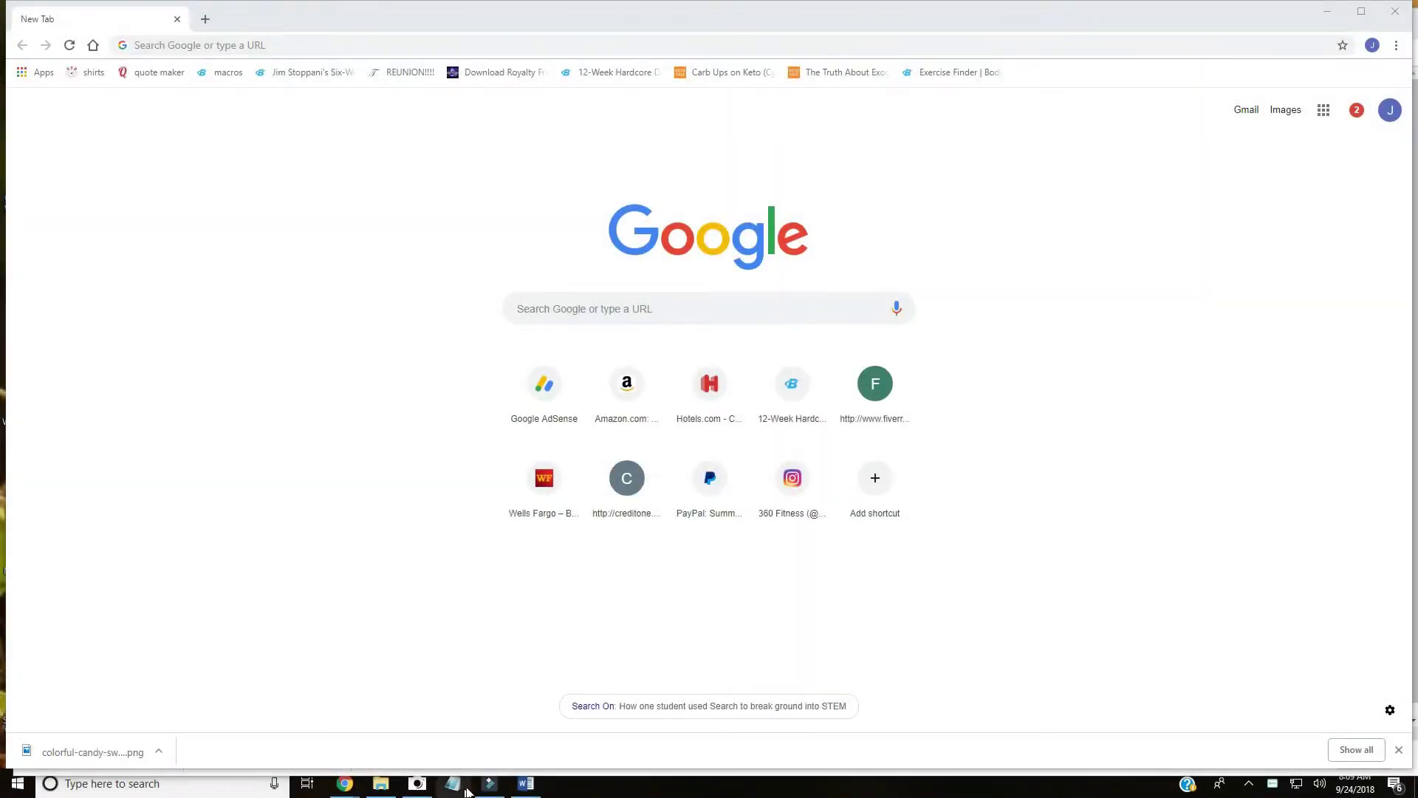
- Switch from Chrome to Wondershare Filmora, where the import window shows the Downloads folder
{"action": "left_click", "coordinate": [490, 786]}
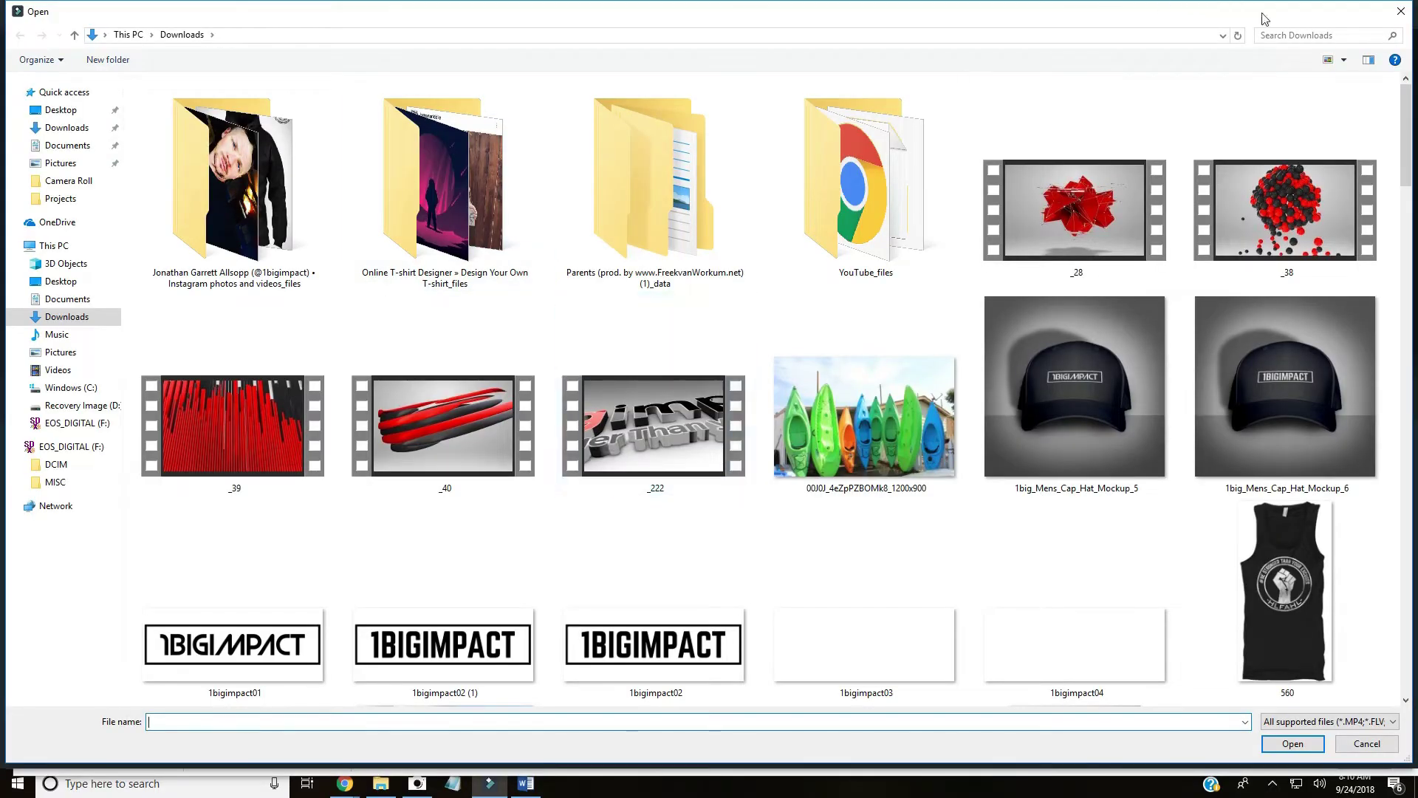
- Import the colorful candy swirl PNG and place it at the start of the video track
{"action": "left_click", "coordinate": [1399, 12]}
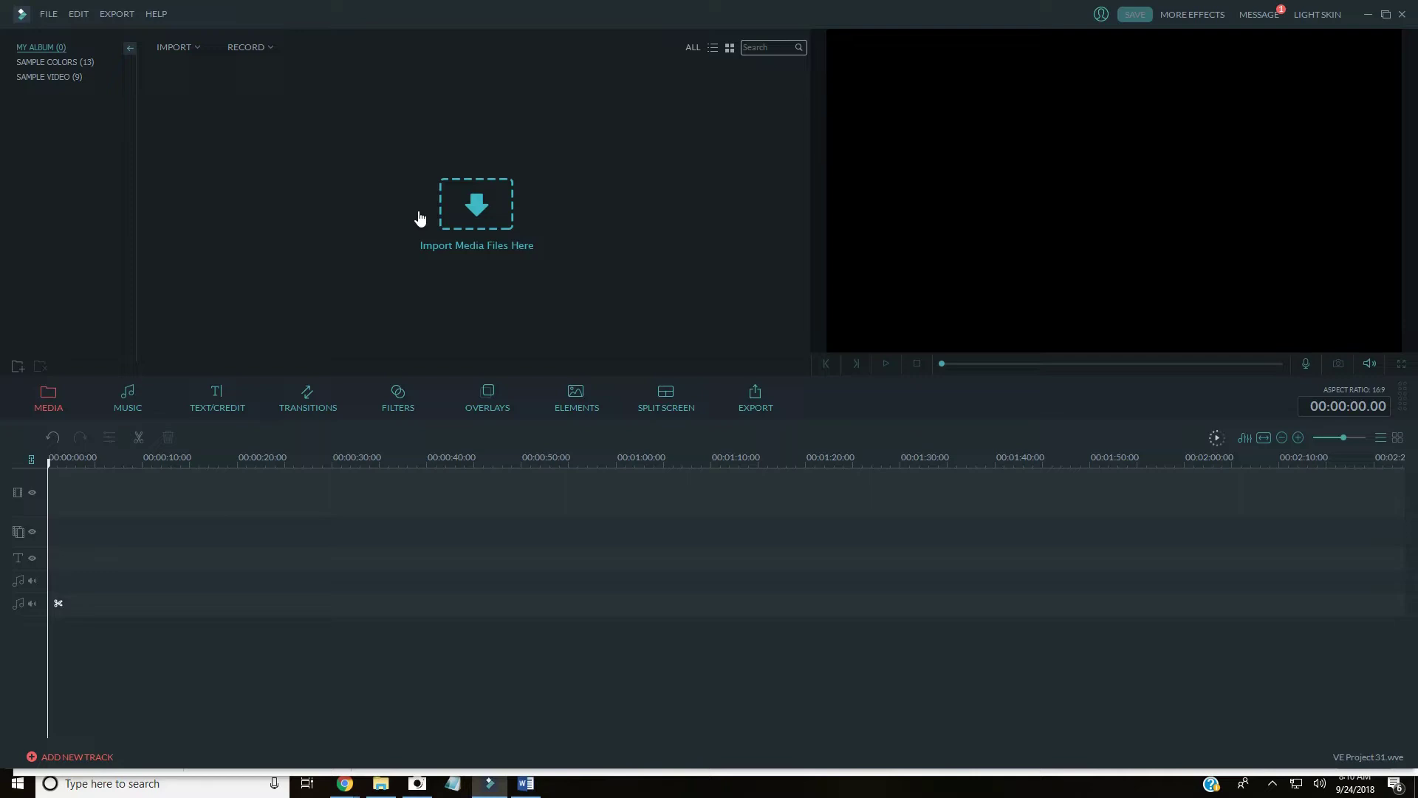
{"action": "left_click", "coordinate": [469, 216]}
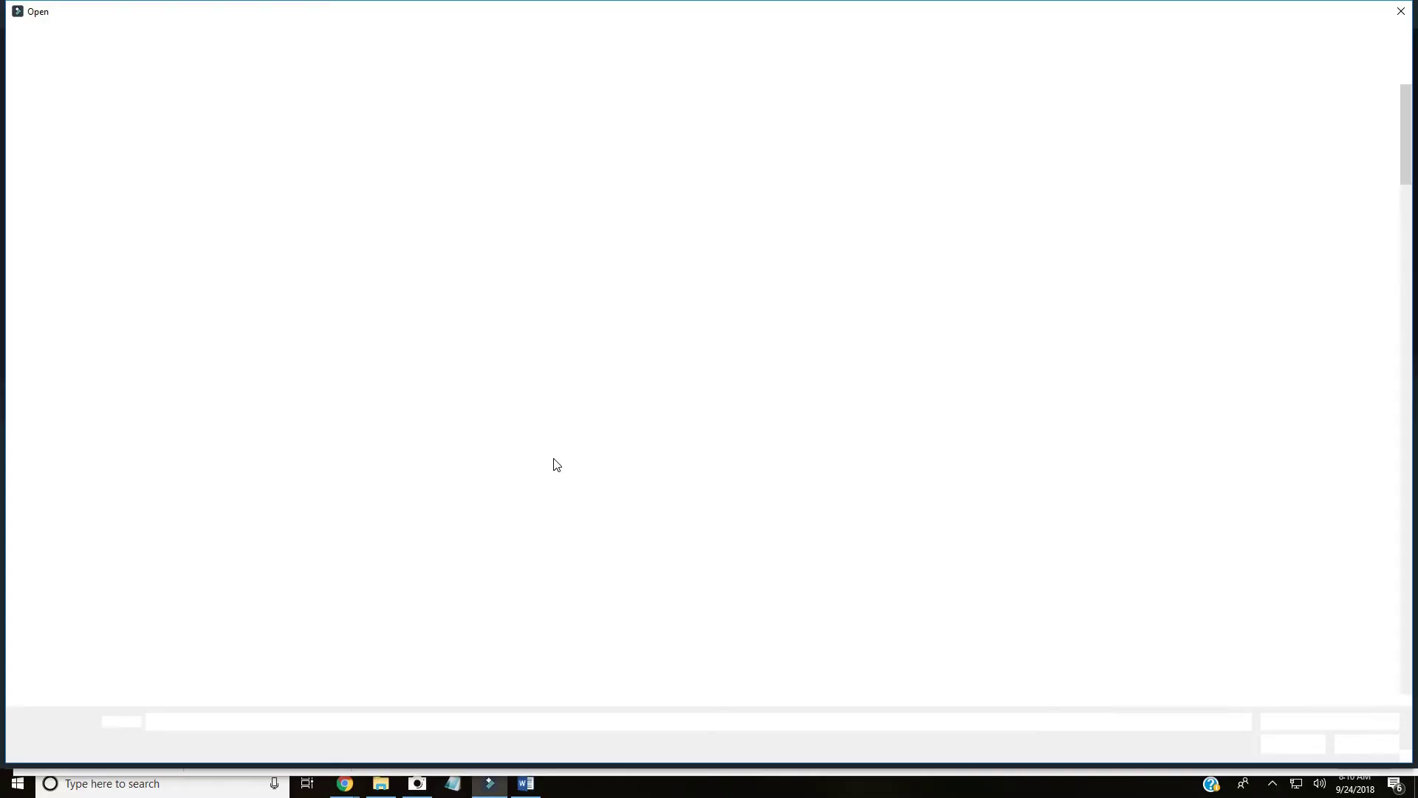
{"action": "scroll", "coordinate": [556, 464], "scroll_direction": "down", "scroll_amount": 10}
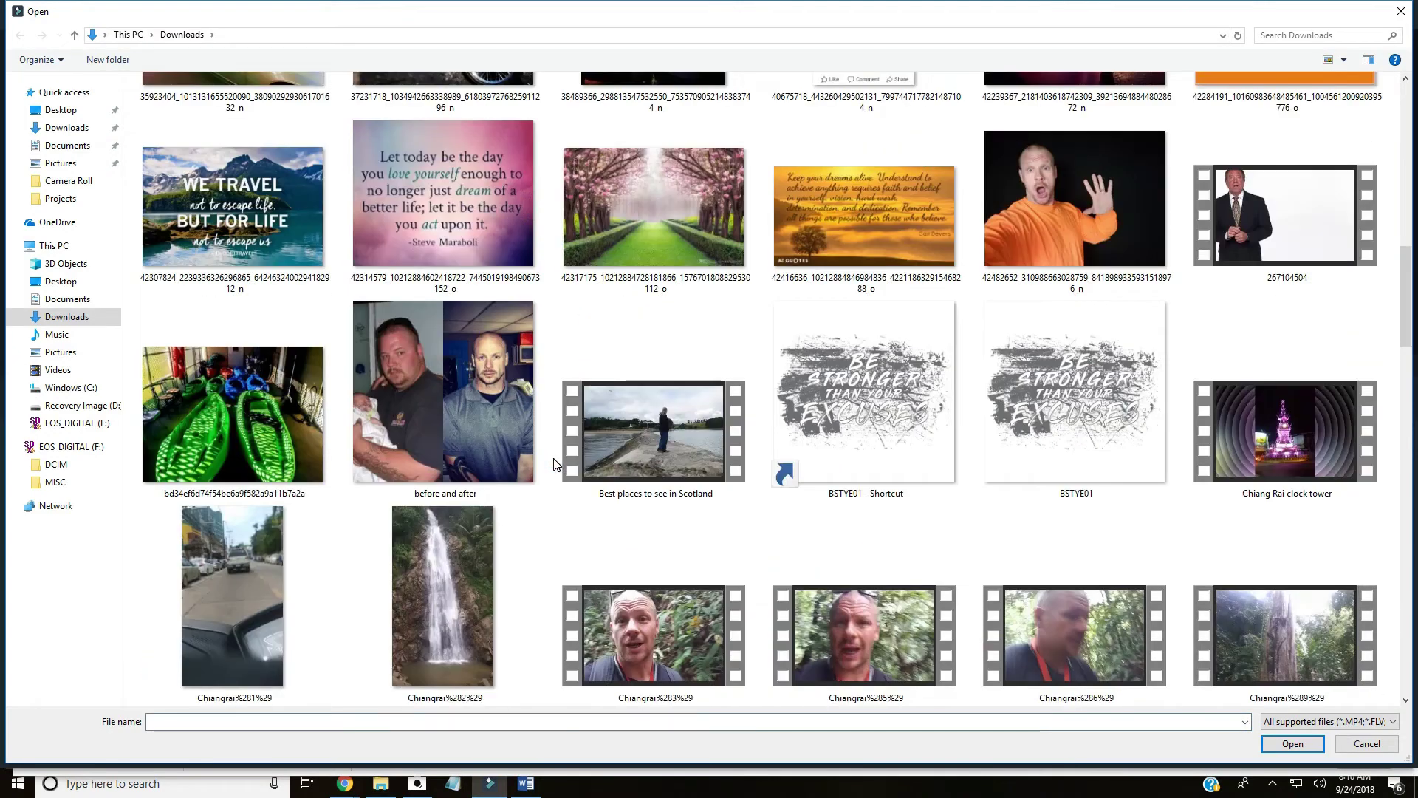
{"action": "scroll", "coordinate": [557, 464], "scroll_direction": "up", "scroll_amount": 4}
{"action": "scroll", "coordinate": [557, 464], "scroll_direction": "up", "scroll_amount": 5}
{"action": "scroll", "coordinate": [556, 464], "scroll_direction": "down", "scroll_amount": 13}
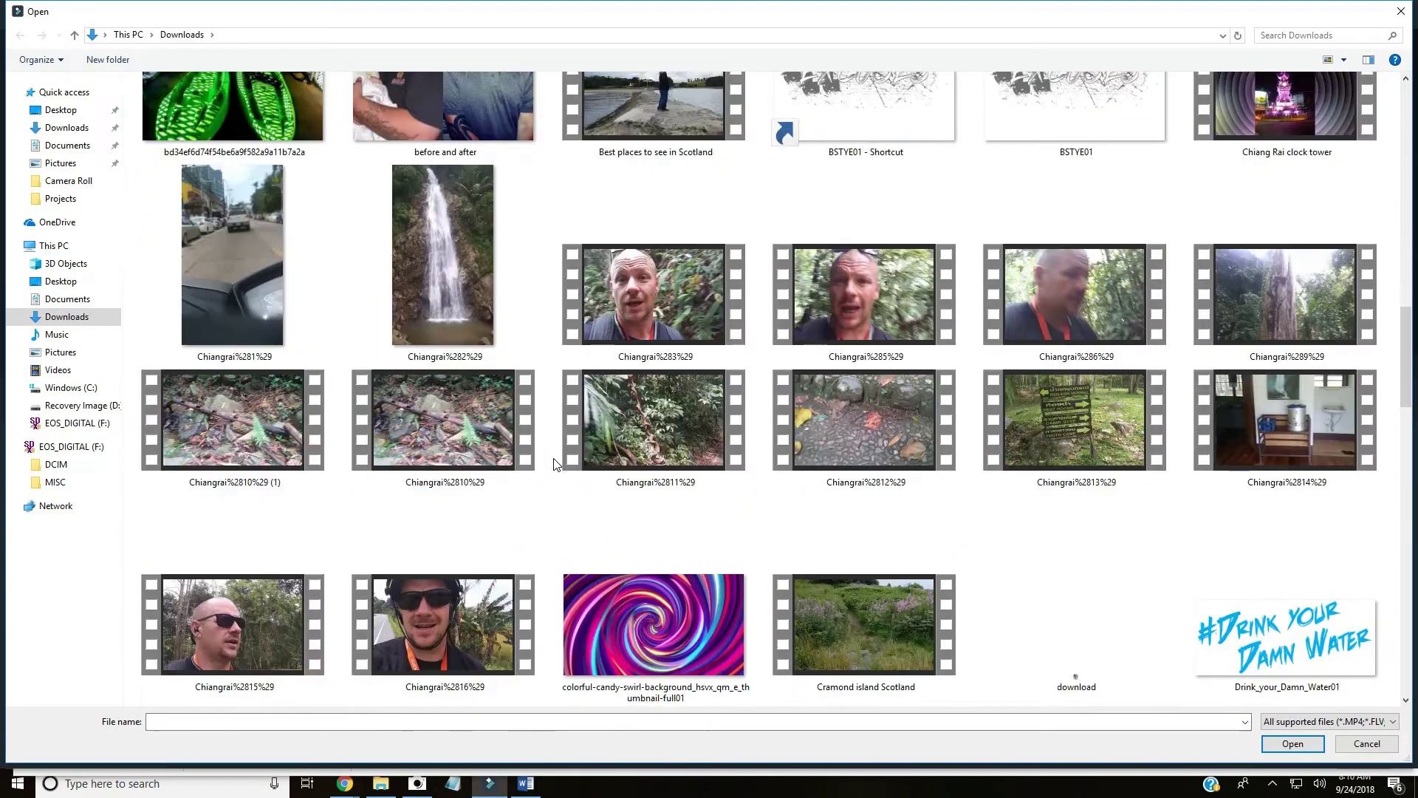
{"action": "scroll", "coordinate": [556, 464], "scroll_direction": "down", "scroll_amount": 3}
{"action": "double_click", "coordinate": [625, 275]}
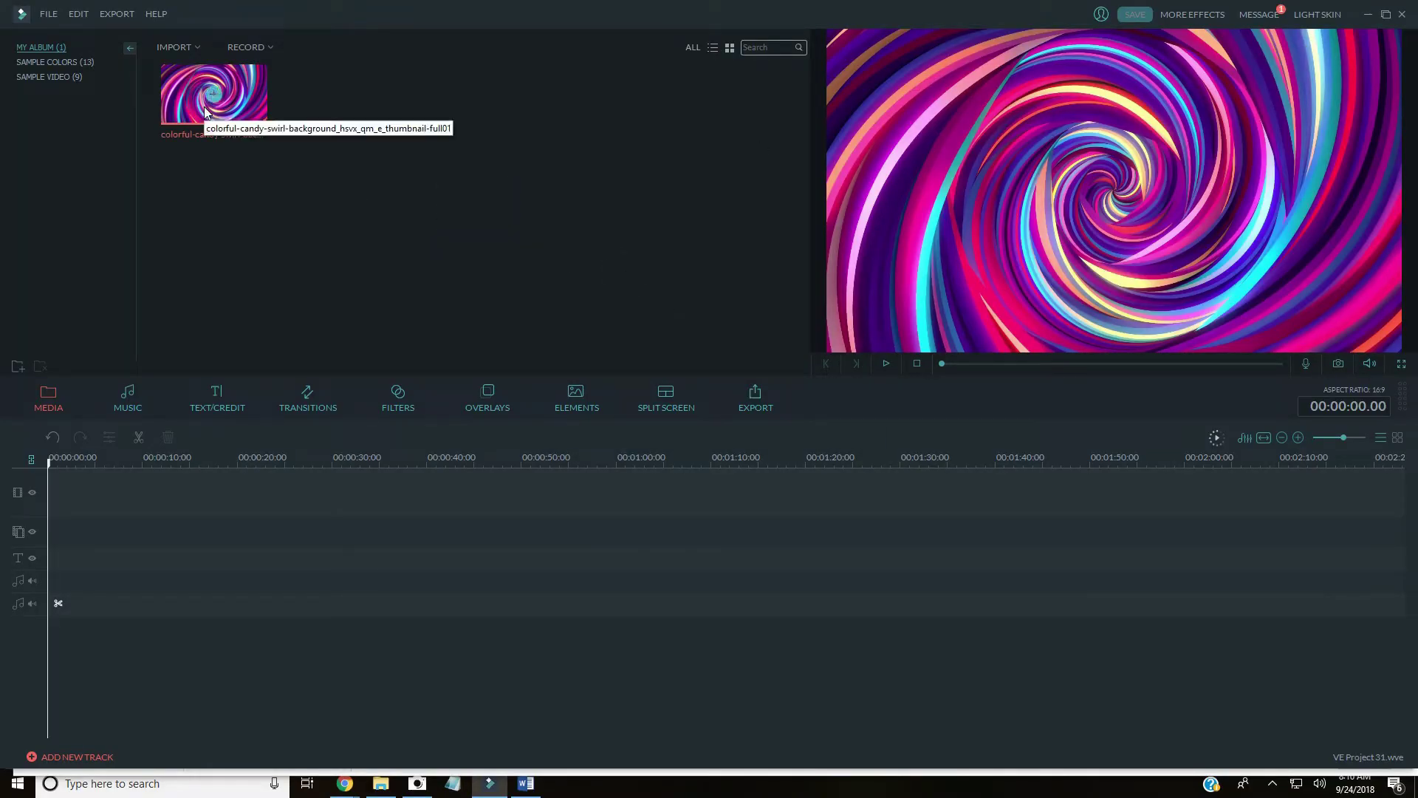
{"action": "left_click_drag", "start_coordinate": [207, 111], "coordinate": [63, 458]}
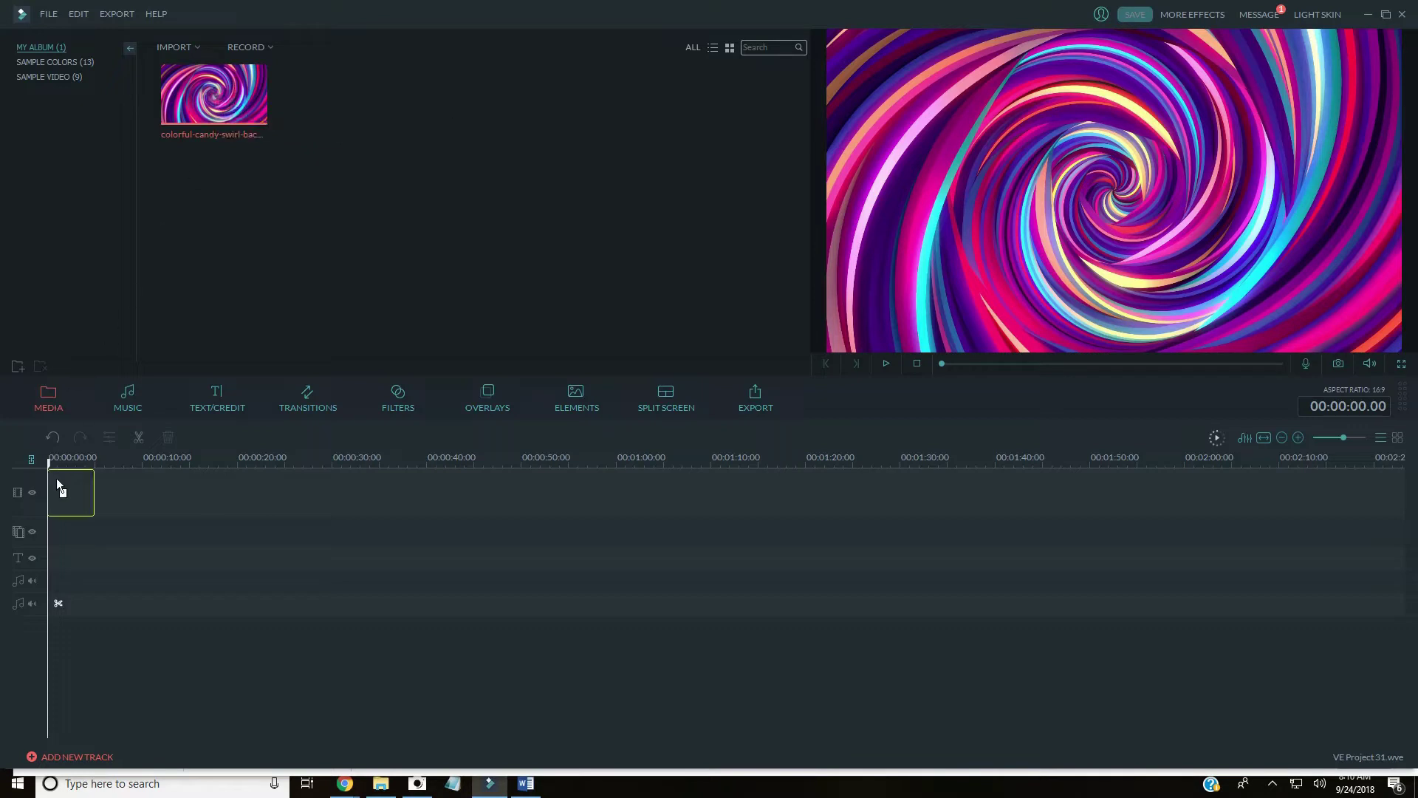
{"action": "left_click_drag", "start_coordinate": [56, 479], "coordinate": [56, 479]}
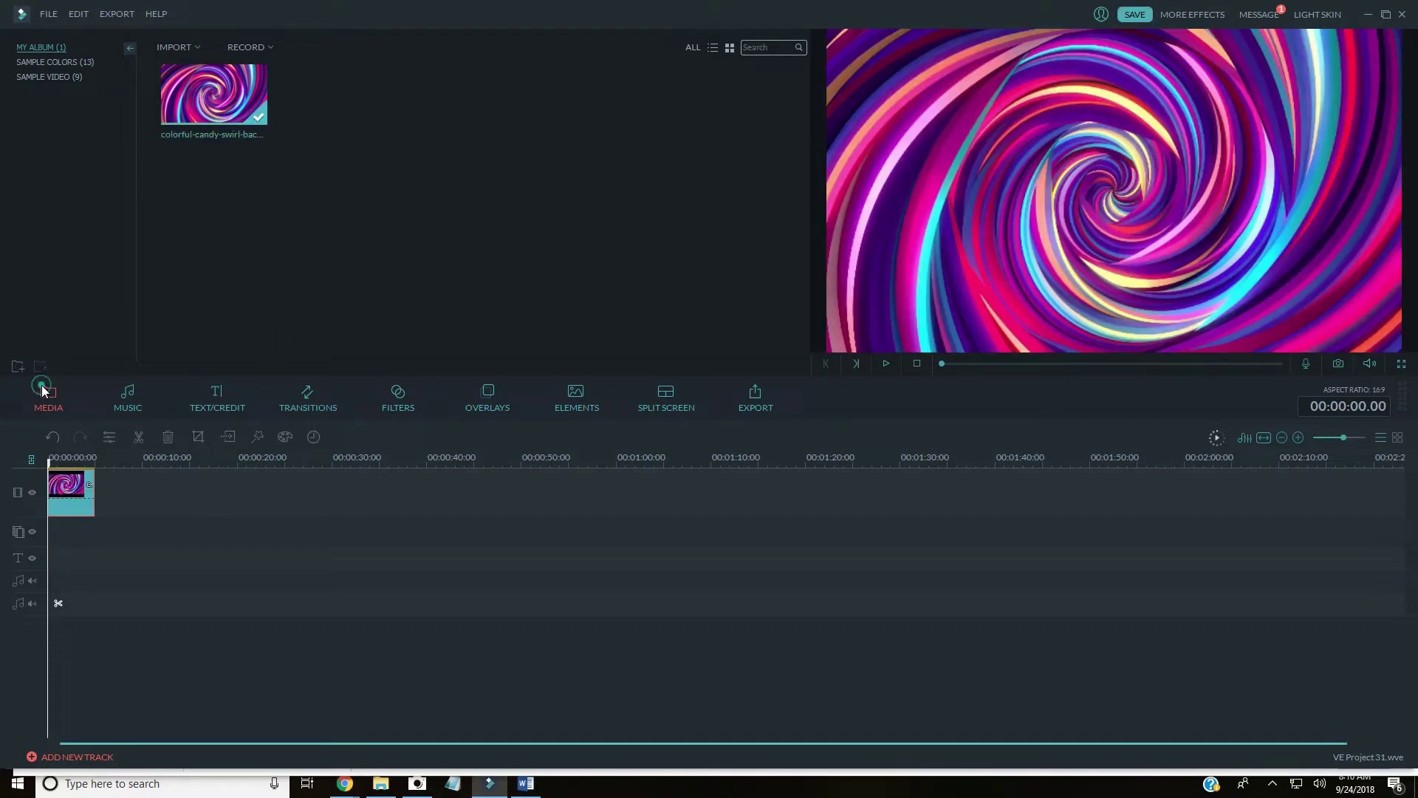
- Import the latest webcam recording from Camera Roll by mistake, then delete it from the album
{"action": "left_click", "coordinate": [46, 16]}
{"action": "mouse_move", "coordinate": [107, 144]}
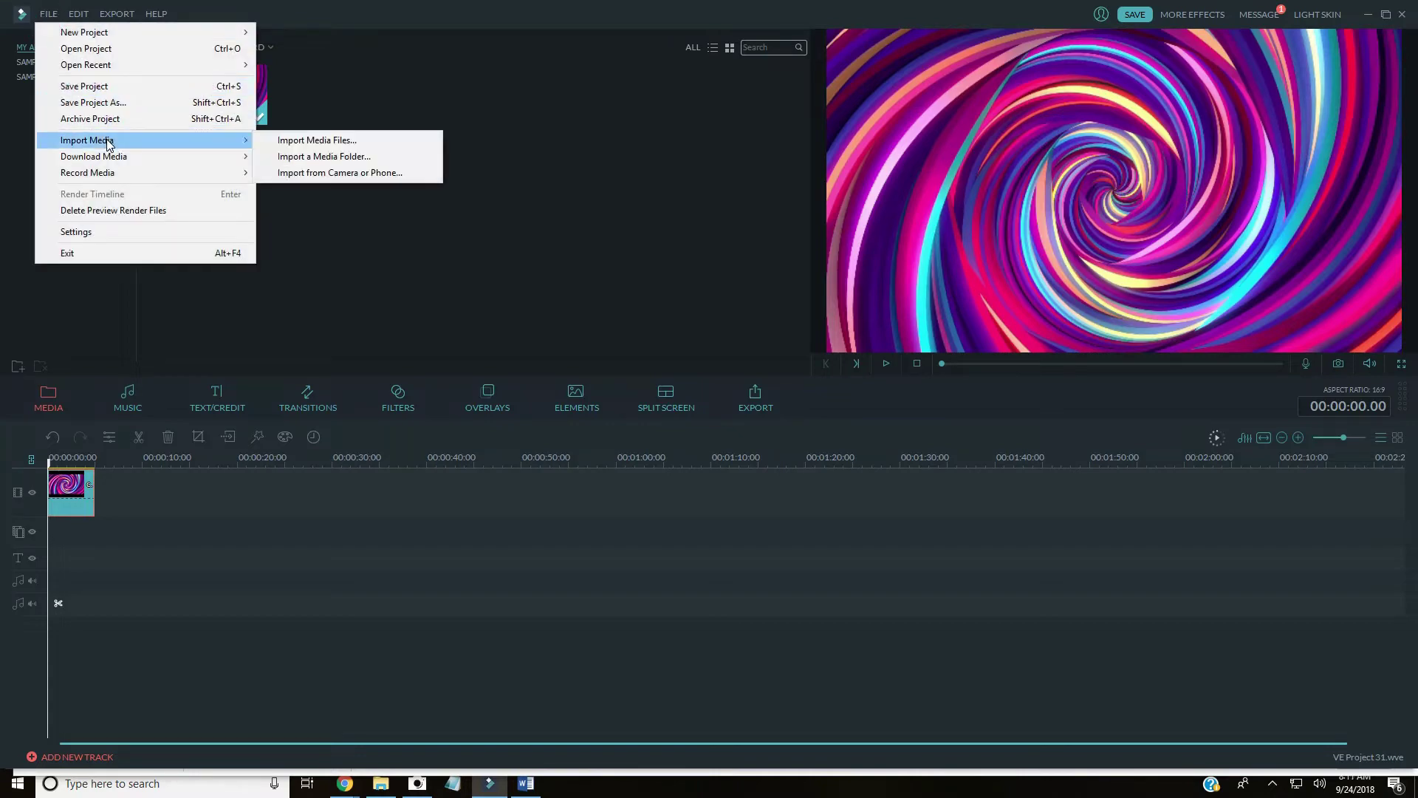
{"action": "left_click", "coordinate": [271, 140]}
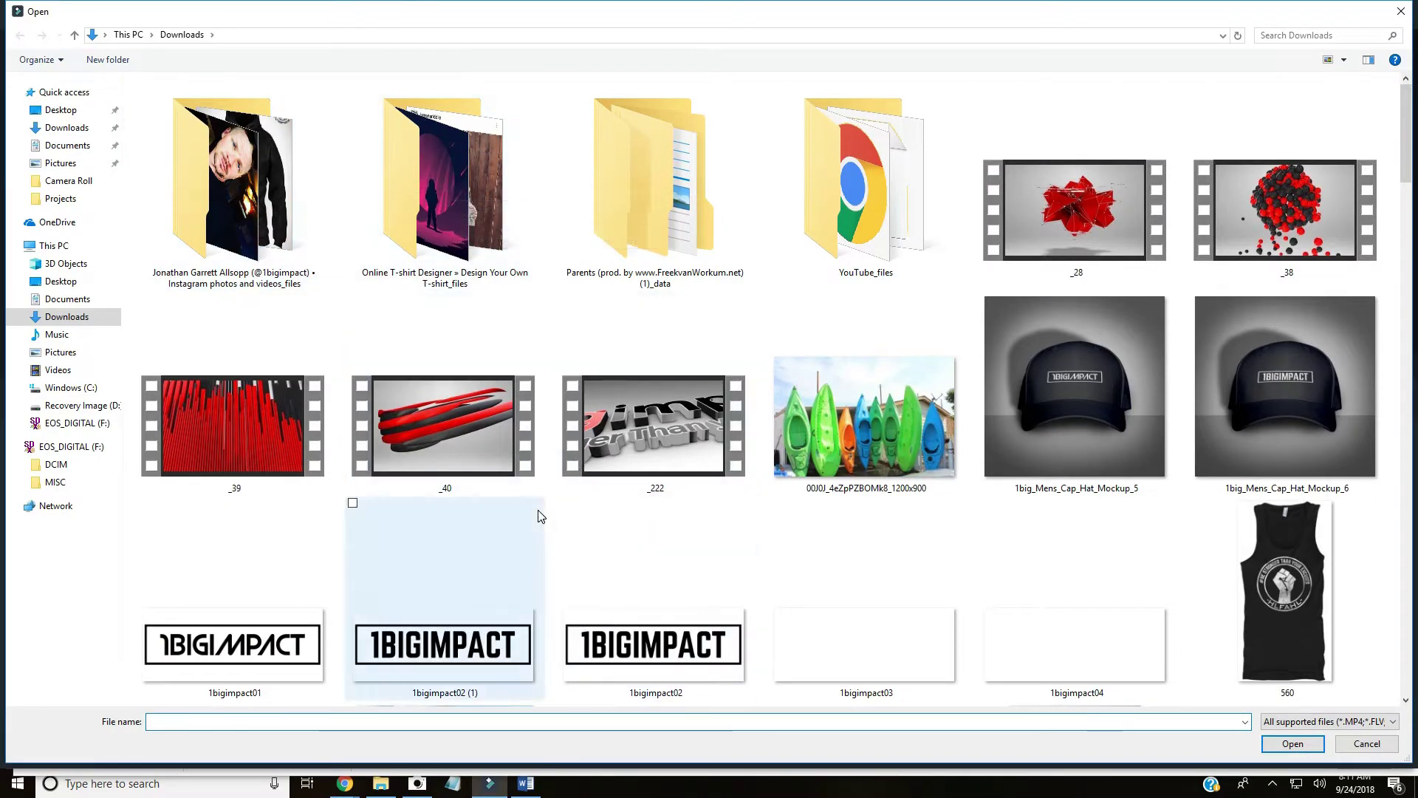
{"action": "scroll", "coordinate": [548, 516], "scroll_direction": "down", "scroll_amount": 5}
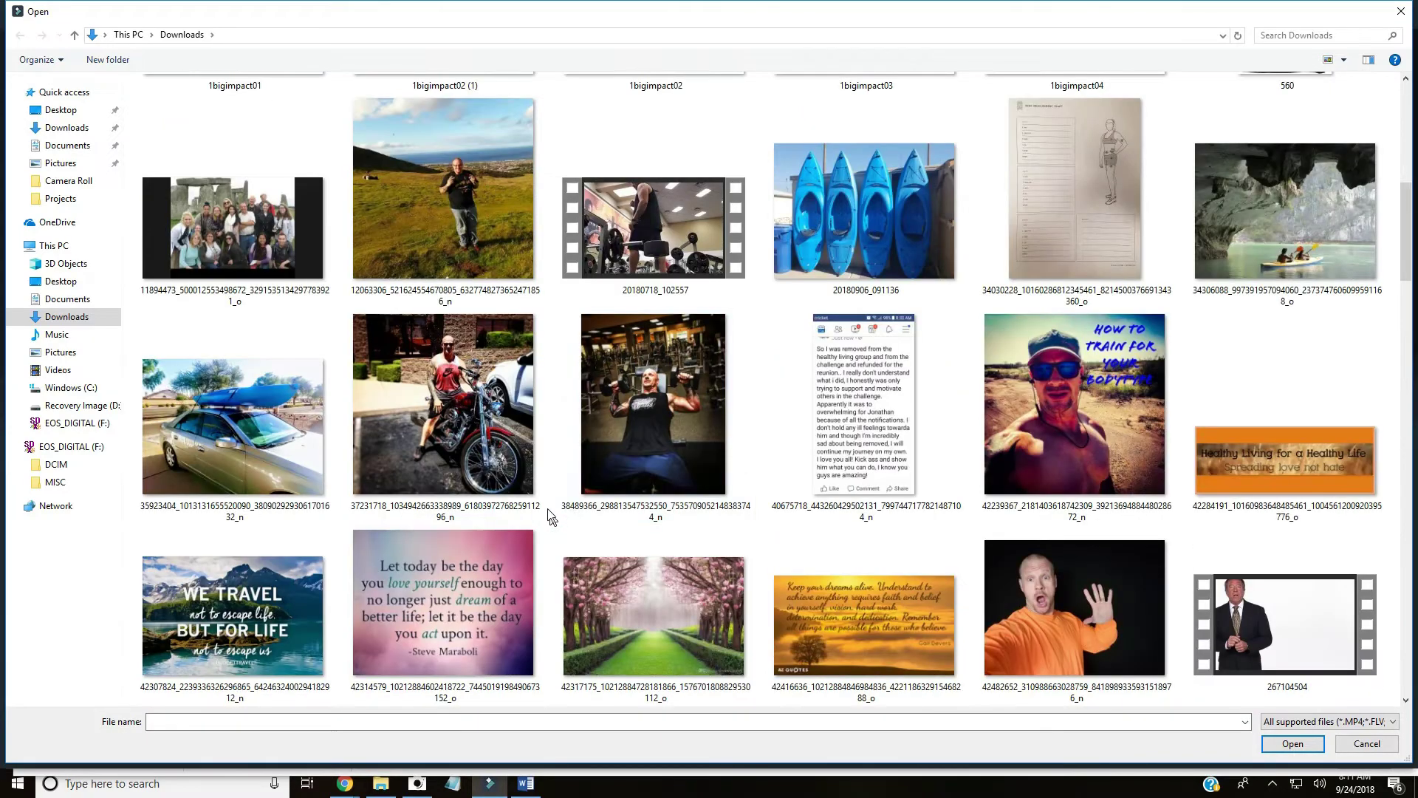
{"action": "scroll", "coordinate": [564, 514], "scroll_direction": "down", "scroll_amount": 5}
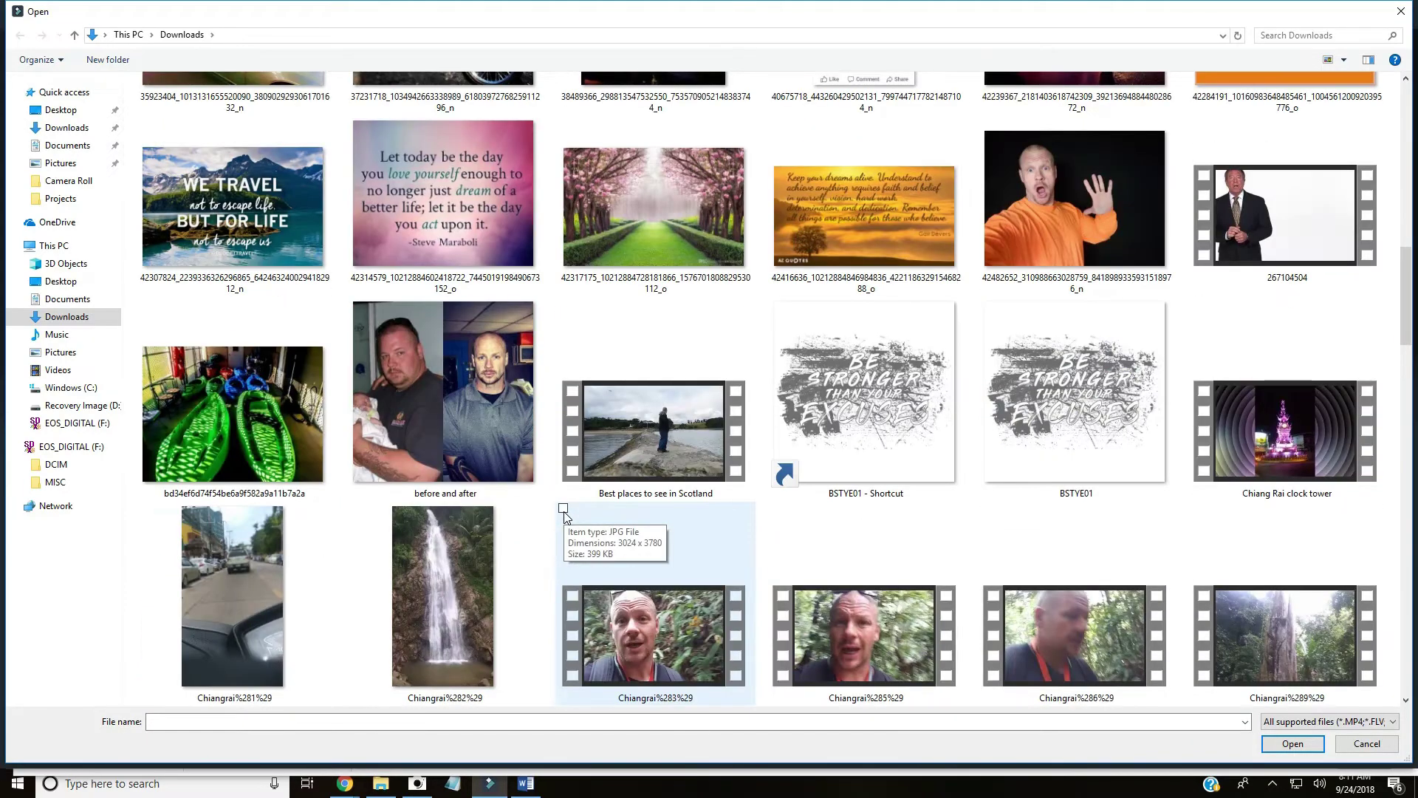
{"action": "scroll", "coordinate": [564, 517], "scroll_direction": "down", "scroll_amount": 10}
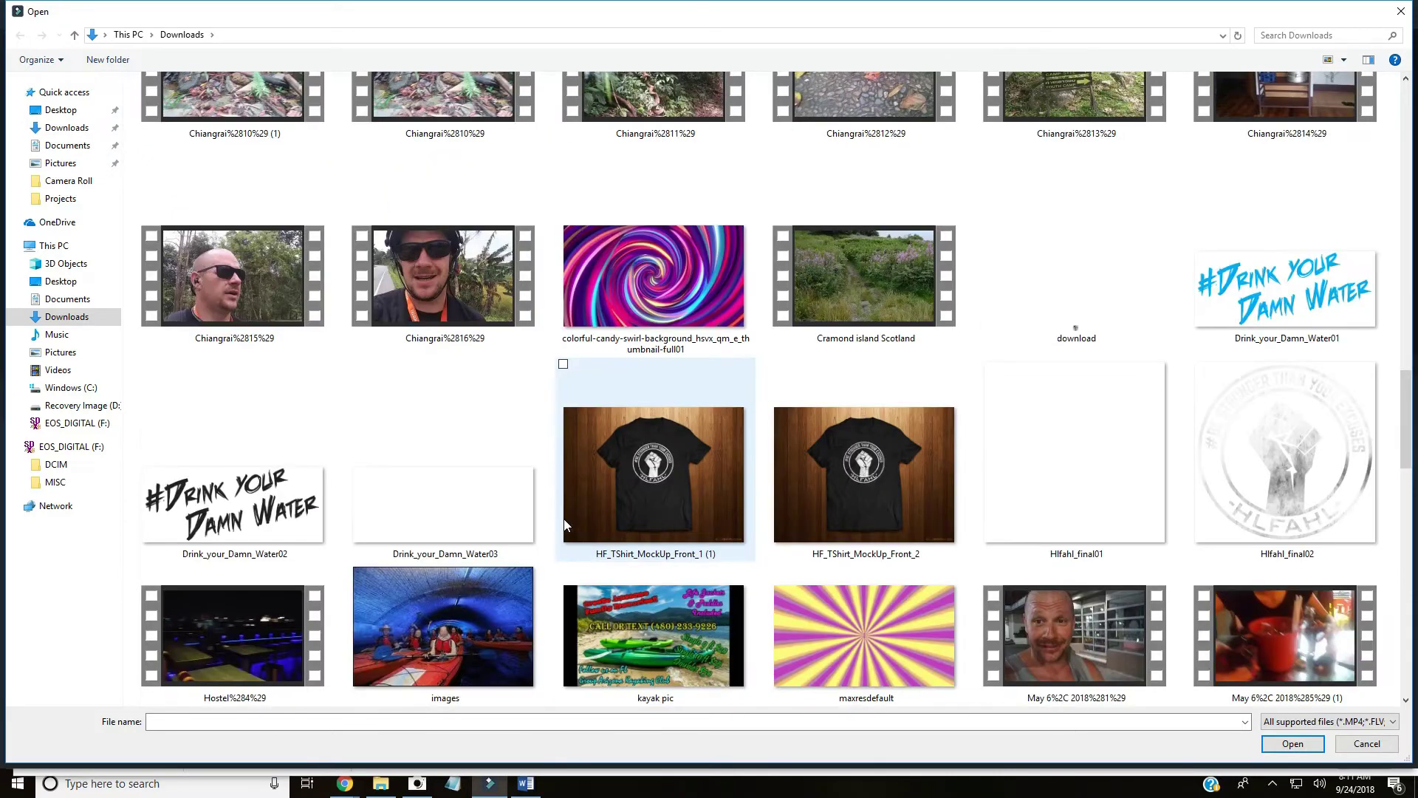
{"action": "scroll", "coordinate": [564, 521], "scroll_direction": "up", "scroll_amount": 8}
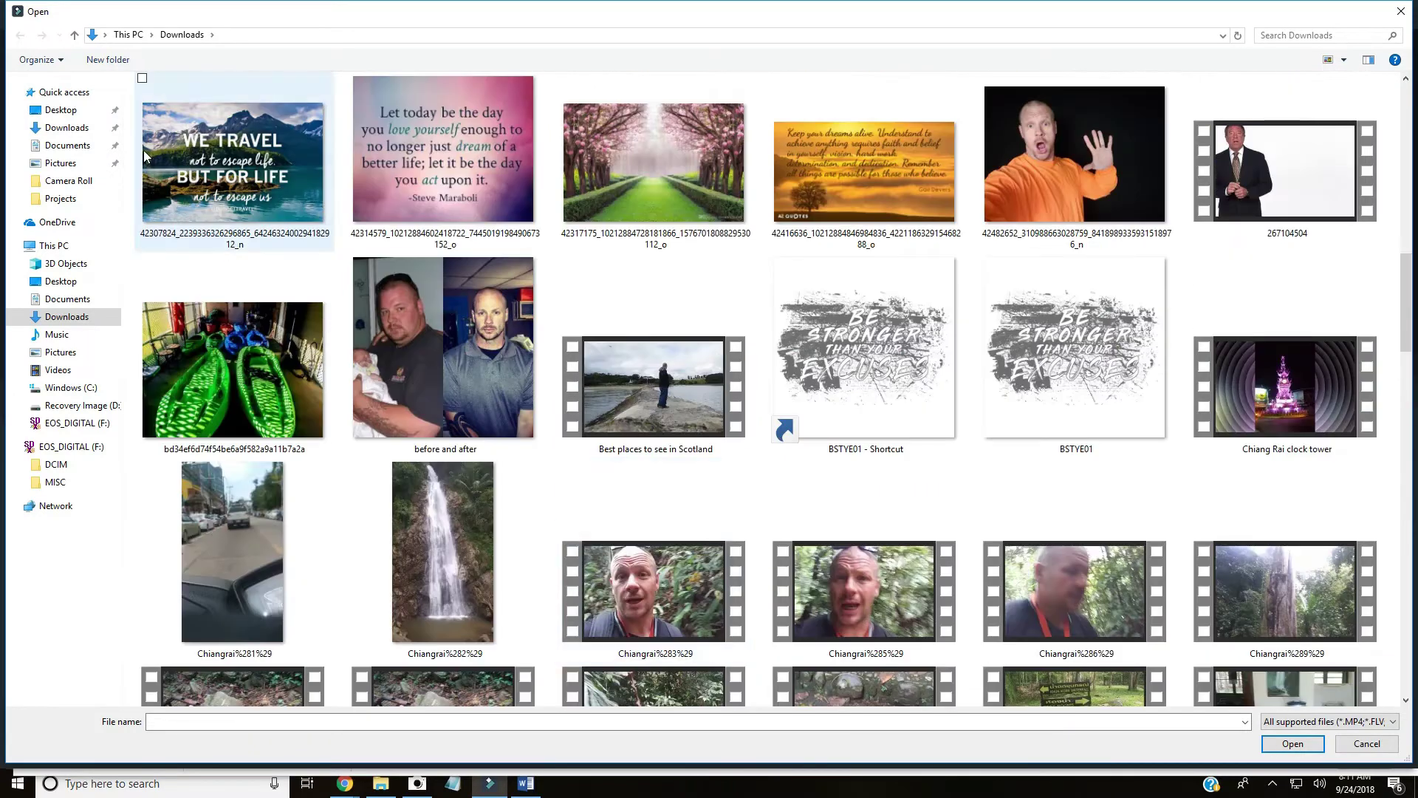
{"action": "left_click", "coordinate": [63, 181]}
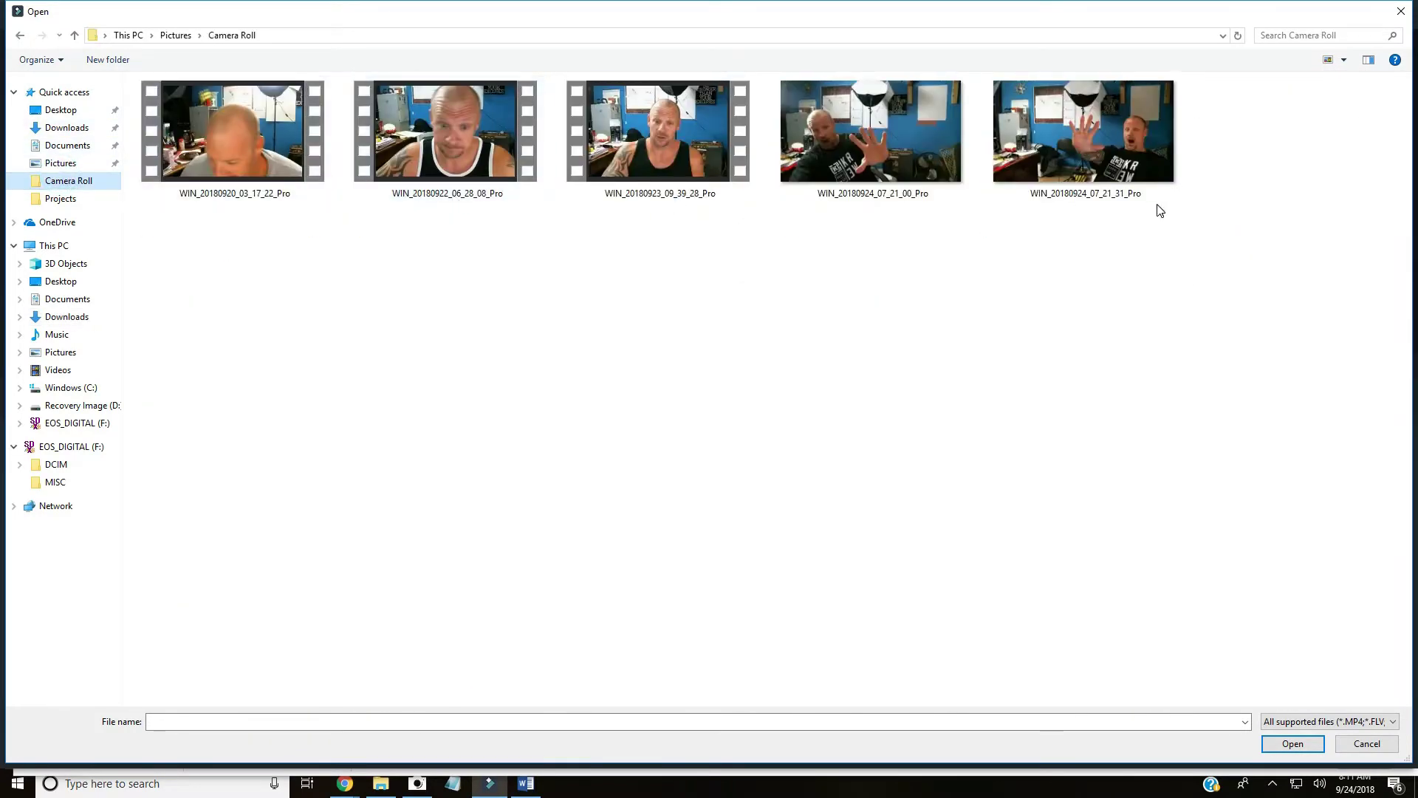
{"action": "double_click", "coordinate": [1115, 152]}
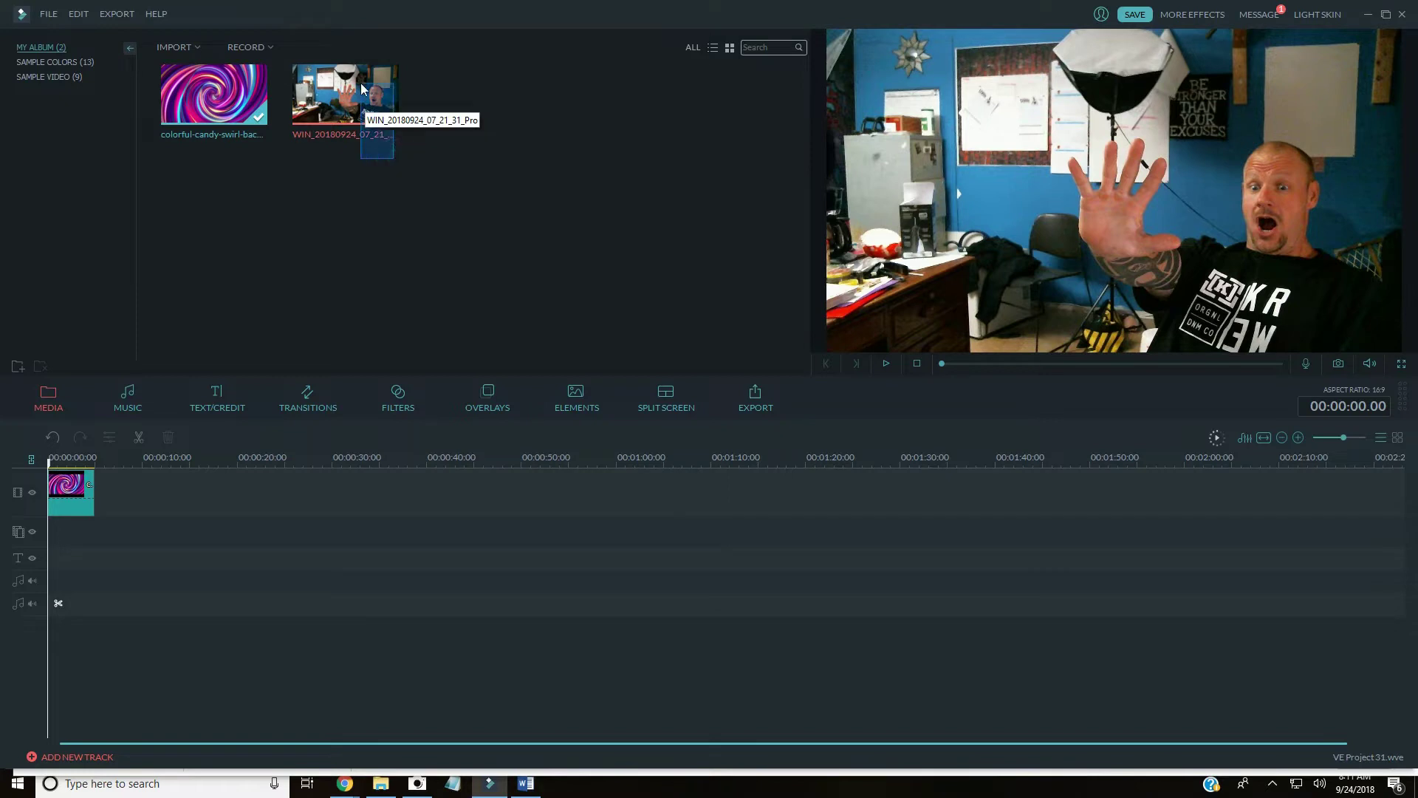
{"action": "right_click", "coordinate": [362, 84]}
{"action": "left_click", "coordinate": [398, 195]}
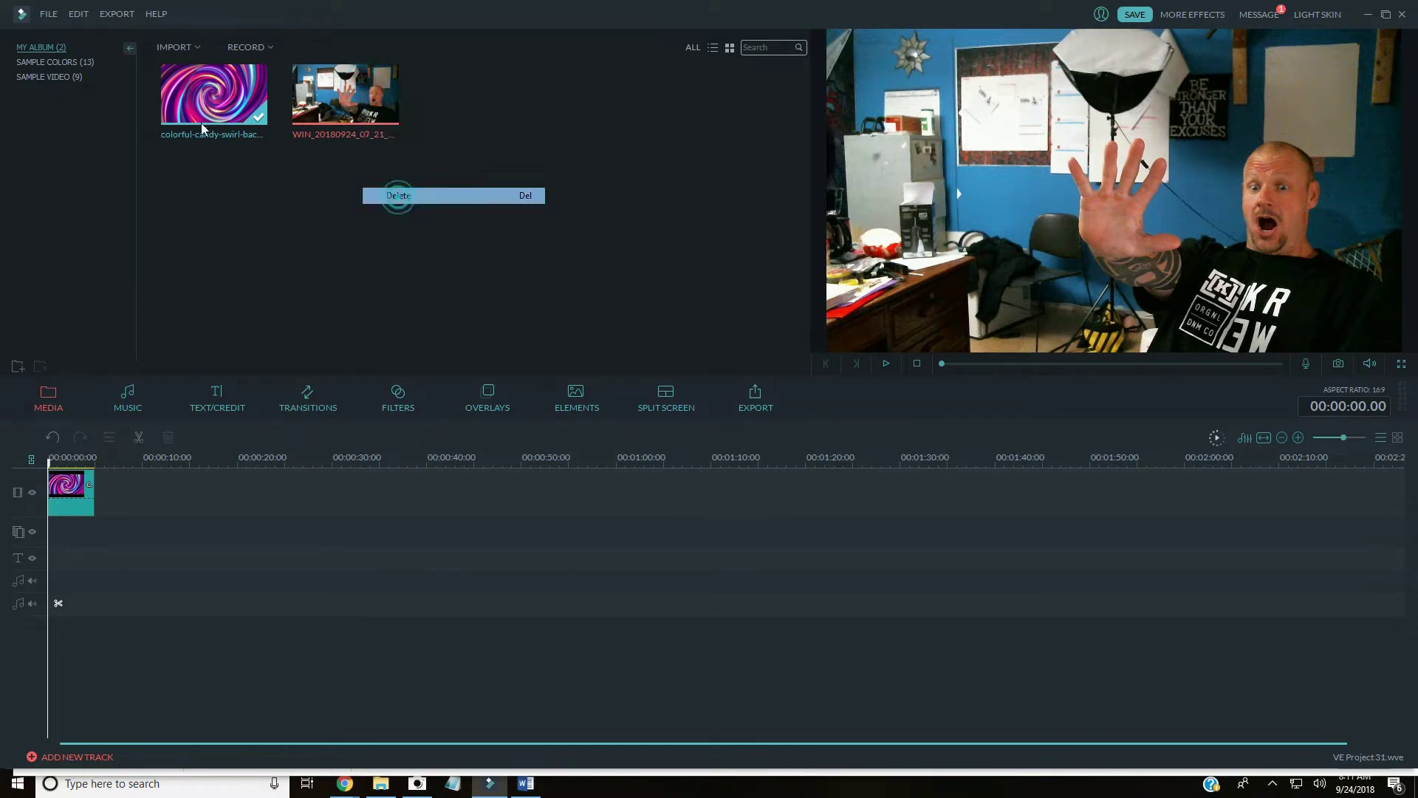
- Import the photo of the man in the orange shirt from Downloads
{"action": "left_click", "coordinate": [45, 16]}
{"action": "mouse_move", "coordinate": [84, 143]}
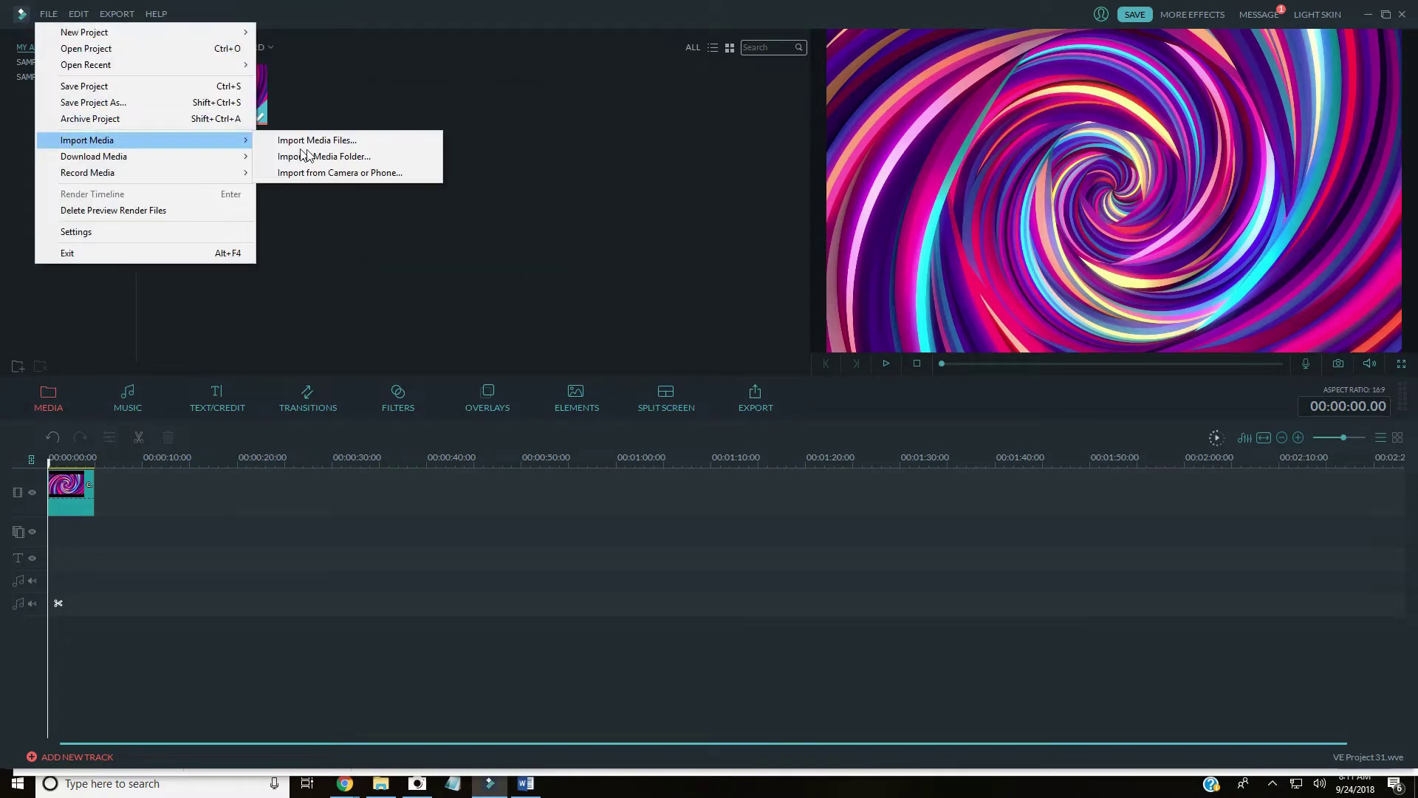
{"action": "left_click", "coordinate": [319, 142]}
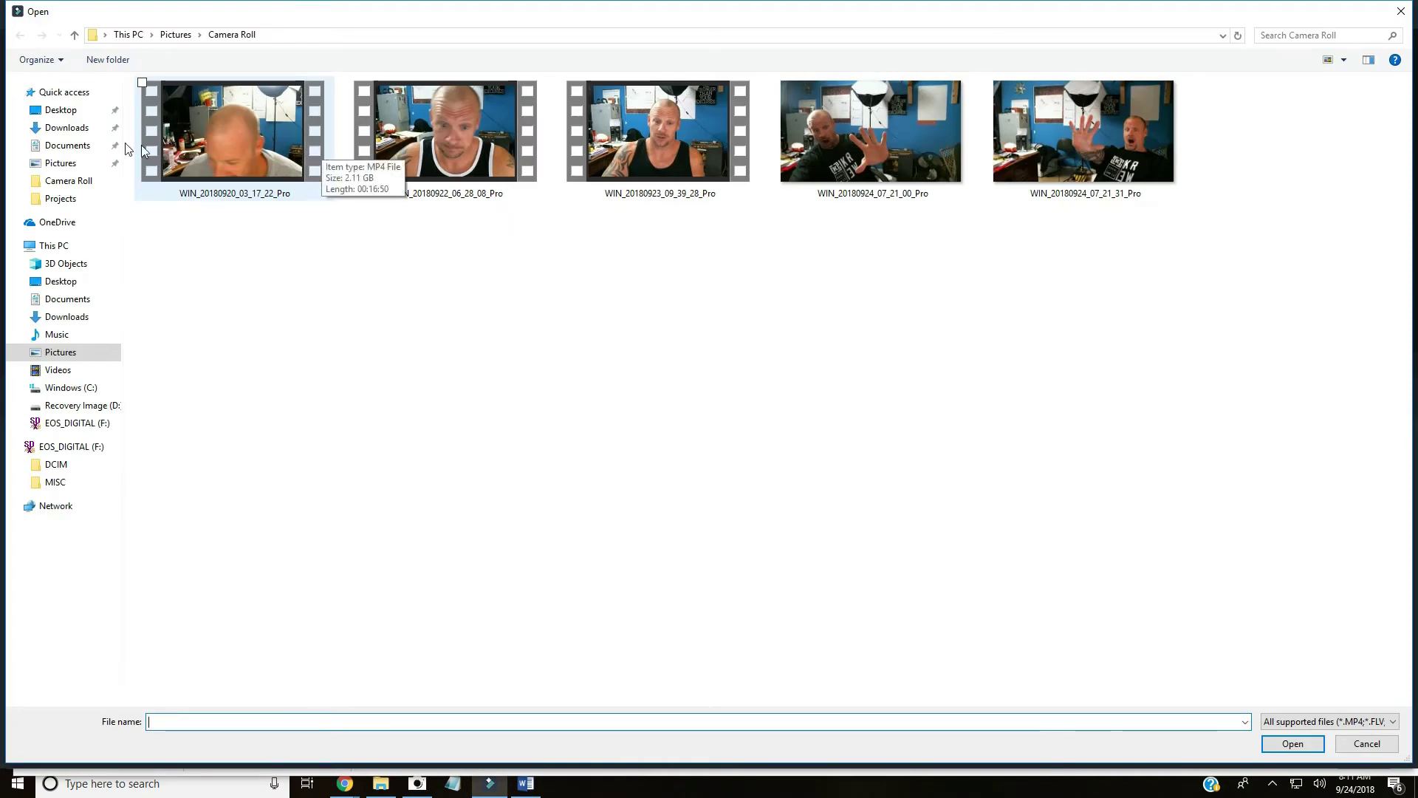
{"action": "left_click", "coordinate": [66, 128]}
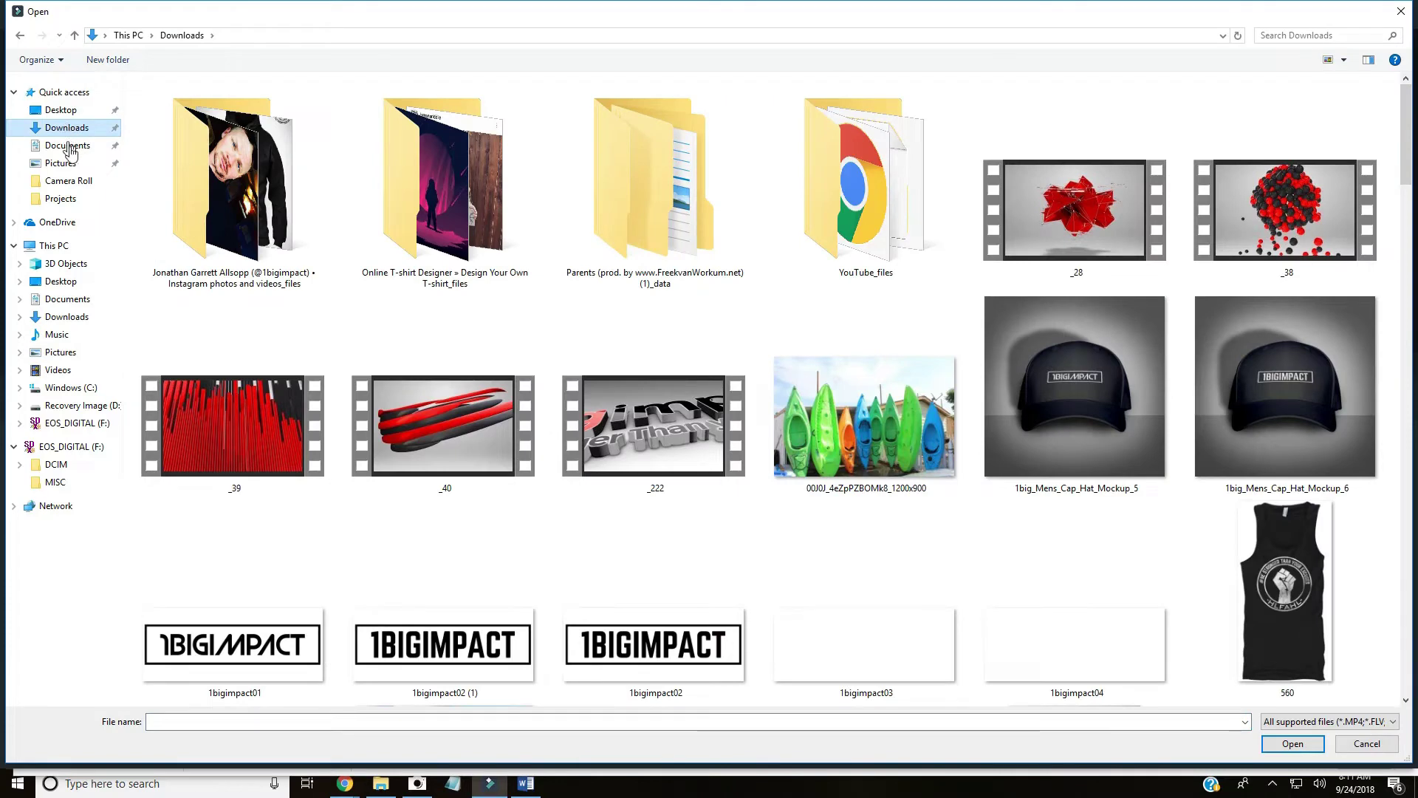
{"action": "scroll", "coordinate": [516, 466], "scroll_direction": "down", "scroll_amount": 5}
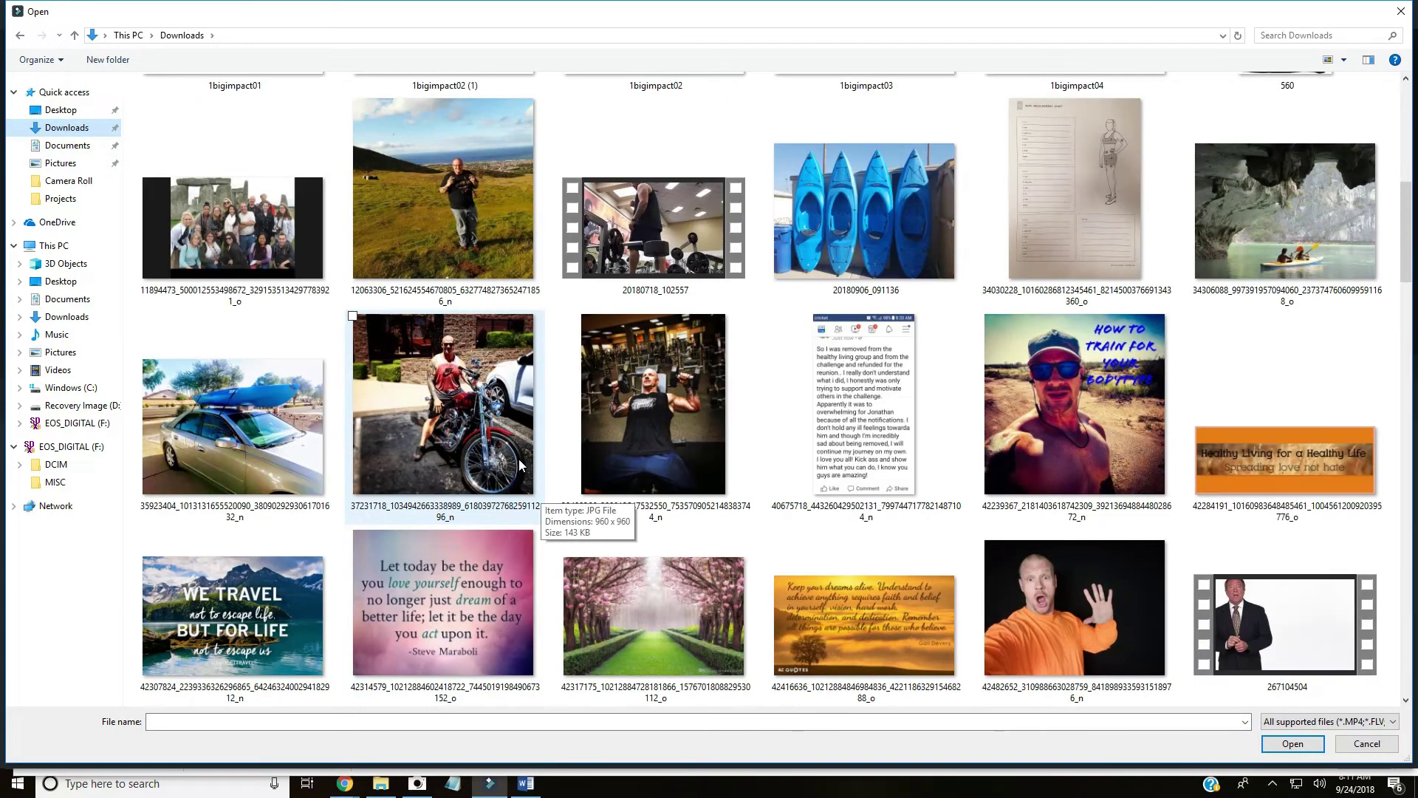
{"action": "double_click", "coordinate": [1076, 594]}
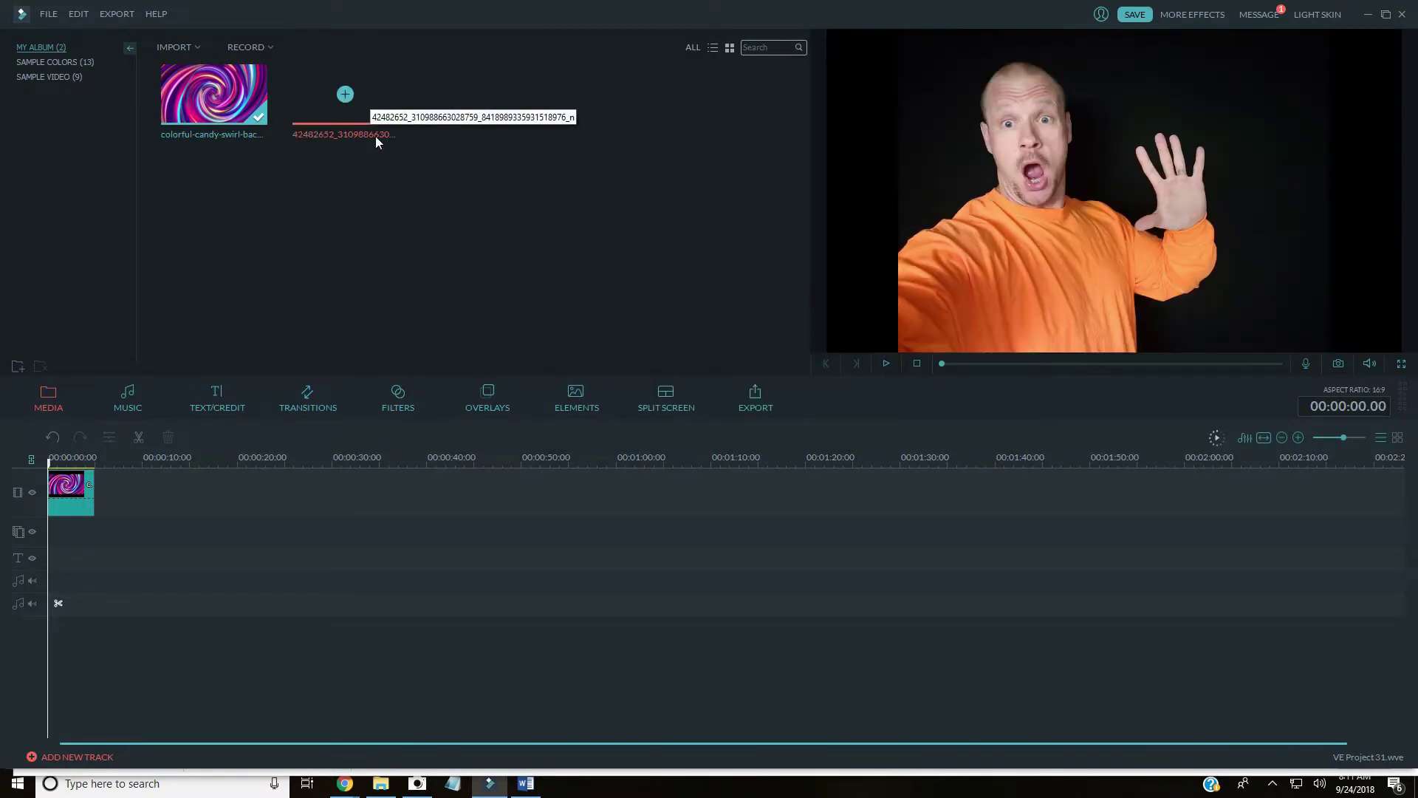
- Place the orange-shirt photo right after the swirl clip on track one
{"action": "left_click_drag", "start_coordinate": [385, 95], "coordinate": [53, 537]}
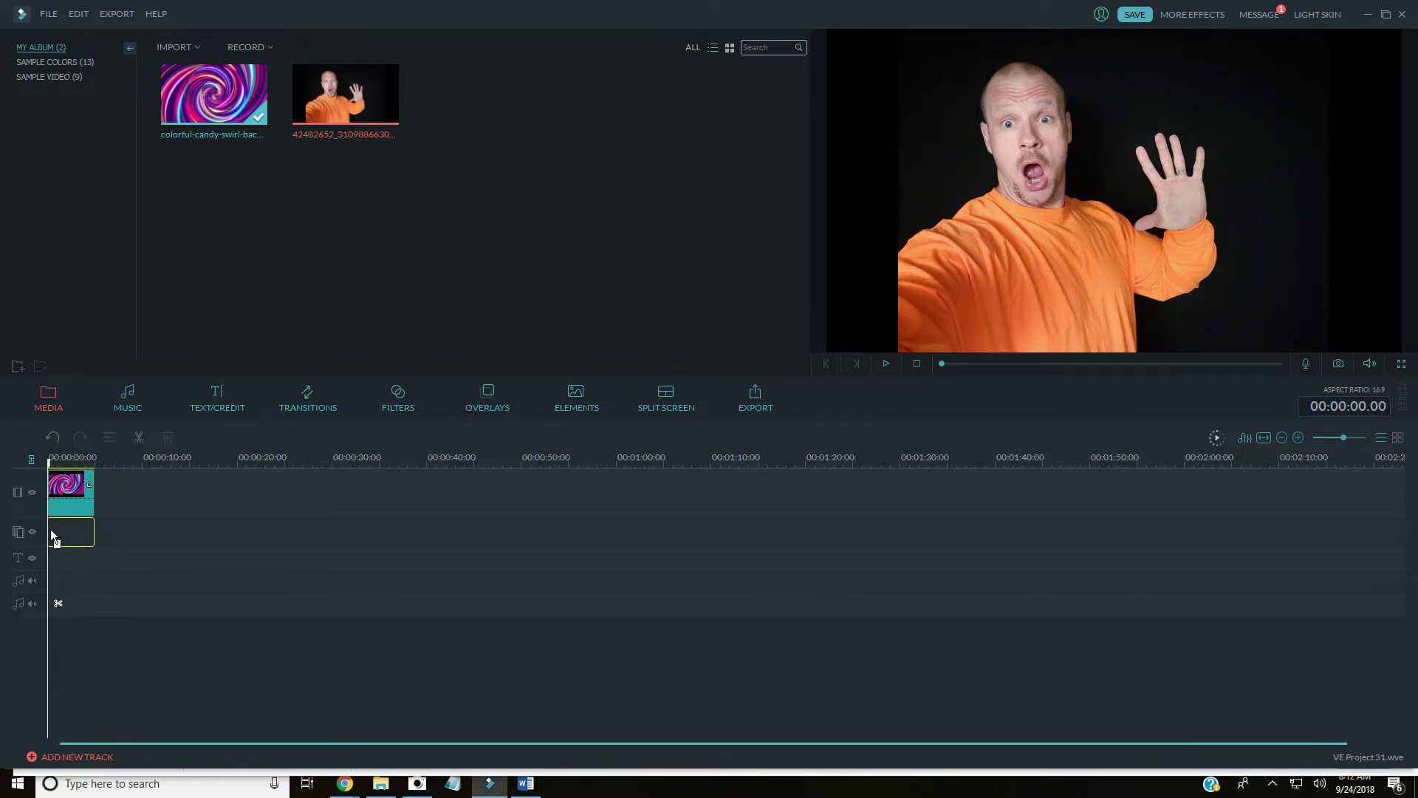
{"action": "left_click_drag", "start_coordinate": [44, 539], "coordinate": [58, 537]}
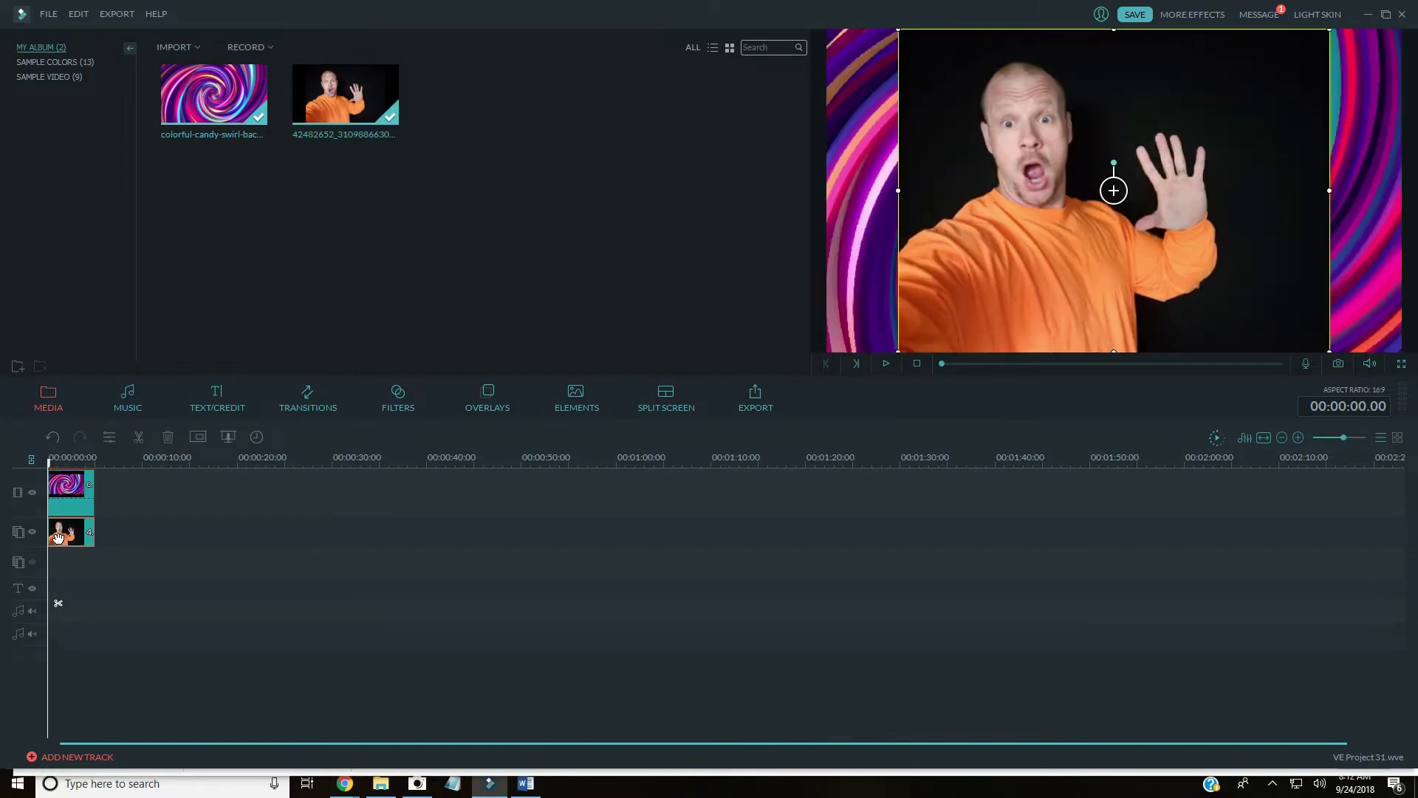
{"action": "right_click", "coordinate": [57, 537]}
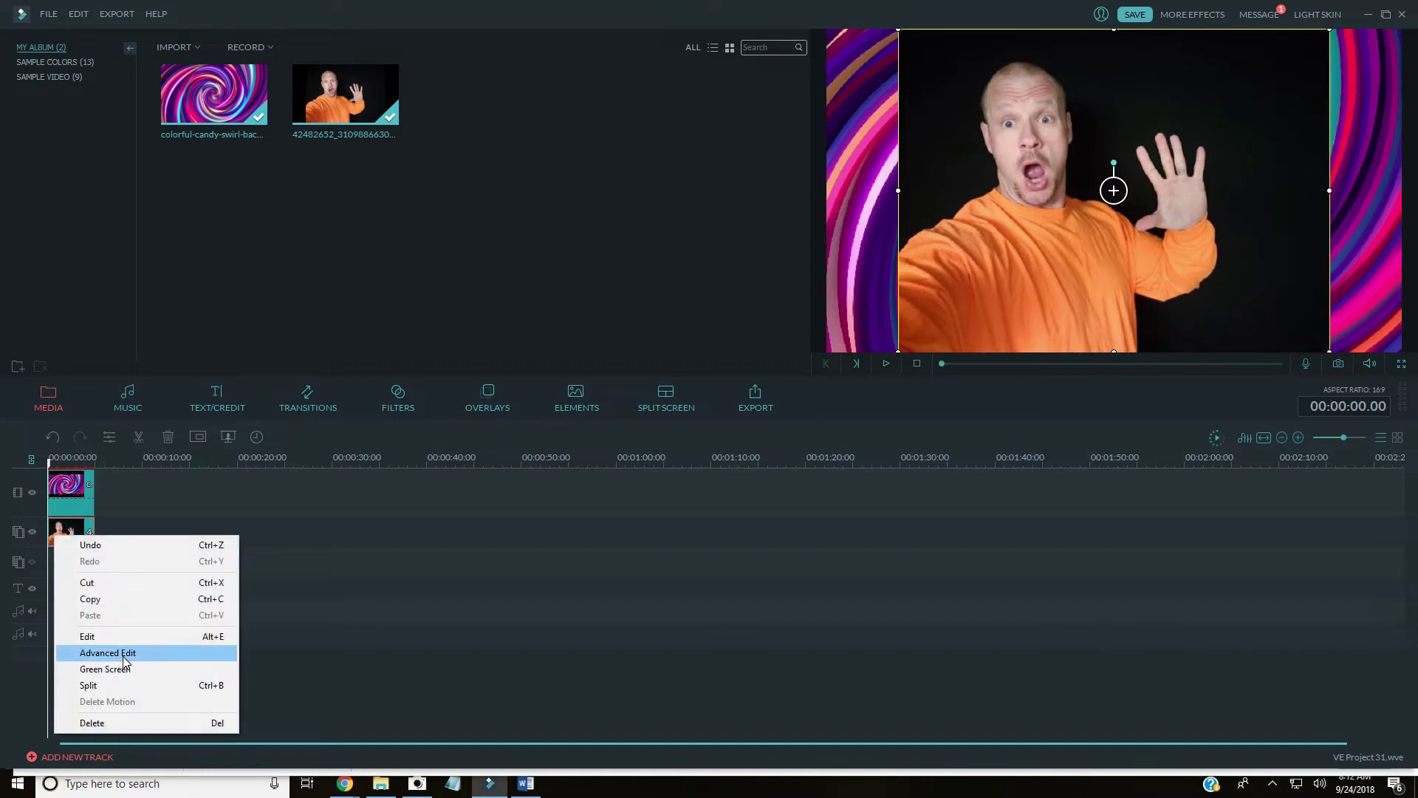
{"action": "left_click", "coordinate": [297, 654]}
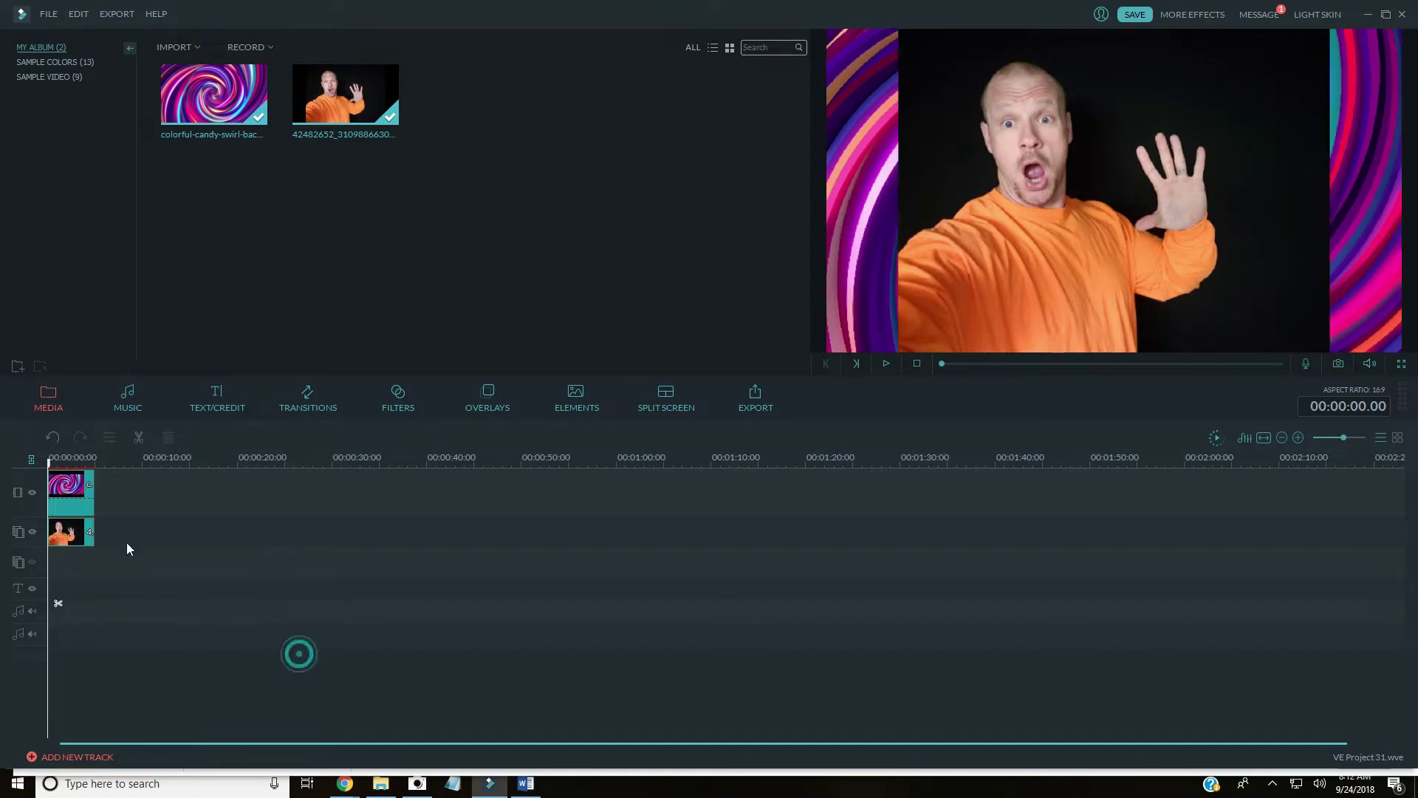
{"action": "right_click", "coordinate": [80, 533]}
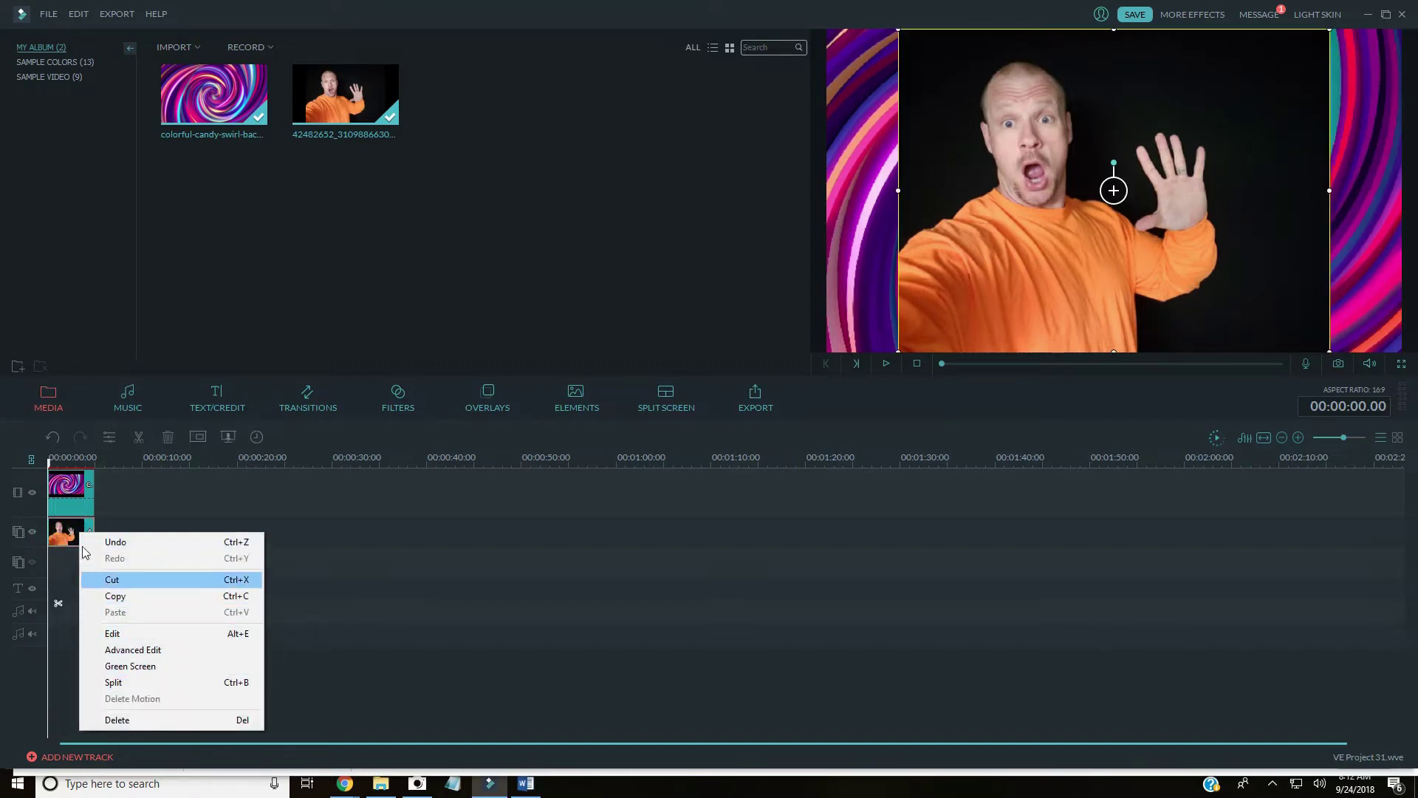
{"action": "left_click_drag", "start_coordinate": [76, 534], "coordinate": [195, 539]}
{"action": "right_click", "coordinate": [194, 539]}
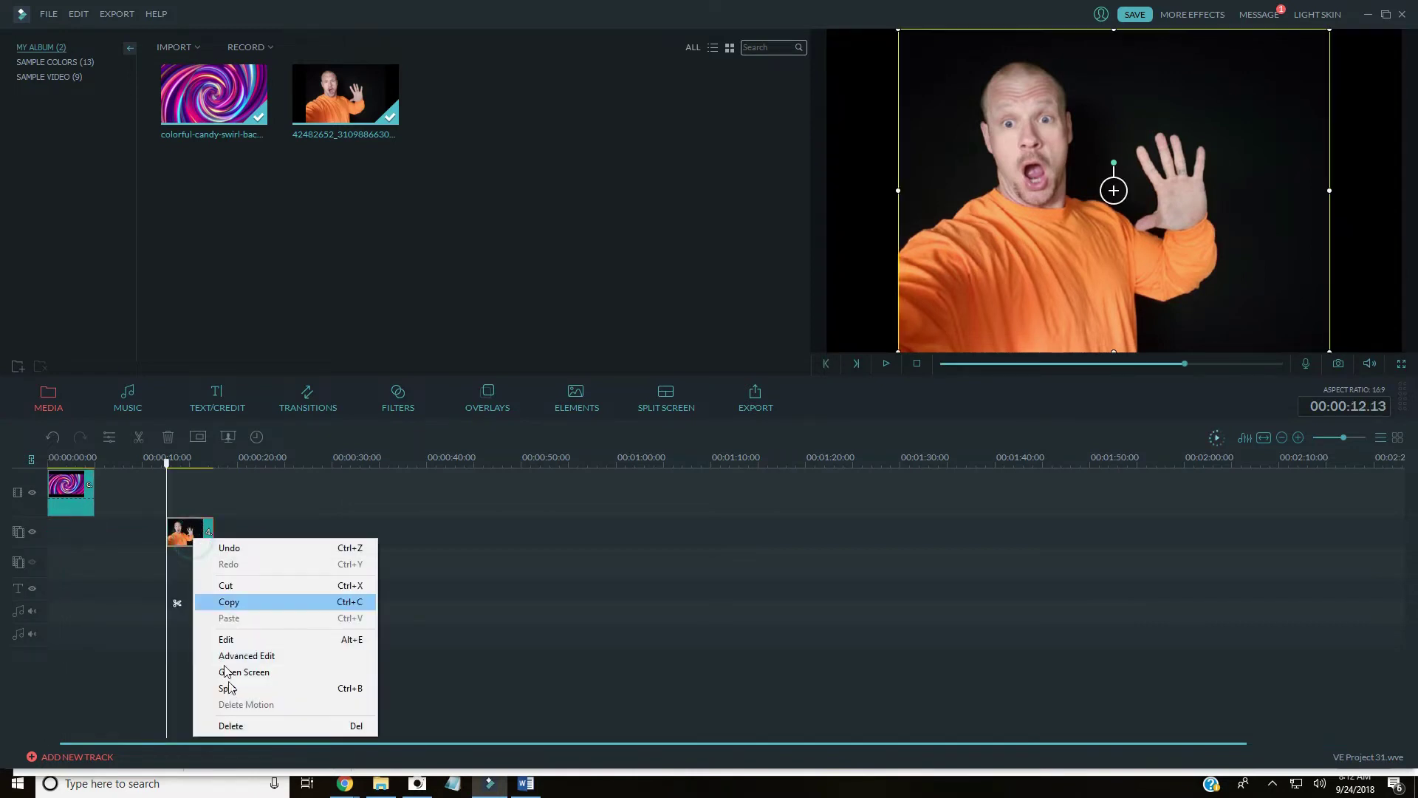
{"action": "left_click", "coordinate": [239, 726]}
{"action": "left_click_drag", "start_coordinate": [376, 114], "coordinate": [104, 486]}
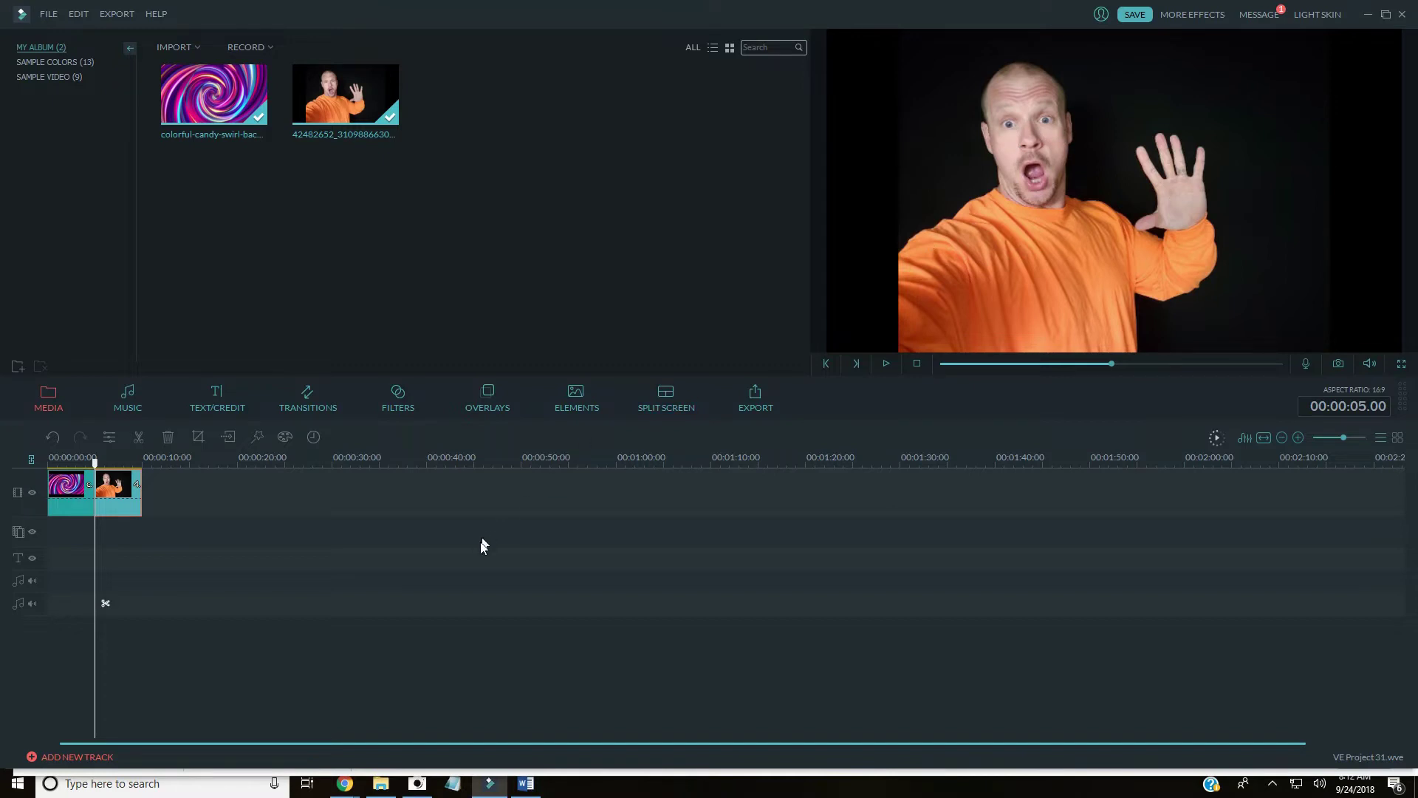
- Turn on Auto Enhance for the orange-shirt clip and open its Edit settings
{"action": "right_click", "coordinate": [138, 491]}
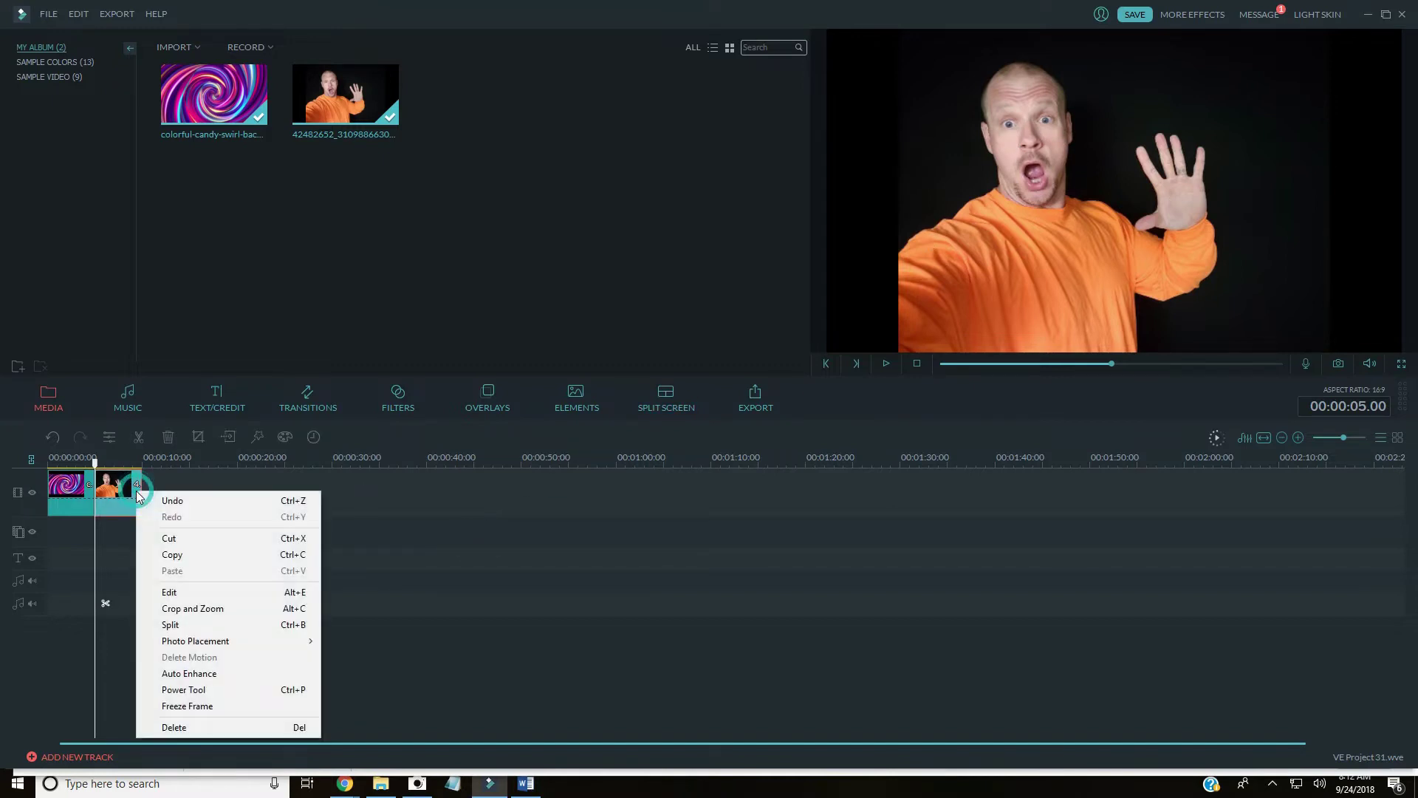
{"action": "left_click", "coordinate": [196, 672]}
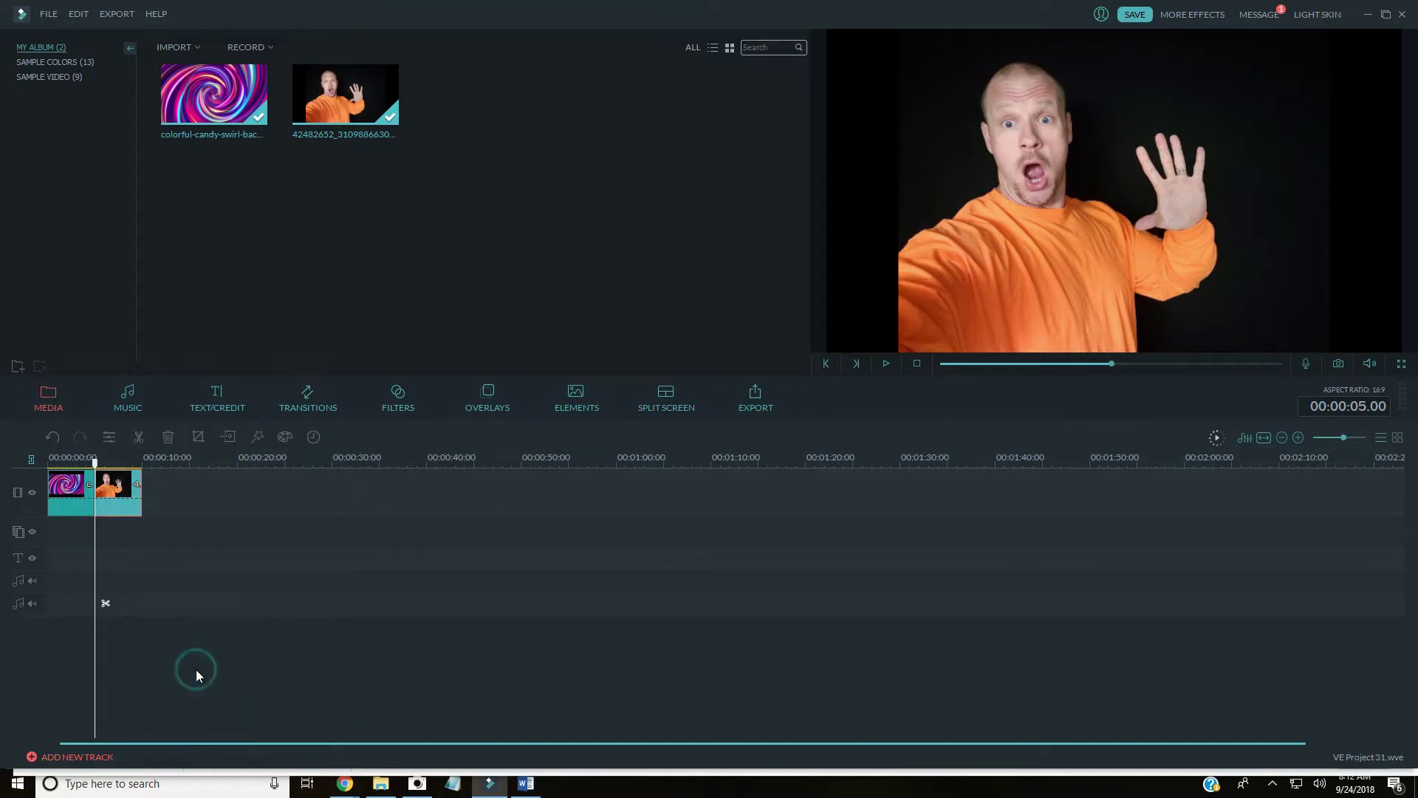
{"action": "right_click", "coordinate": [133, 497]}
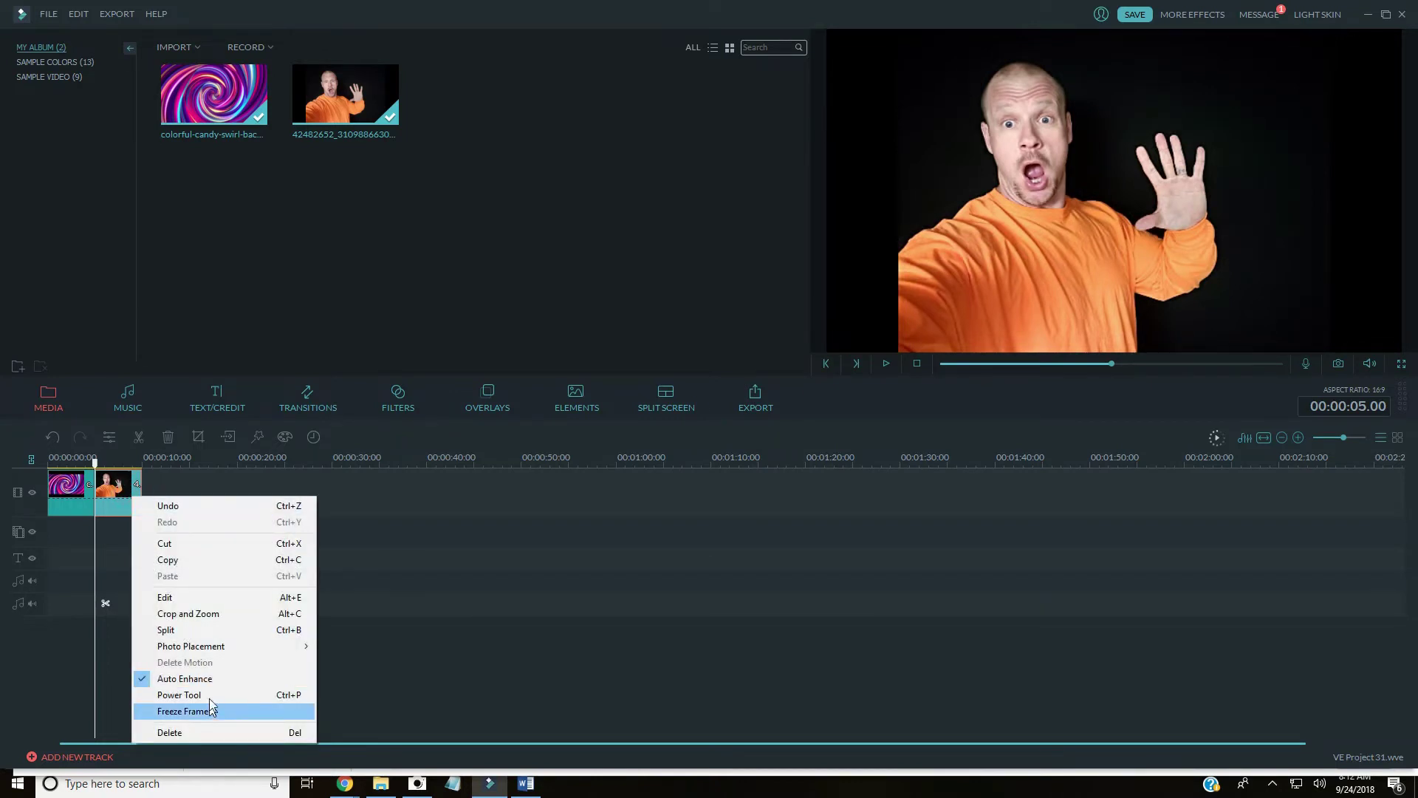
{"action": "left_click", "coordinate": [178, 599]}
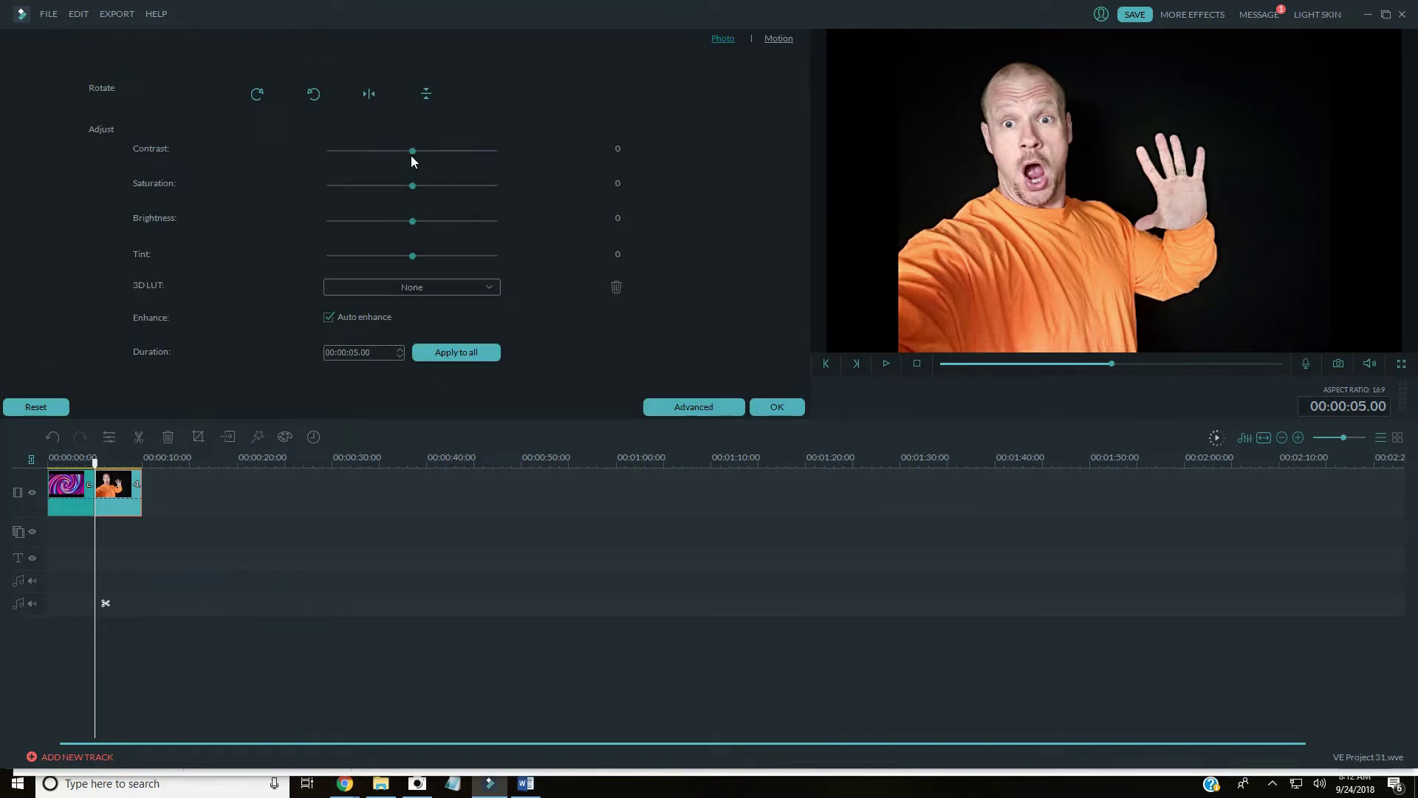
- Set contrast 73, brightness -20 and saturation 22, applied to all clips, and confirm
{"action": "left_click_drag", "start_coordinate": [412, 151], "coordinate": [475, 164]}
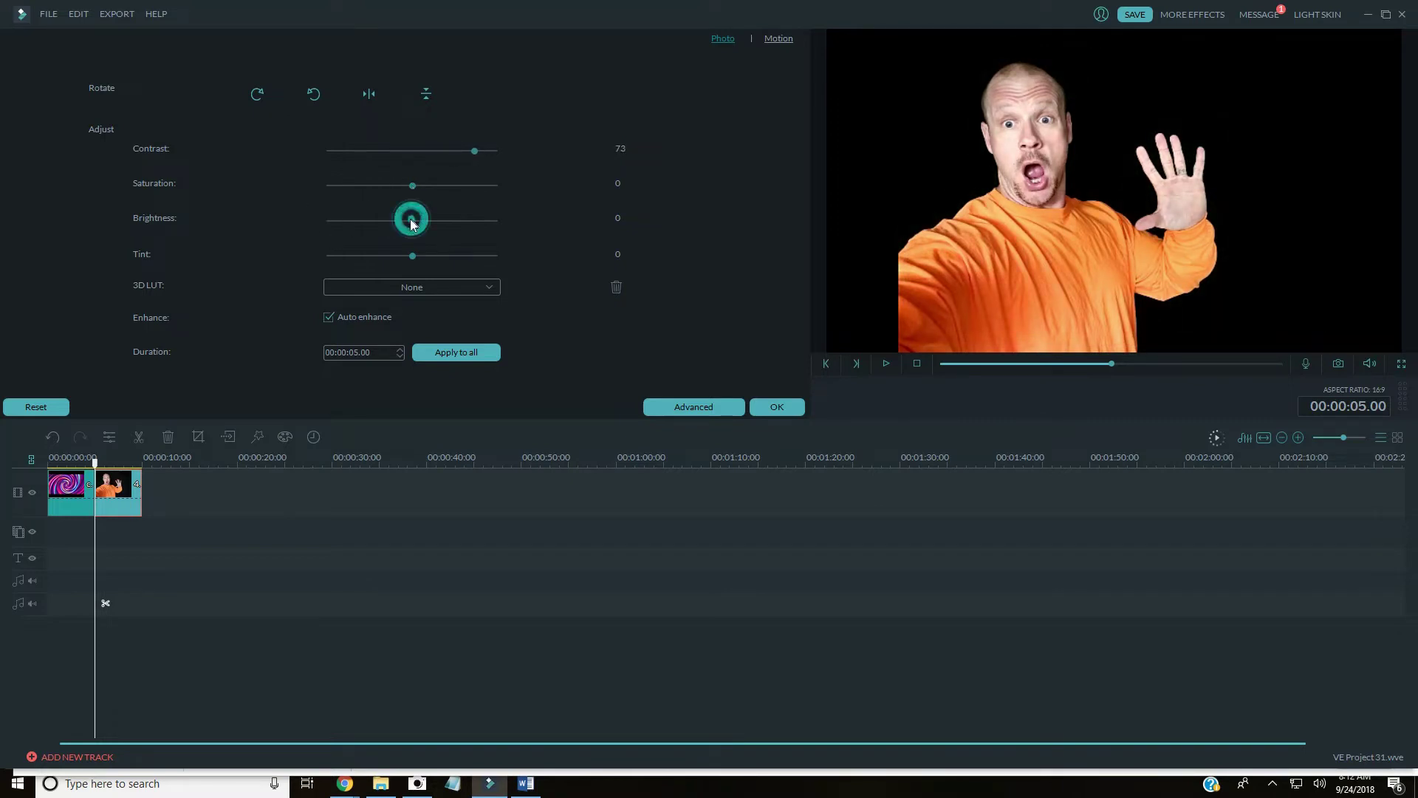
{"action": "mouse_move", "coordinate": [401, 224]}
{"action": "left_mouse_down"}
{"action": "mouse_move", "coordinate": [375, 220]}
{"action": "mouse_move", "coordinate": [392, 224]}
{"action": "left_mouse_up"}
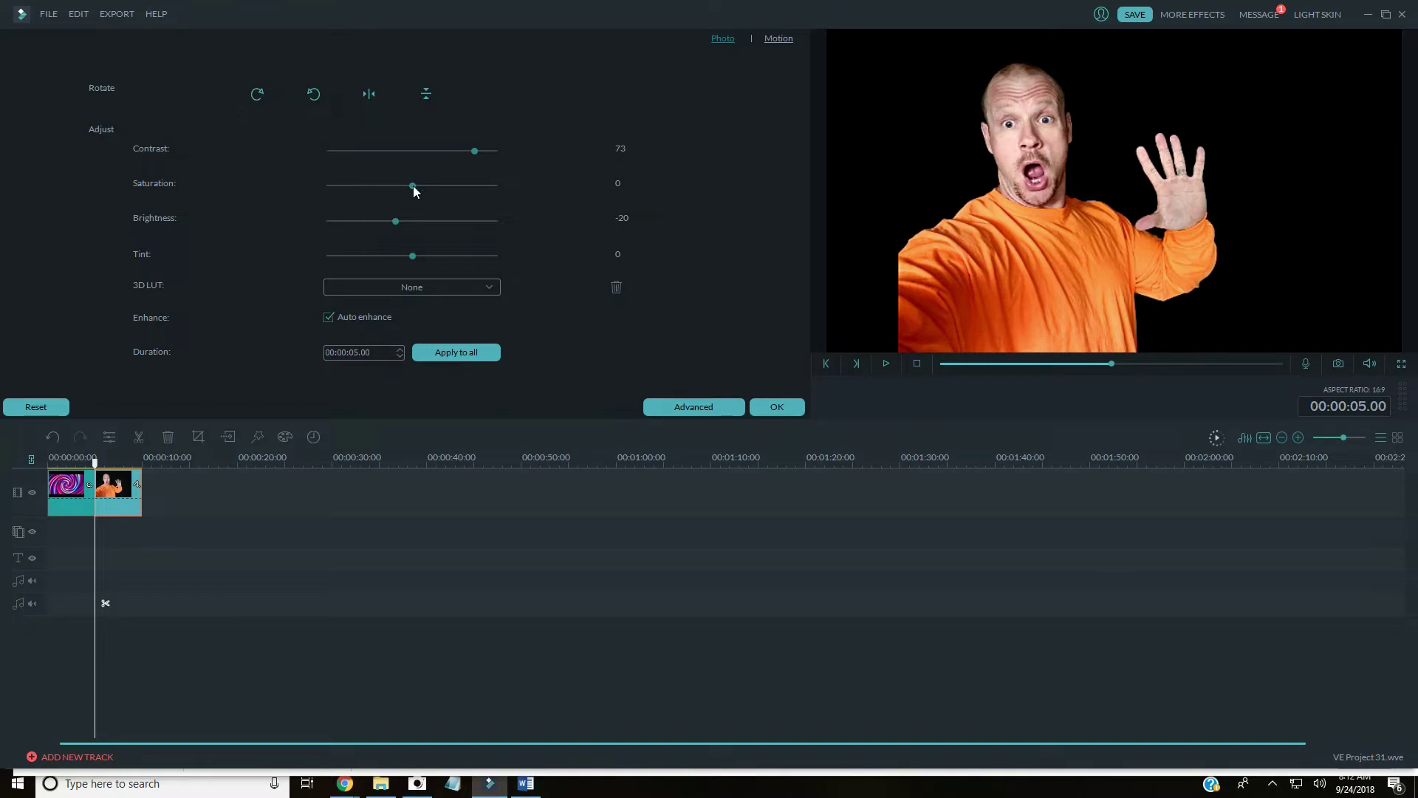
{"action": "left_click_drag", "start_coordinate": [413, 185], "coordinate": [432, 186]}
{"action": "left_click", "coordinate": [451, 352]}
{"action": "left_click", "coordinate": [778, 409]}
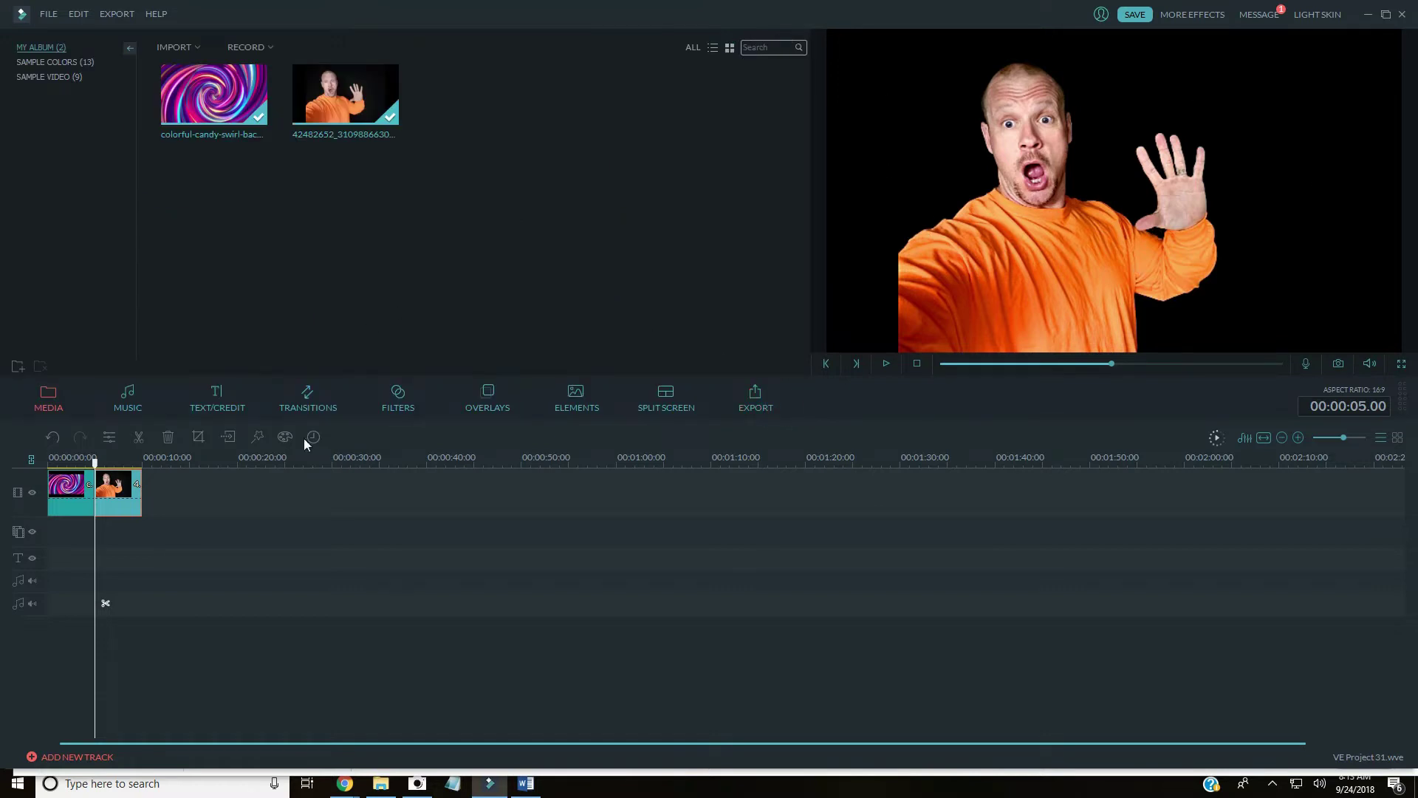
- Pause the preview on an orange-shirt frame and save it as the Snapshot_50 still
{"action": "left_click", "coordinate": [111, 514]}
{"action": "key", "text": "Delete"}
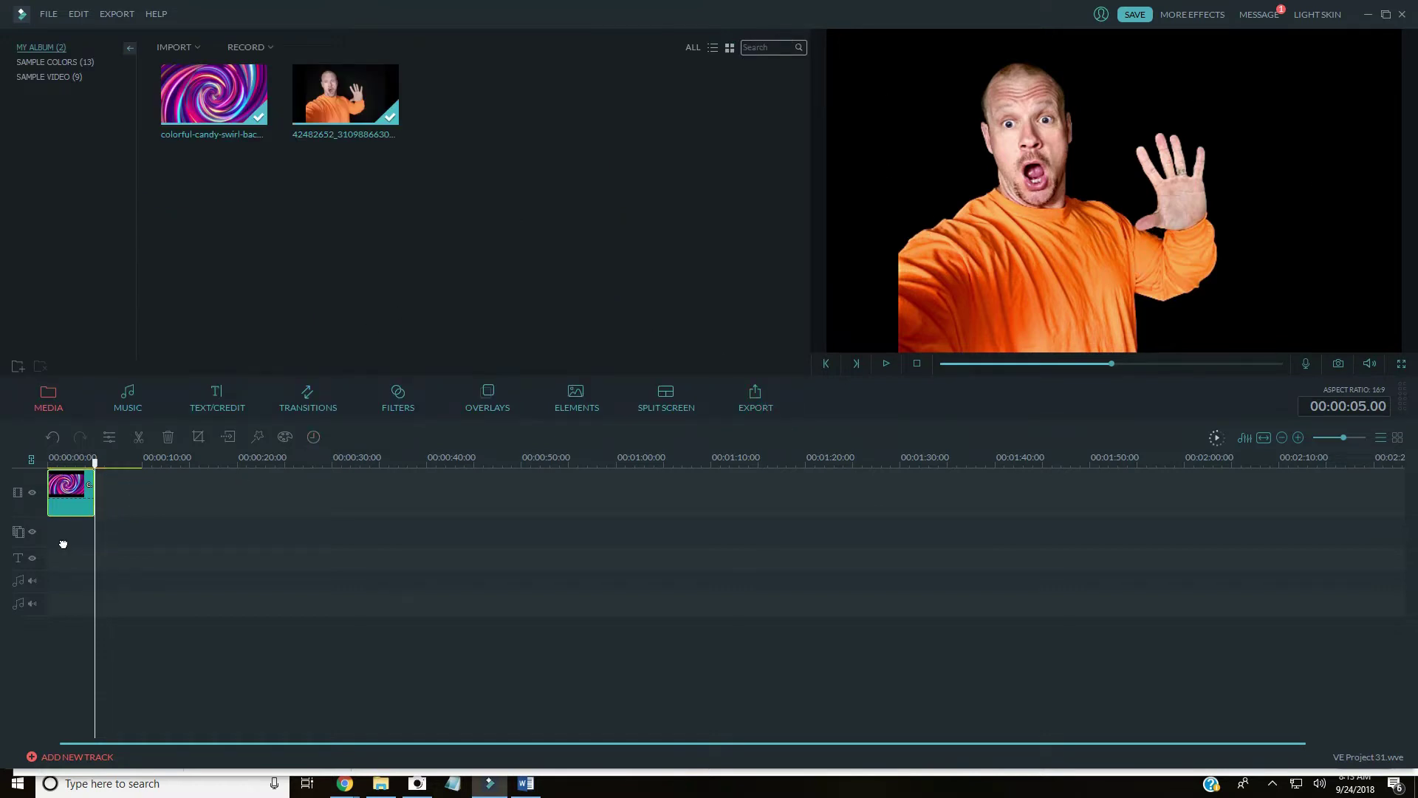
{"action": "key", "text": "ctrl+z"}
{"action": "left_click", "coordinate": [447, 264]}
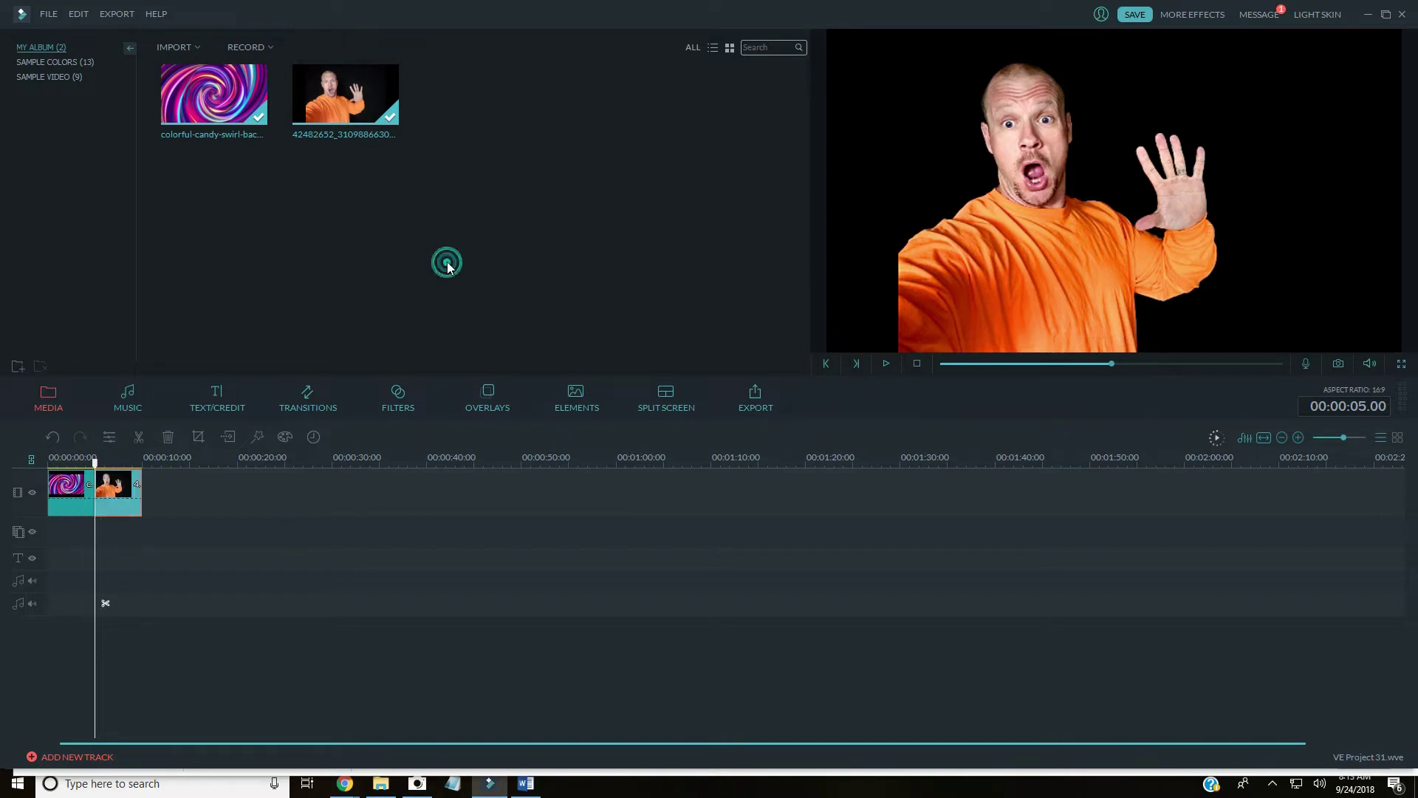
{"action": "left_click", "coordinate": [882, 364]}
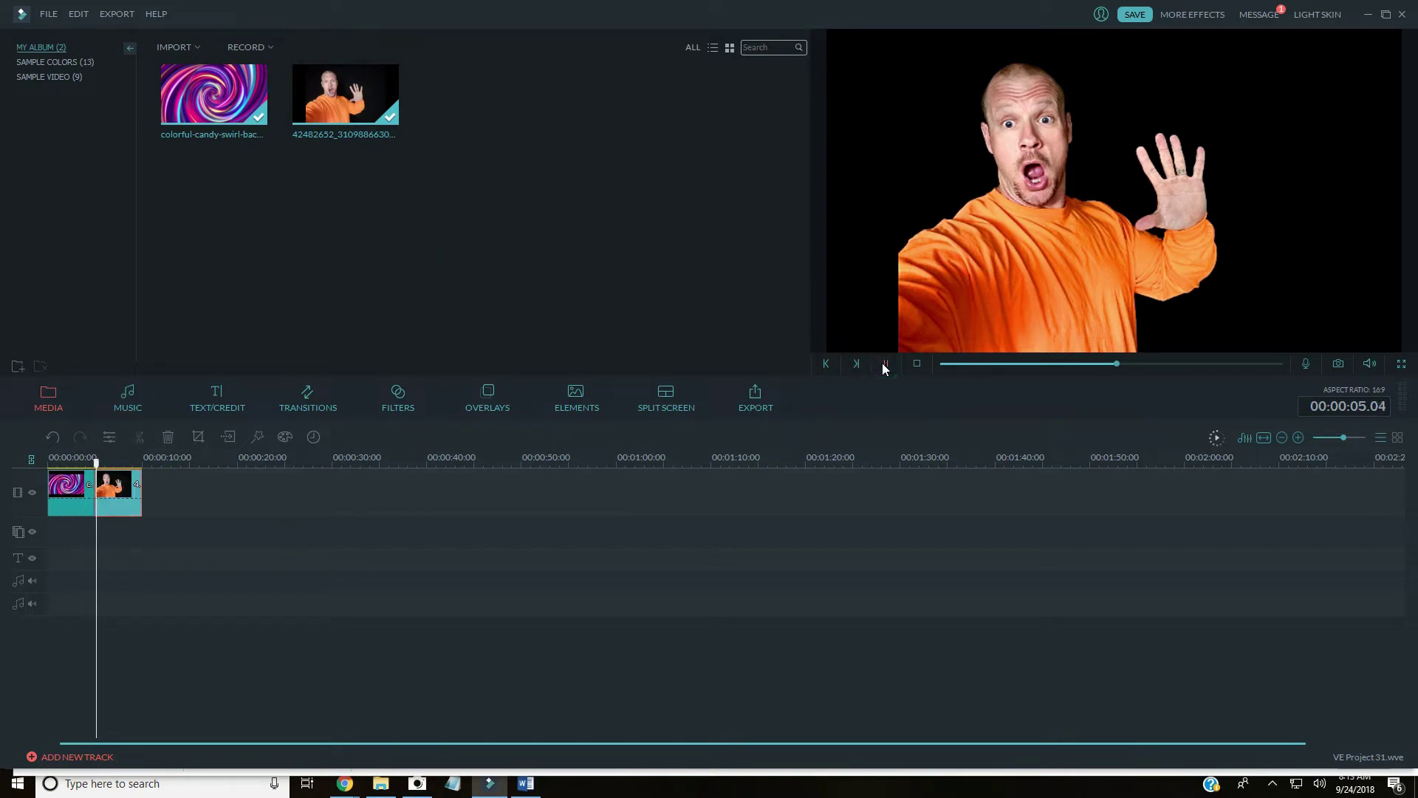
{"action": "left_click", "coordinate": [883, 364]}
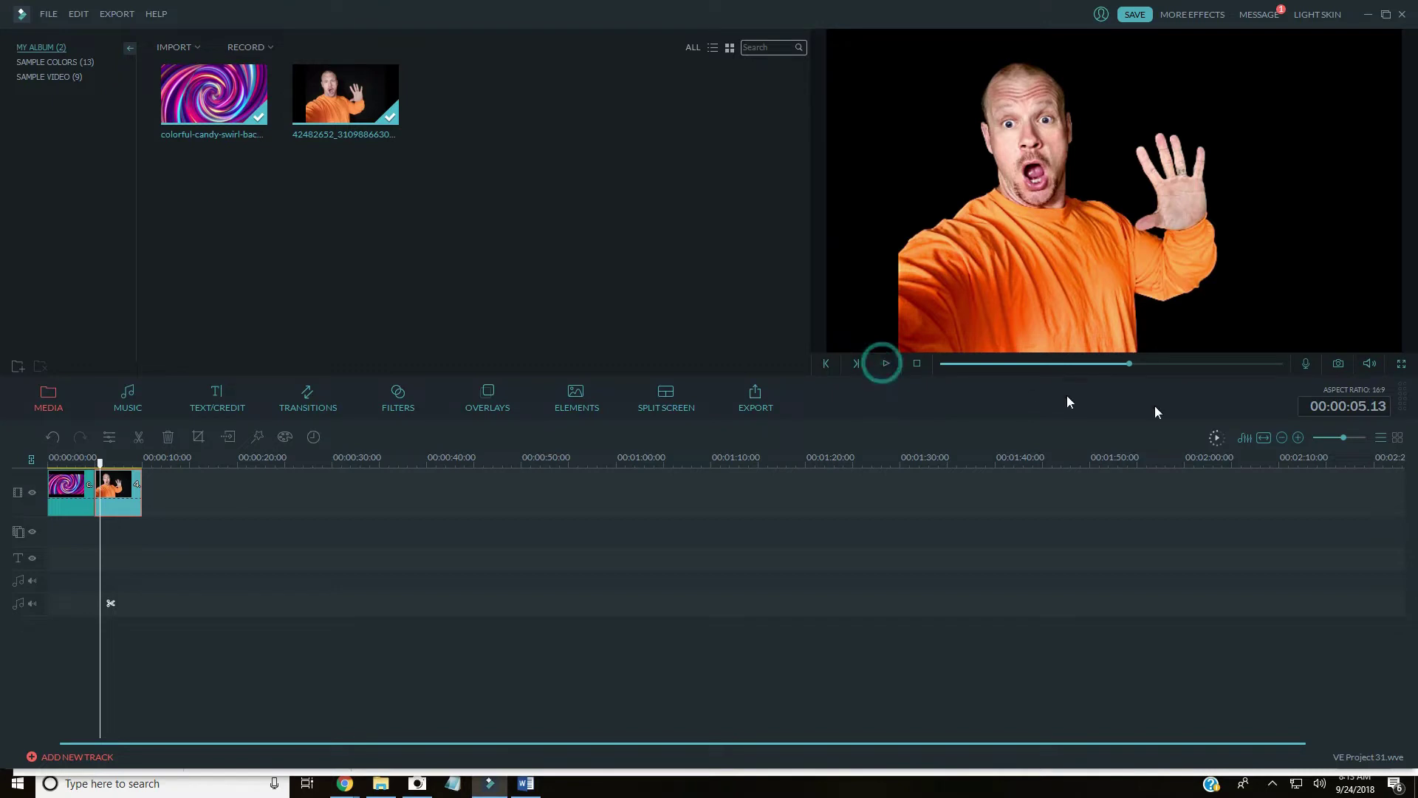
{"action": "left_click", "coordinate": [1341, 363]}
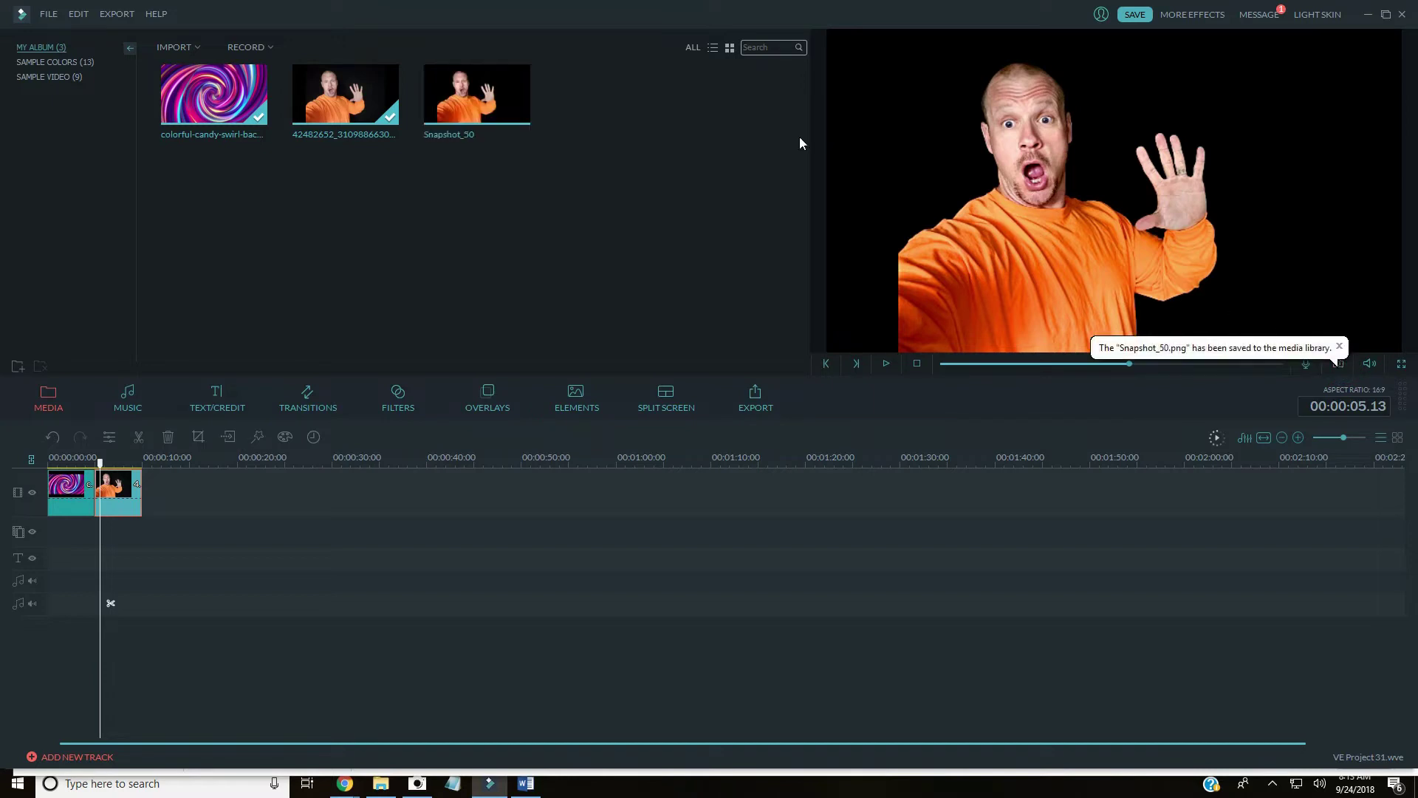
- Delete the original video, put Snapshot_50 on the overlay track, and remove the main-track clip
{"action": "right_click", "coordinate": [332, 99]}
{"action": "left_click", "coordinate": [371, 211]}
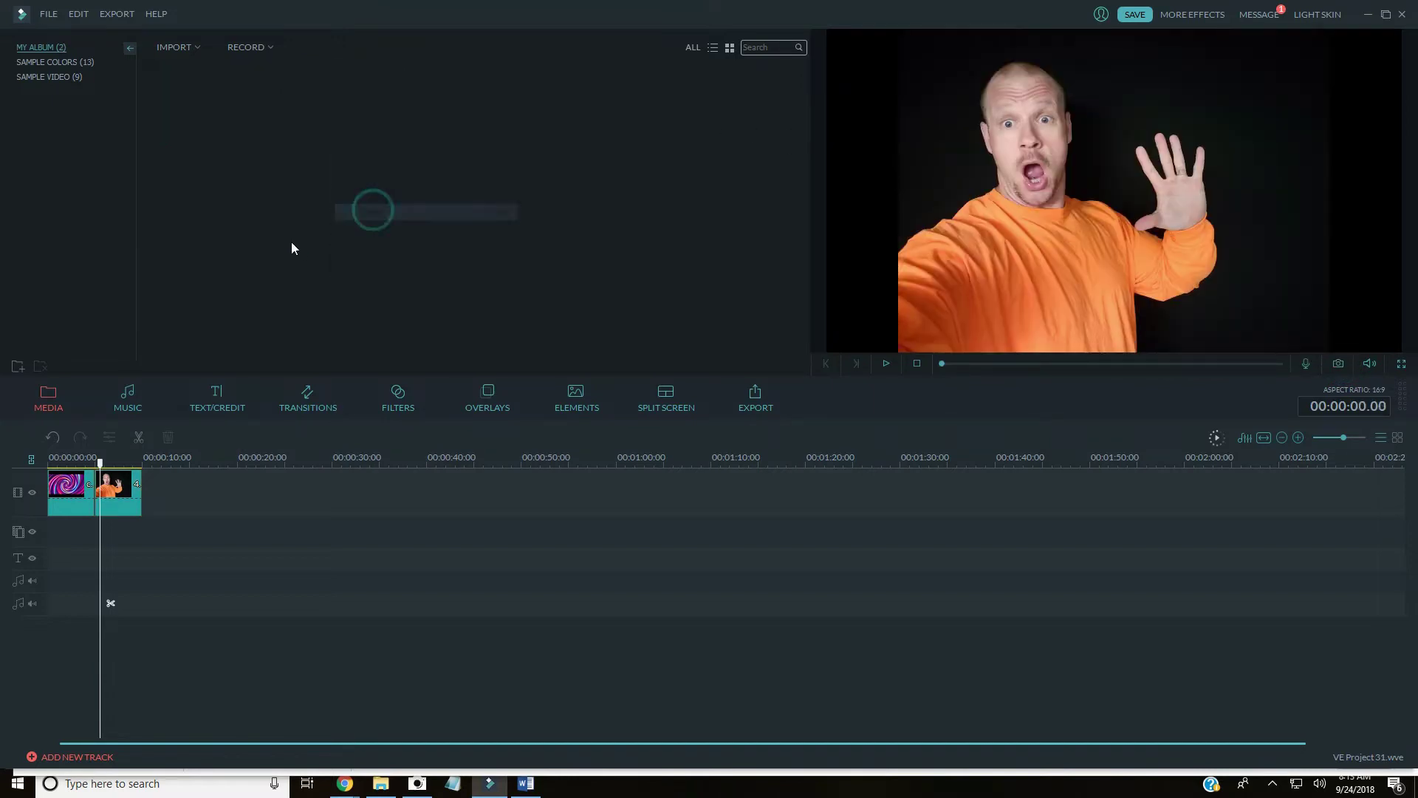
{"action": "left_click", "coordinate": [292, 238]}
{"action": "mouse_move", "coordinate": [49, 508]}
{"action": "left_mouse_down"}
{"action": "mouse_move", "coordinate": [63, 510]}
{"action": "mouse_move", "coordinate": [52, 535]}
{"action": "left_mouse_up"}
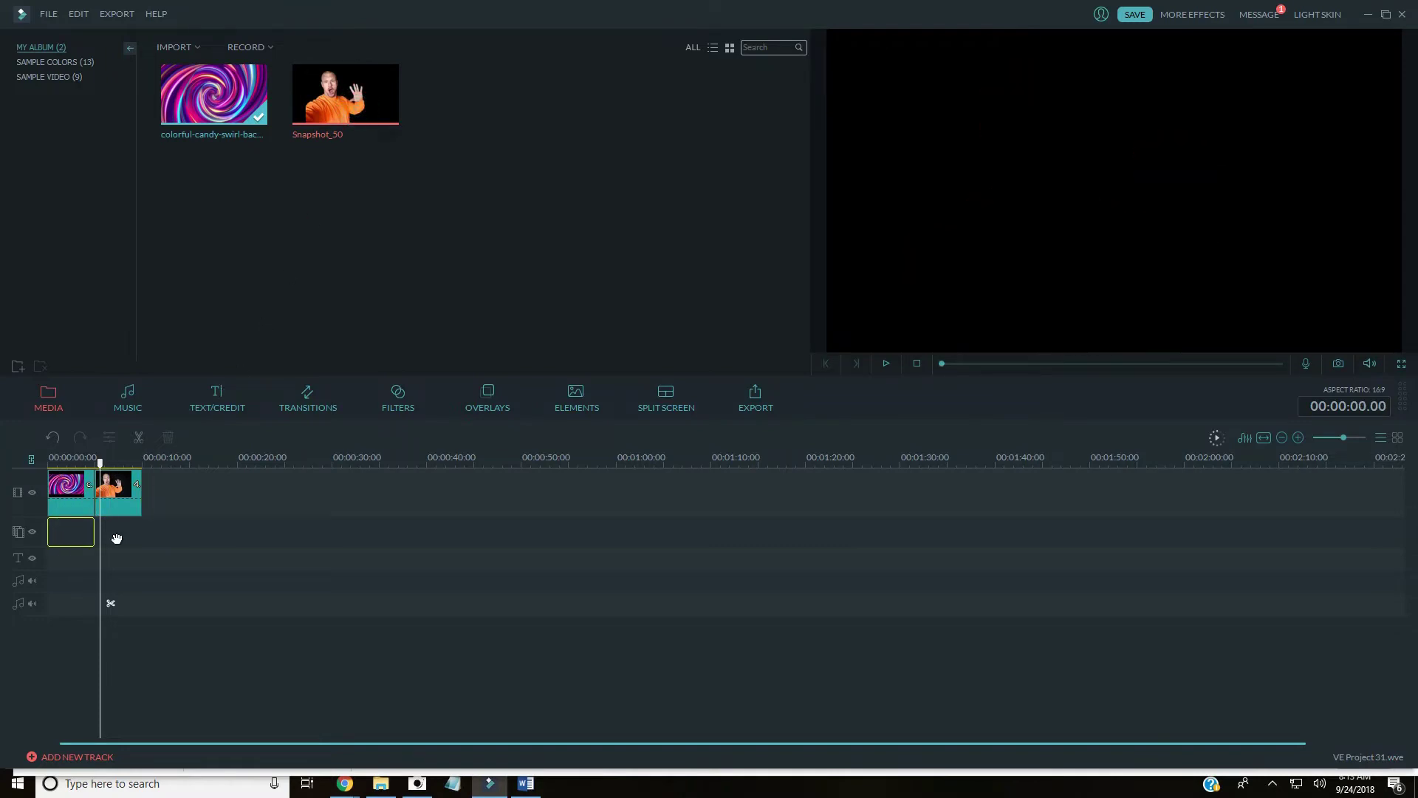
{"action": "left_click", "coordinate": [137, 502]}
{"action": "right_click", "coordinate": [136, 501]}
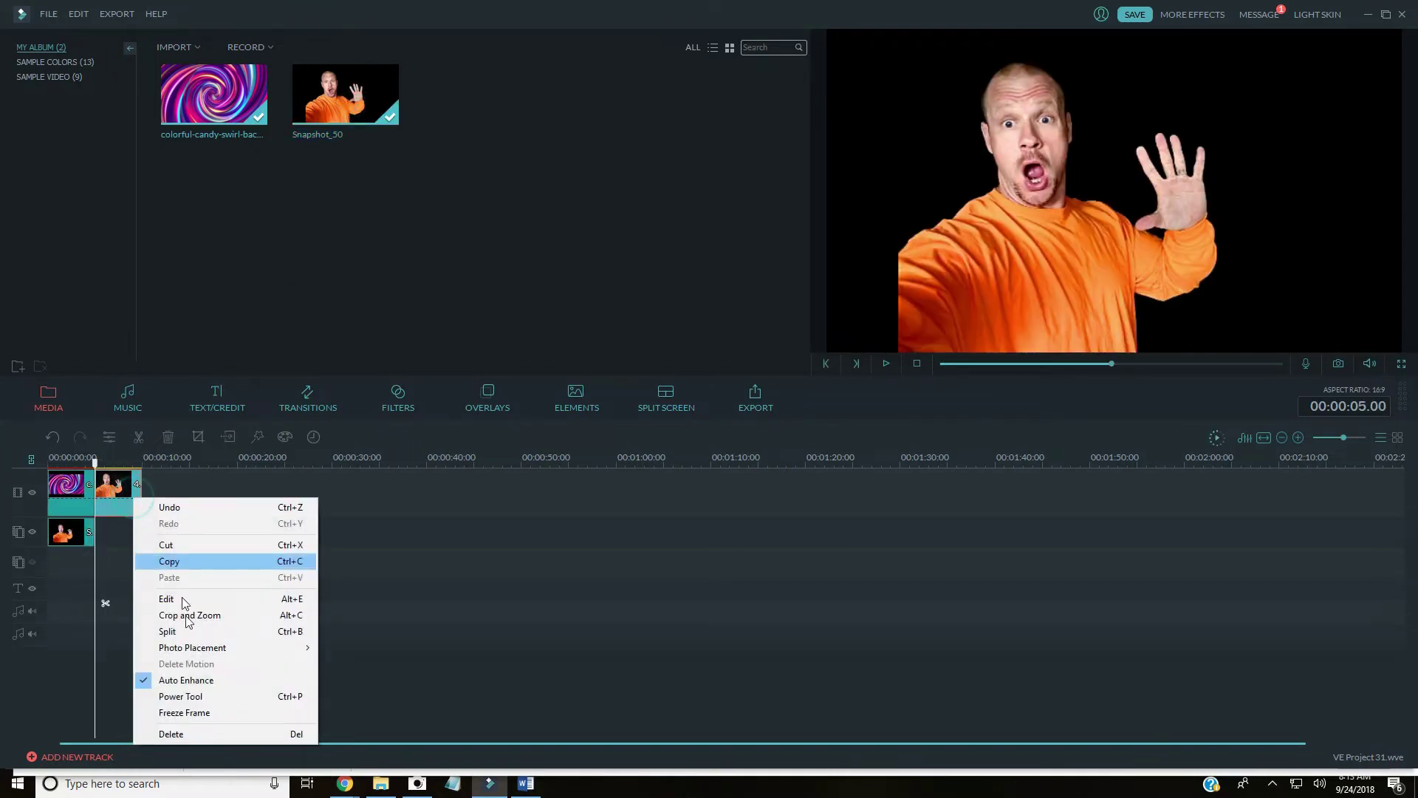
{"action": "left_click", "coordinate": [214, 734]}
{"action": "left_click", "coordinate": [341, 694]}
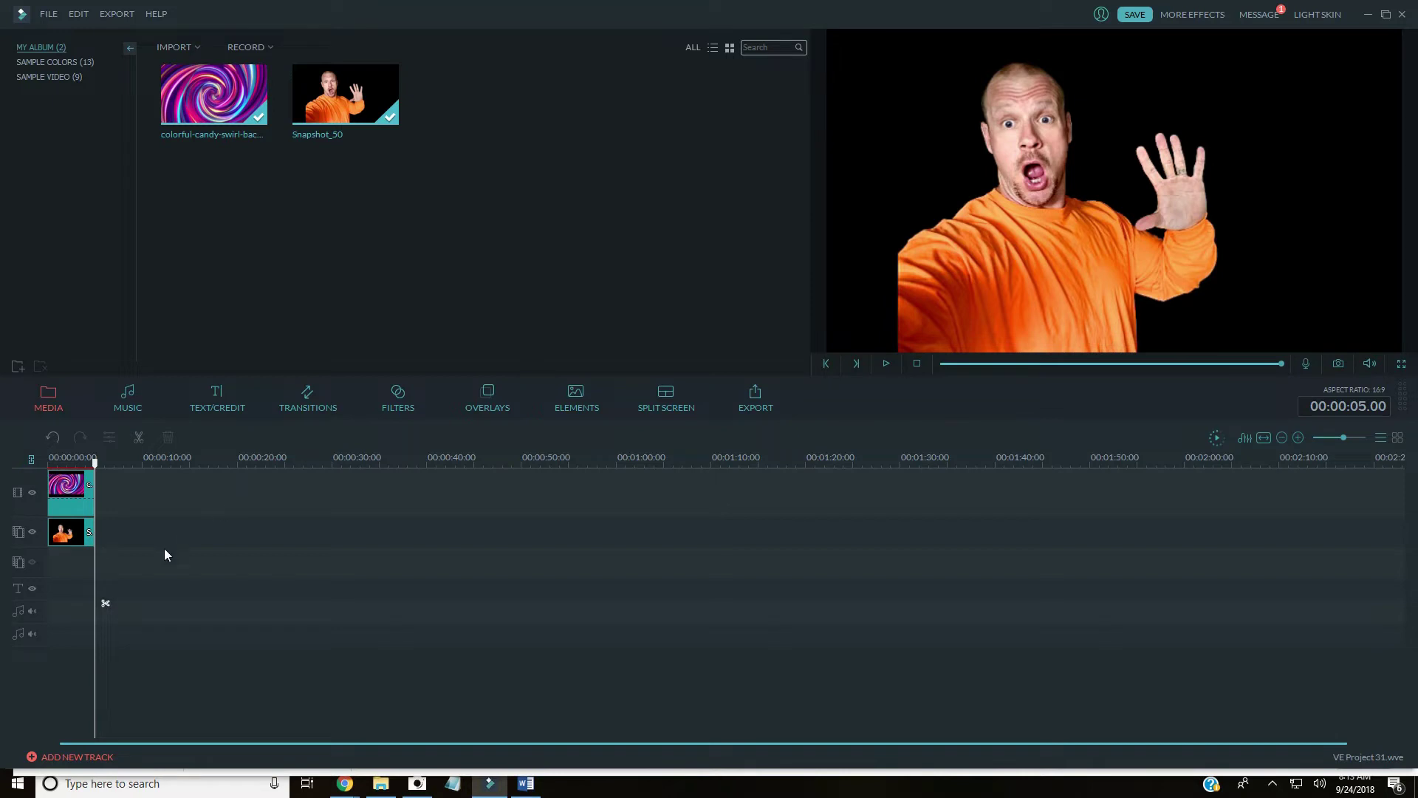
- Open Green Screen for the Snapshot overlay and enable making parts of the clip transparent
{"action": "left_click", "coordinate": [80, 530]}
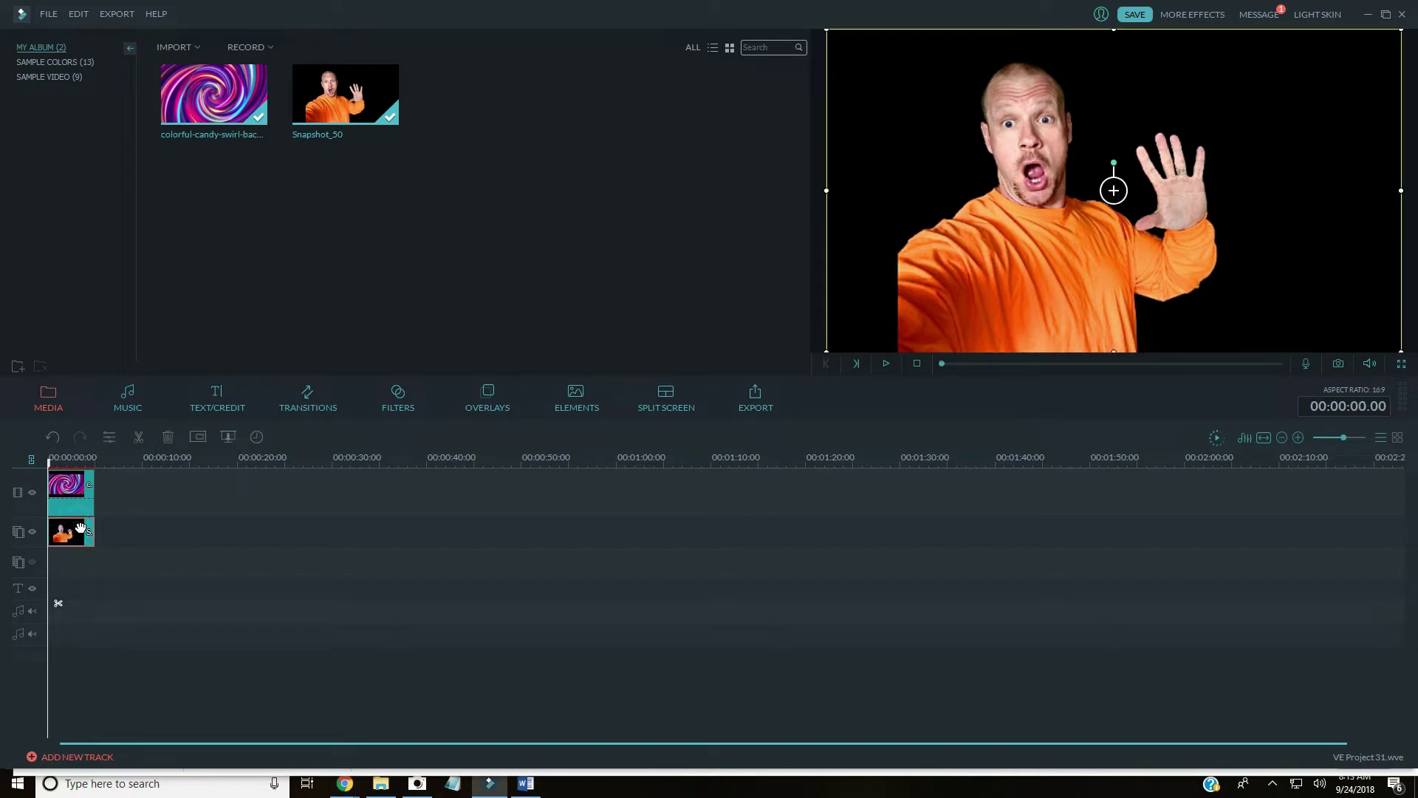
{"action": "right_click", "coordinate": [79, 527]}
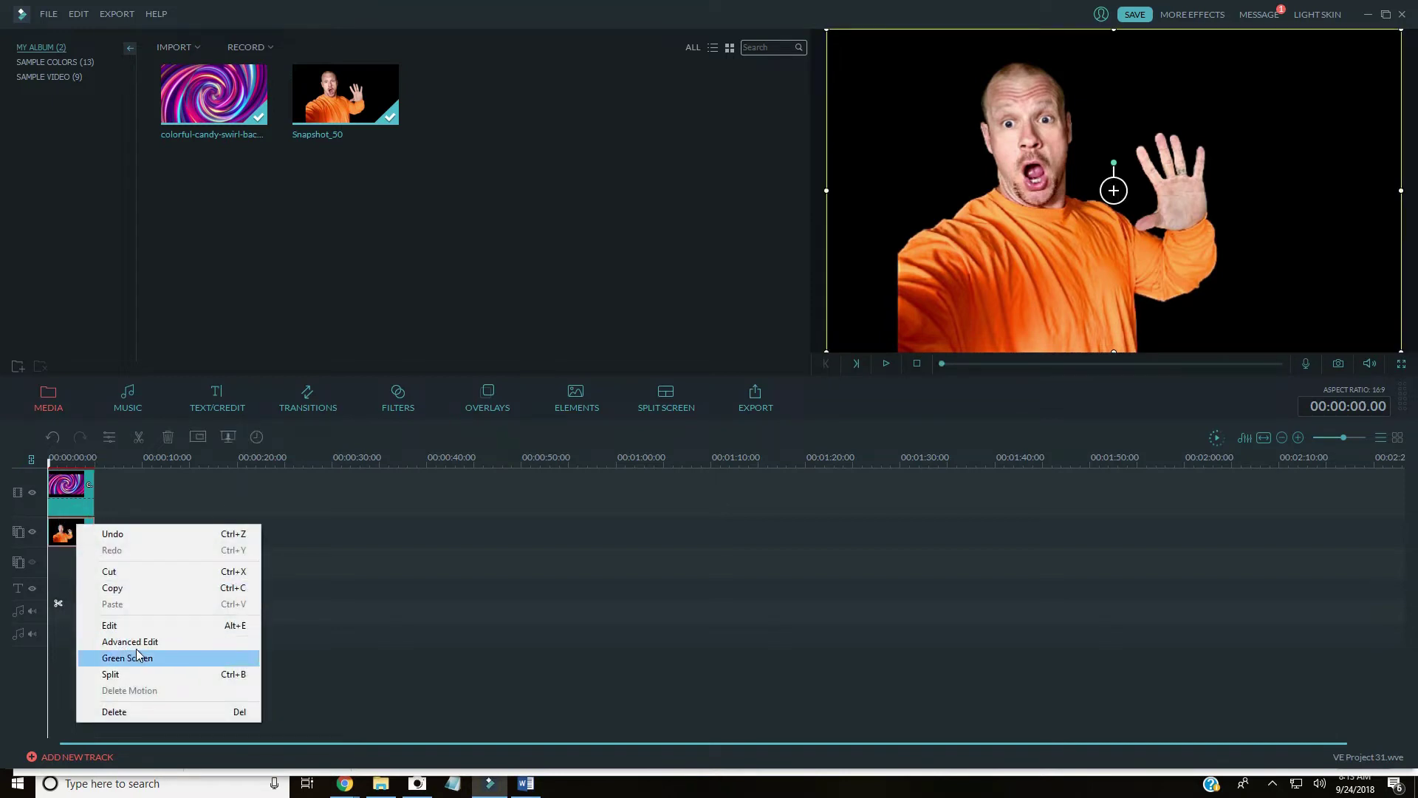
{"action": "left_click", "coordinate": [140, 659]}
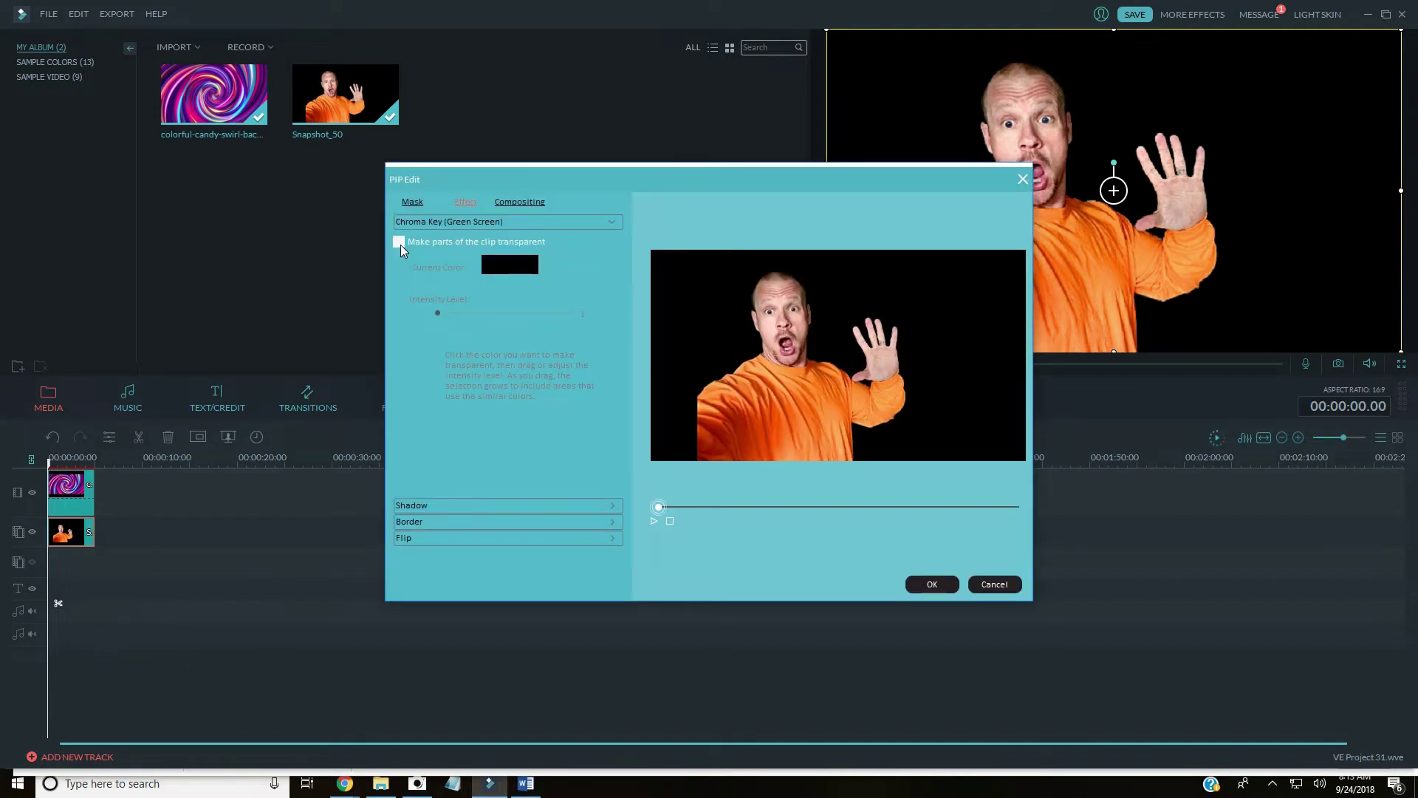
{"action": "left_click", "coordinate": [398, 242]}
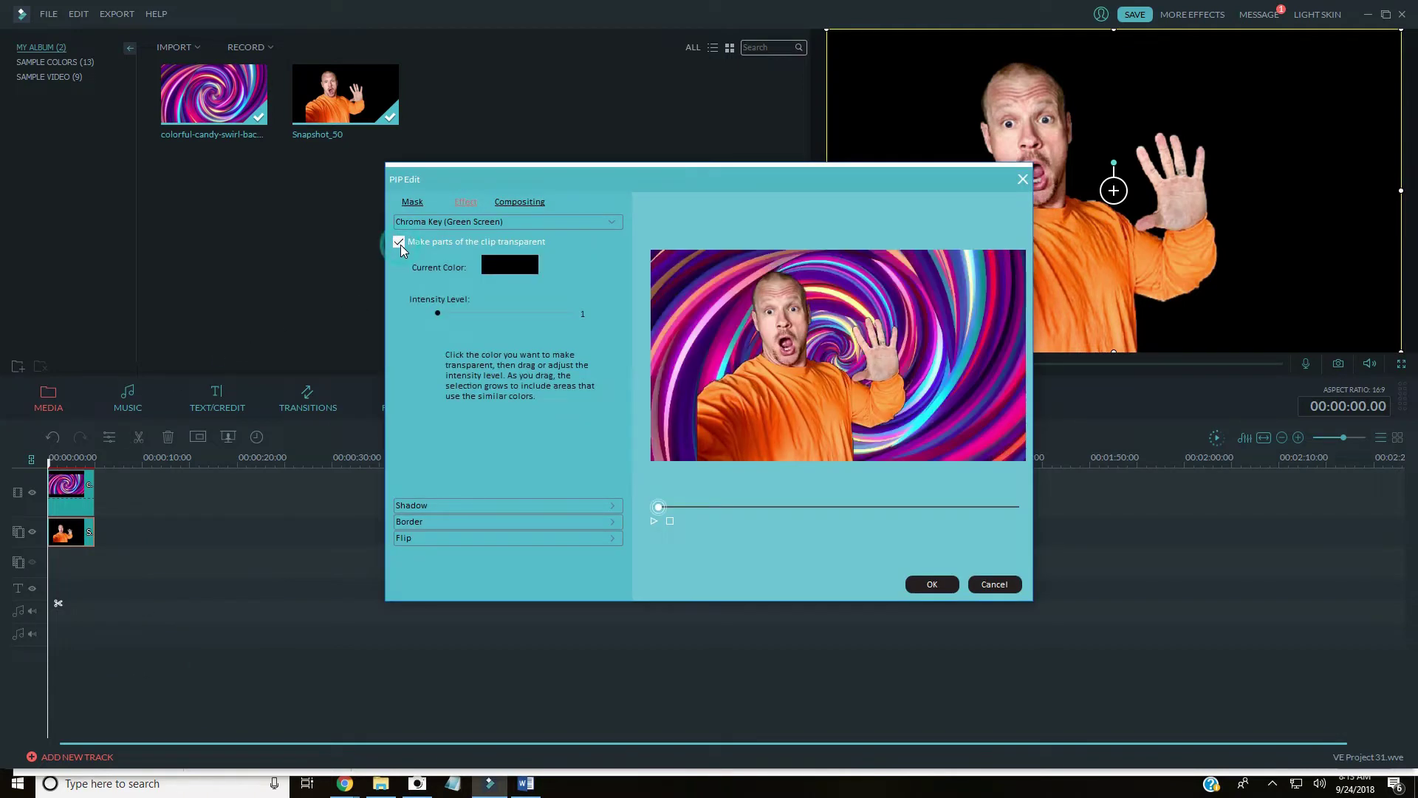
- Key out the black background colour, trying intensity 100 before returning it to 1
{"action": "left_click", "coordinate": [716, 289]}
{"action": "left_click", "coordinate": [714, 288]}
{"action": "left_click", "coordinate": [773, 390]}
{"action": "left_click", "coordinate": [772, 390]}
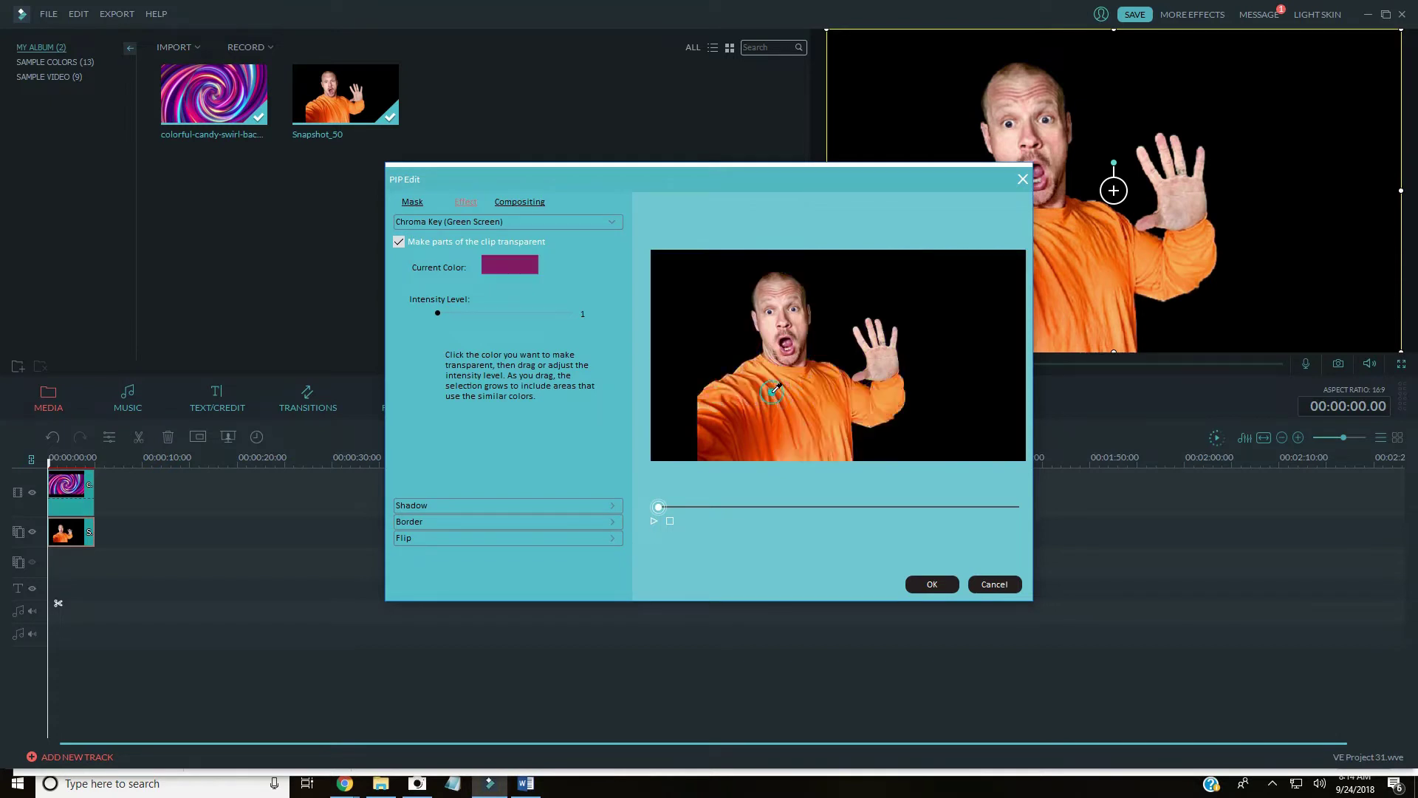
{"action": "left_click", "coordinate": [711, 349]}
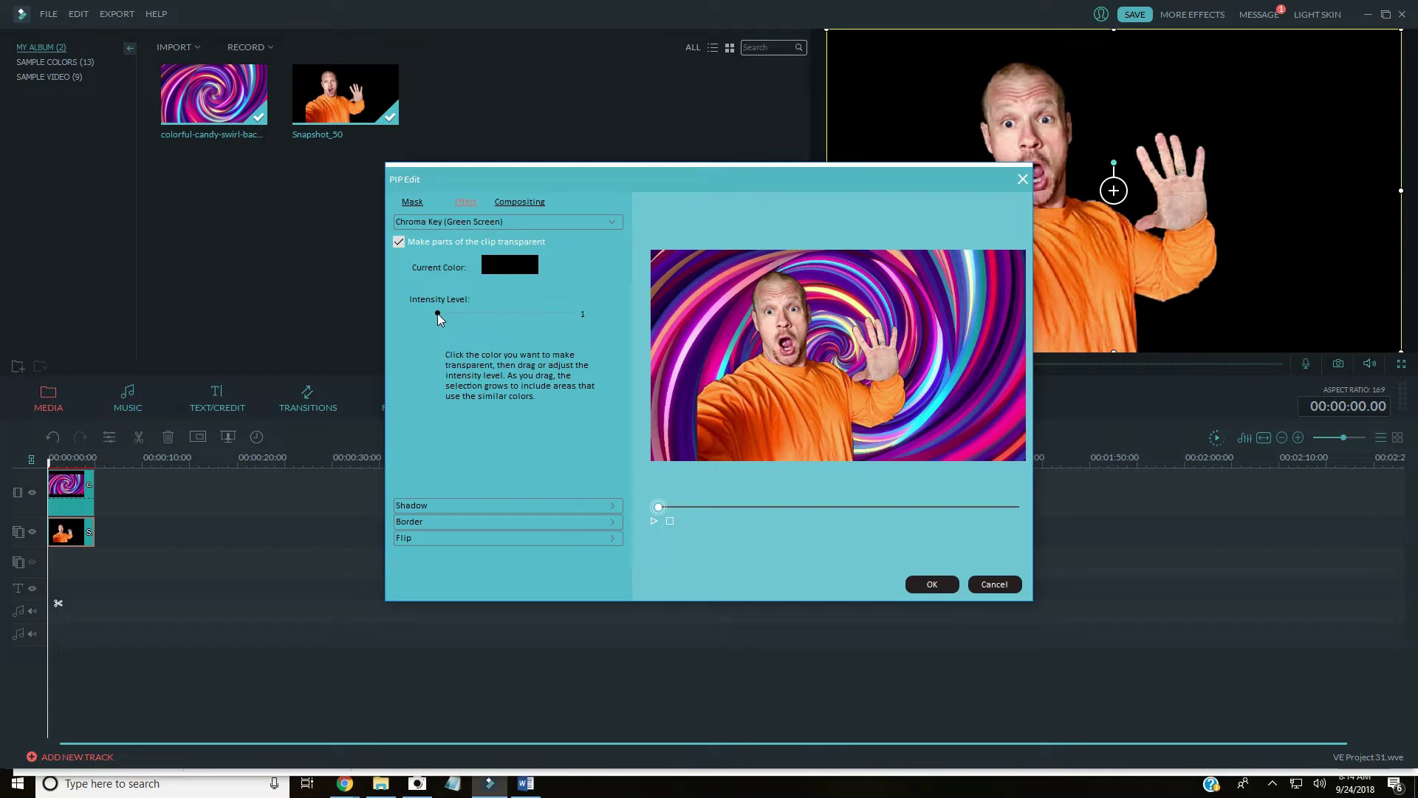
{"action": "left_click_drag", "start_coordinate": [438, 313], "coordinate": [703, 348]}
{"action": "left_click_drag", "start_coordinate": [450, 355], "coordinate": [397, 350]}
- Try a drop shadow on the overlay clip, then leave the shadow turned off
{"action": "left_click", "coordinate": [421, 505]}
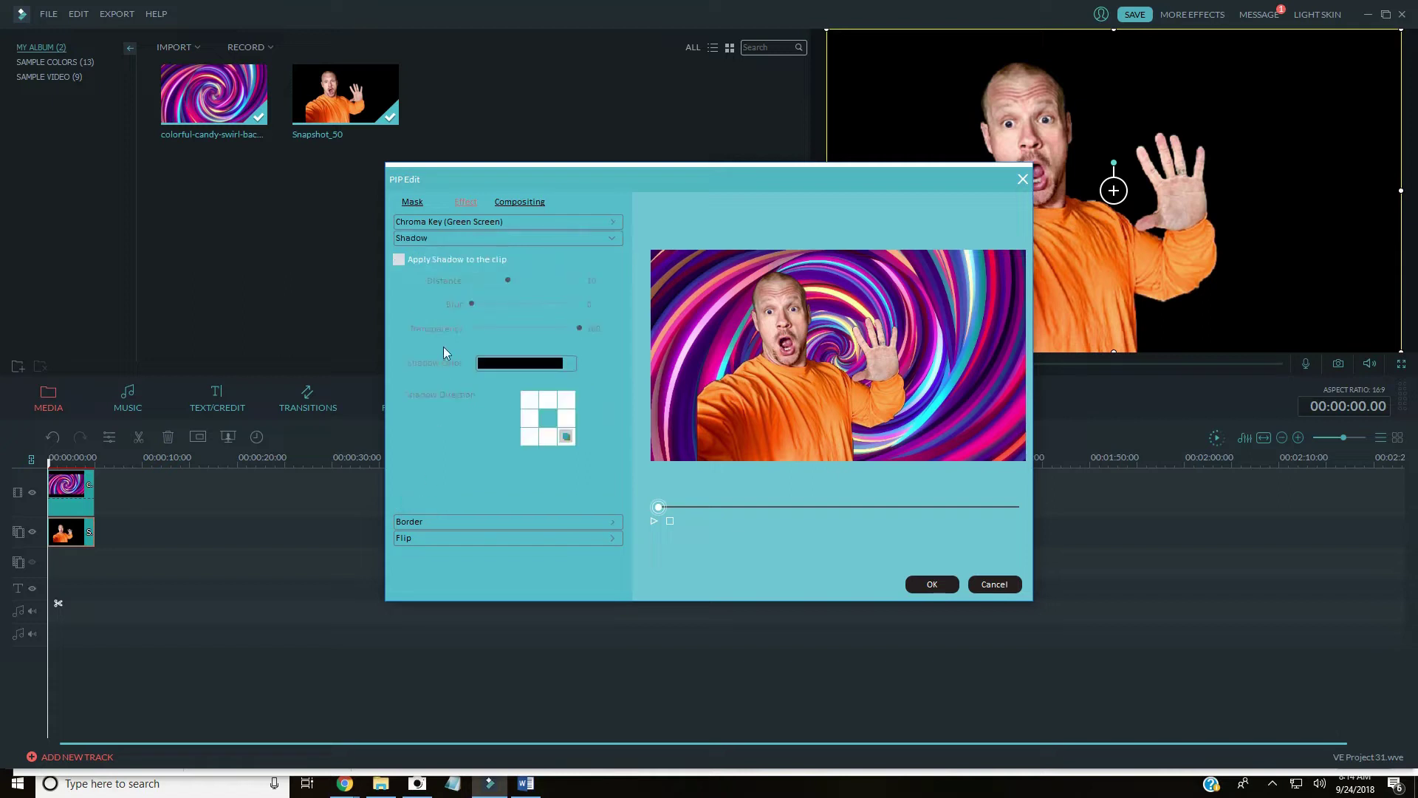
{"action": "left_click", "coordinate": [399, 259]}
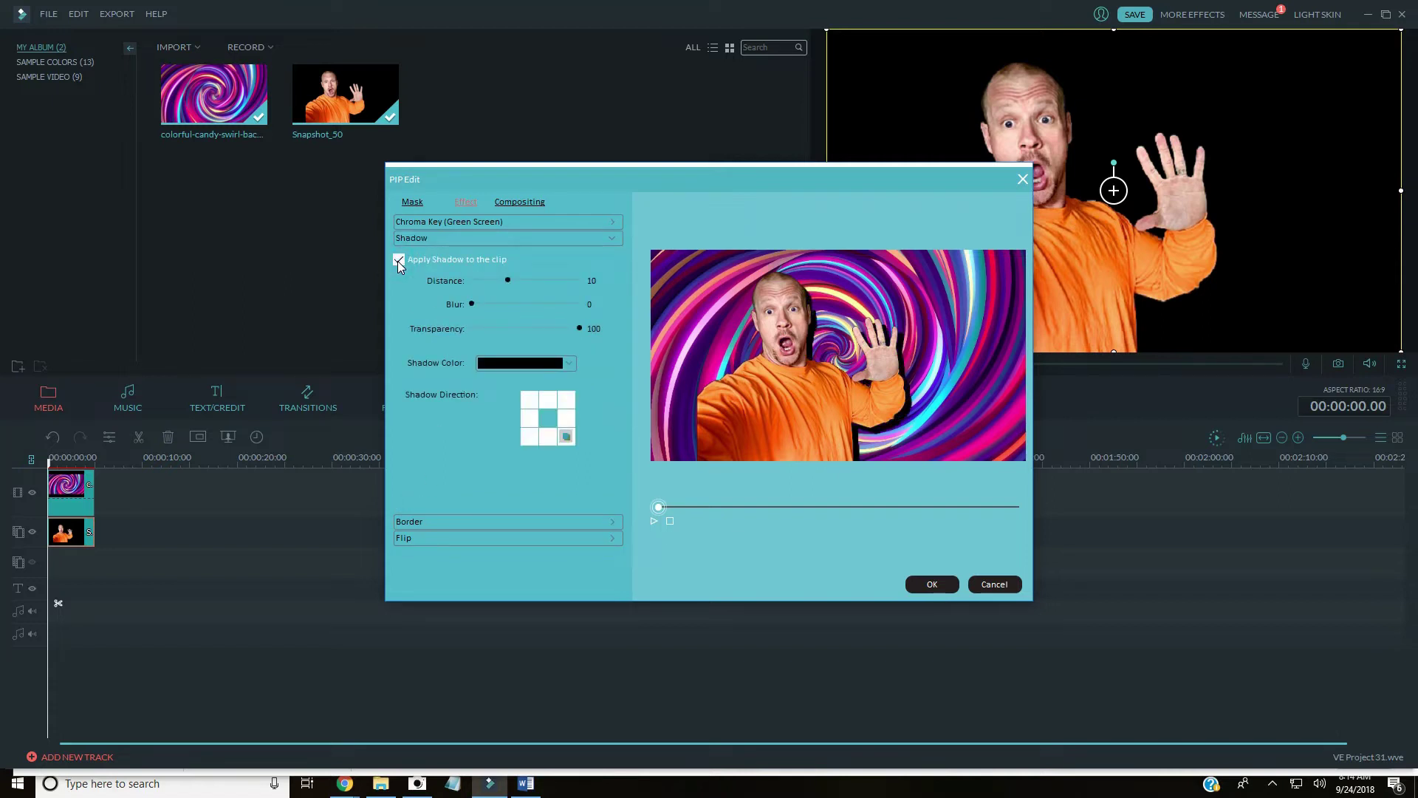
{"action": "left_click", "coordinate": [398, 259]}
{"action": "left_click", "coordinate": [399, 259]}
{"action": "left_click_drag", "start_coordinate": [507, 281], "coordinate": [465, 283]}
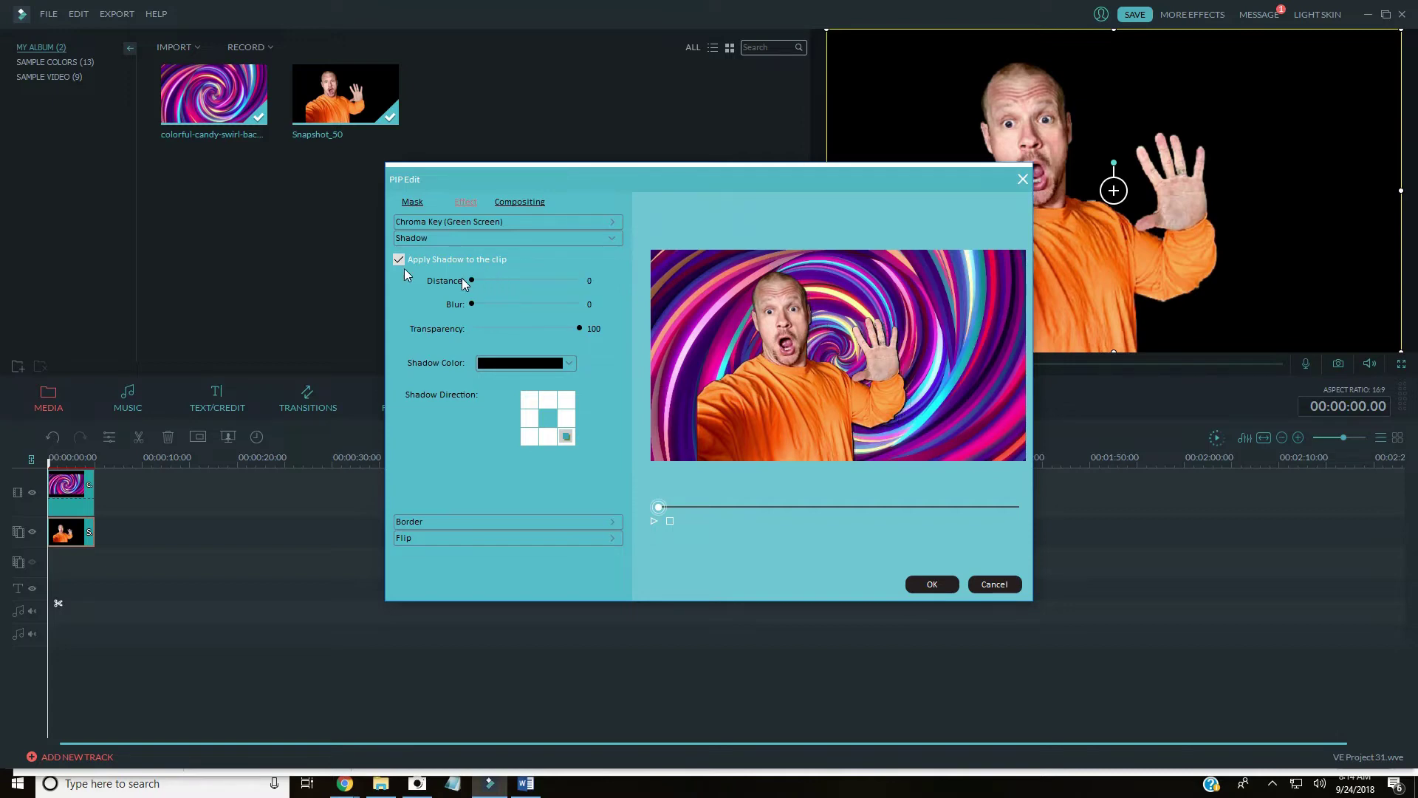
{"action": "left_click", "coordinate": [399, 260]}
- Apply a border around the keyed man with both gradient colours black, distance 3
{"action": "left_click", "coordinate": [423, 523]}
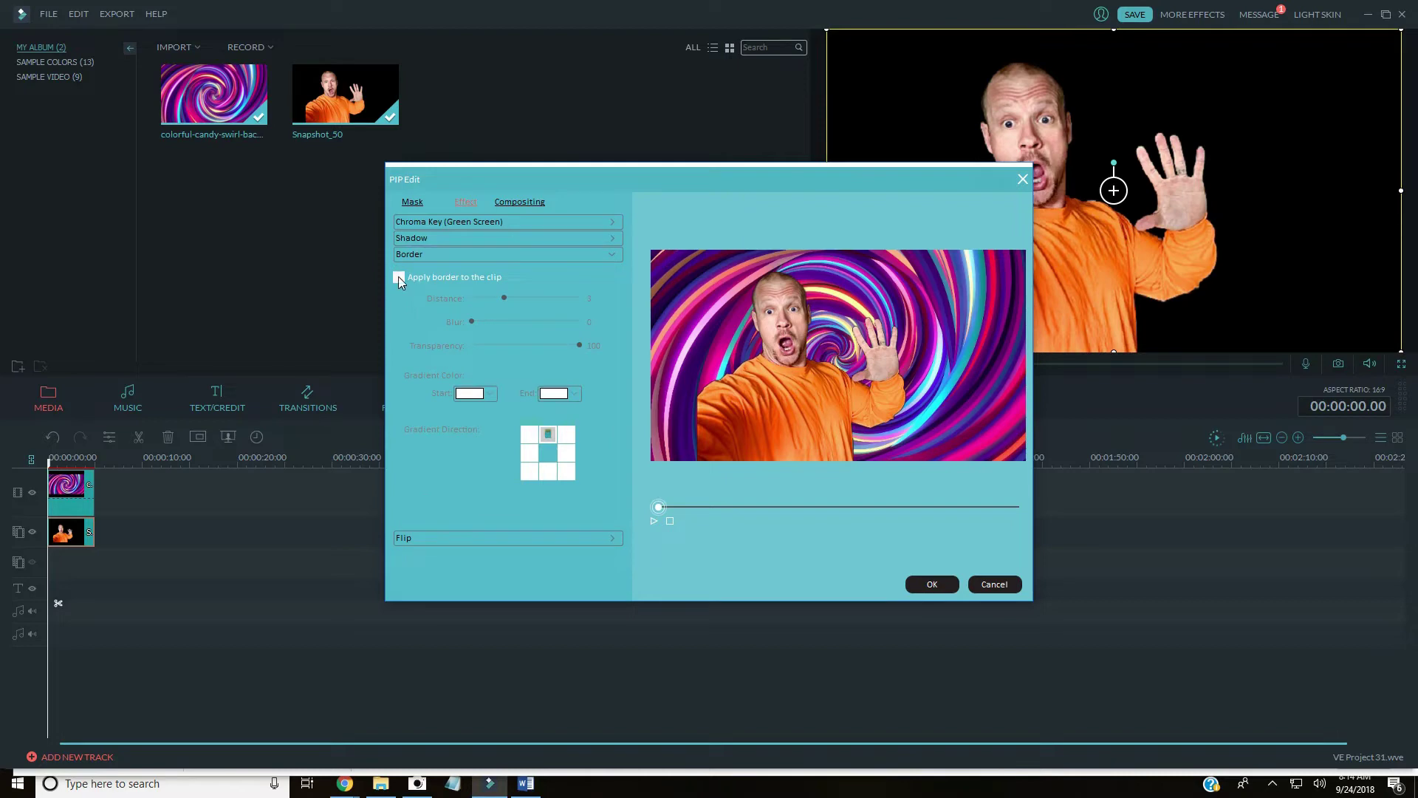
{"action": "left_click", "coordinate": [399, 277]}
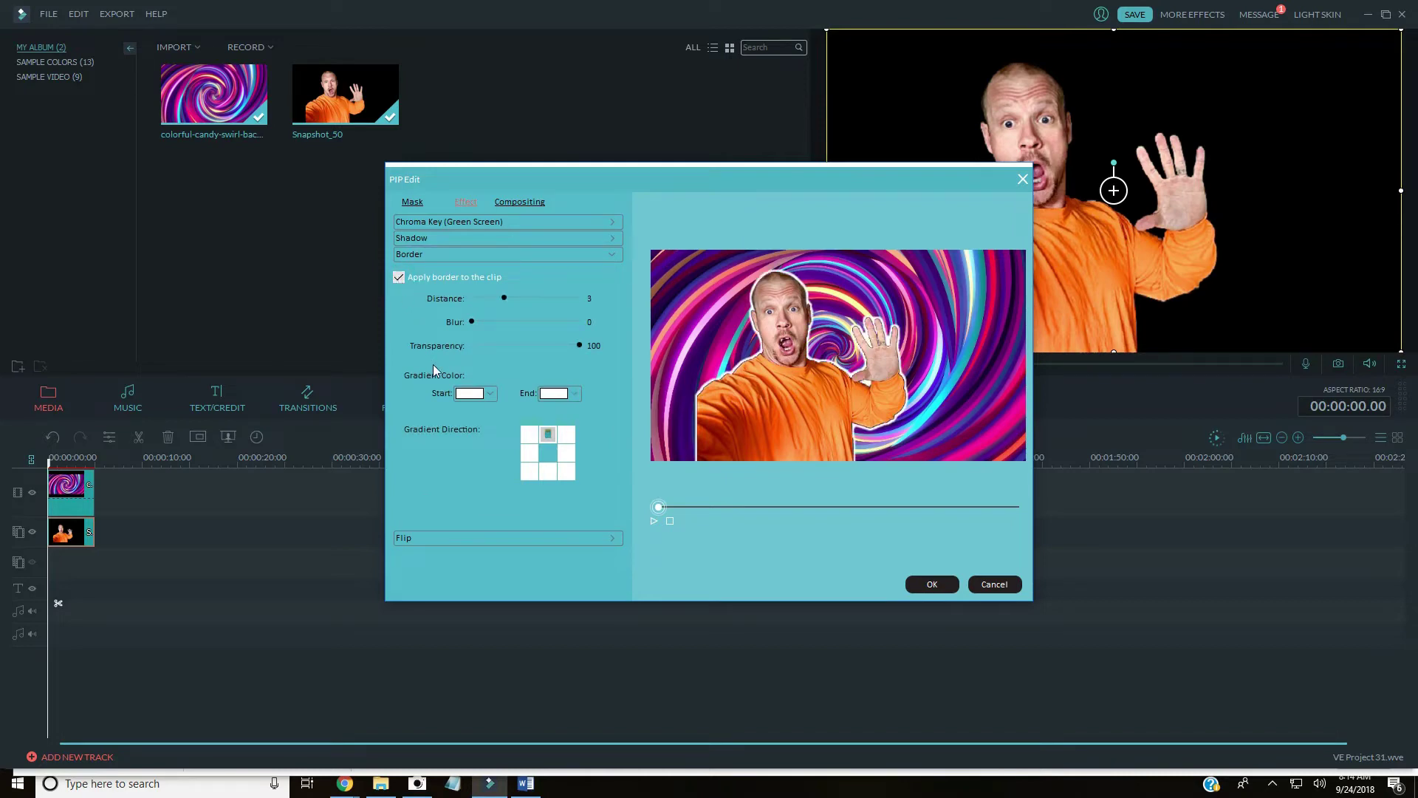
{"action": "left_click", "coordinate": [478, 393]}
{"action": "left_click", "coordinate": [460, 411]}
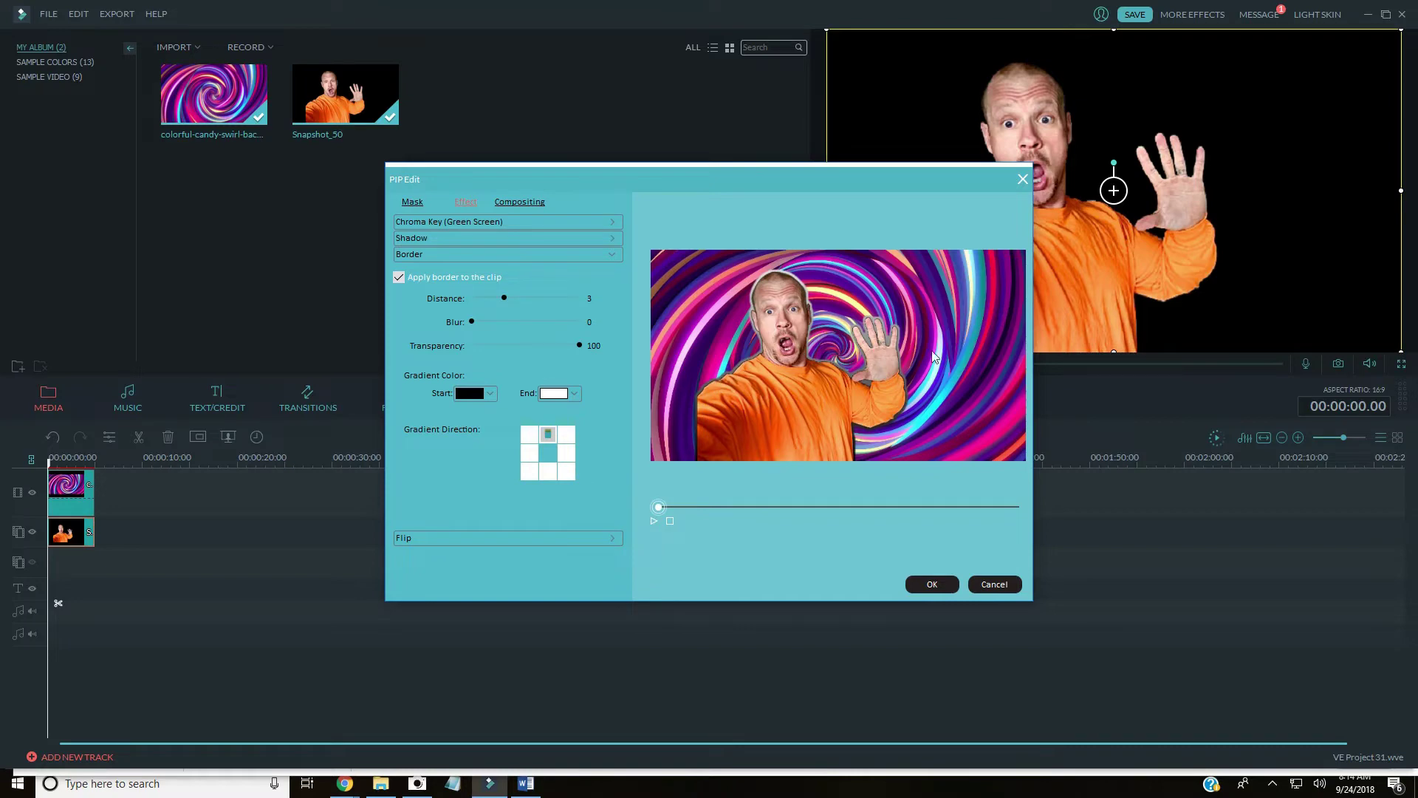
{"action": "left_click", "coordinate": [574, 392]}
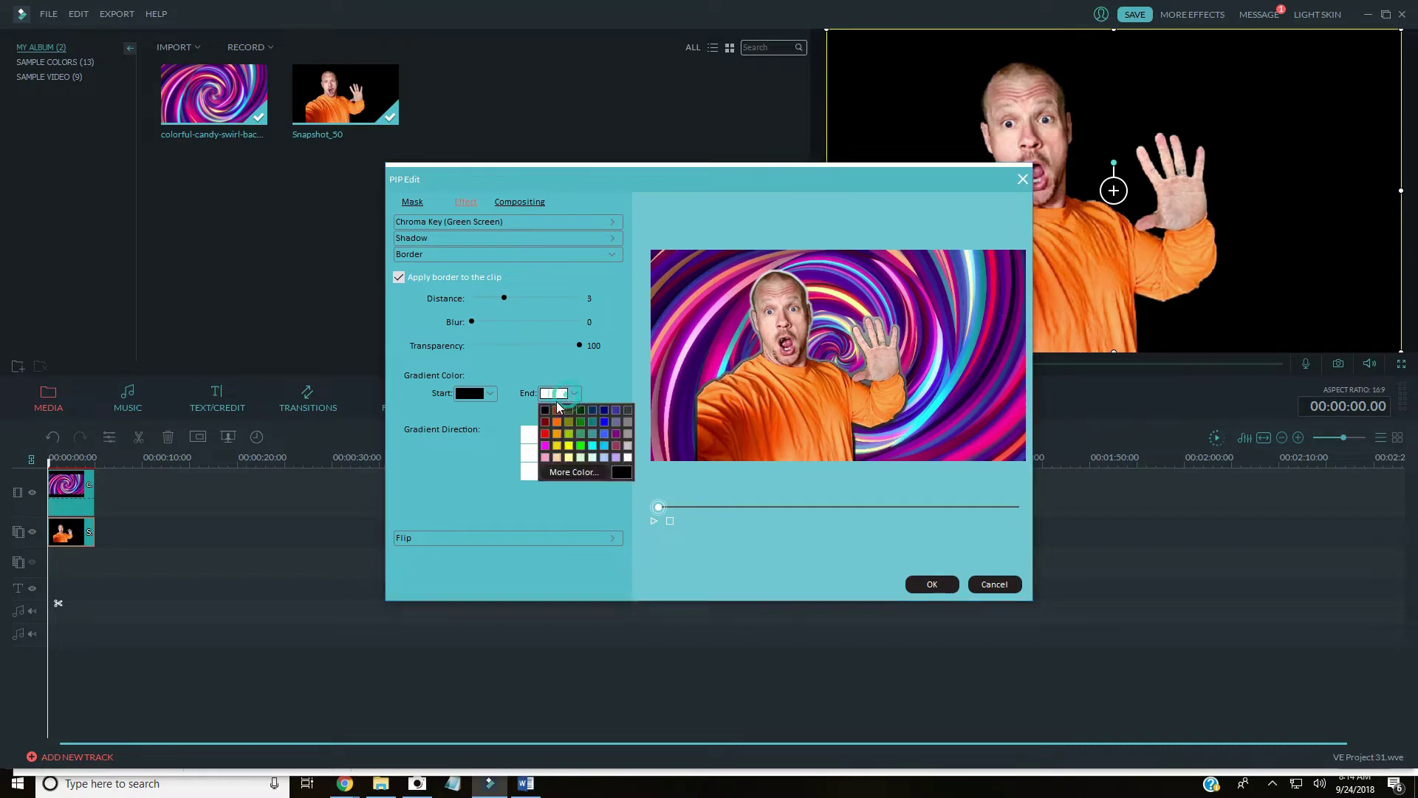
{"action": "left_click", "coordinate": [547, 410]}
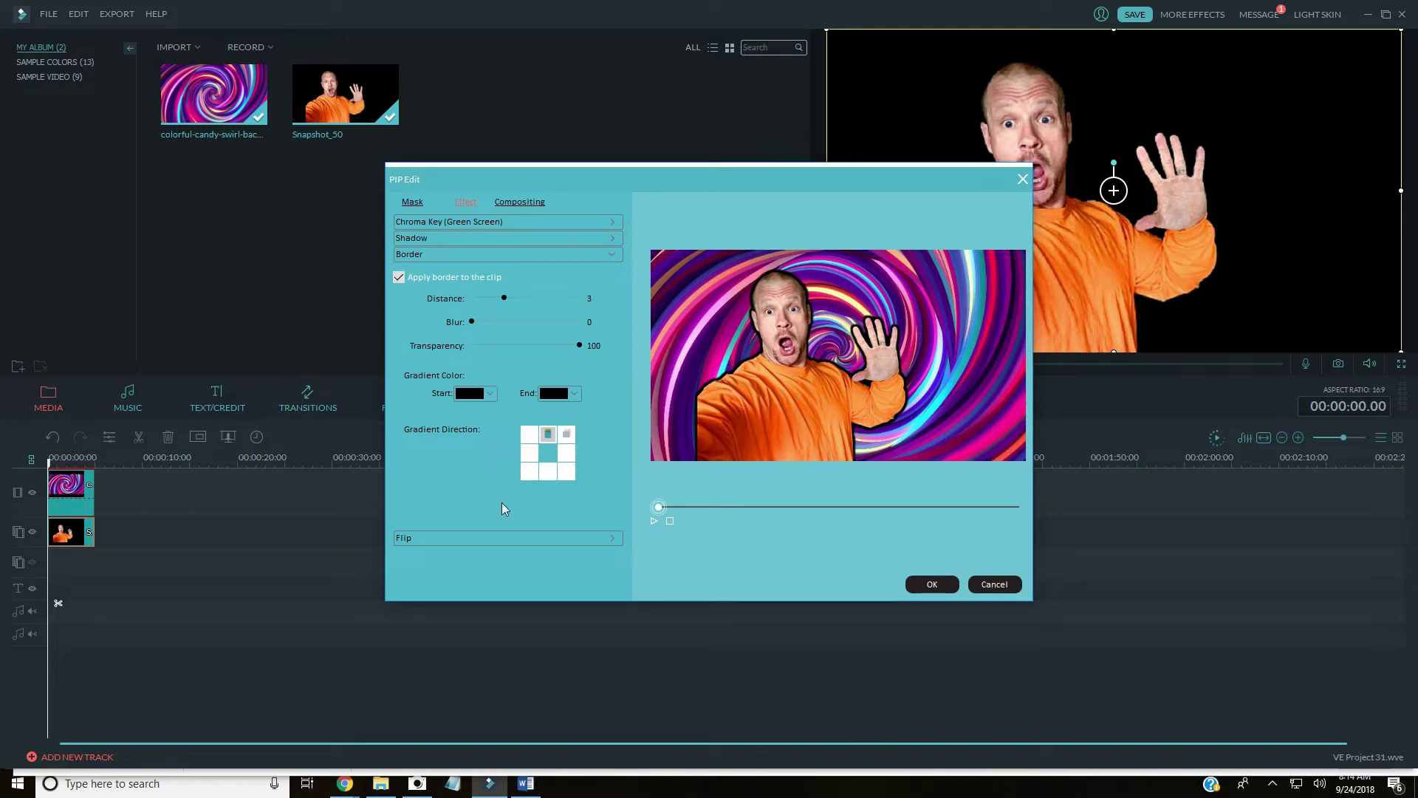
{"action": "left_click", "coordinate": [523, 203]}
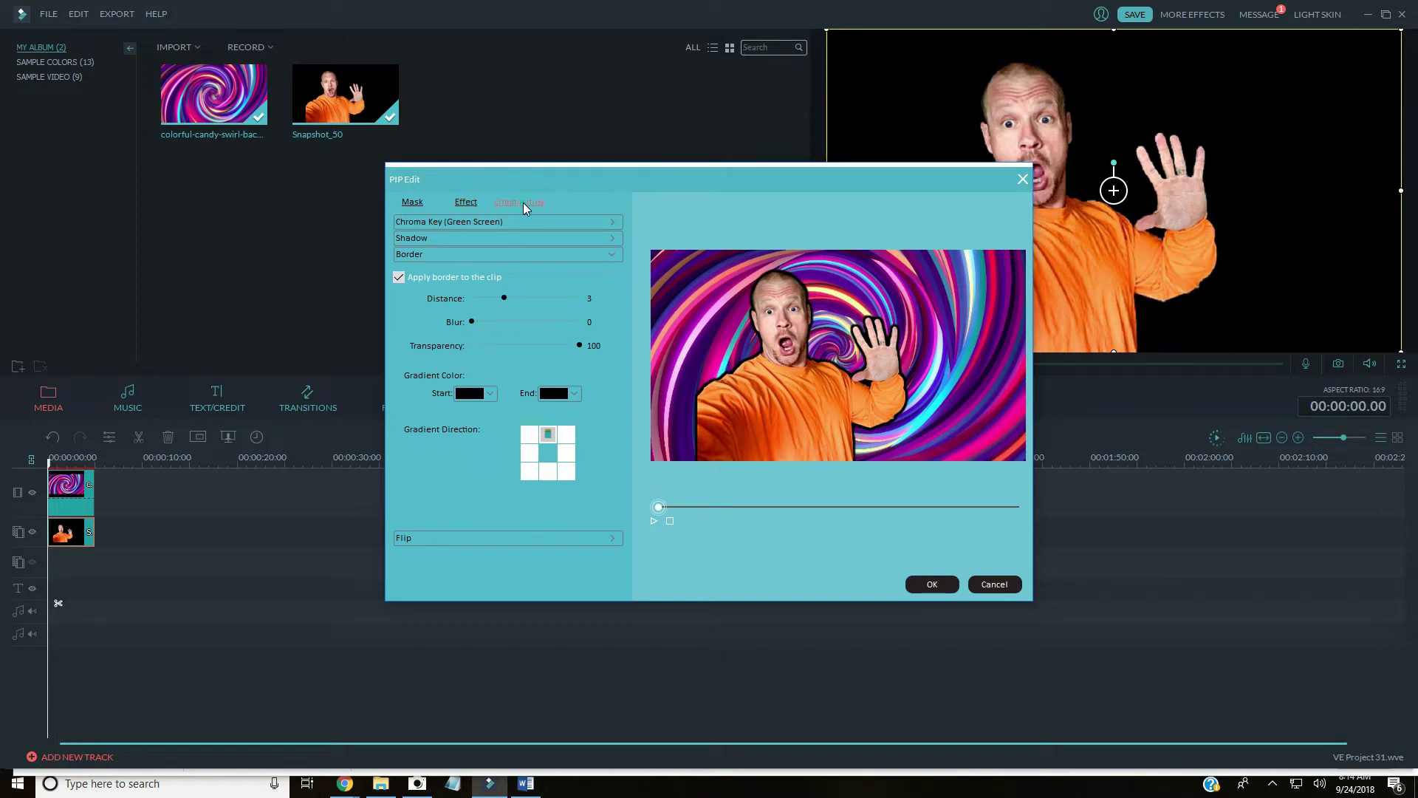
- Confirm the PIP Edit settings and save the composite preview as a Snapshot_51 still
{"action": "left_click", "coordinate": [414, 204]}
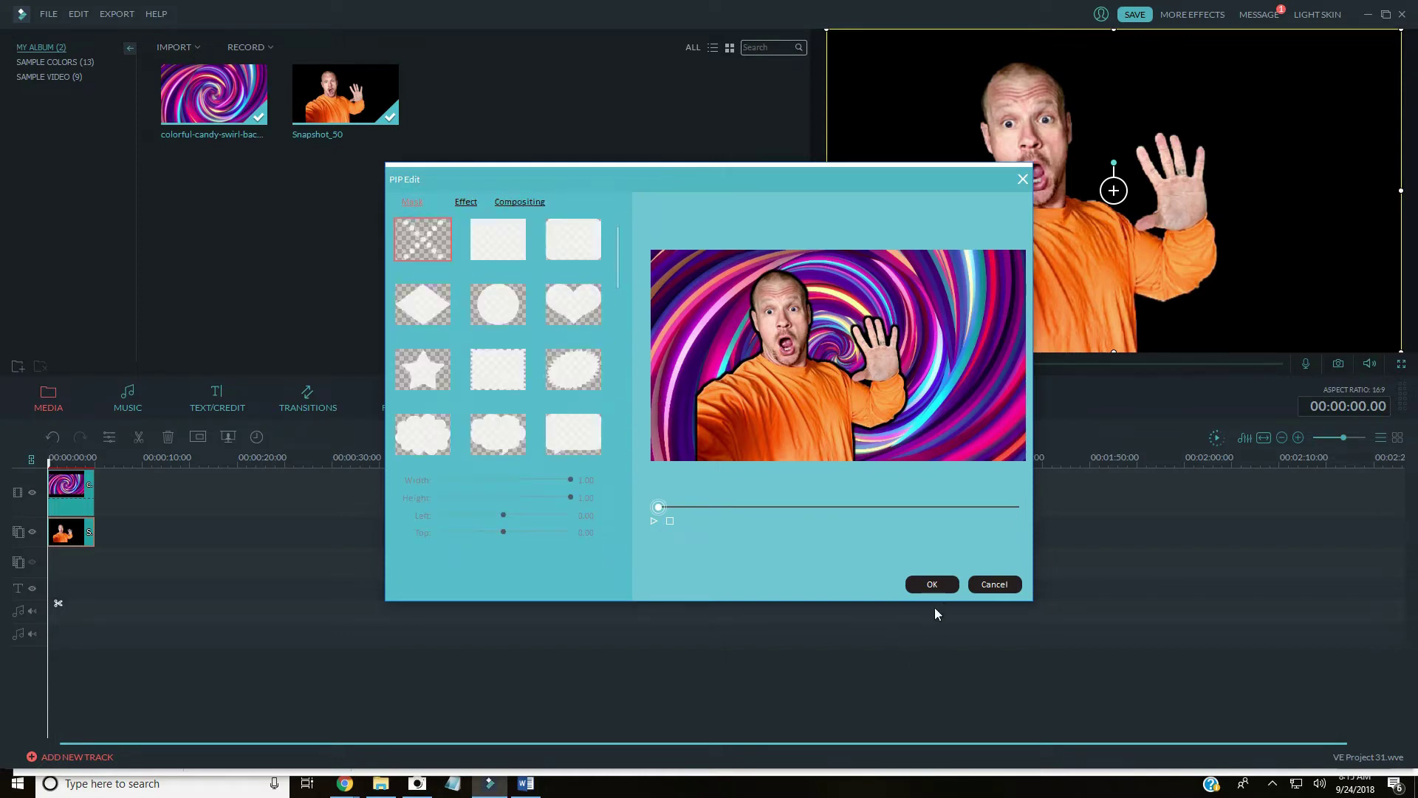
{"action": "left_click", "coordinate": [919, 575]}
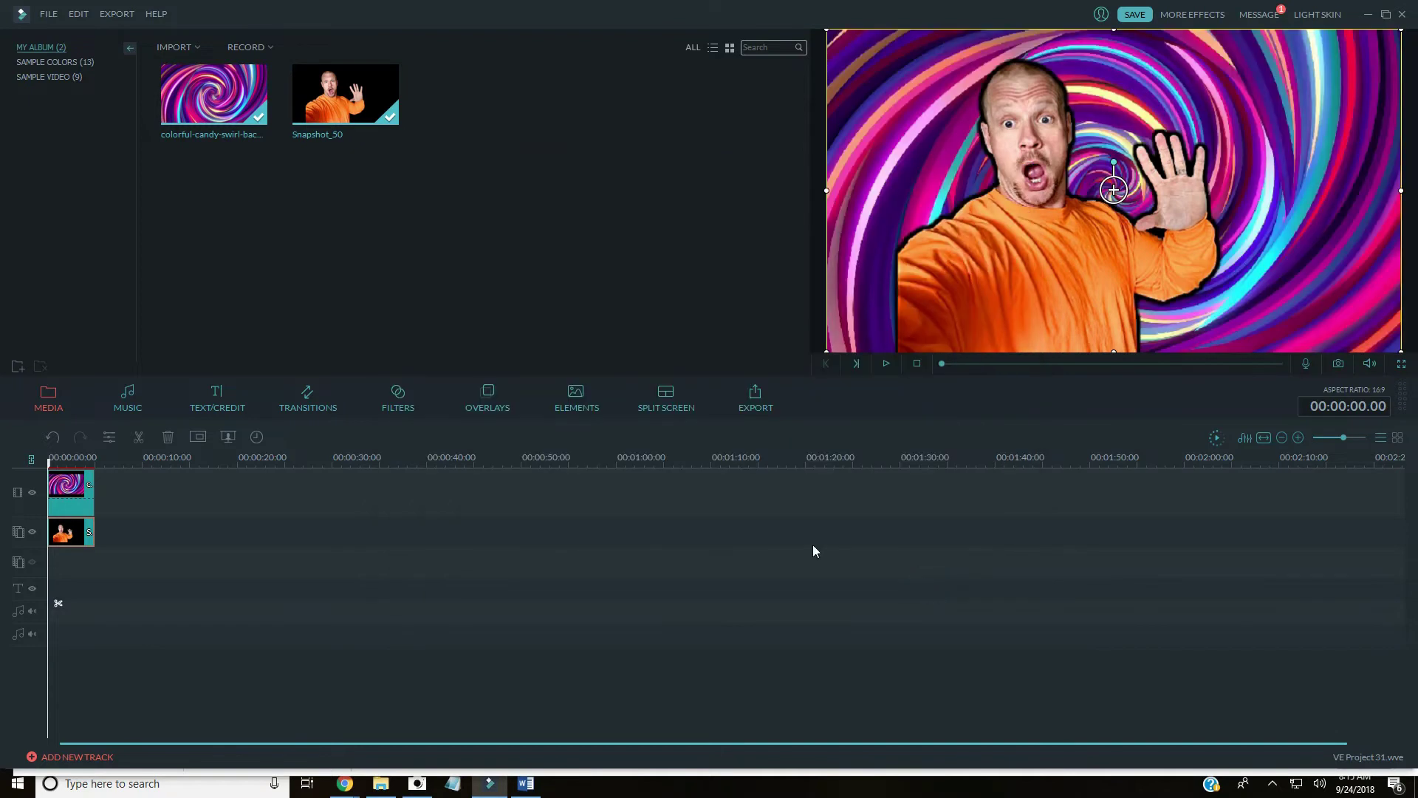
{"action": "left_click", "coordinate": [784, 533]}
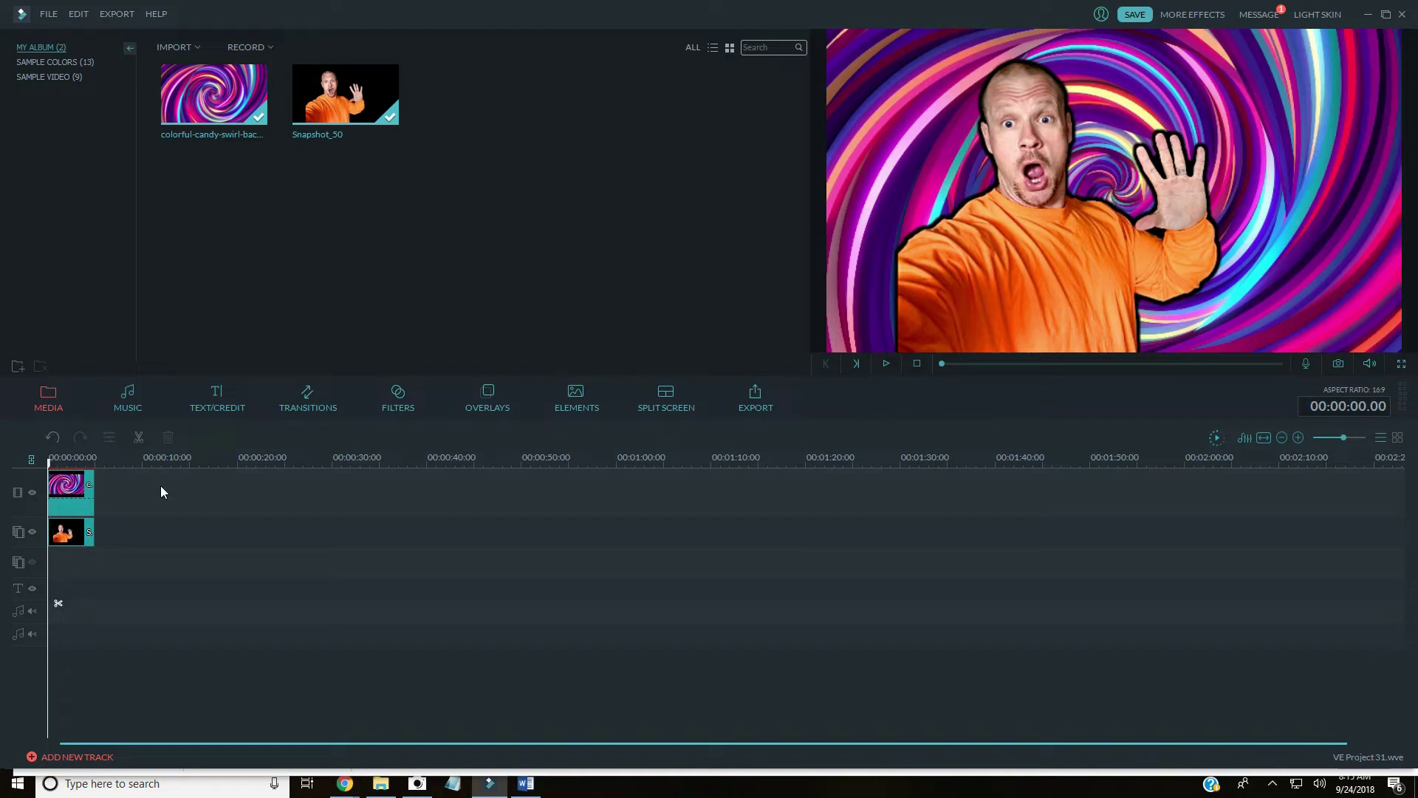
{"action": "left_click", "coordinate": [1338, 364]}
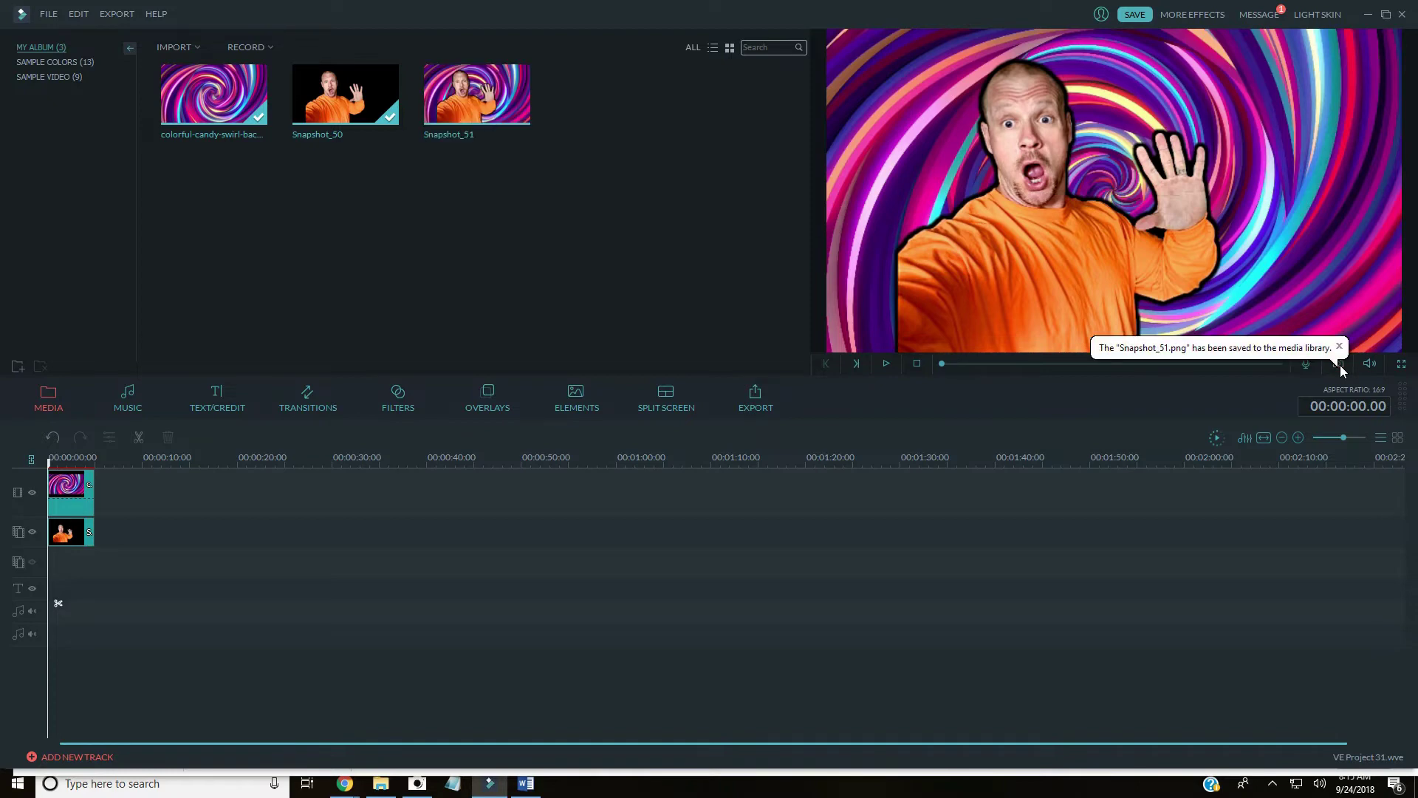
- Replace the timeline clips with Snapshot_51 and delete the candy swirl and Snapshot_50 from the library
{"action": "right_click", "coordinate": [58, 486]}
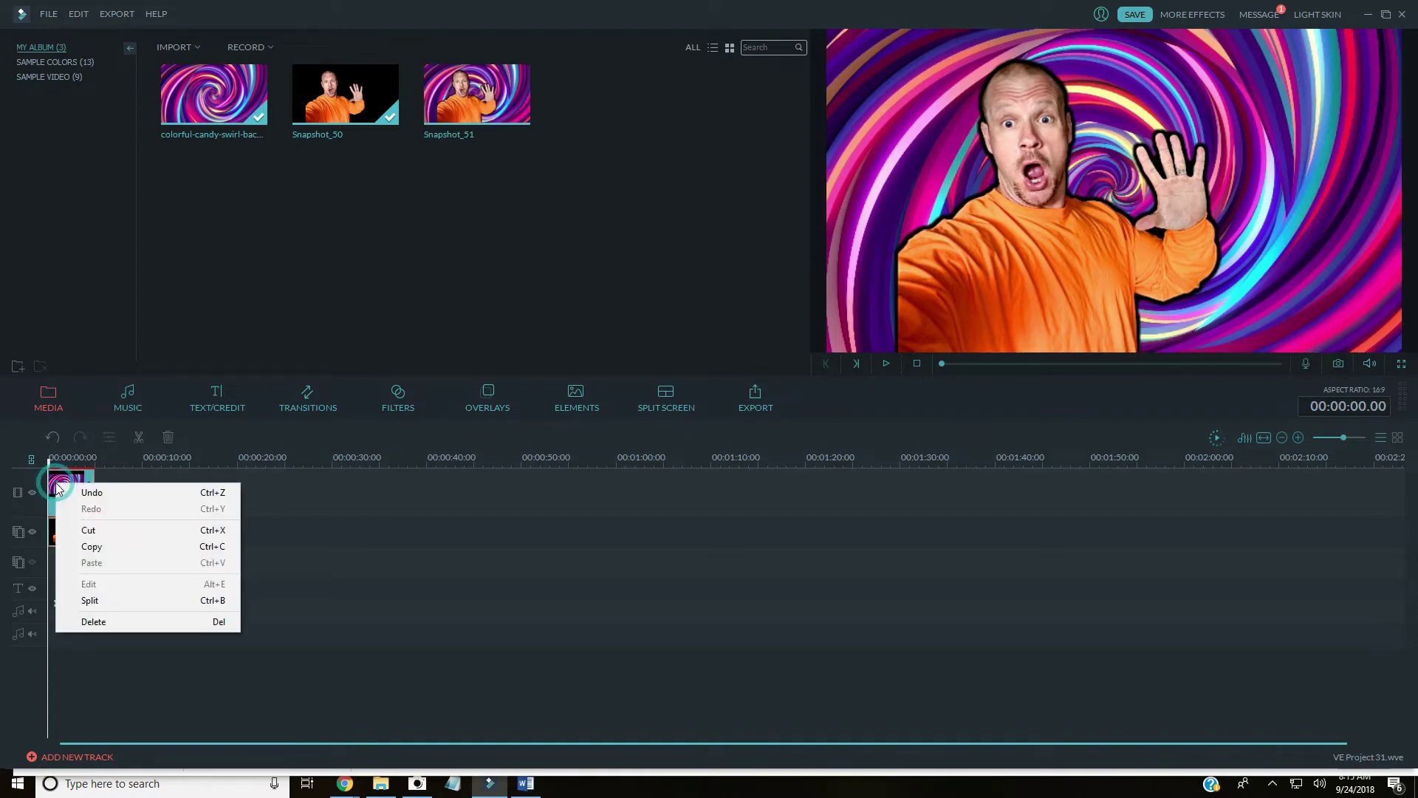
{"action": "left_click", "coordinate": [81, 622]}
{"action": "left_click_drag", "start_coordinate": [445, 92], "coordinate": [68, 505]}
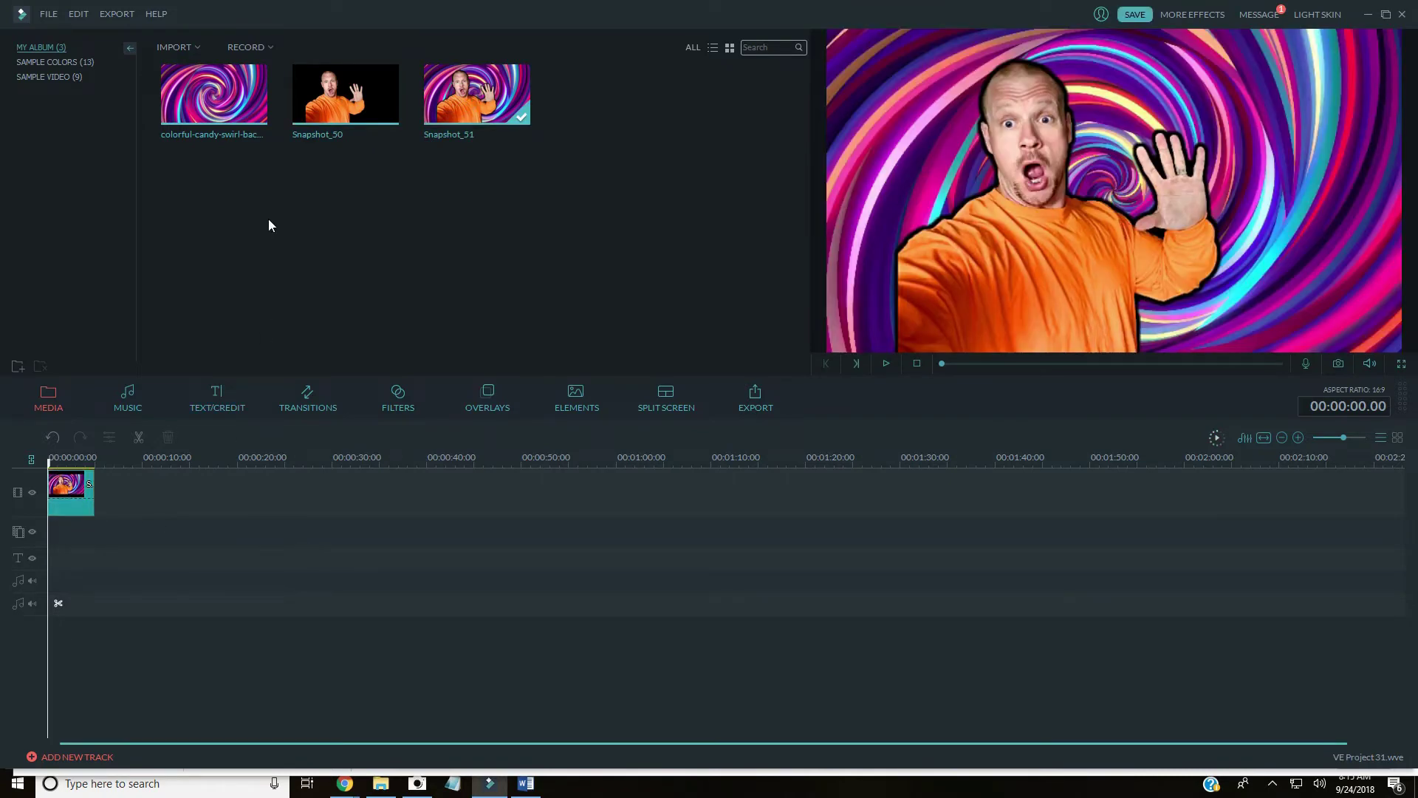
{"action": "right_click", "coordinate": [222, 107]}
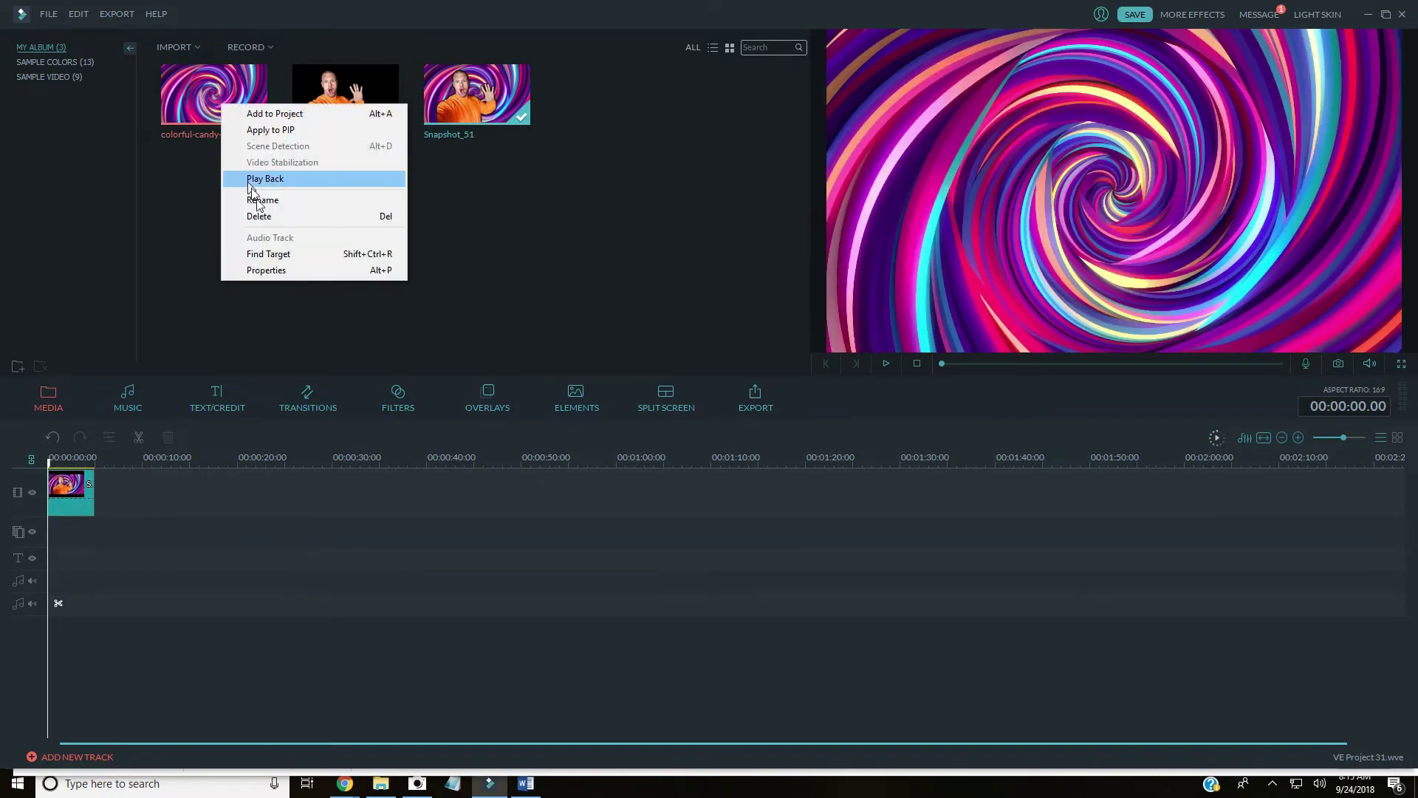
{"action": "left_click", "coordinate": [272, 217]}
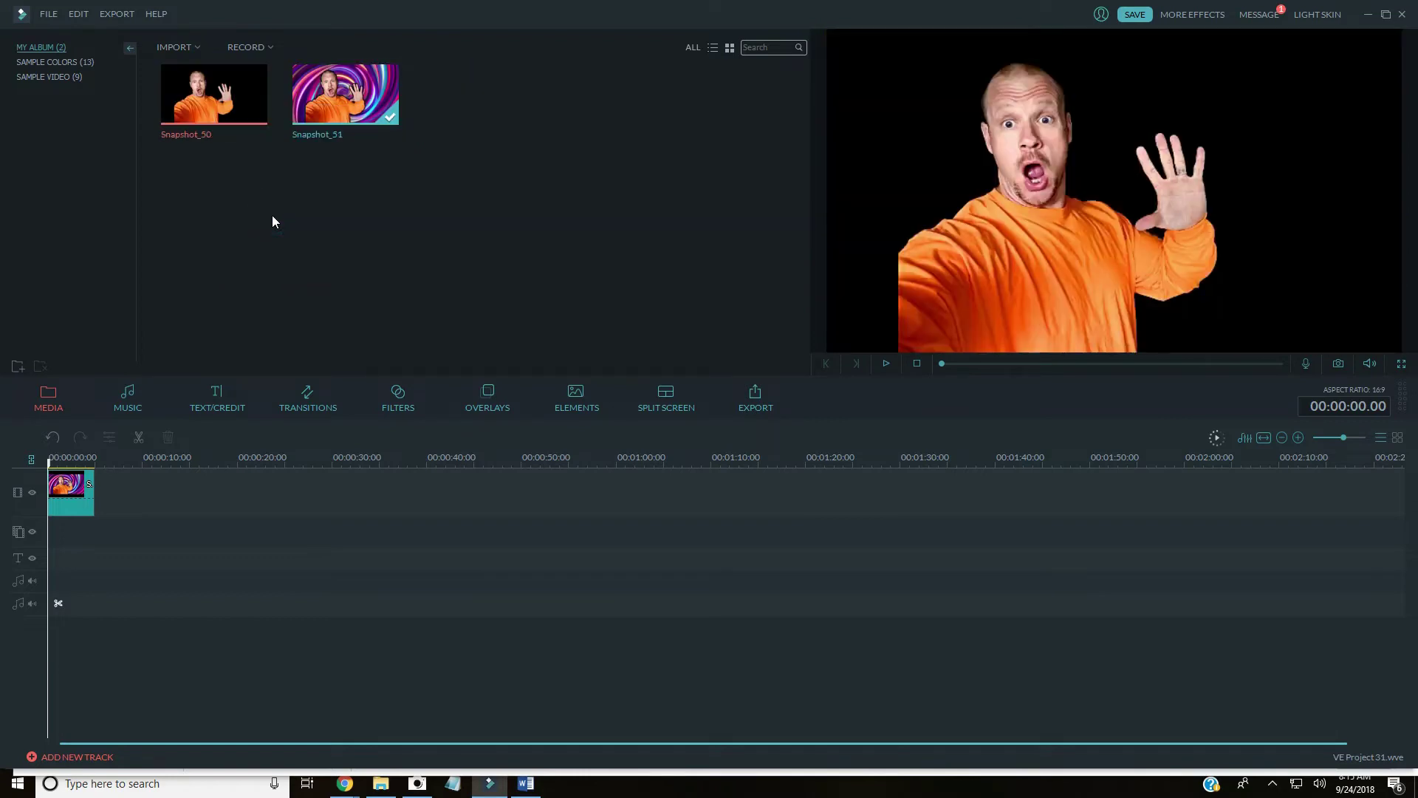
{"action": "right_click", "coordinate": [210, 105]}
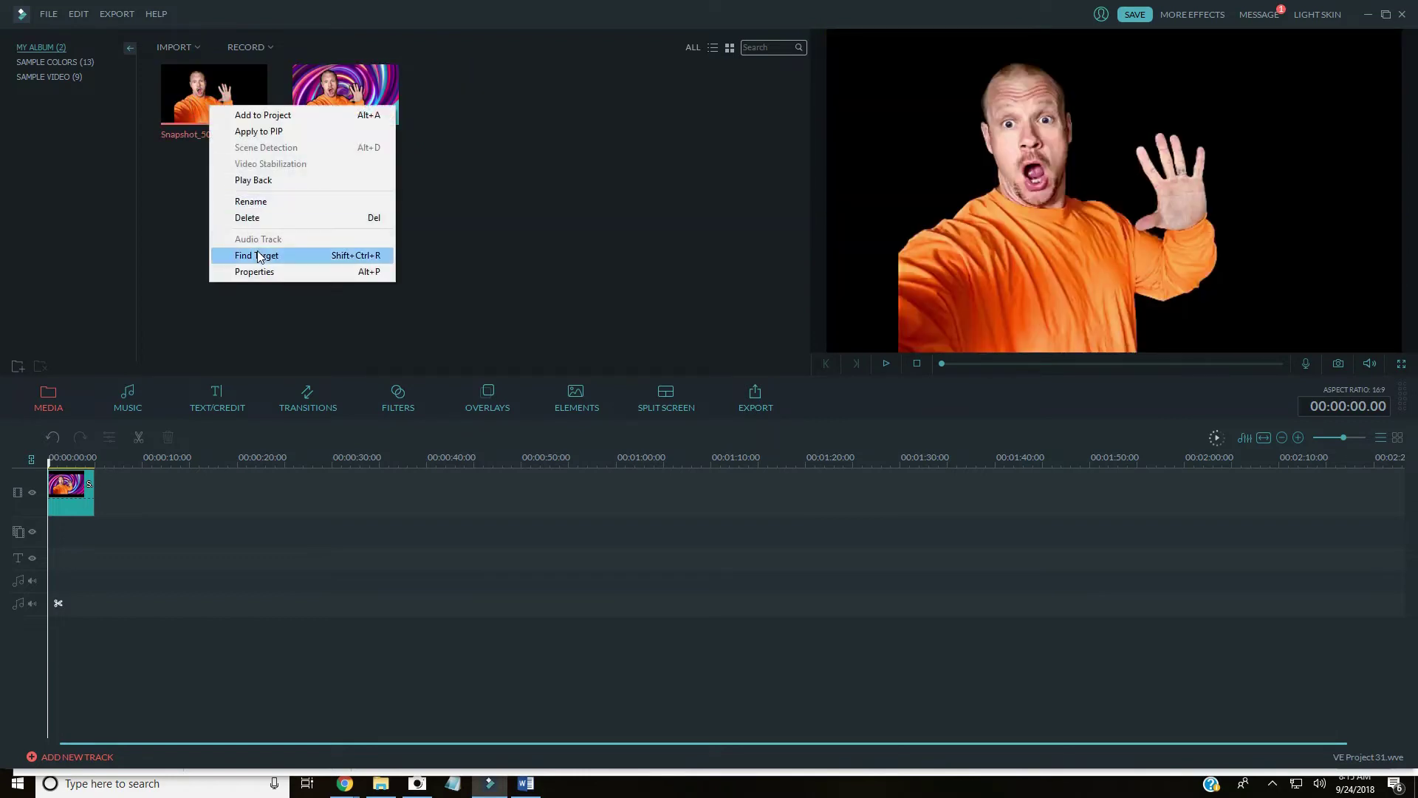
{"action": "left_click", "coordinate": [251, 214]}
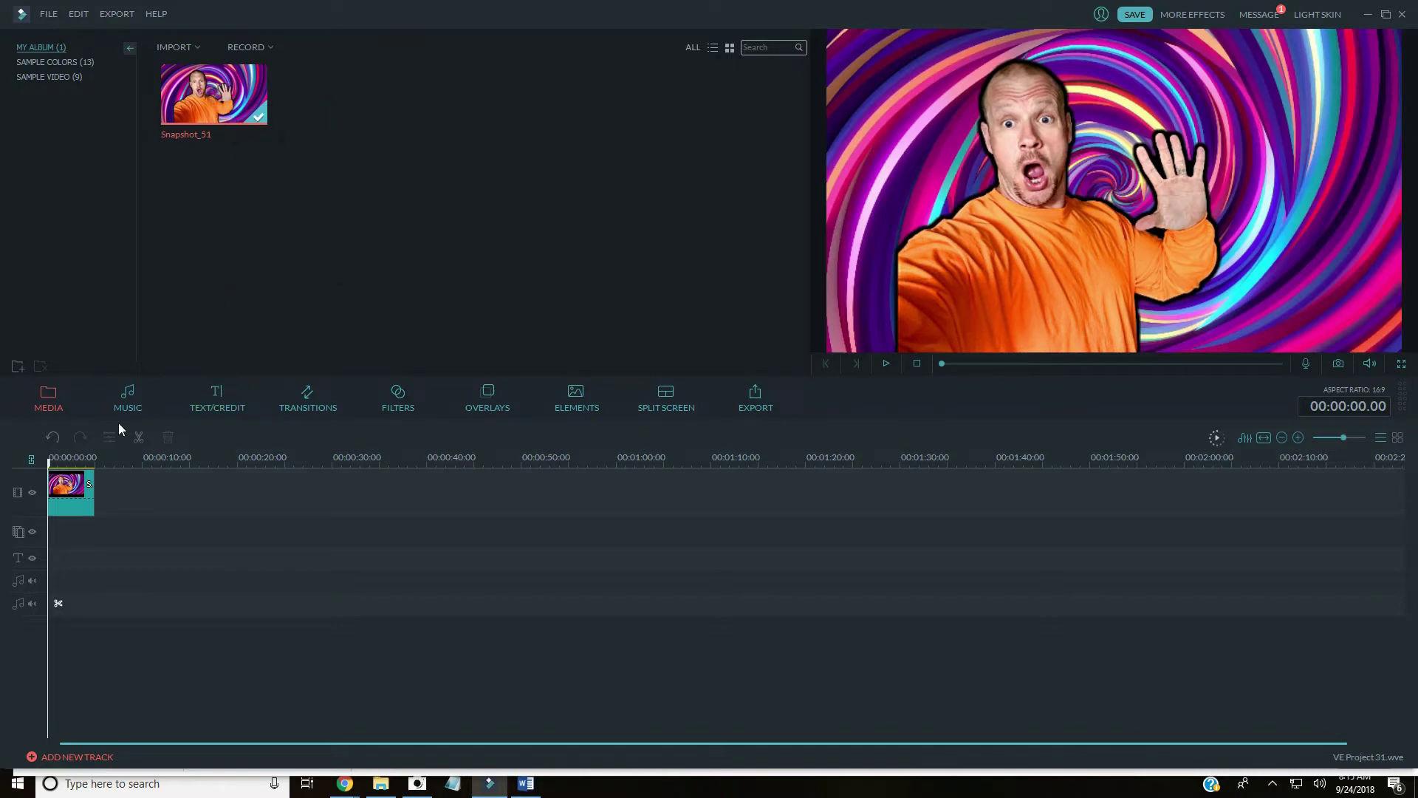
{"action": "left_click", "coordinate": [213, 394]}
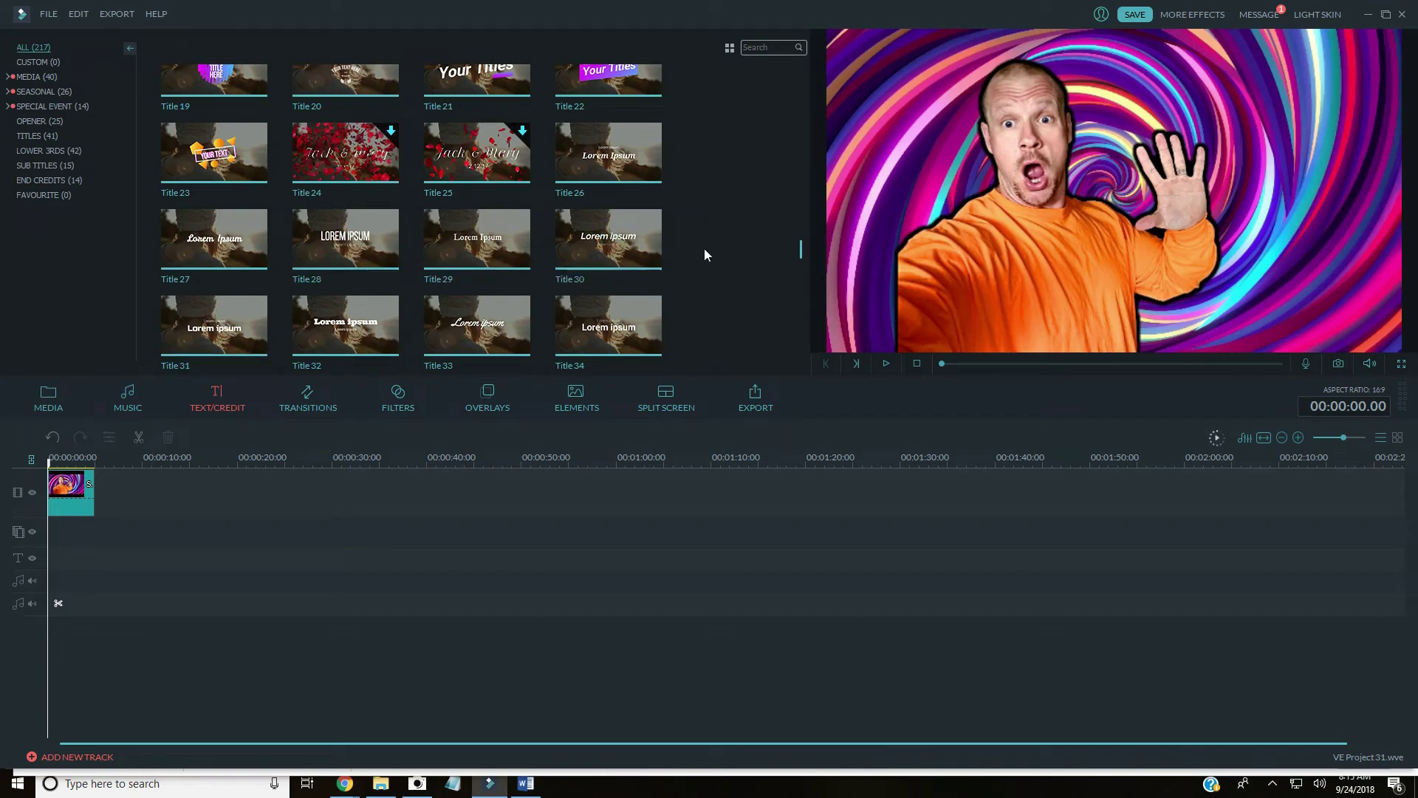
- Browse the title templates and open Track Manager, listing 1 text track and 2 music tracks
{"action": "scroll", "coordinate": [703, 248], "scroll_direction": "down", "scroll_amount": 3}
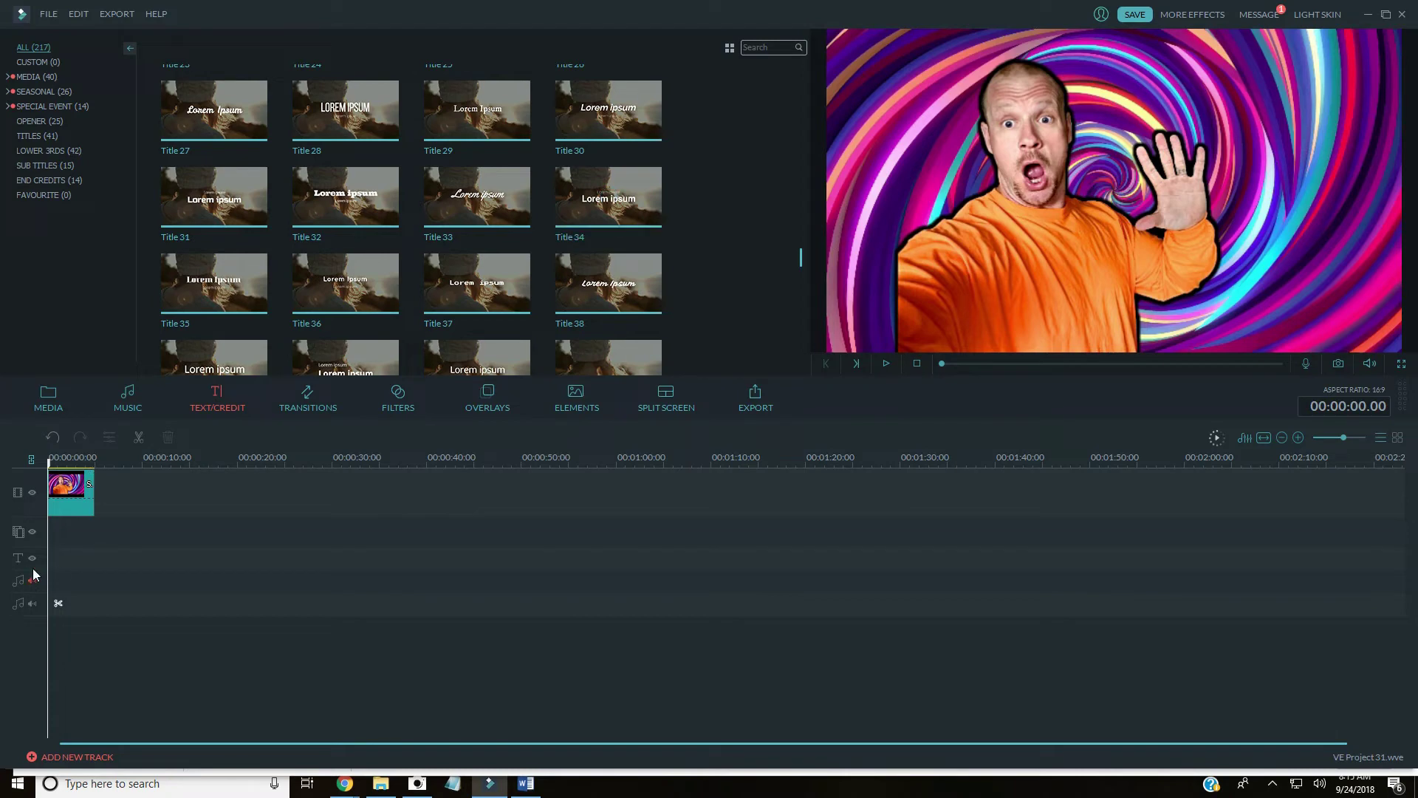
{"action": "left_click", "coordinate": [74, 757]}
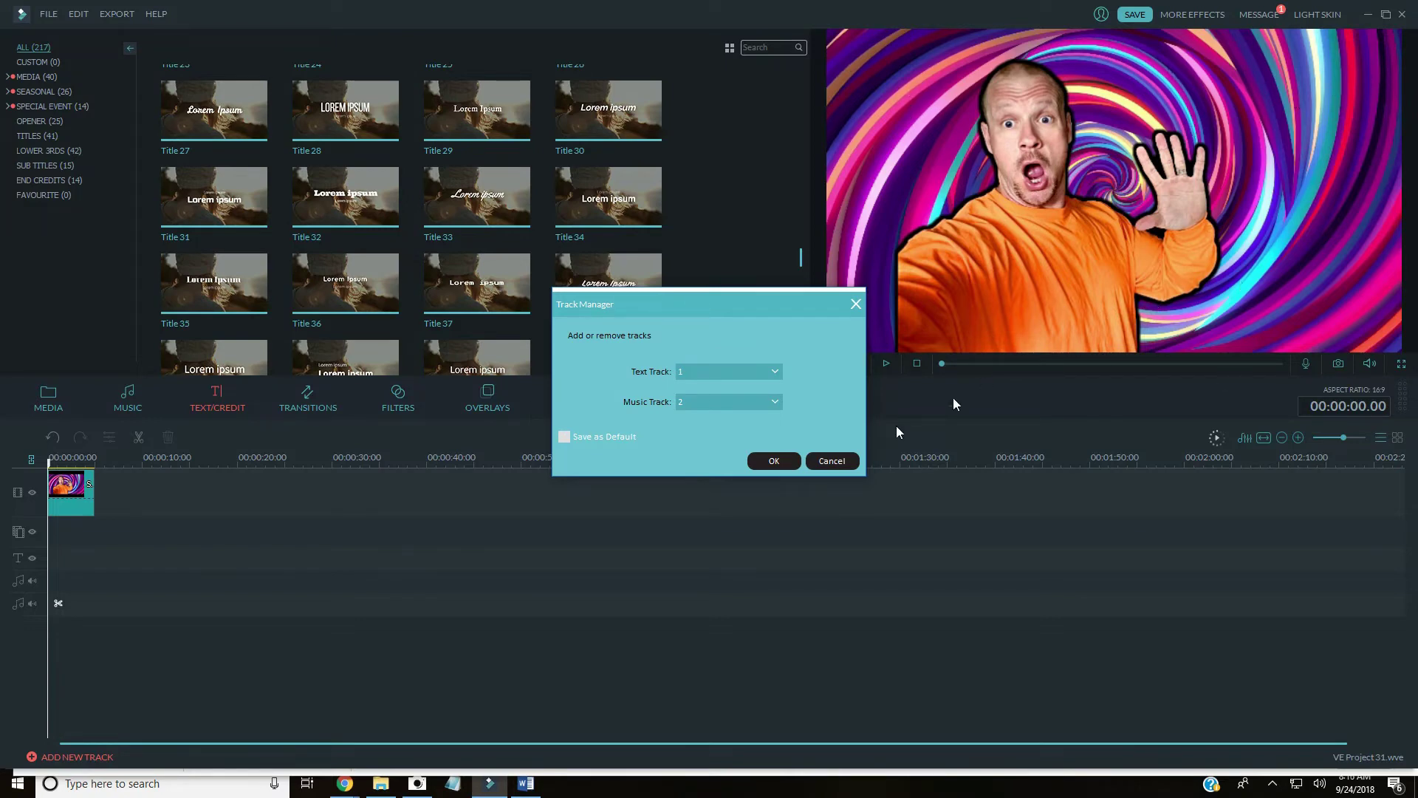
- Set the Track Manager to 3 text tracks and confirm
{"action": "left_click", "coordinate": [695, 370]}
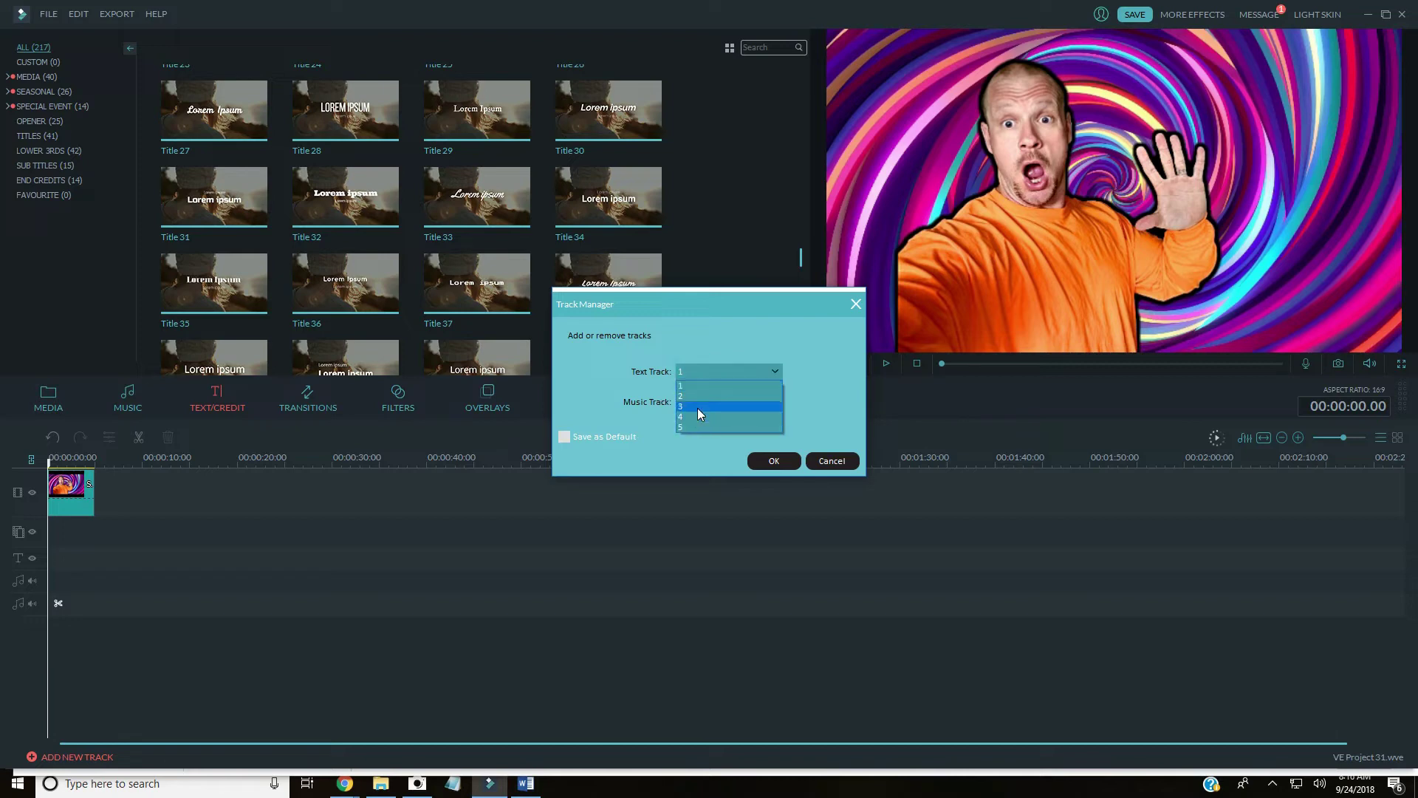
{"action": "left_click", "coordinate": [697, 407]}
{"action": "left_click", "coordinate": [755, 458]}
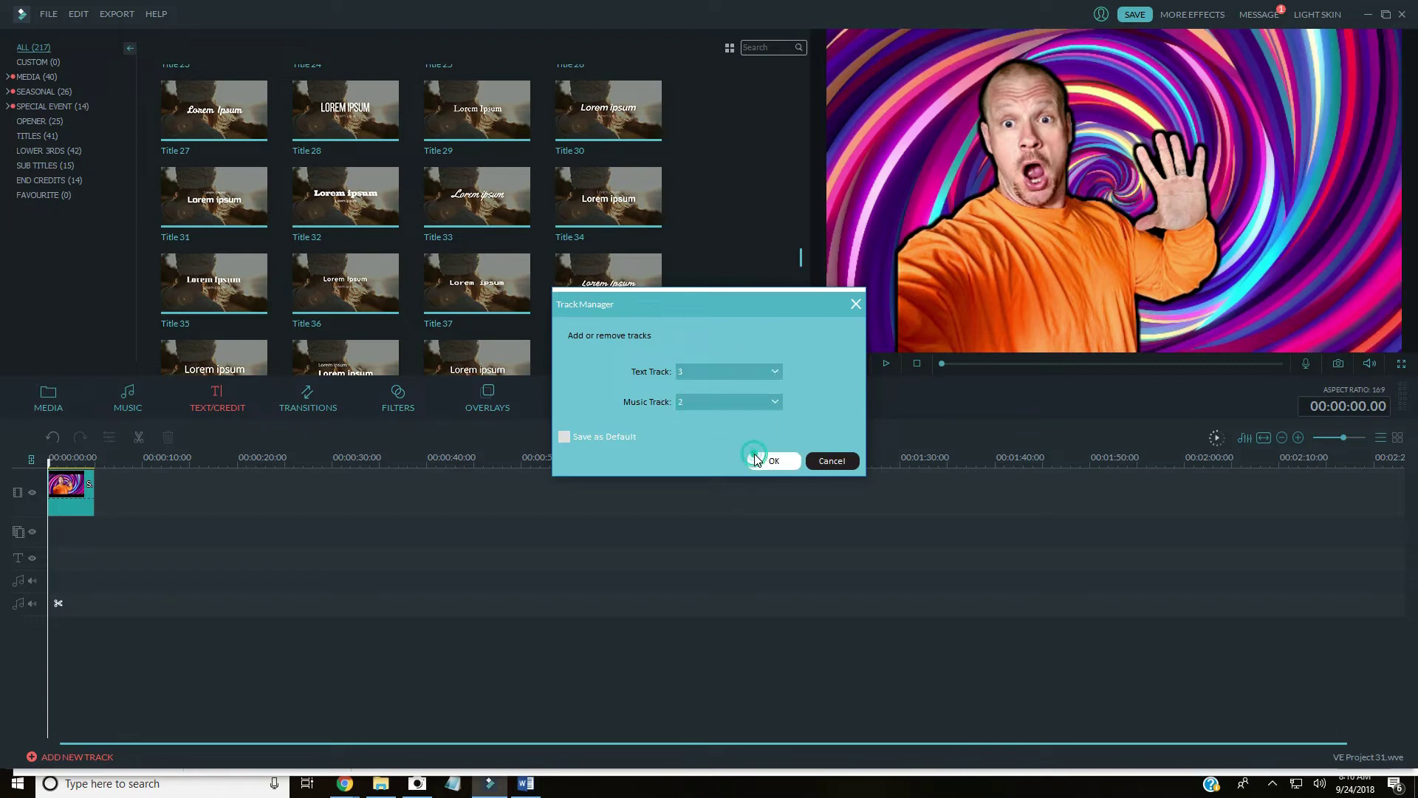
{"action": "left_click", "coordinate": [79, 681]}
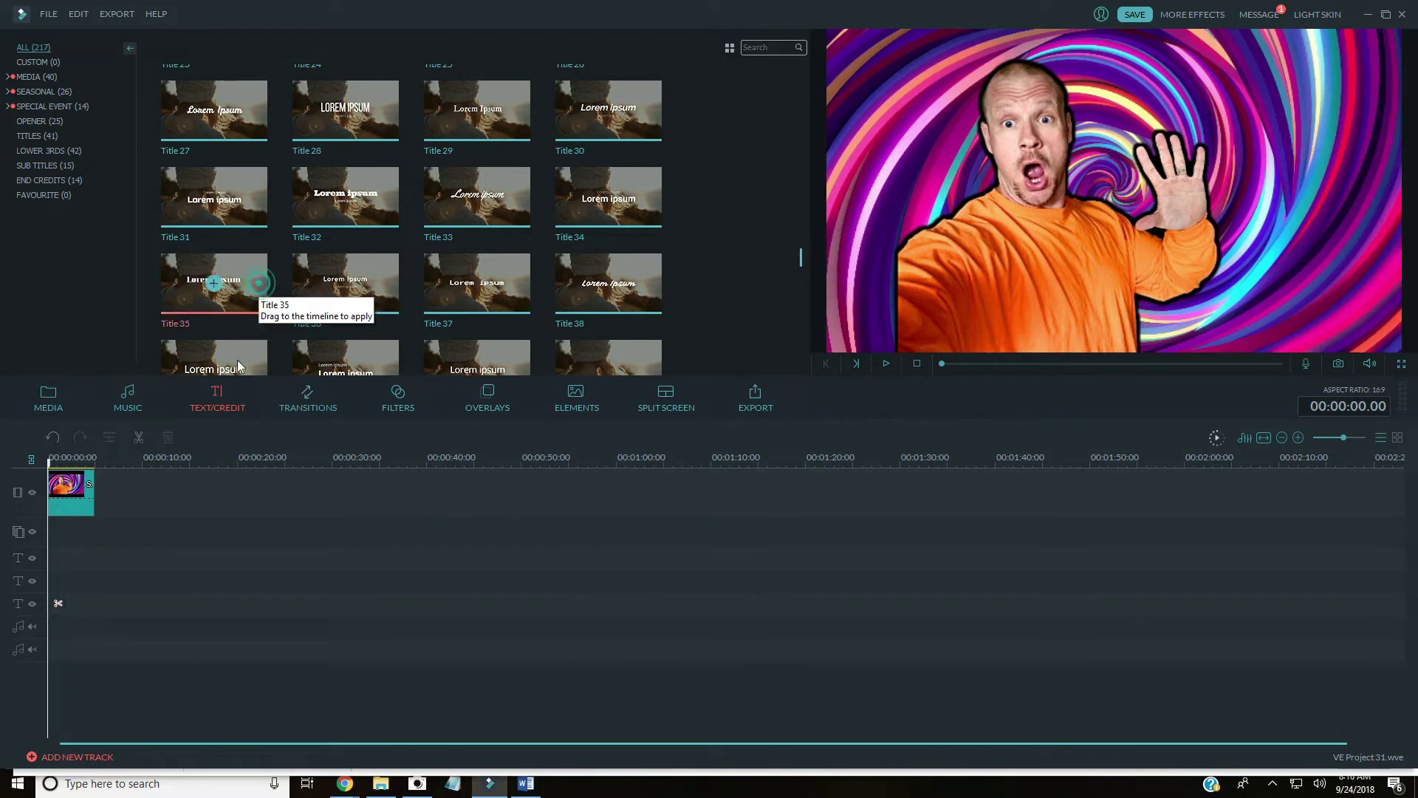
- Place Title 35, Title 32 and Title 34 one per text track, then select Title 35
{"action": "left_click_drag", "start_coordinate": [255, 285], "coordinate": [59, 526]}
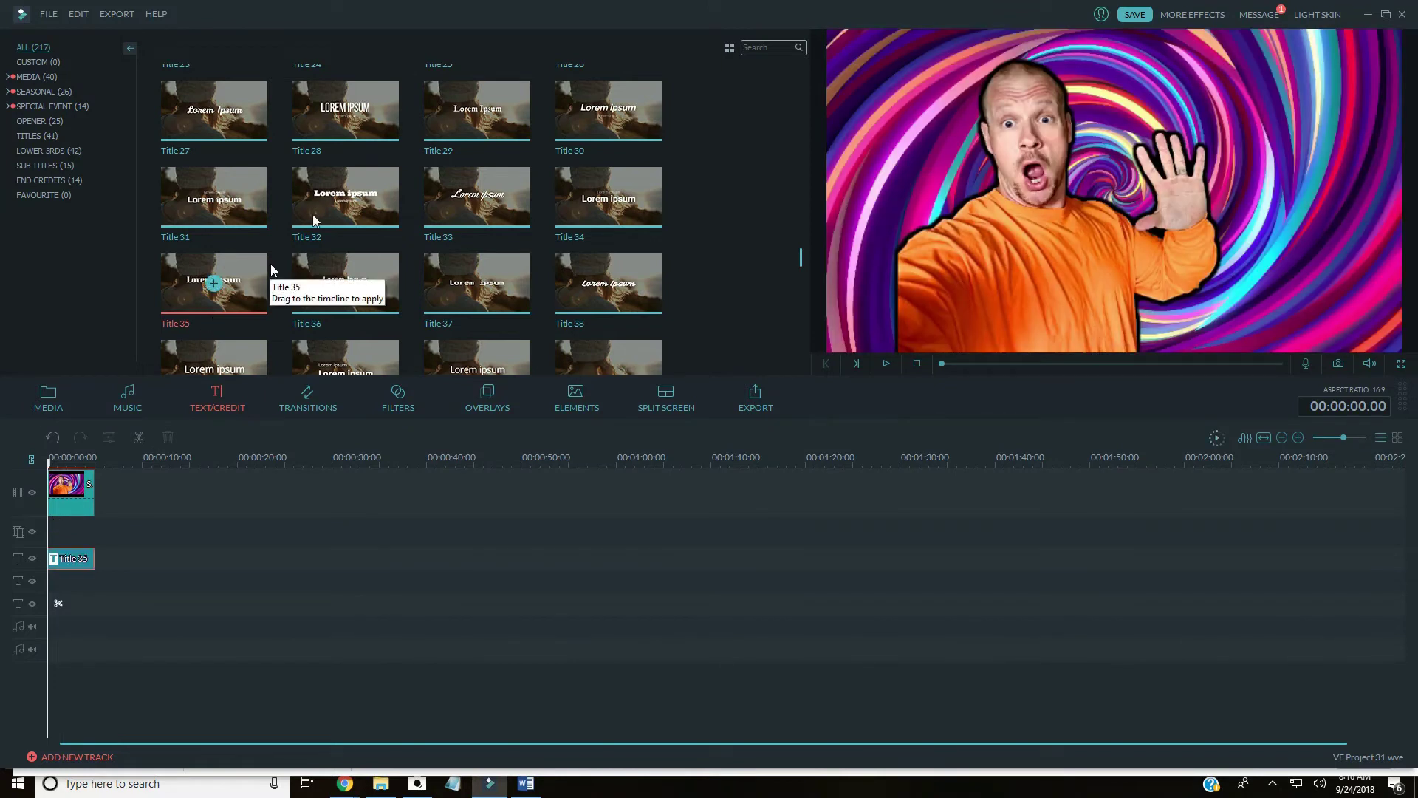
{"action": "left_click_drag", "start_coordinate": [378, 209], "coordinate": [55, 579]}
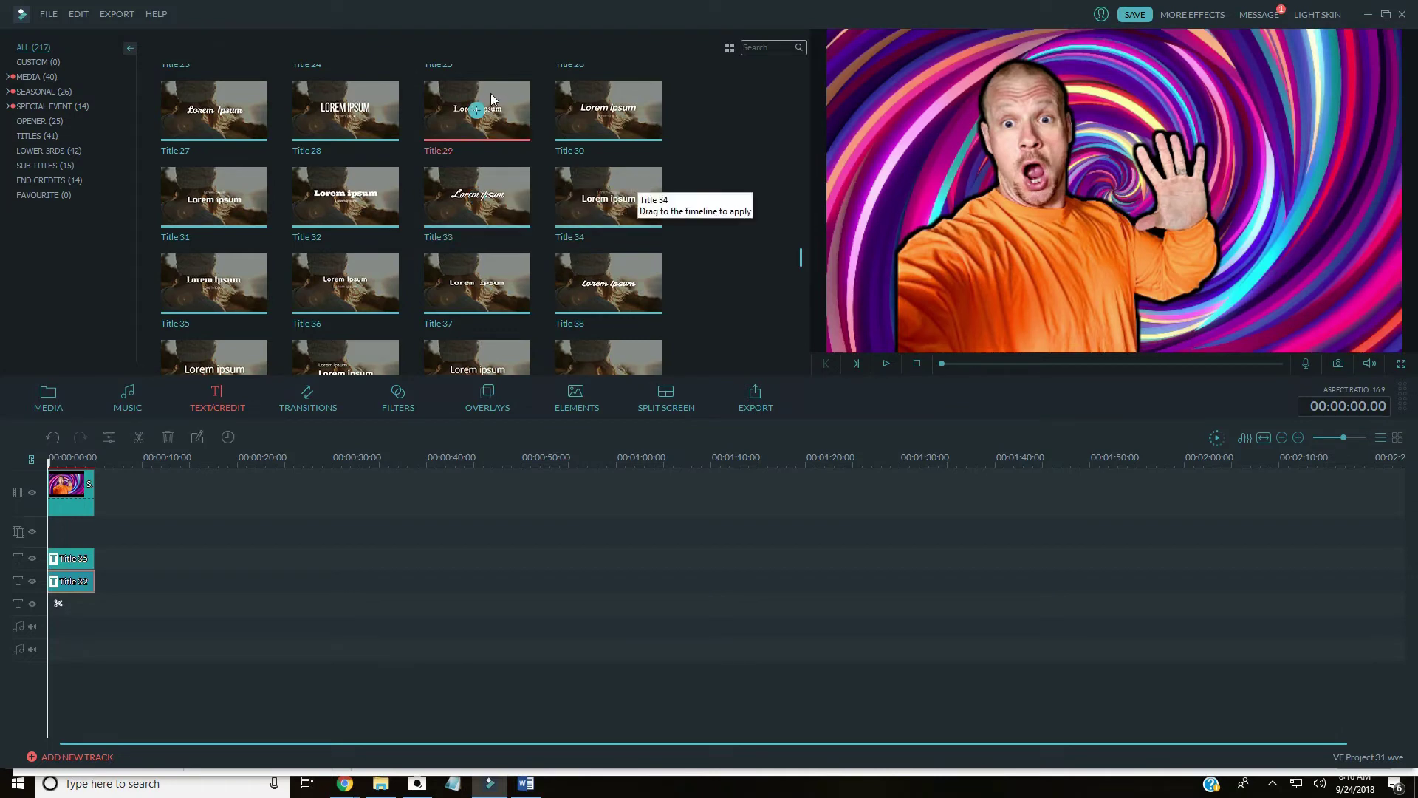
{"action": "left_click_drag", "start_coordinate": [632, 175], "coordinate": [55, 602]}
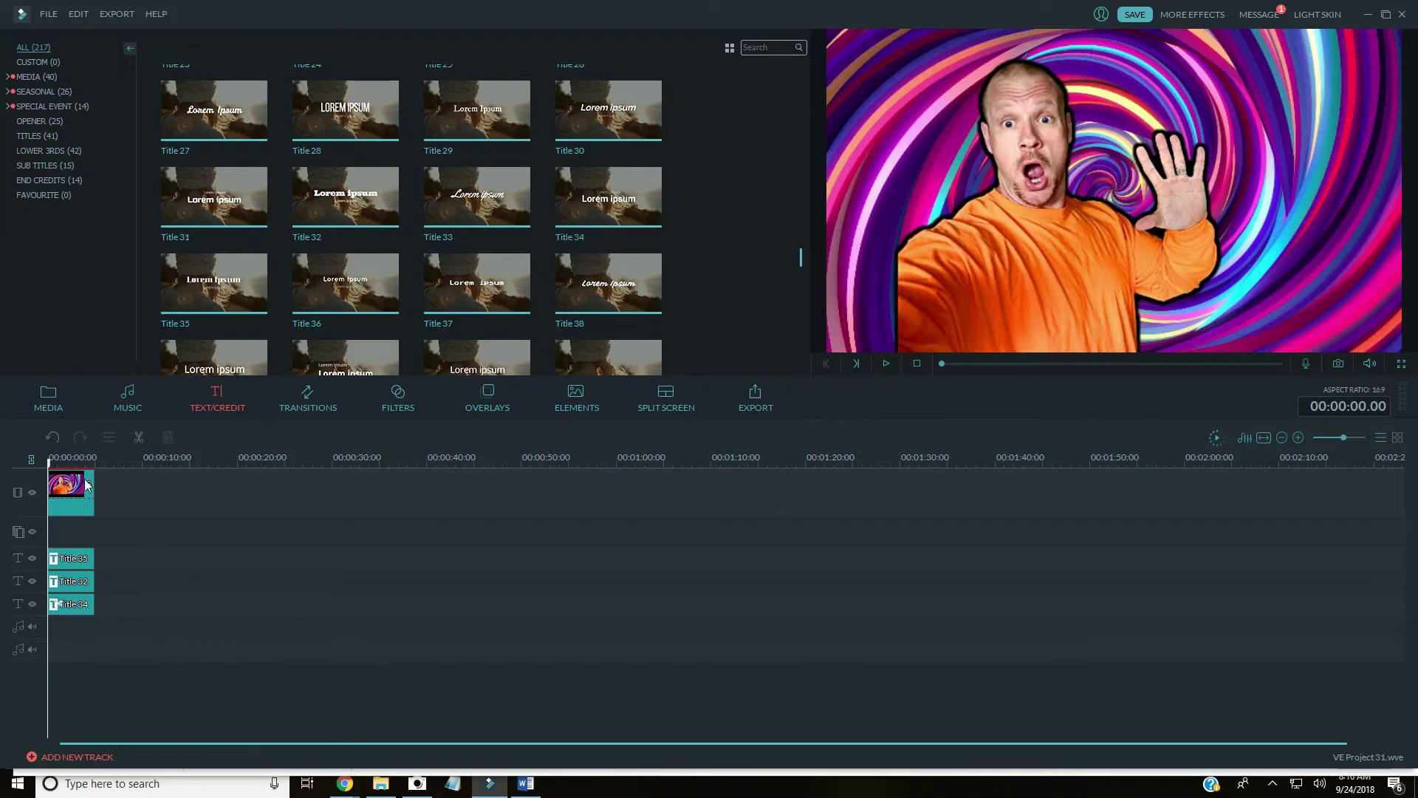
{"action": "left_click", "coordinate": [73, 560]}
{"action": "right_click", "coordinate": [73, 560]}
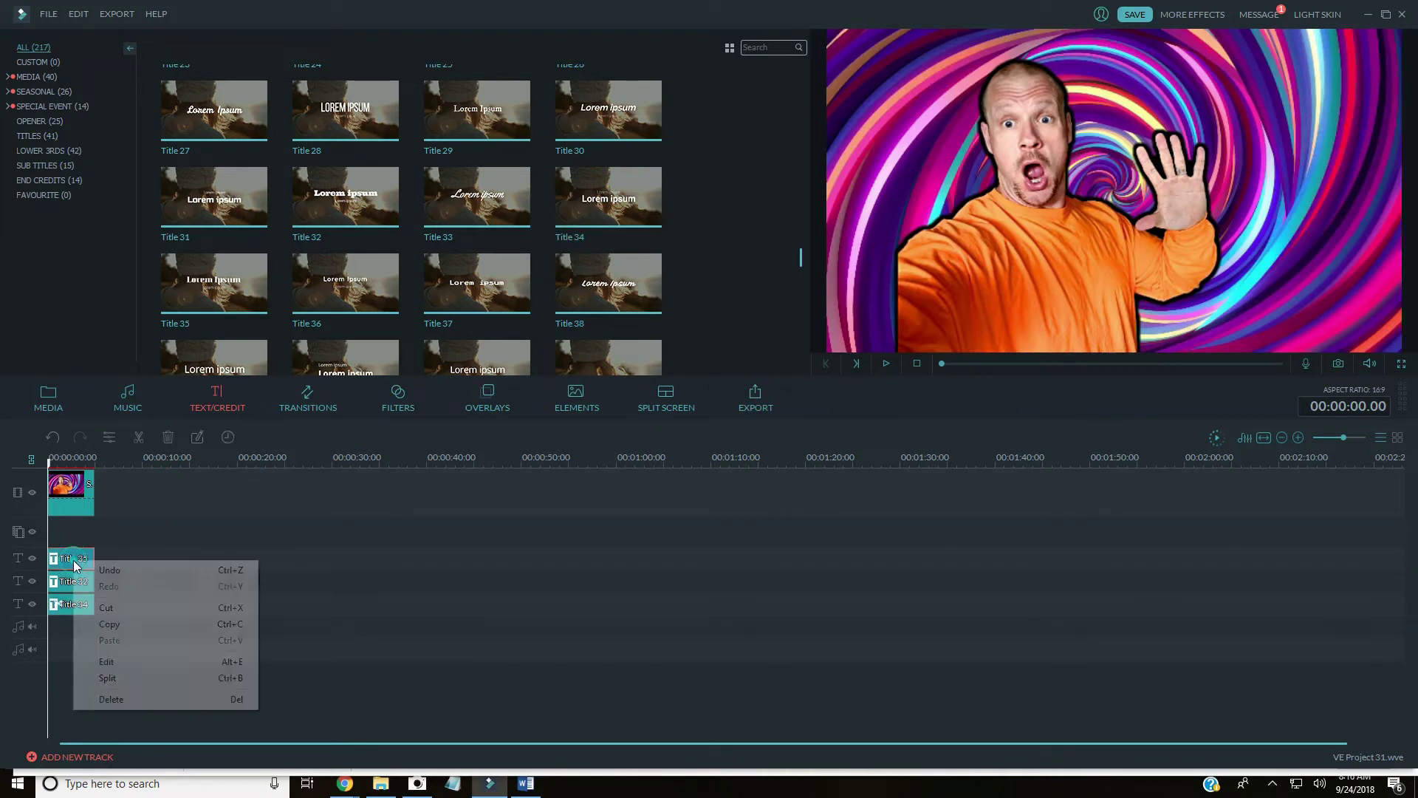
- Open Title 35 in the editor and delete both Lorem ipsum placeholder texts
{"action": "left_click", "coordinate": [112, 662]}
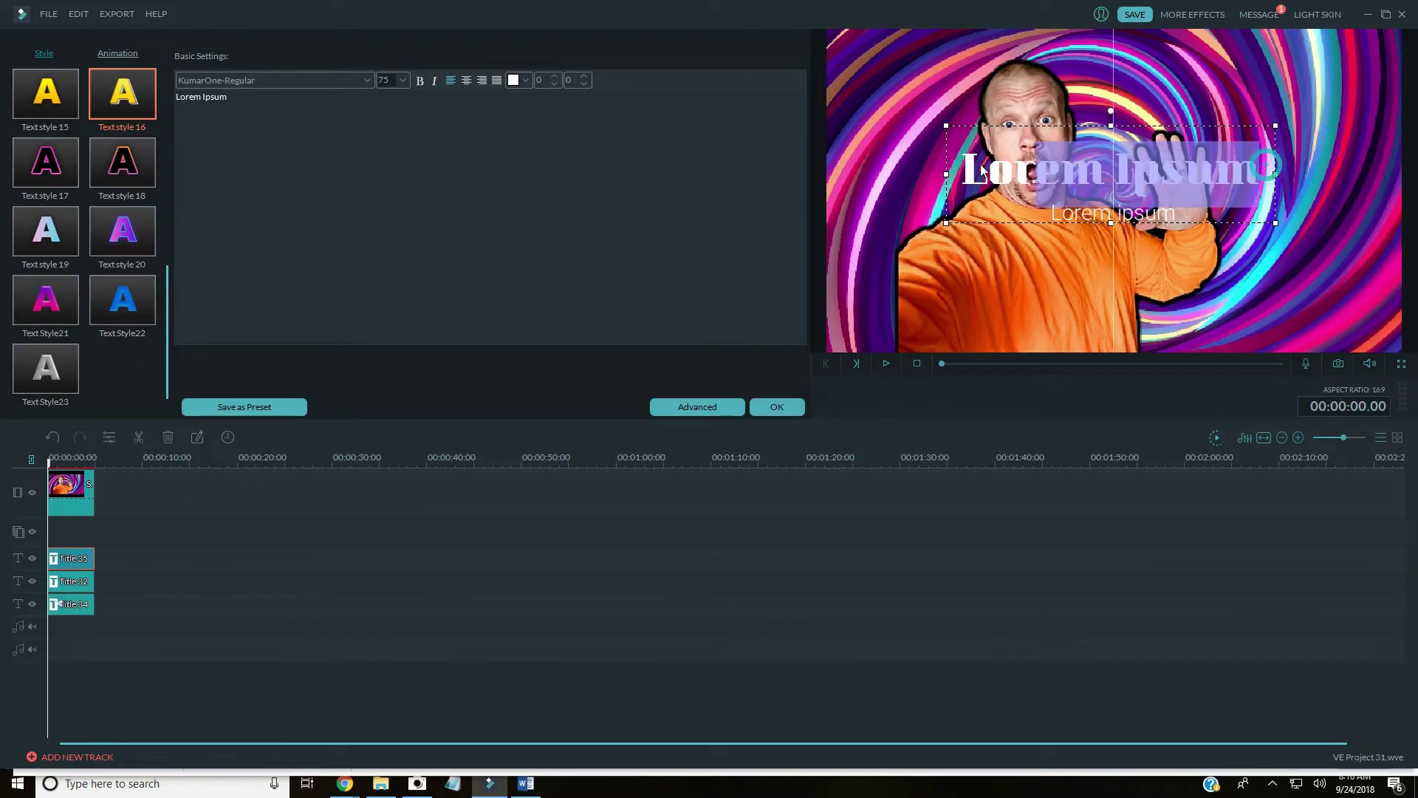
{"action": "key", "text": "BackSpace"}
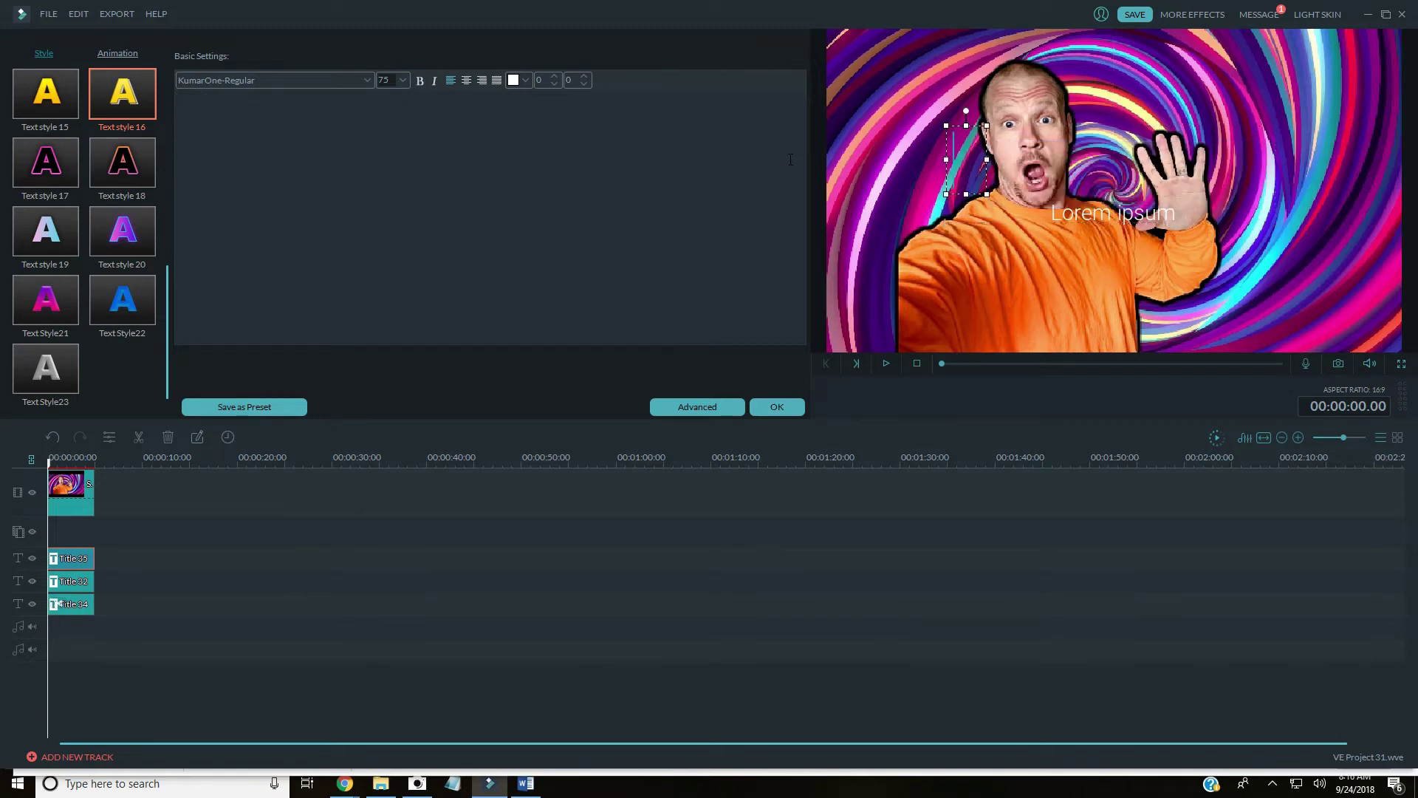
{"action": "left_click", "coordinate": [1166, 219]}
{"action": "left_click_drag", "start_coordinate": [1174, 214], "coordinate": [1048, 210]}
{"action": "key", "text": "BackSpace"}
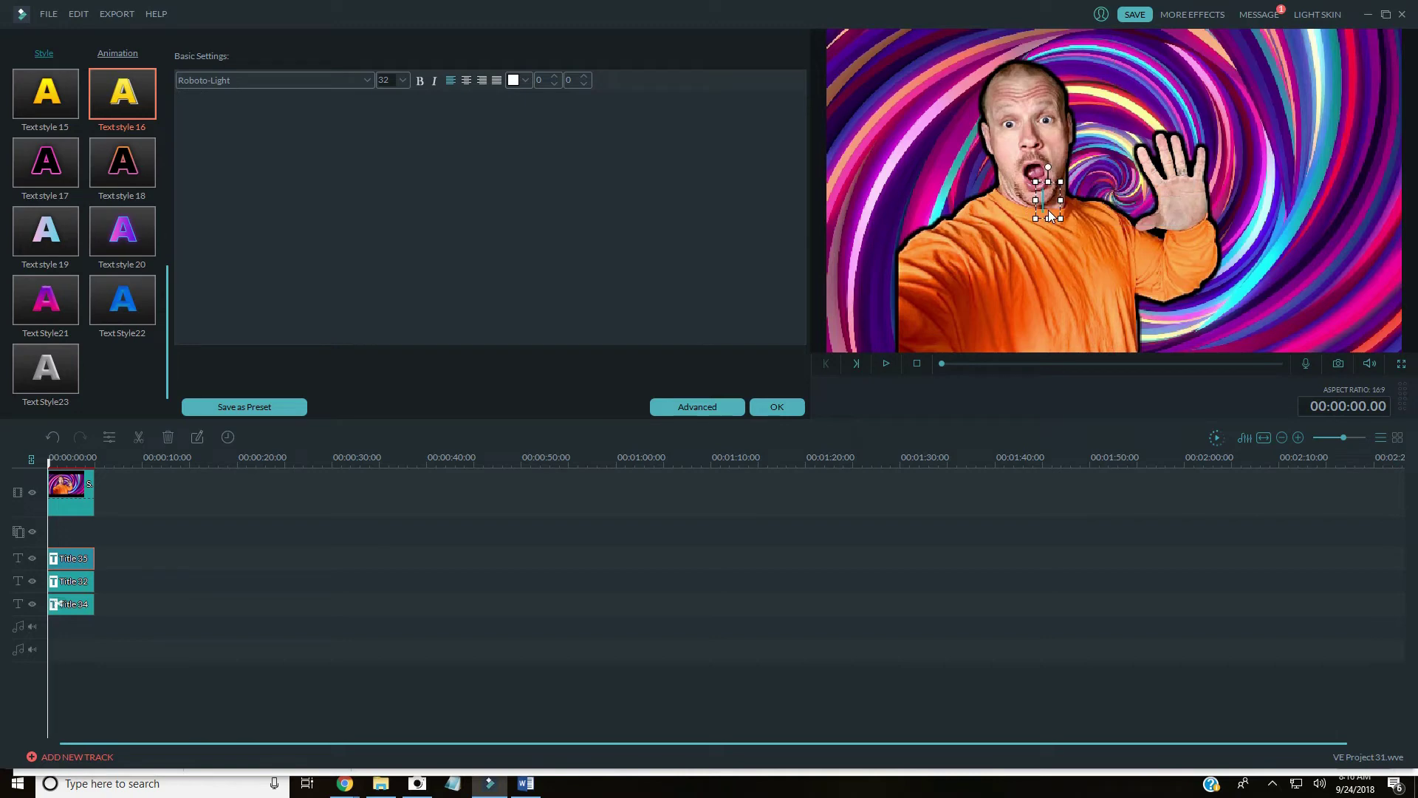
{"action": "left_click", "coordinate": [1004, 136]}
- Type 'How to make' into the title box left of the head
{"action": "left_click", "coordinate": [963, 171]}
{"action": "type", "text": "Ho"}
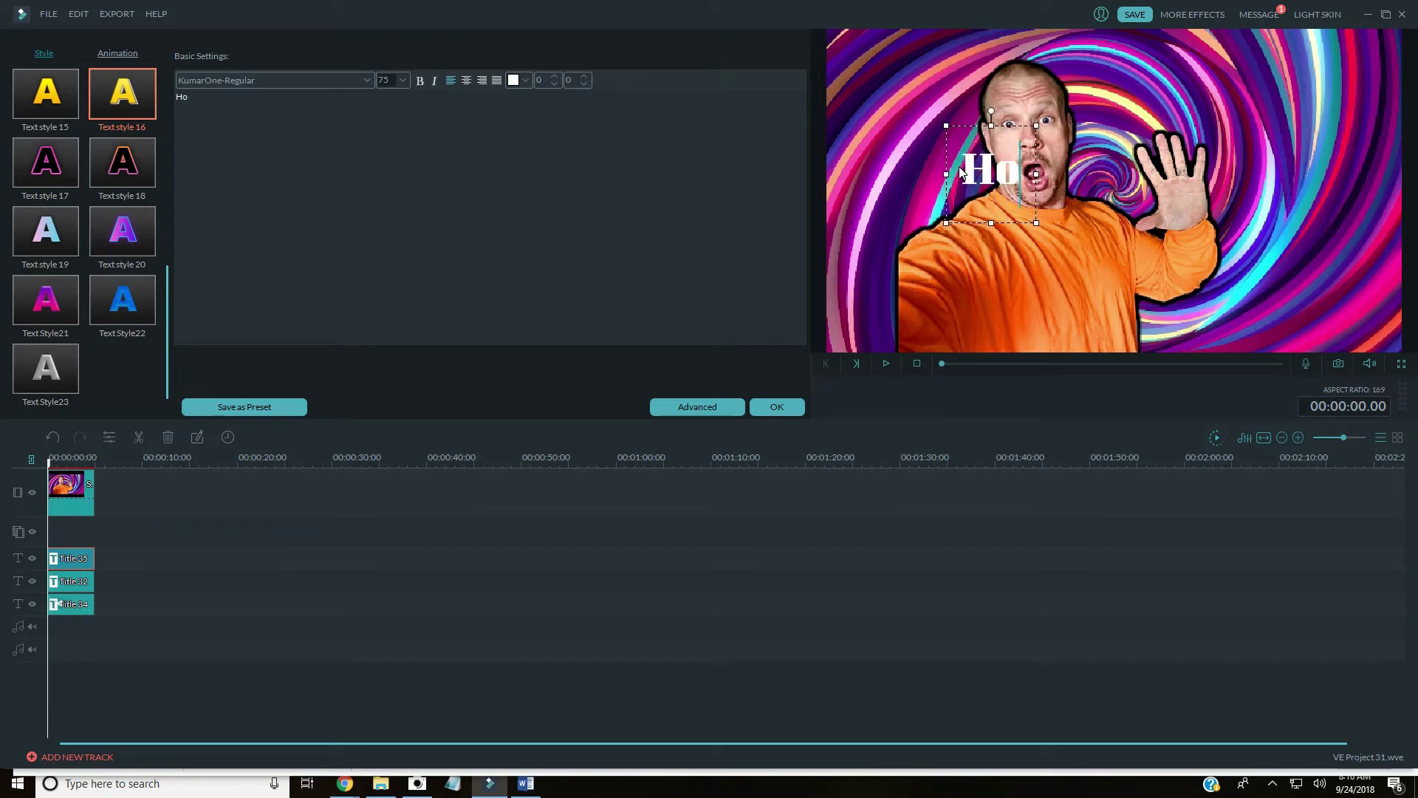
{"action": "type", "text": "w to "}
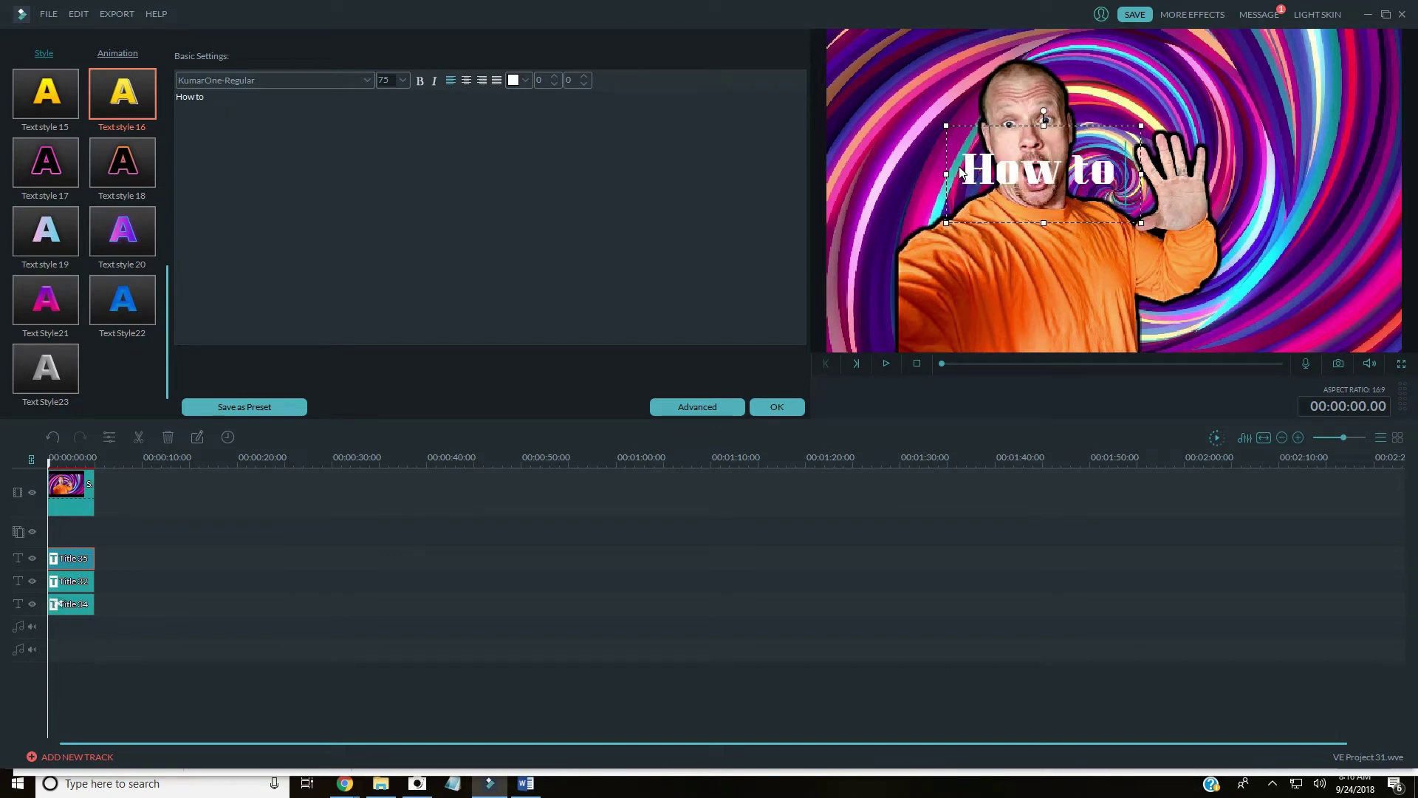
{"action": "type", "text": "maka"}
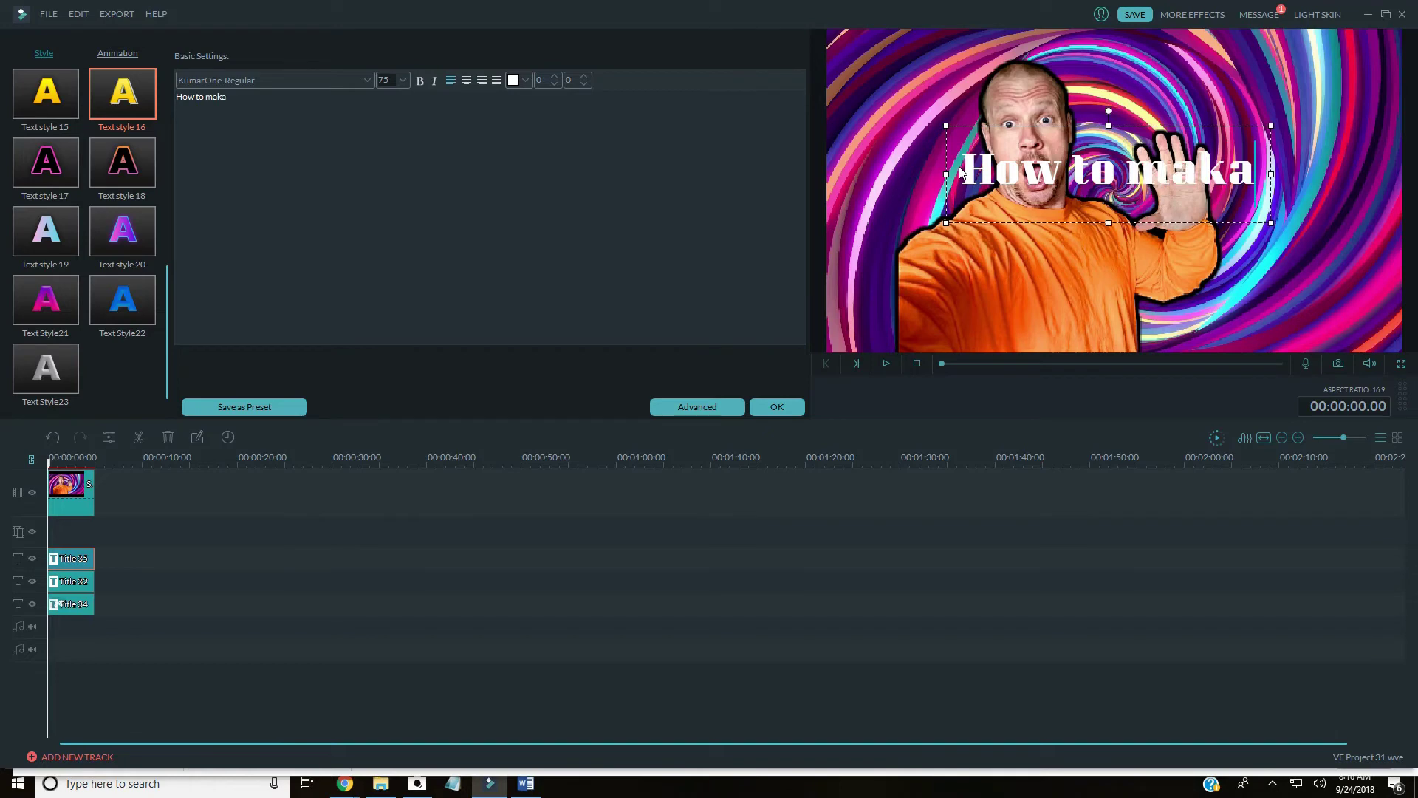
{"action": "type", "text": "e"}
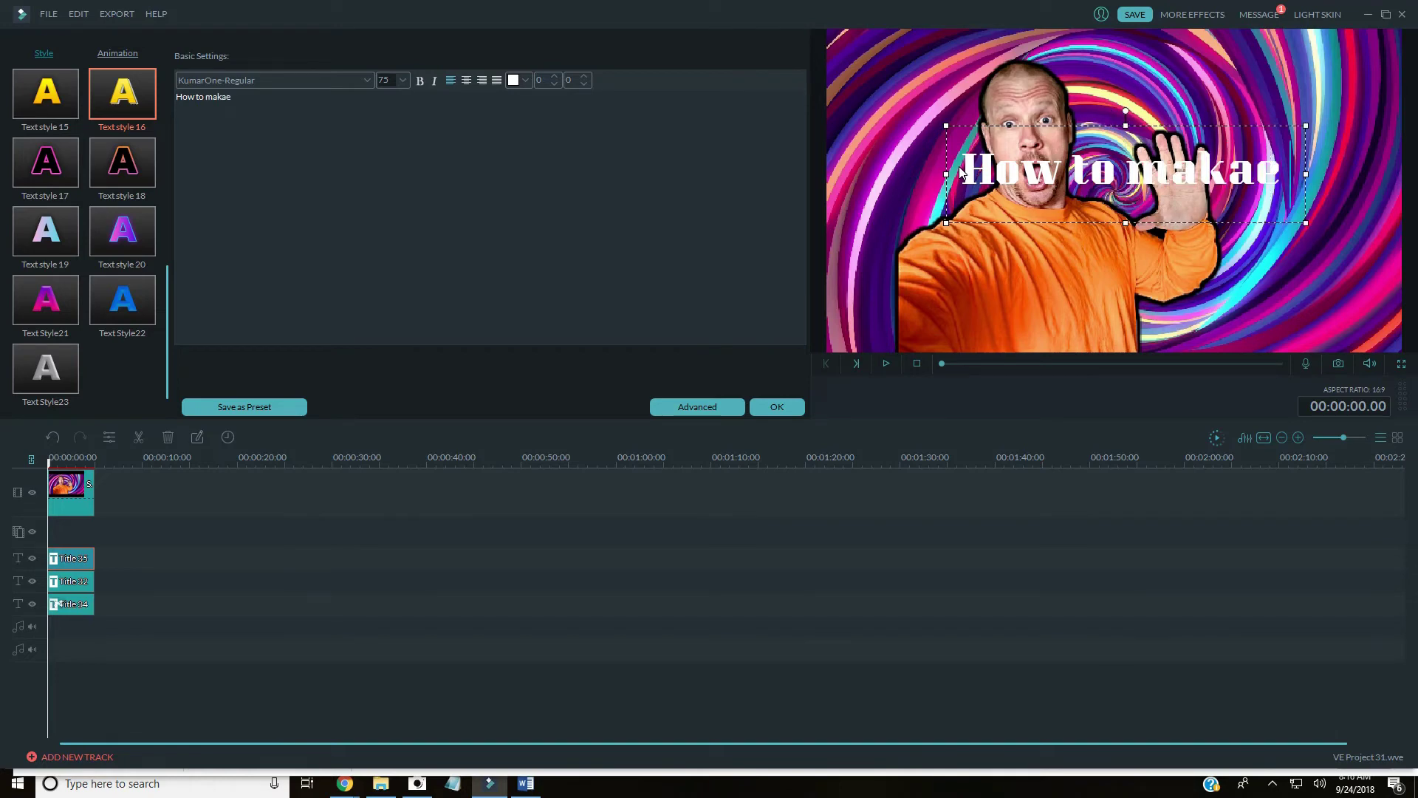
{"action": "key", "text": "BackSpace"}
{"action": "key", "text": "BackSpace"}
{"action": "type", "text": "e"}
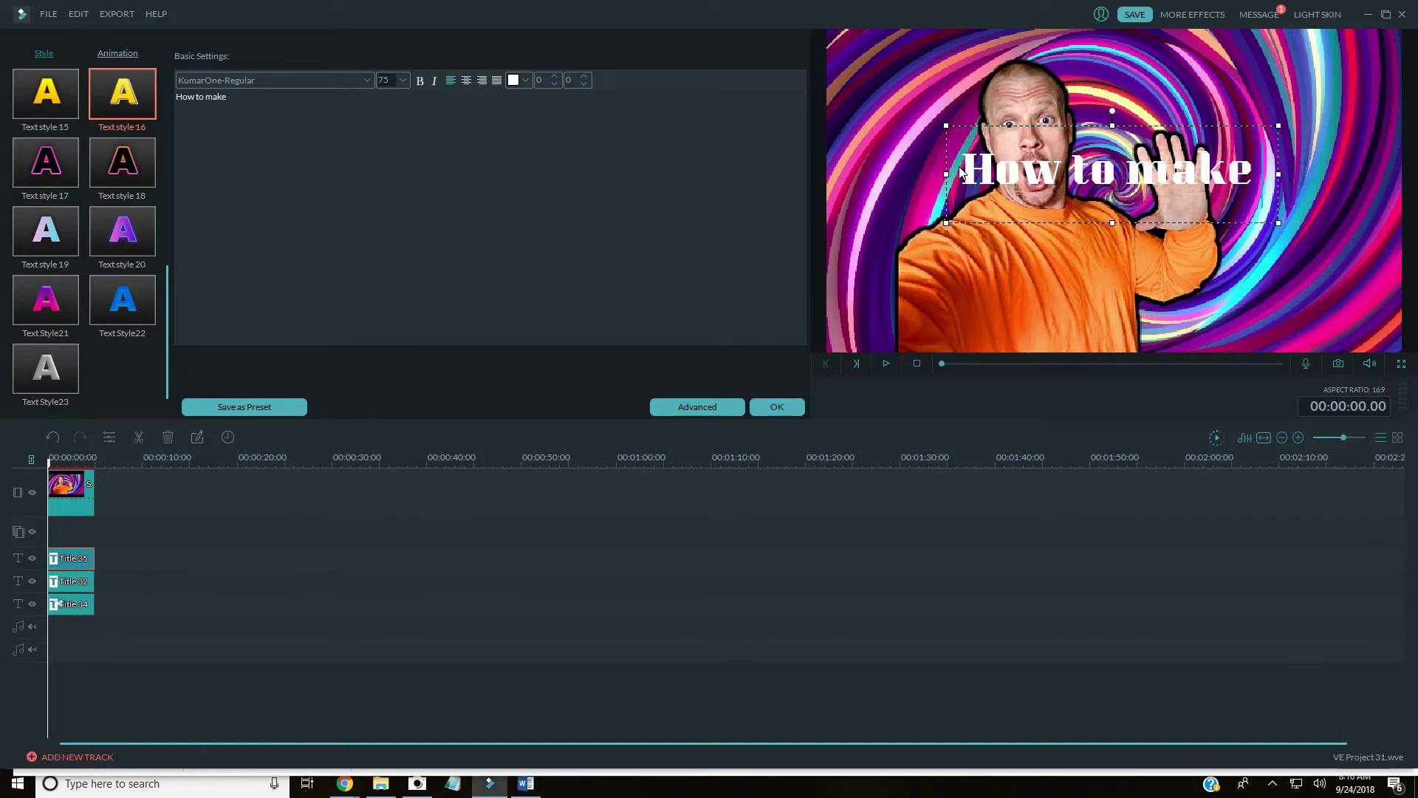
{"action": "left_click", "coordinate": [1052, 122]}
{"action": "left_click", "coordinate": [1051, 122]}
- Narrow the 'How to make' title and rotate it clockwise across the upper right
{"action": "left_click_drag", "start_coordinate": [1113, 109], "coordinate": [1083, 118]}
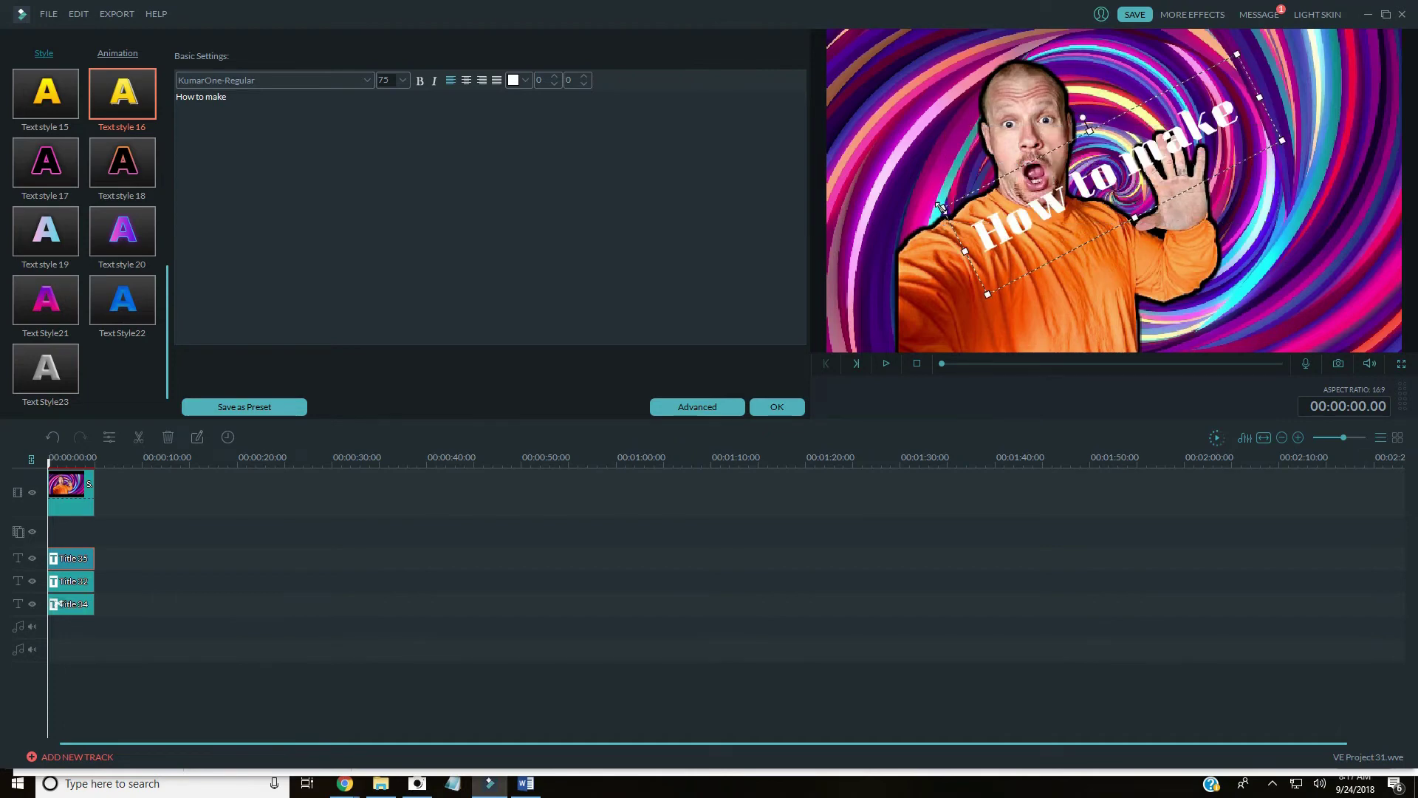
{"action": "left_click_drag", "start_coordinate": [942, 208], "coordinate": [870, 104]}
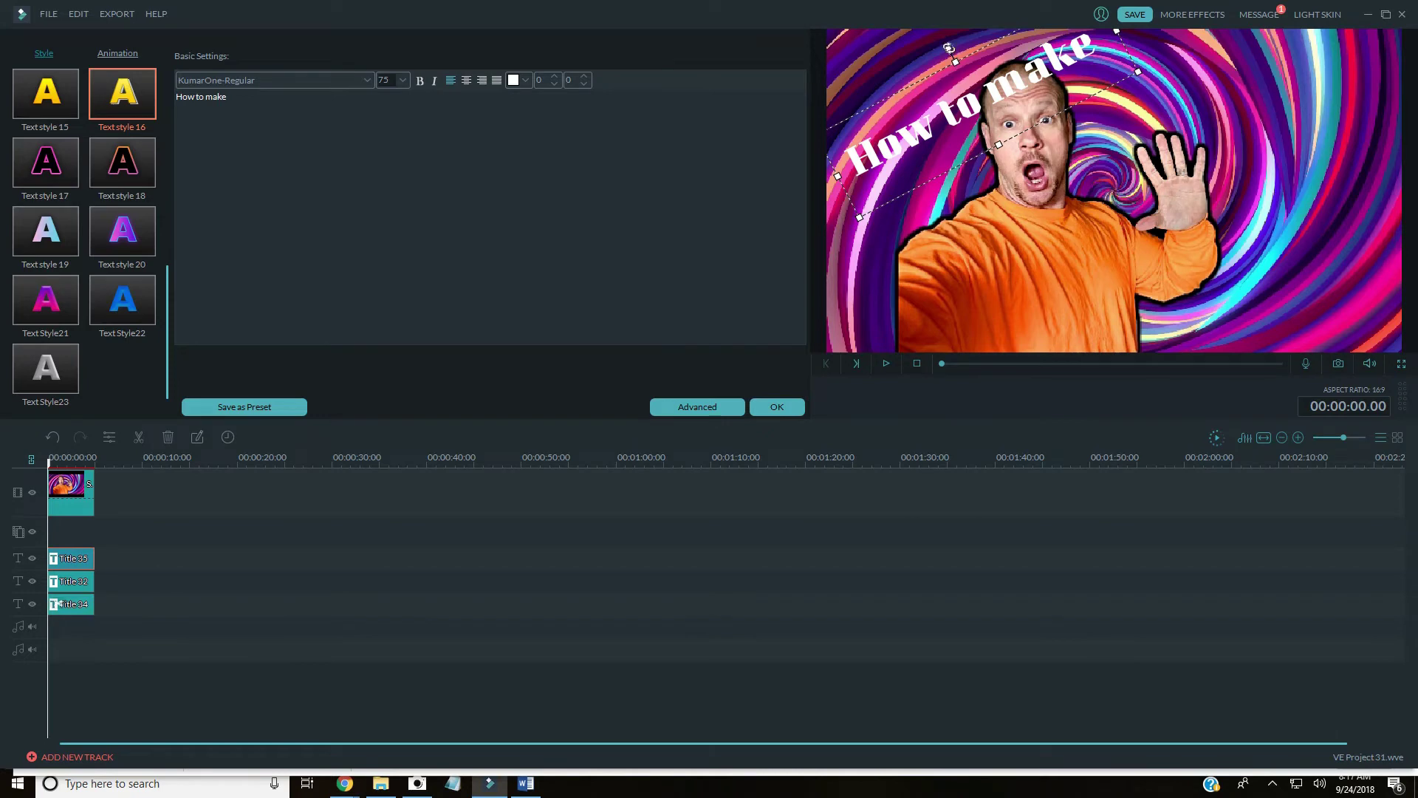
{"action": "left_click_drag", "start_coordinate": [949, 48], "coordinate": [1232, 69]}
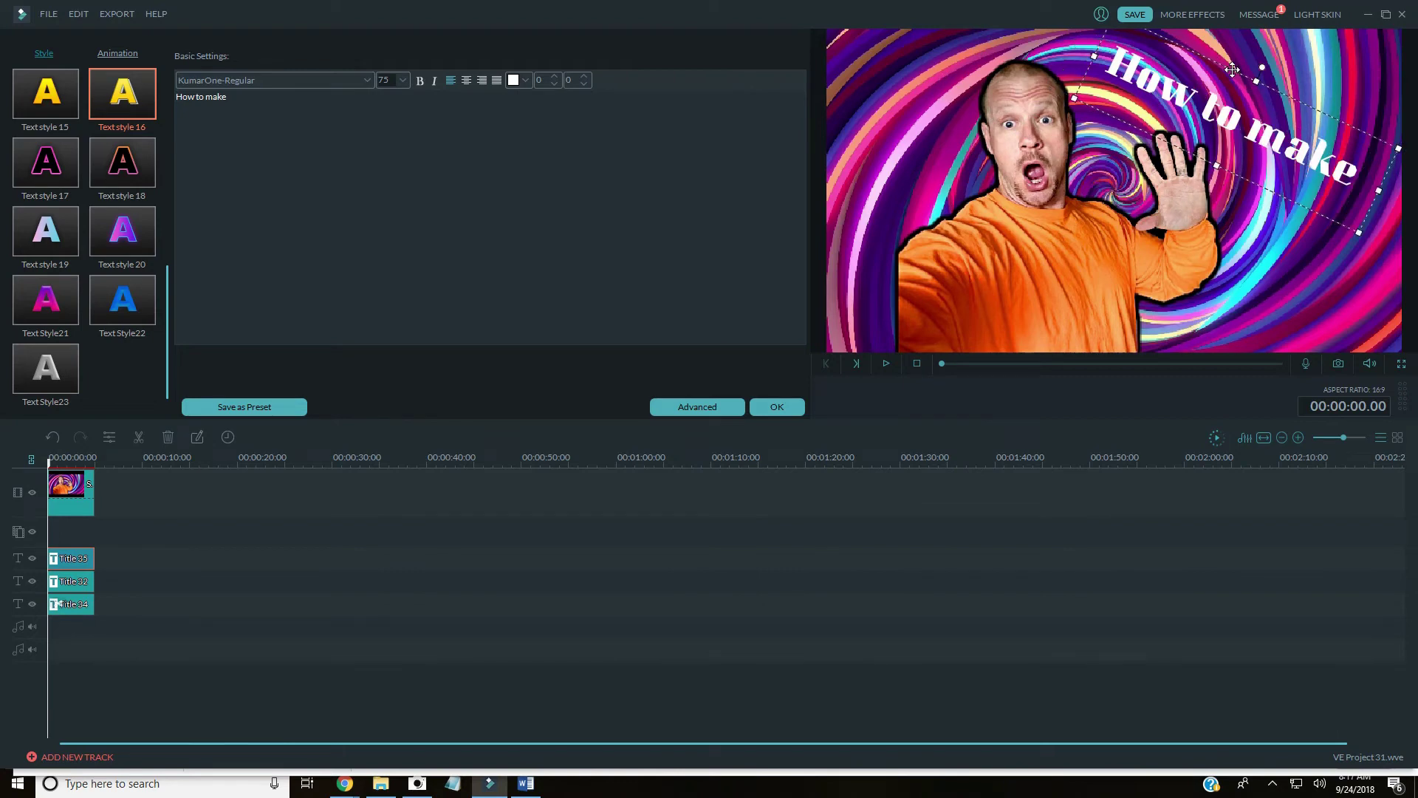
{"action": "left_click", "coordinate": [1244, 131]}
- Change the 'How to make' title's font to Curlz MT
{"action": "left_click", "coordinate": [299, 76]}
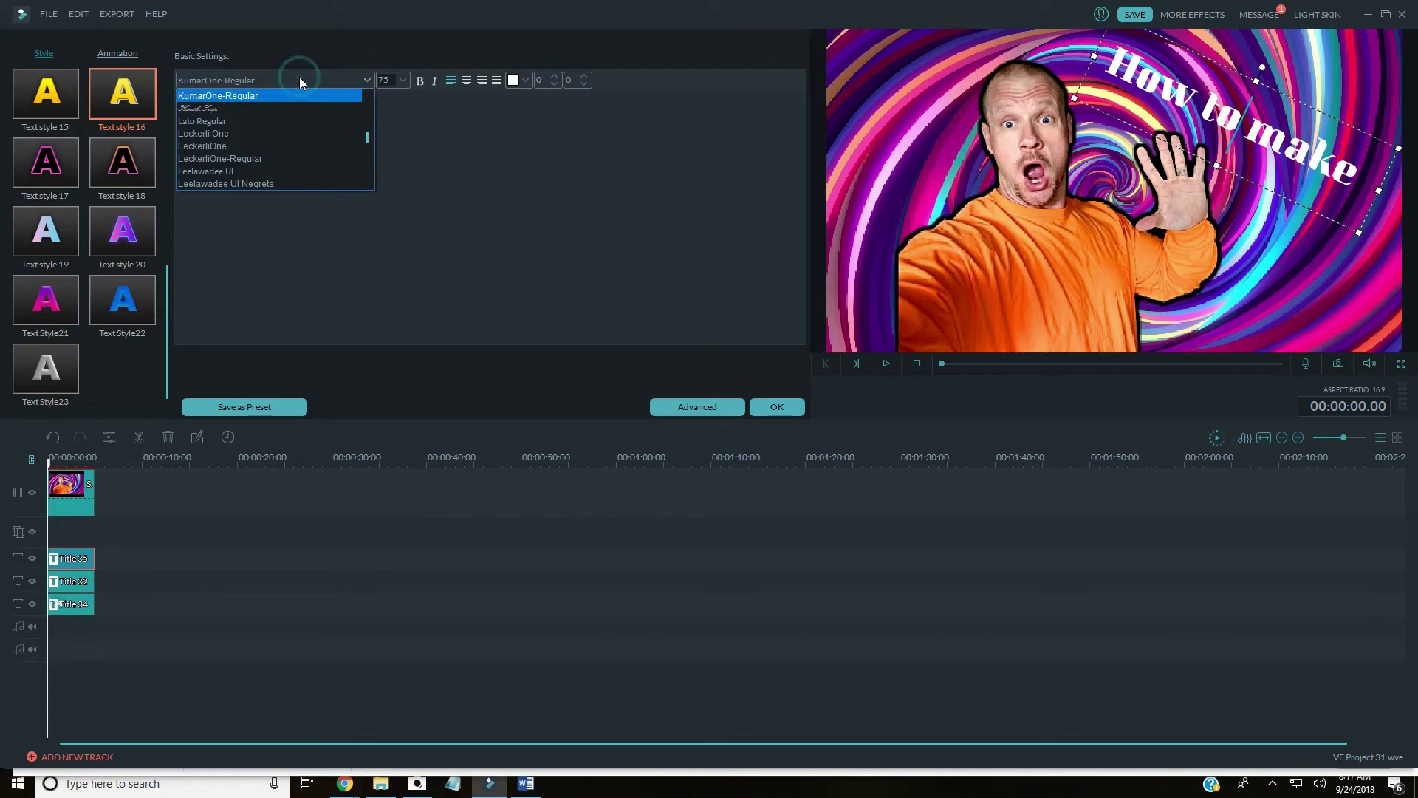
{"action": "scroll", "coordinate": [237, 174], "scroll_direction": "up", "scroll_amount": 6}
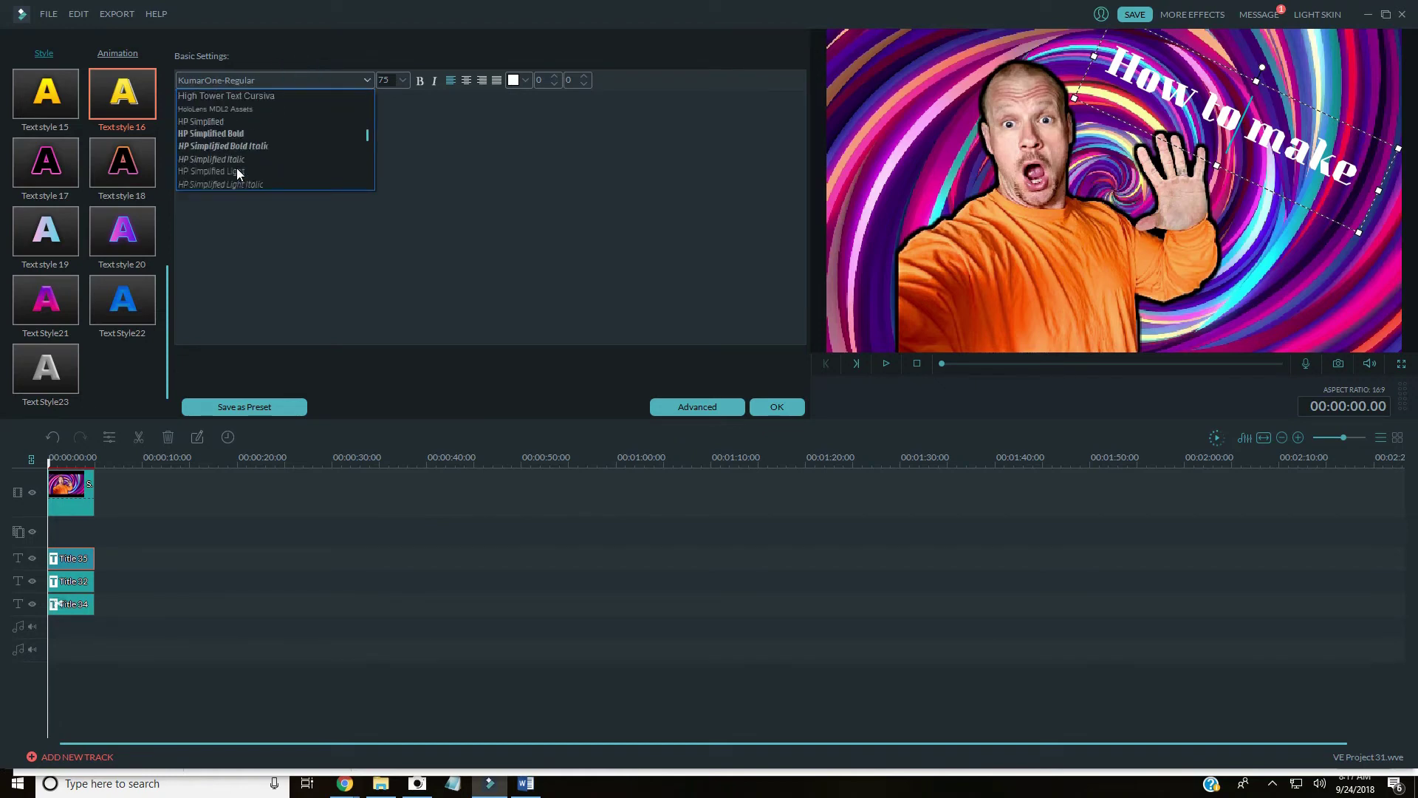
{"action": "scroll", "coordinate": [237, 174], "scroll_direction": "up", "scroll_amount": 3}
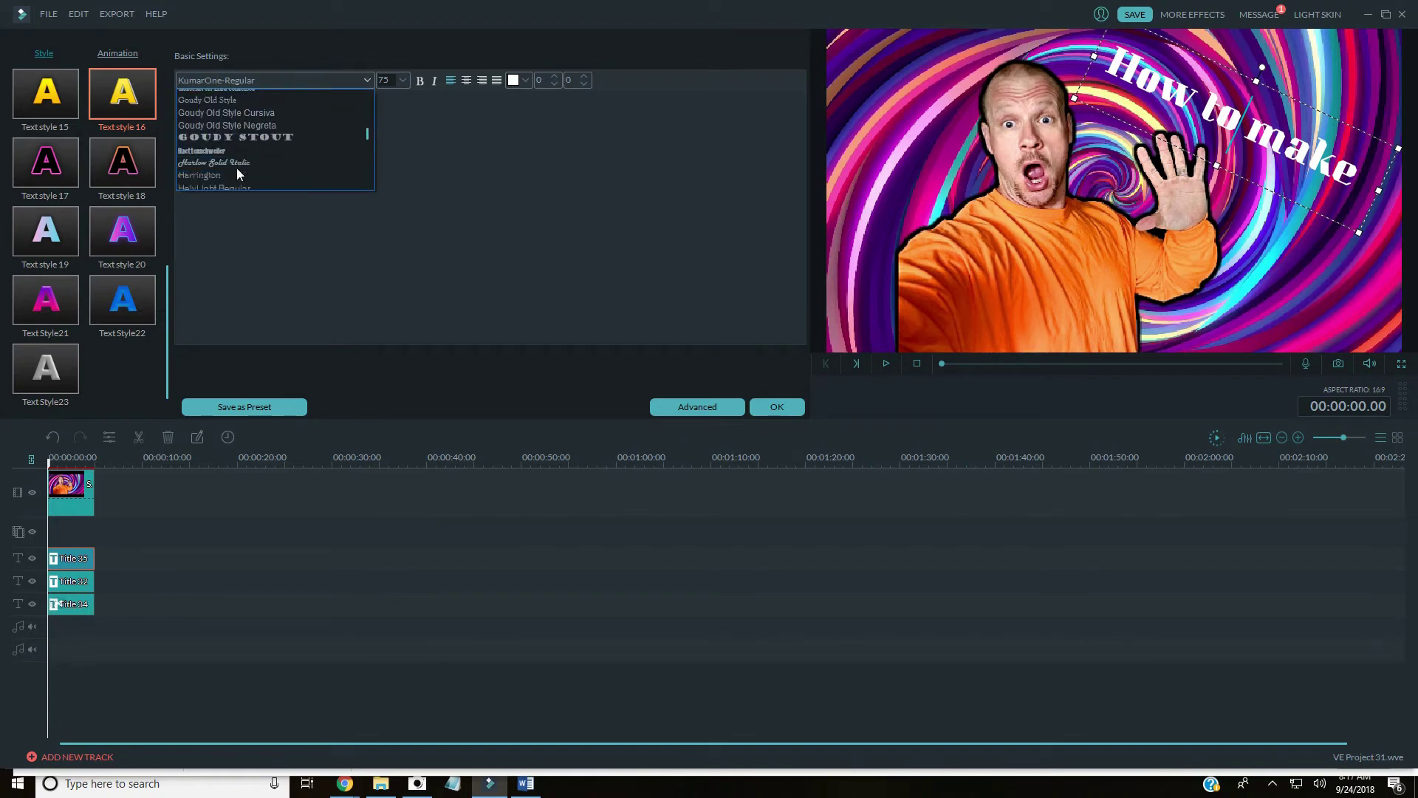
{"action": "scroll", "coordinate": [237, 174], "scroll_direction": "up", "scroll_amount": 4}
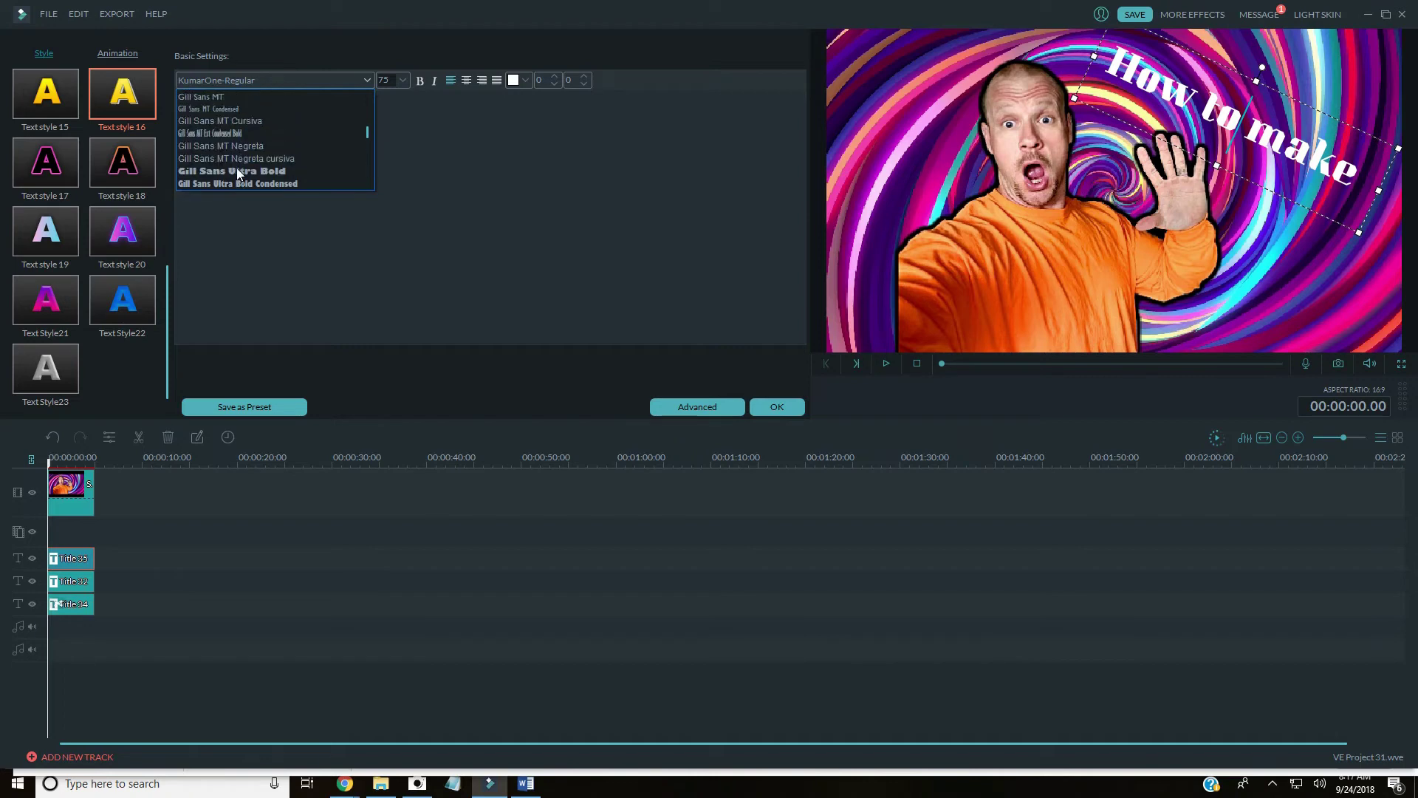
{"action": "scroll", "coordinate": [237, 174], "scroll_direction": "up", "scroll_amount": 3}
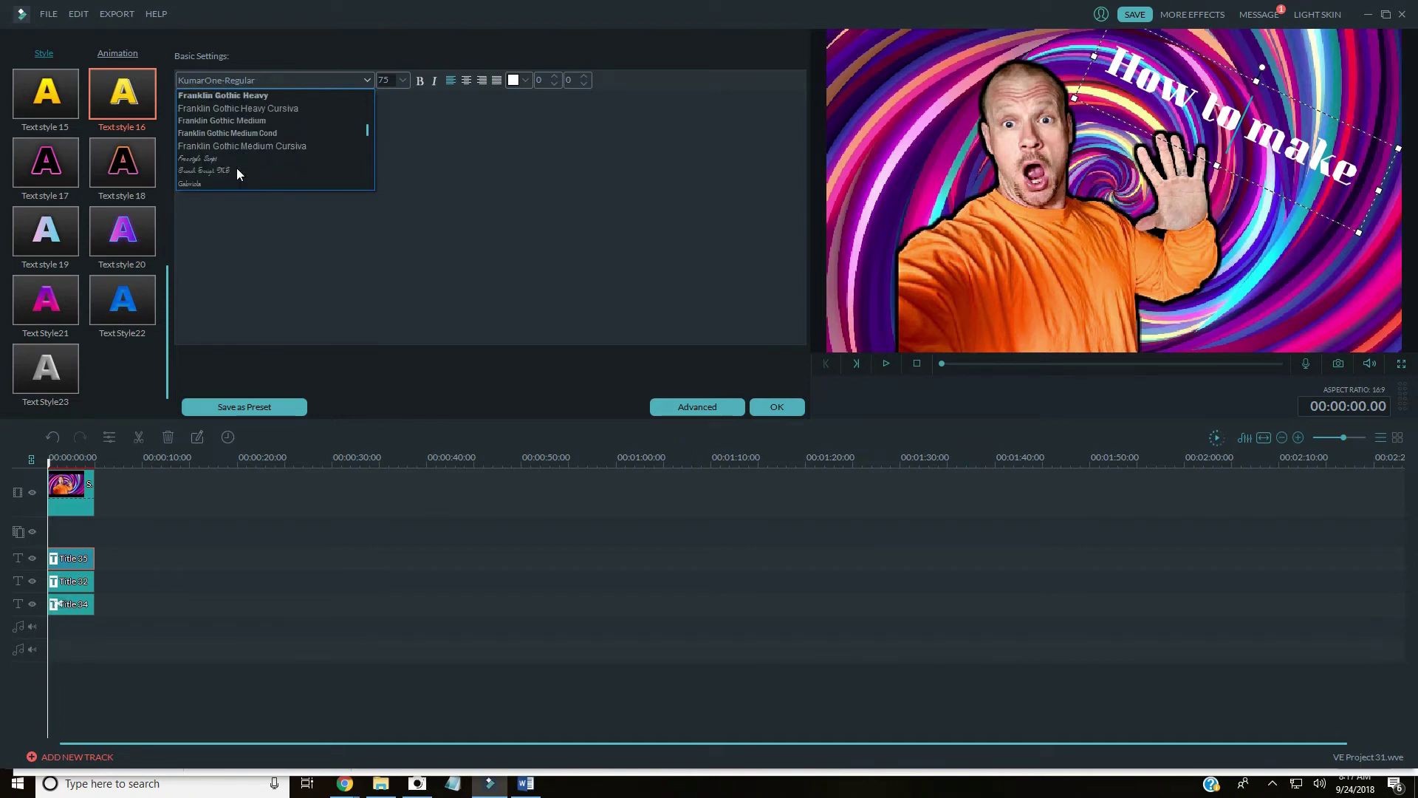
{"action": "scroll", "coordinate": [222, 170], "scroll_direction": "up", "scroll_amount": 5}
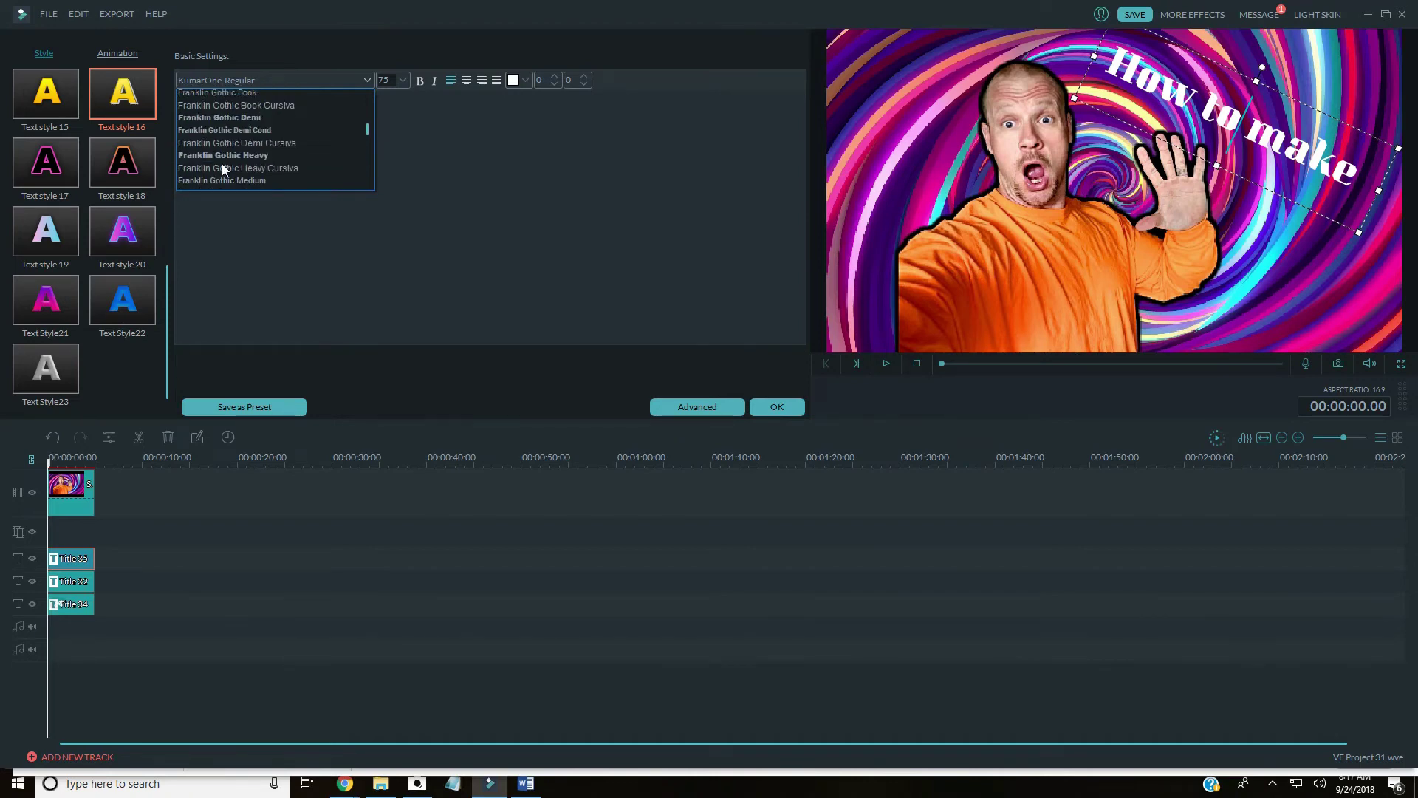
{"action": "scroll", "coordinate": [223, 170], "scroll_direction": "up", "scroll_amount": 3}
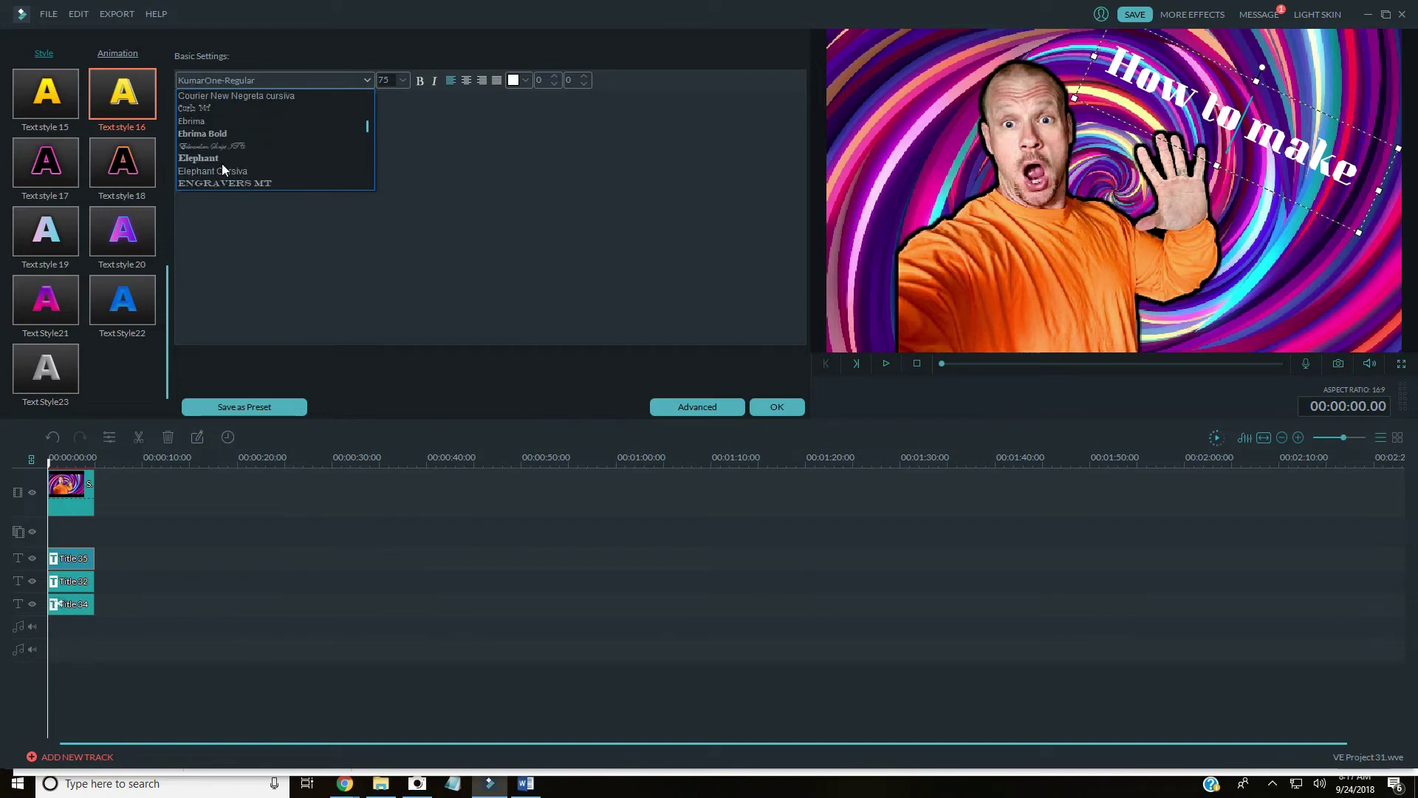
{"action": "left_click", "coordinate": [195, 108]}
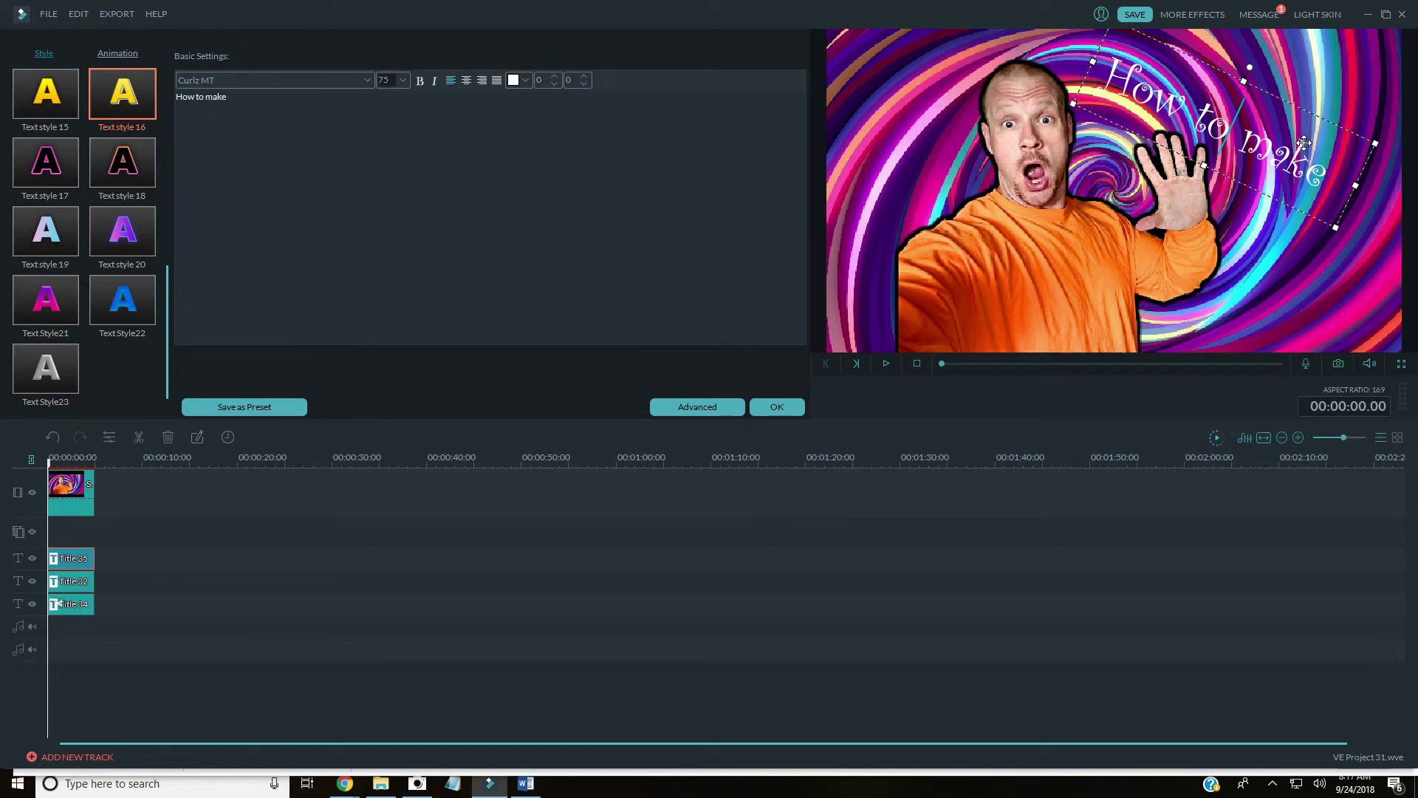
- Toggle Bold on the title text and place the cursor back in the preview title
{"action": "left_click", "coordinate": [423, 84]}
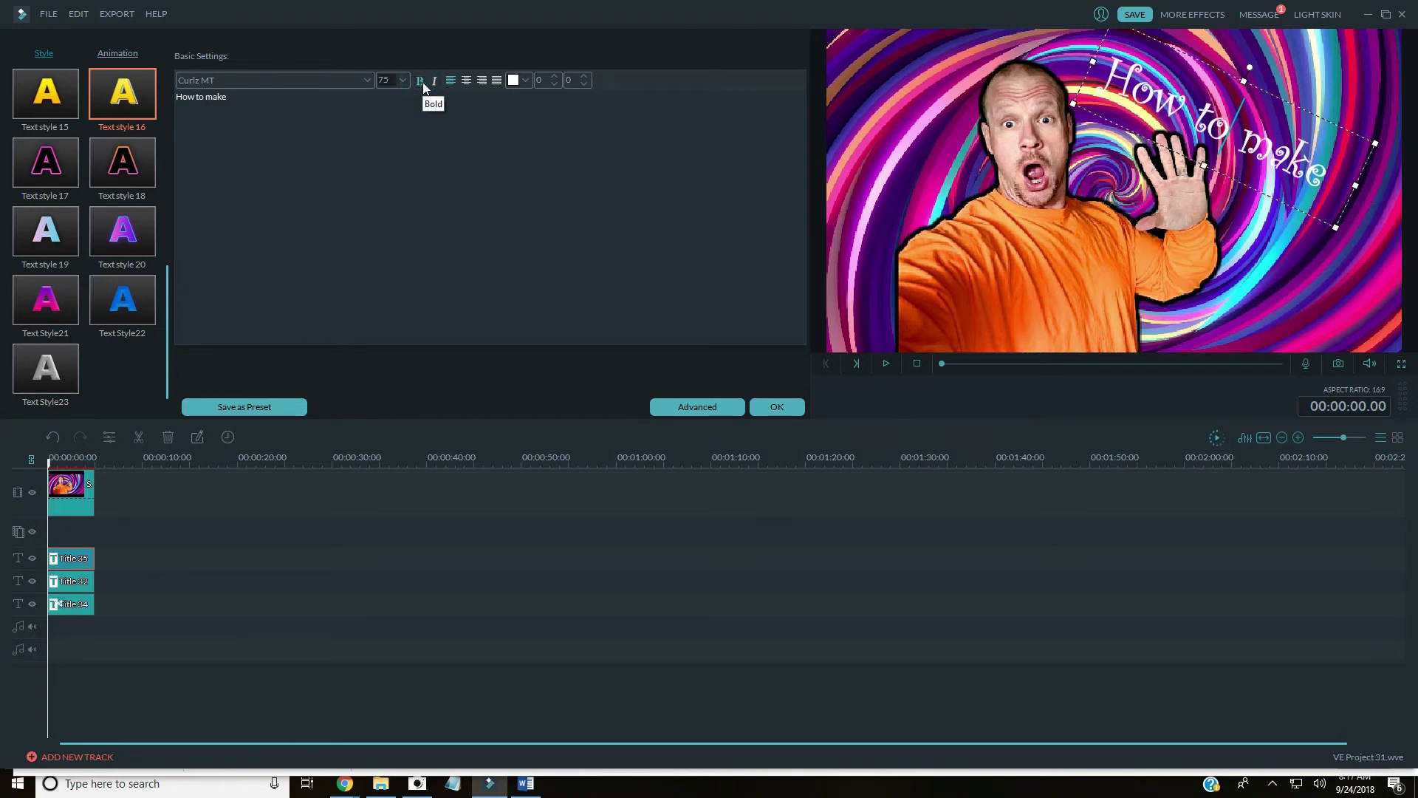
{"action": "left_click", "coordinate": [424, 84]}
{"action": "left_click", "coordinate": [423, 84]}
{"action": "left_click", "coordinate": [421, 124]}
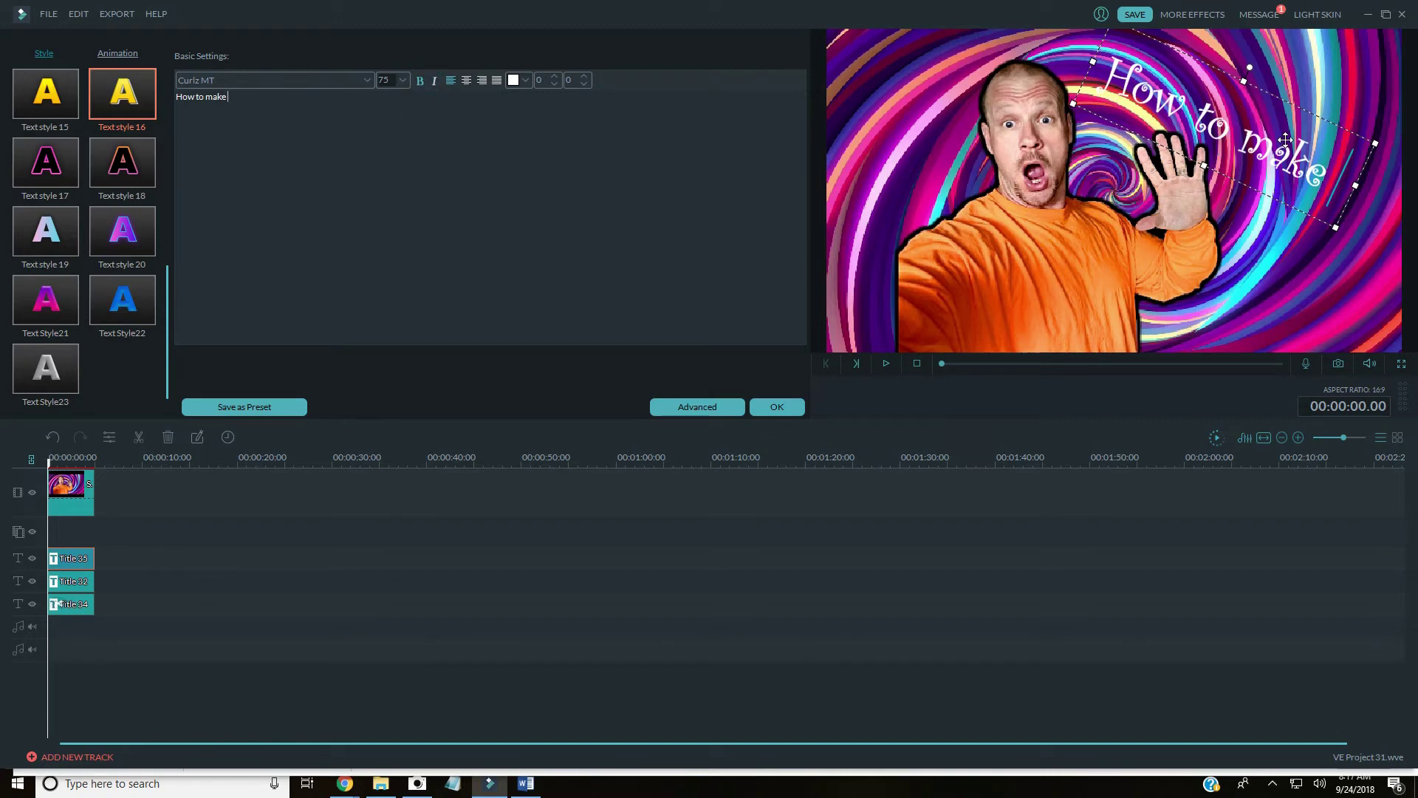
{"action": "left_click", "coordinate": [1244, 140]}
{"action": "scroll", "coordinate": [124, 167], "scroll_direction": "up", "scroll_amount": 5}
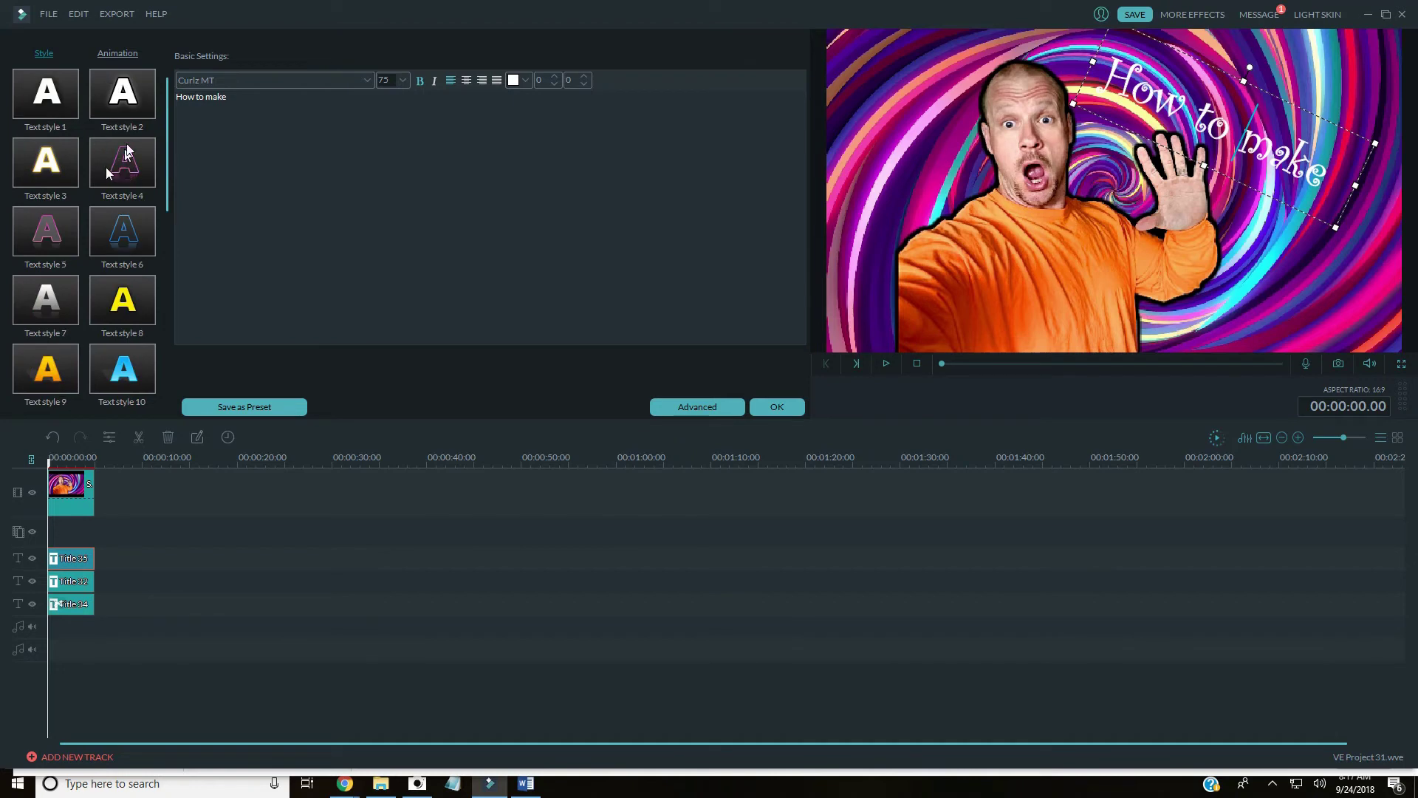
- Apply Text style 2 to the title and set its font size to 80
{"action": "left_click", "coordinate": [122, 94]}
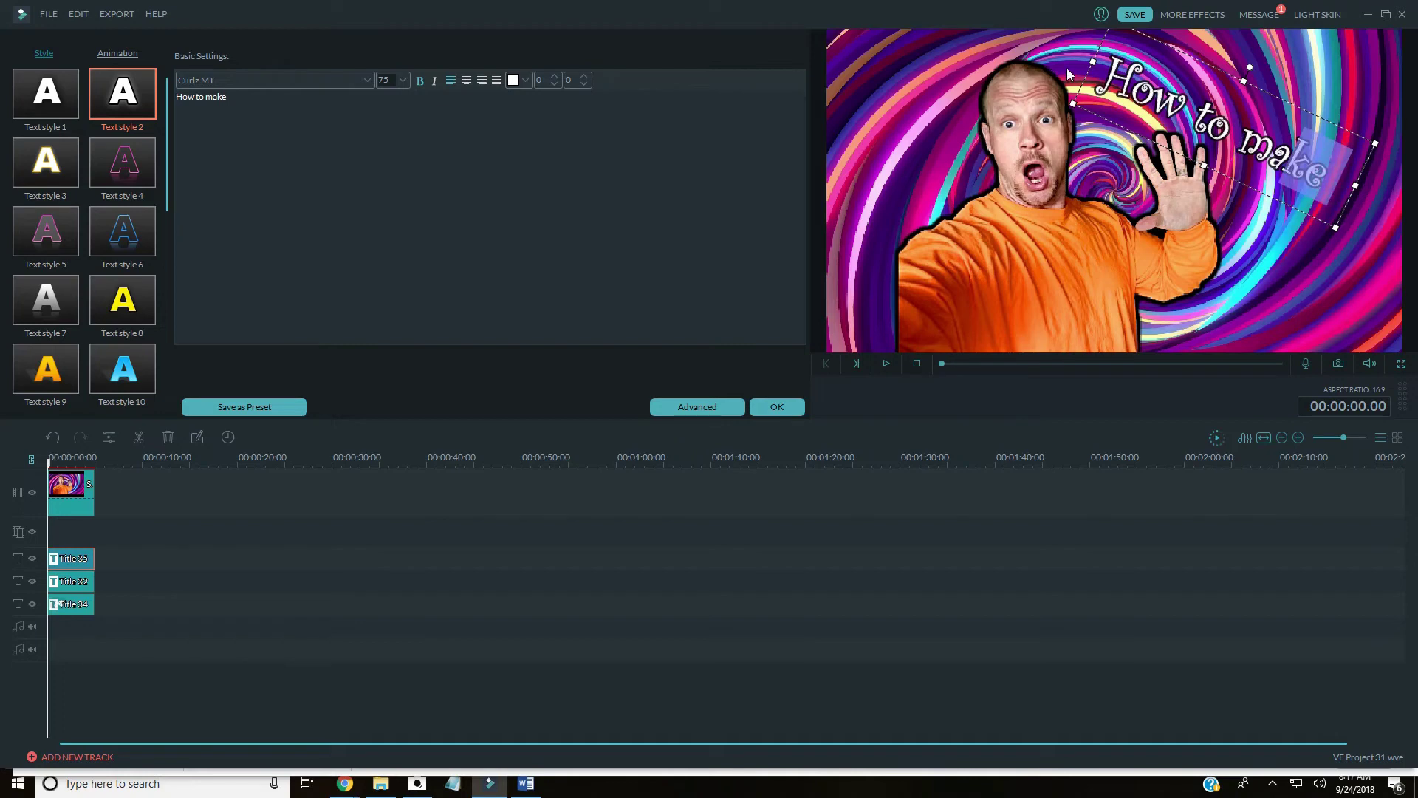
{"action": "left_click", "coordinate": [402, 80]}
{"action": "scroll", "coordinate": [385, 166], "scroll_direction": "up", "scroll_amount": 3}
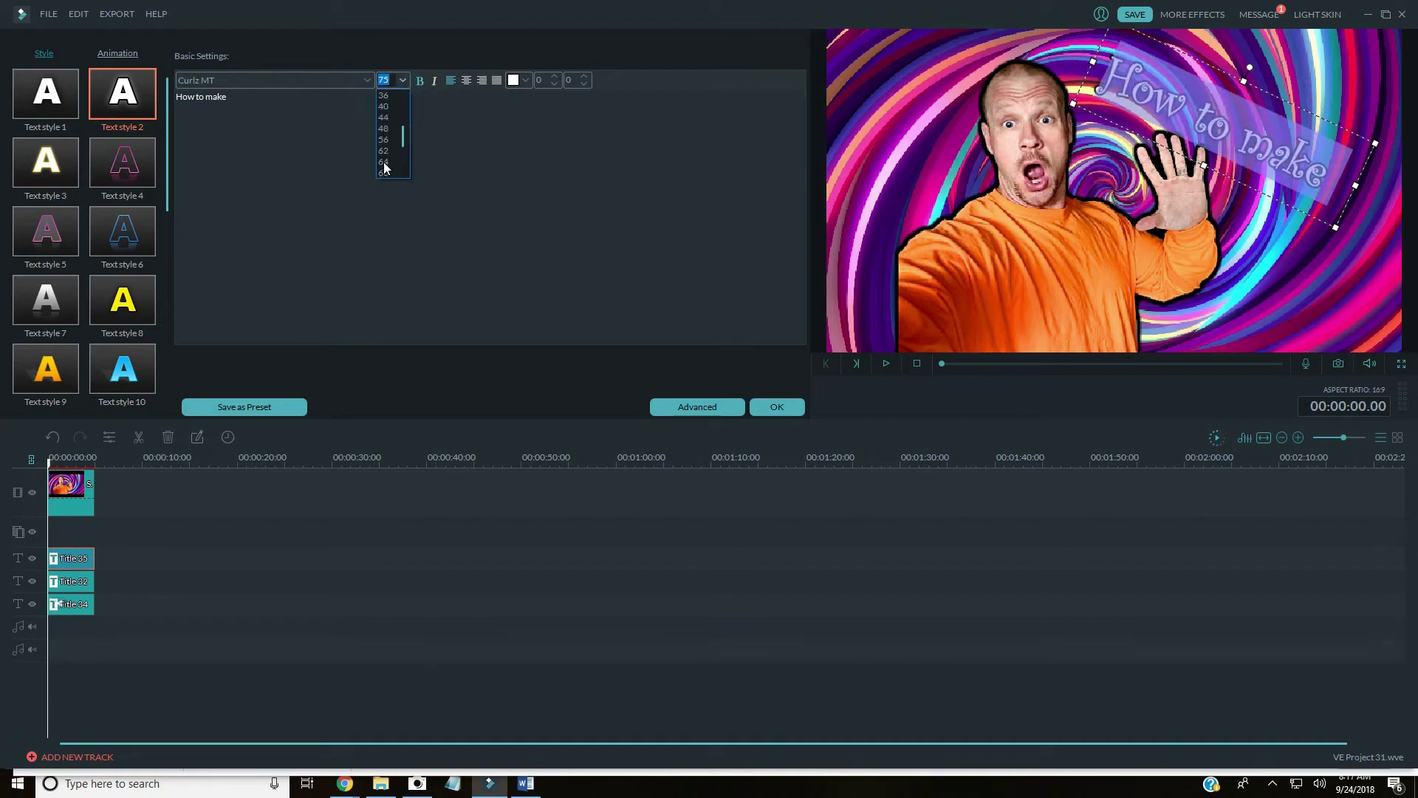
{"action": "scroll", "coordinate": [385, 168], "scroll_direction": "down", "scroll_amount": 3}
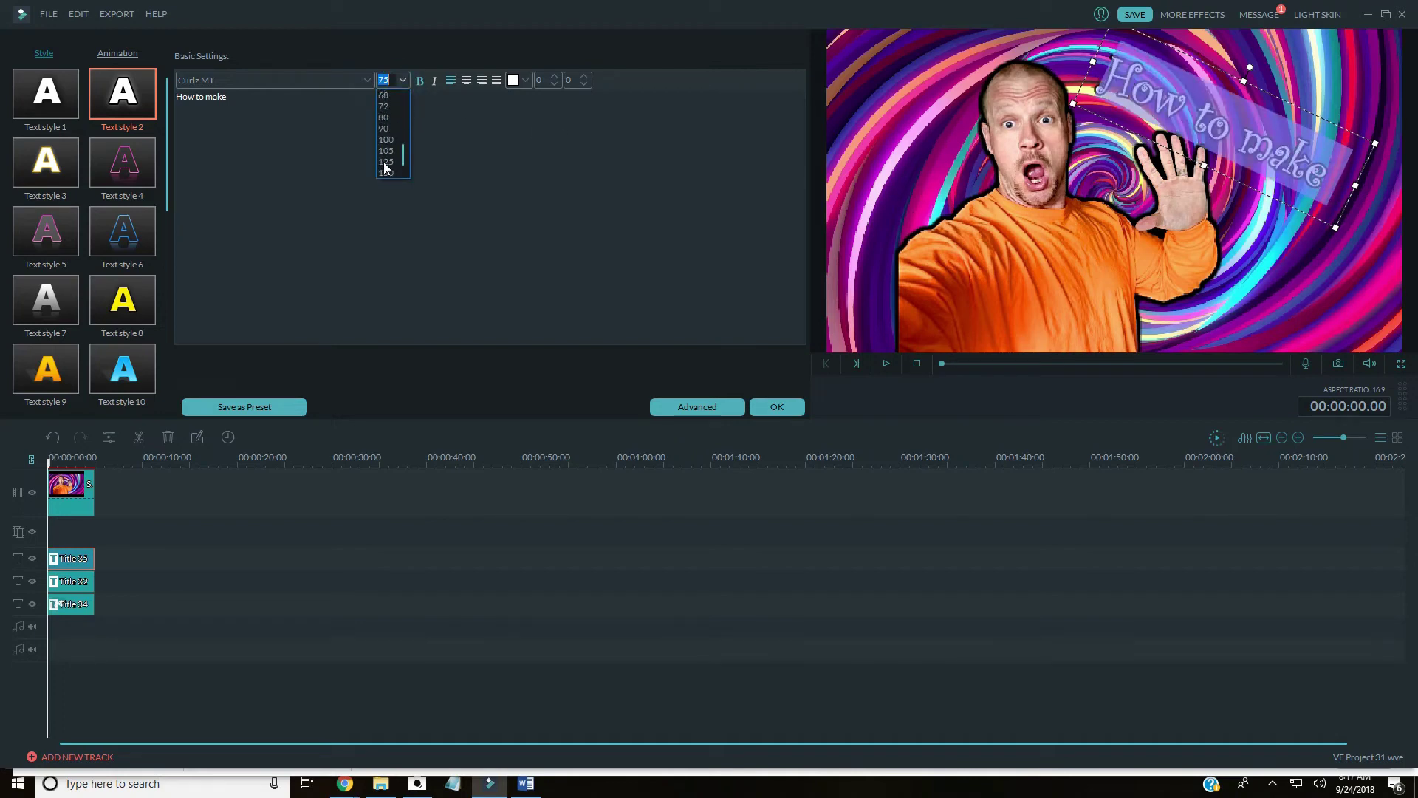
{"action": "left_click", "coordinate": [388, 117]}
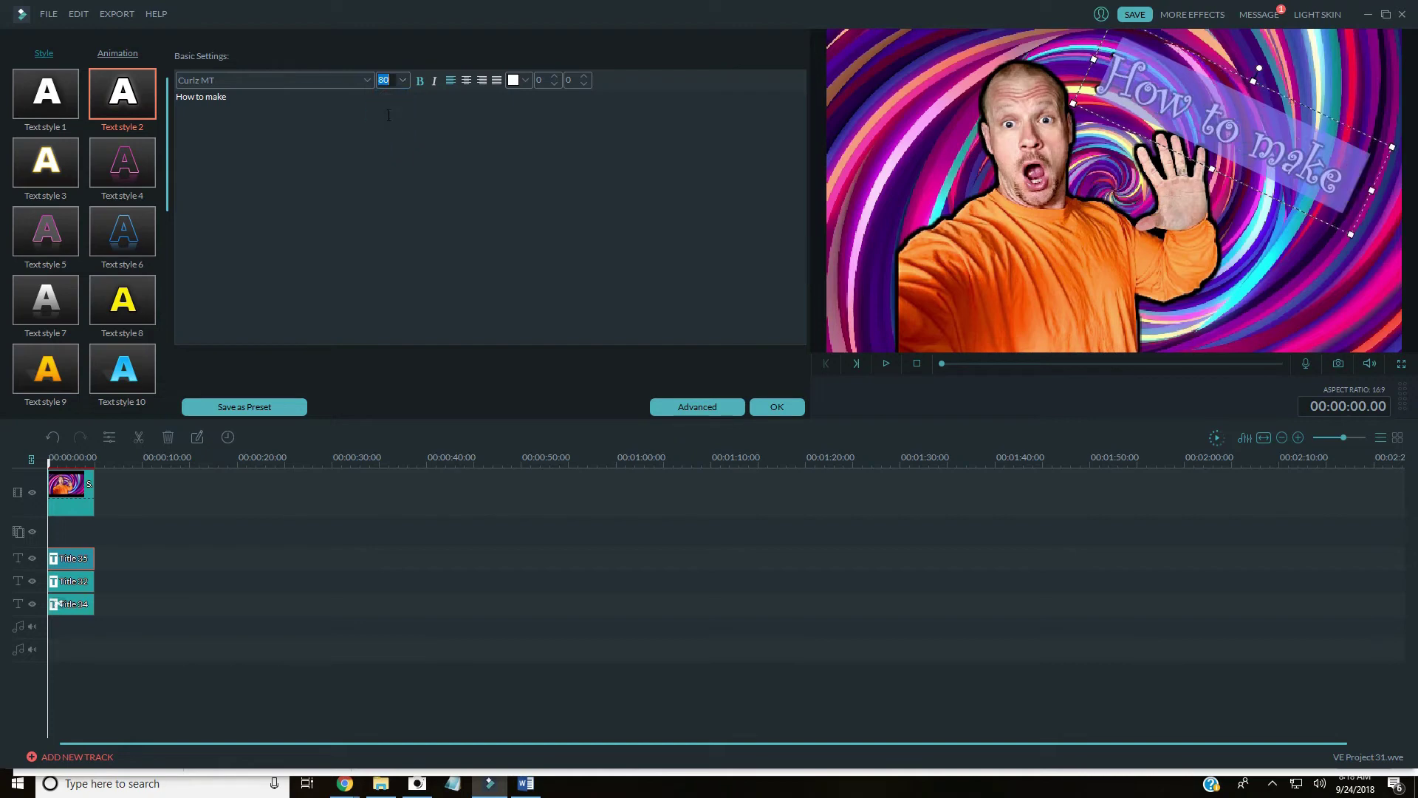
{"action": "left_click", "coordinate": [1028, 123]}
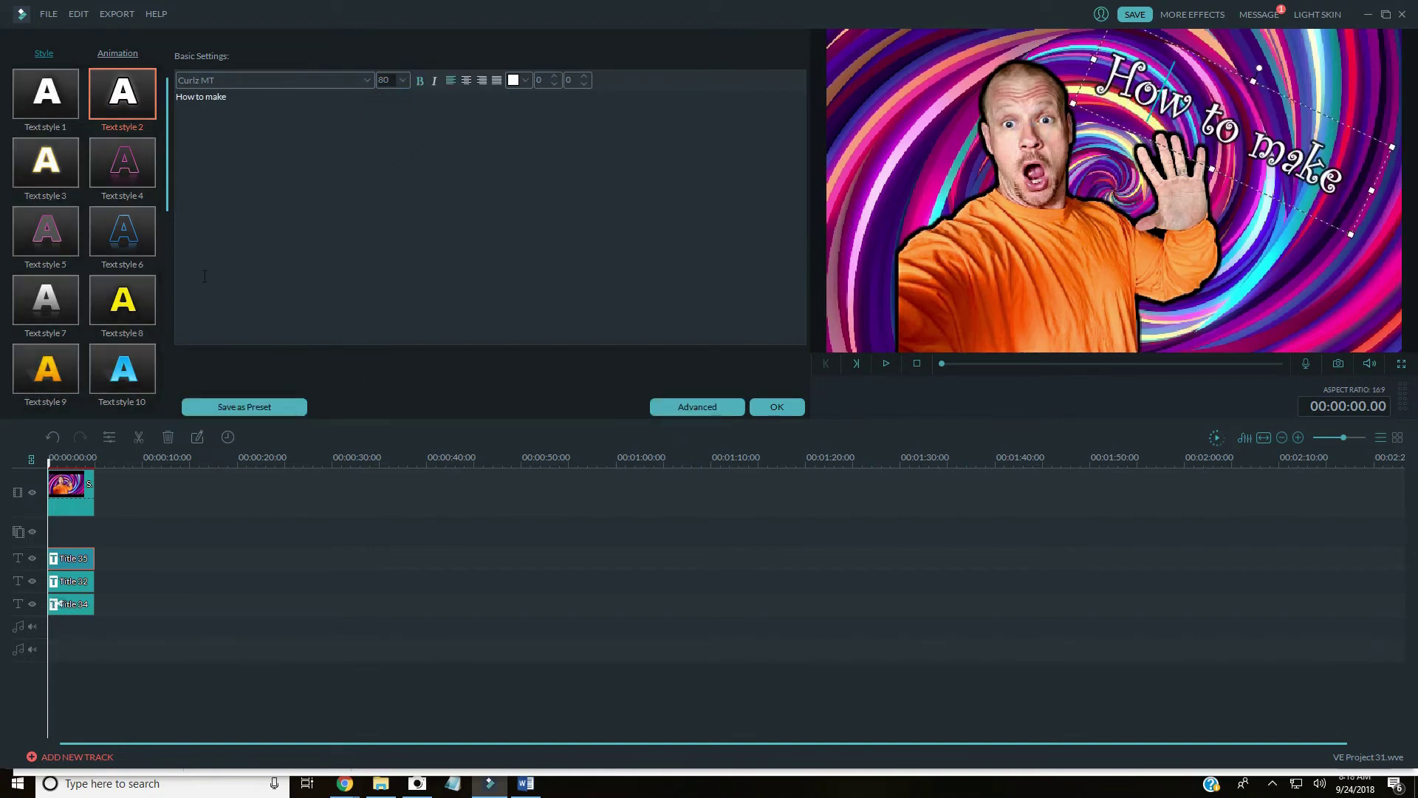
- Color the 'How to make' title yellow, enlarge its box, and play the preview
{"action": "left_click", "coordinate": [526, 81]}
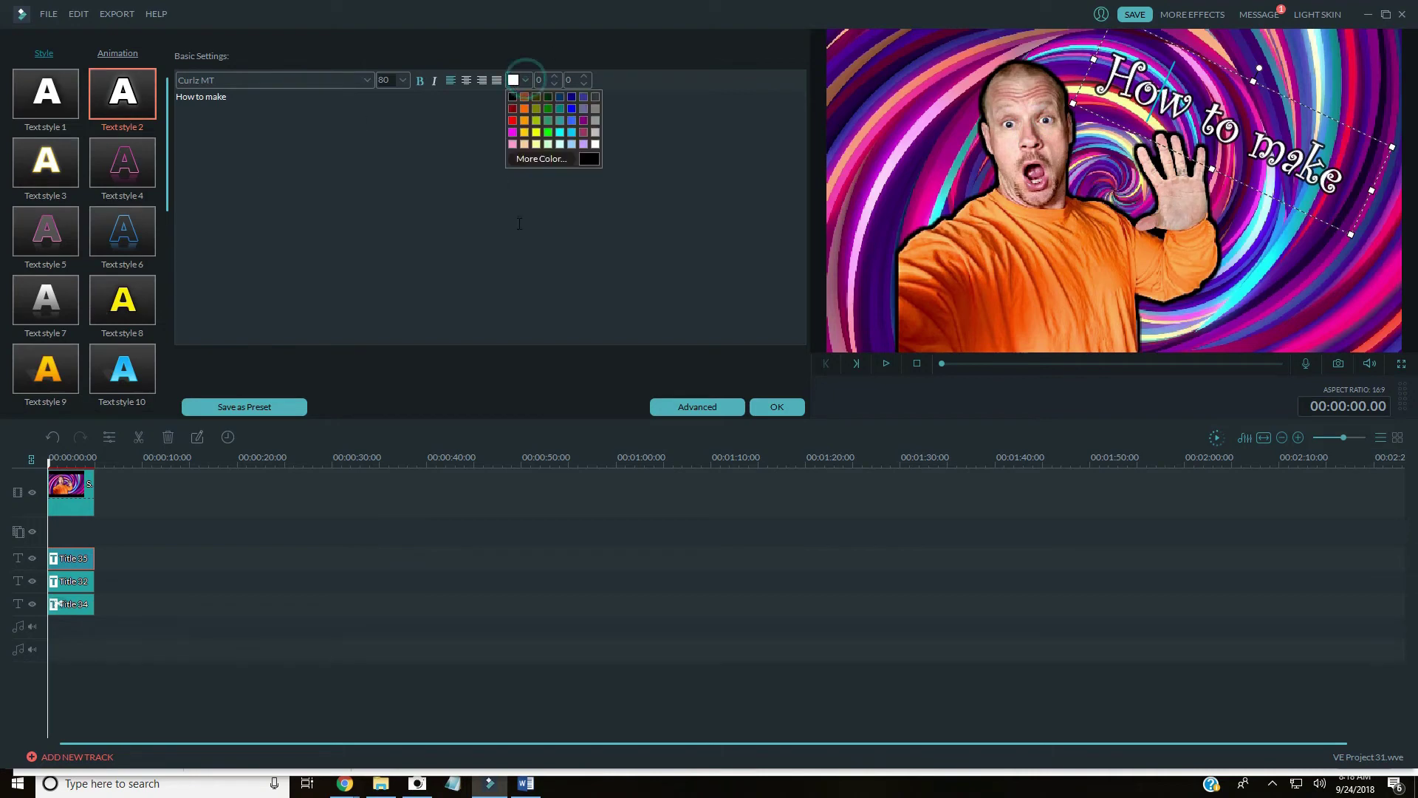
{"action": "left_click", "coordinate": [535, 132]}
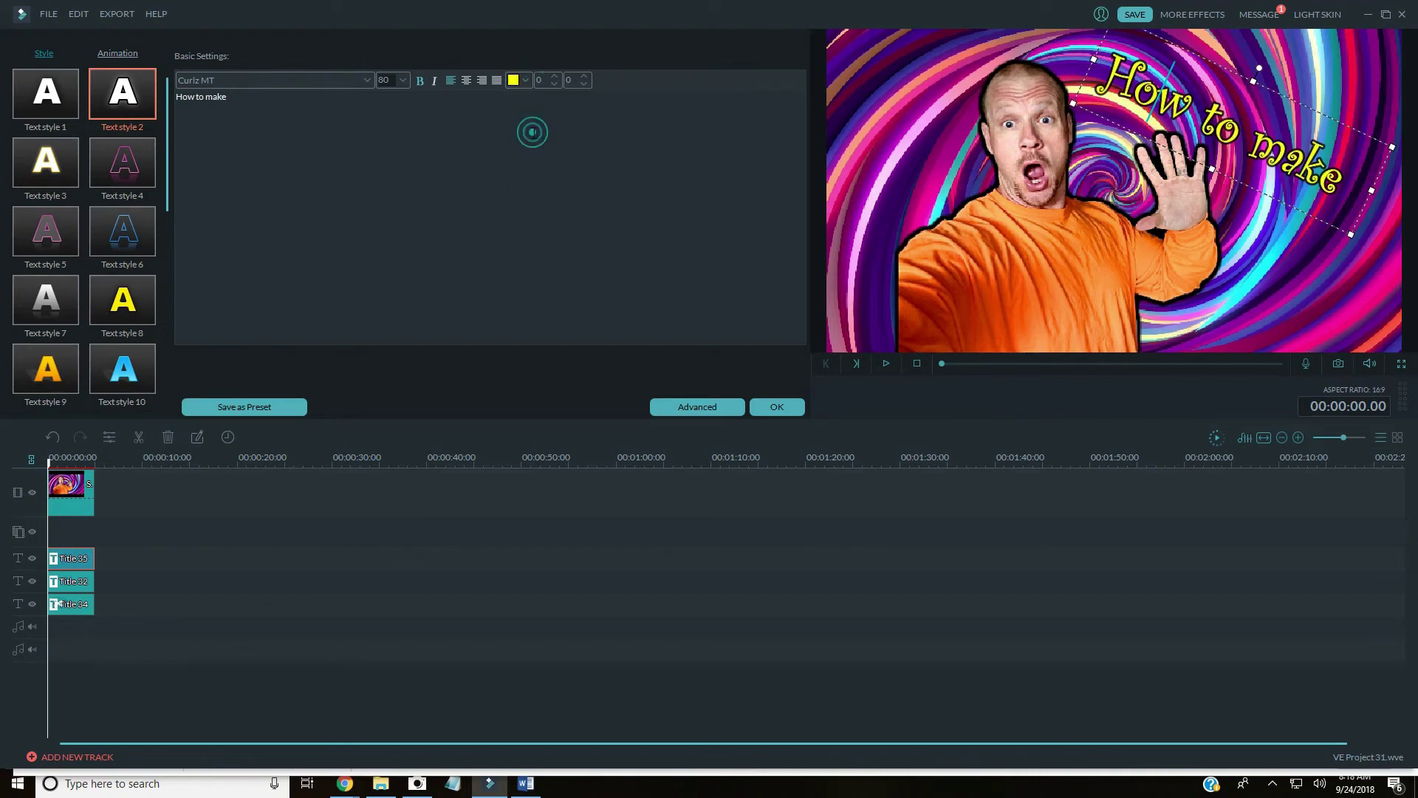
{"action": "left_click", "coordinate": [898, 136]}
{"action": "left_click", "coordinate": [1239, 130]}
{"action": "left_click_drag", "start_coordinate": [1349, 233], "coordinate": [1385, 262]}
{"action": "left_click", "coordinate": [1317, 286]}
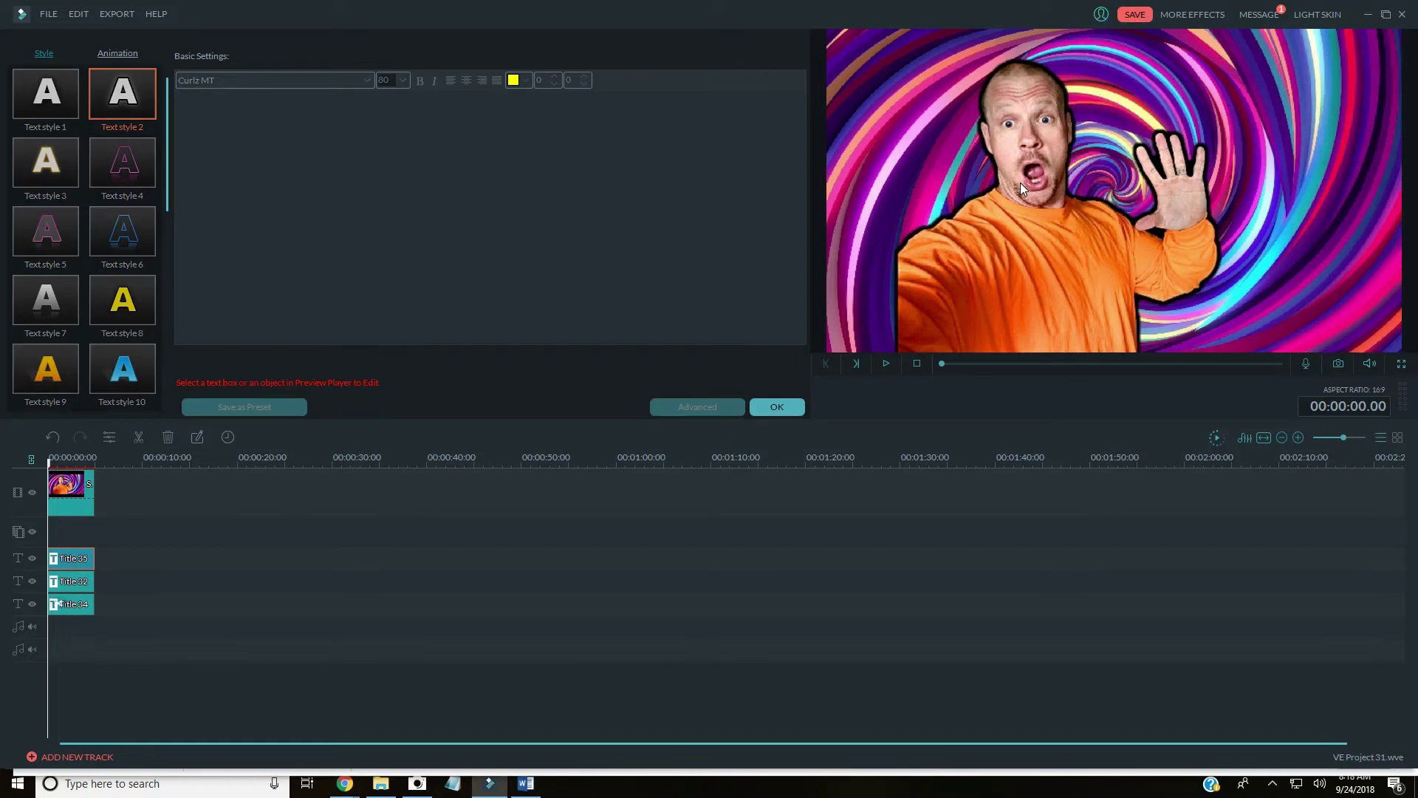
{"action": "left_click", "coordinate": [886, 363]}
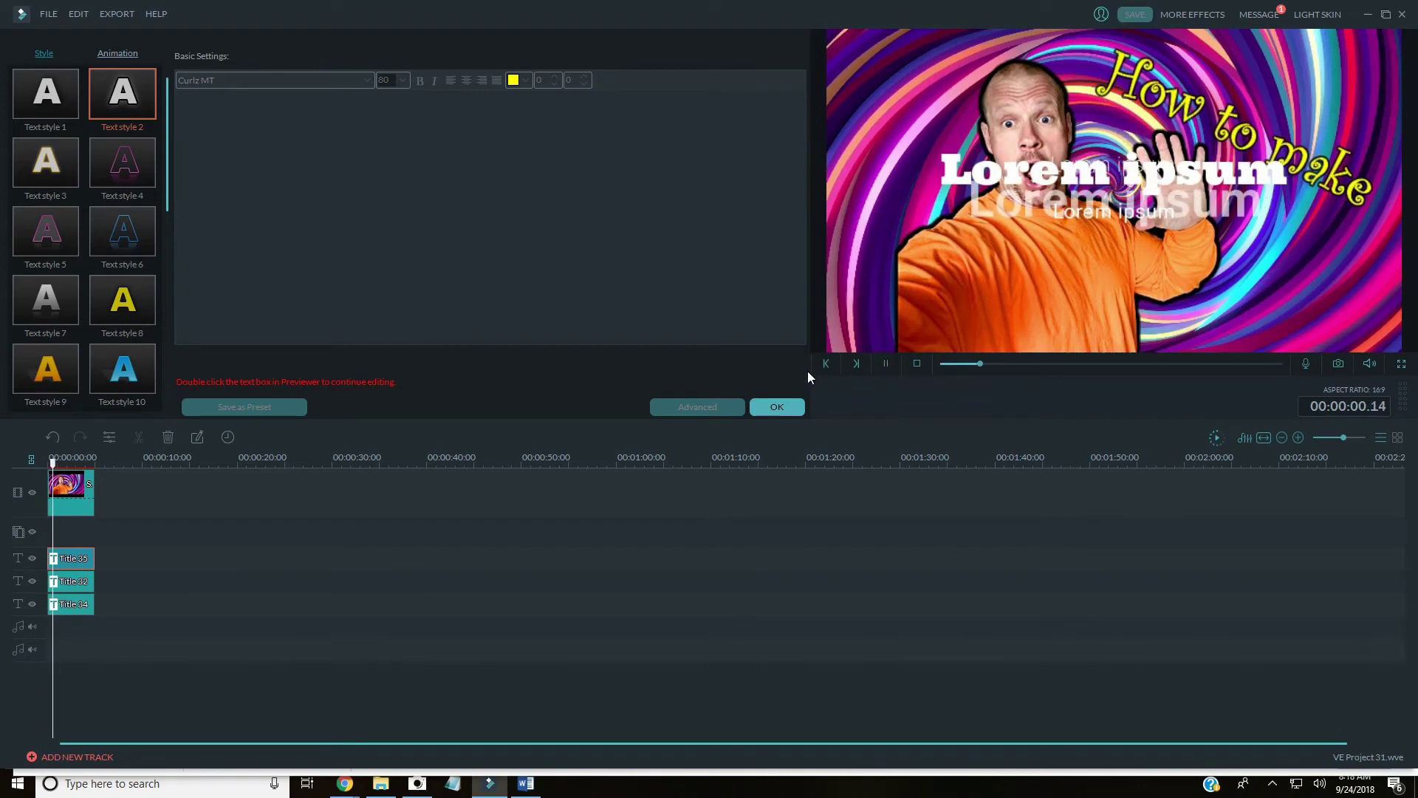
- Close the title editor, pause playback, and open the Title 32 clip for editing
{"action": "left_click", "coordinate": [776, 409]}
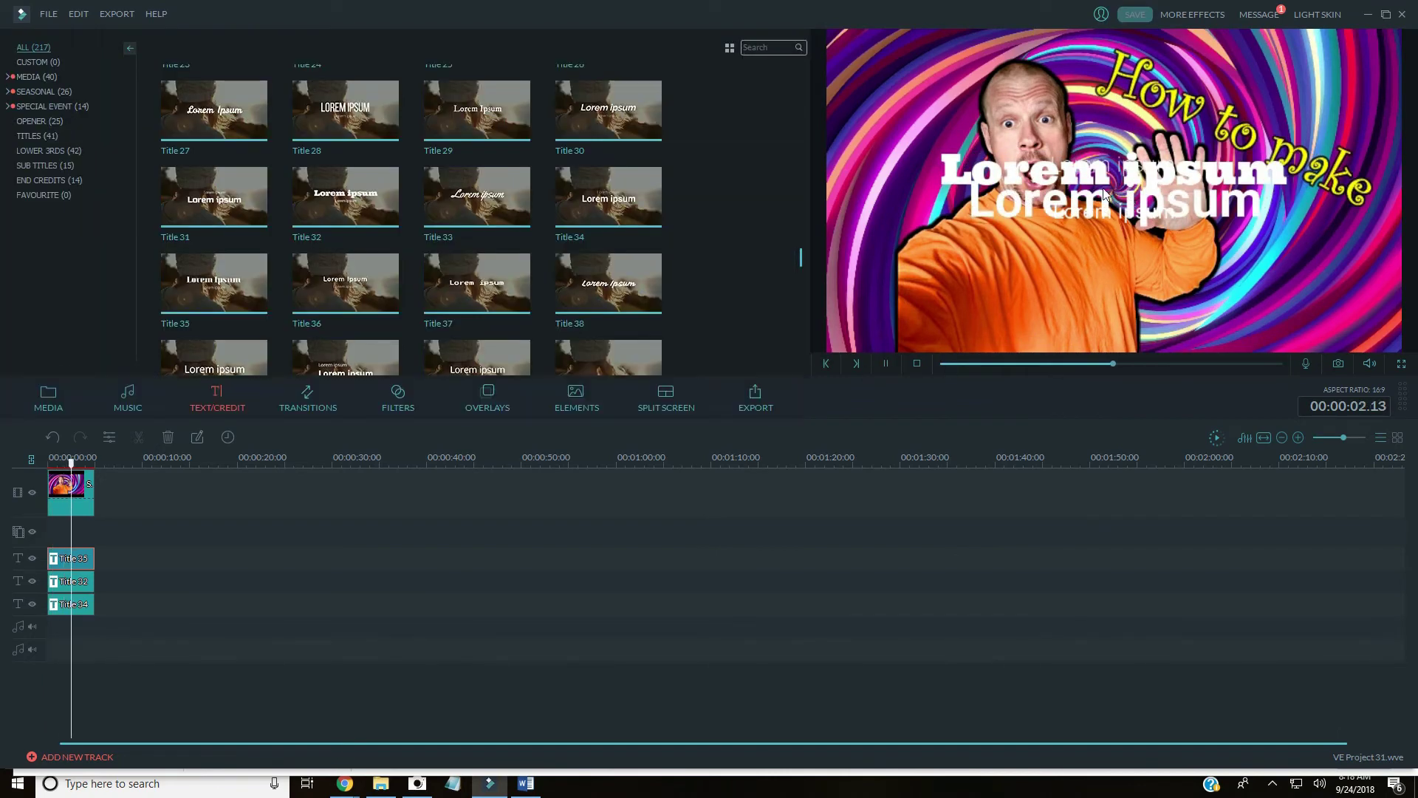
{"action": "left_click", "coordinate": [891, 362]}
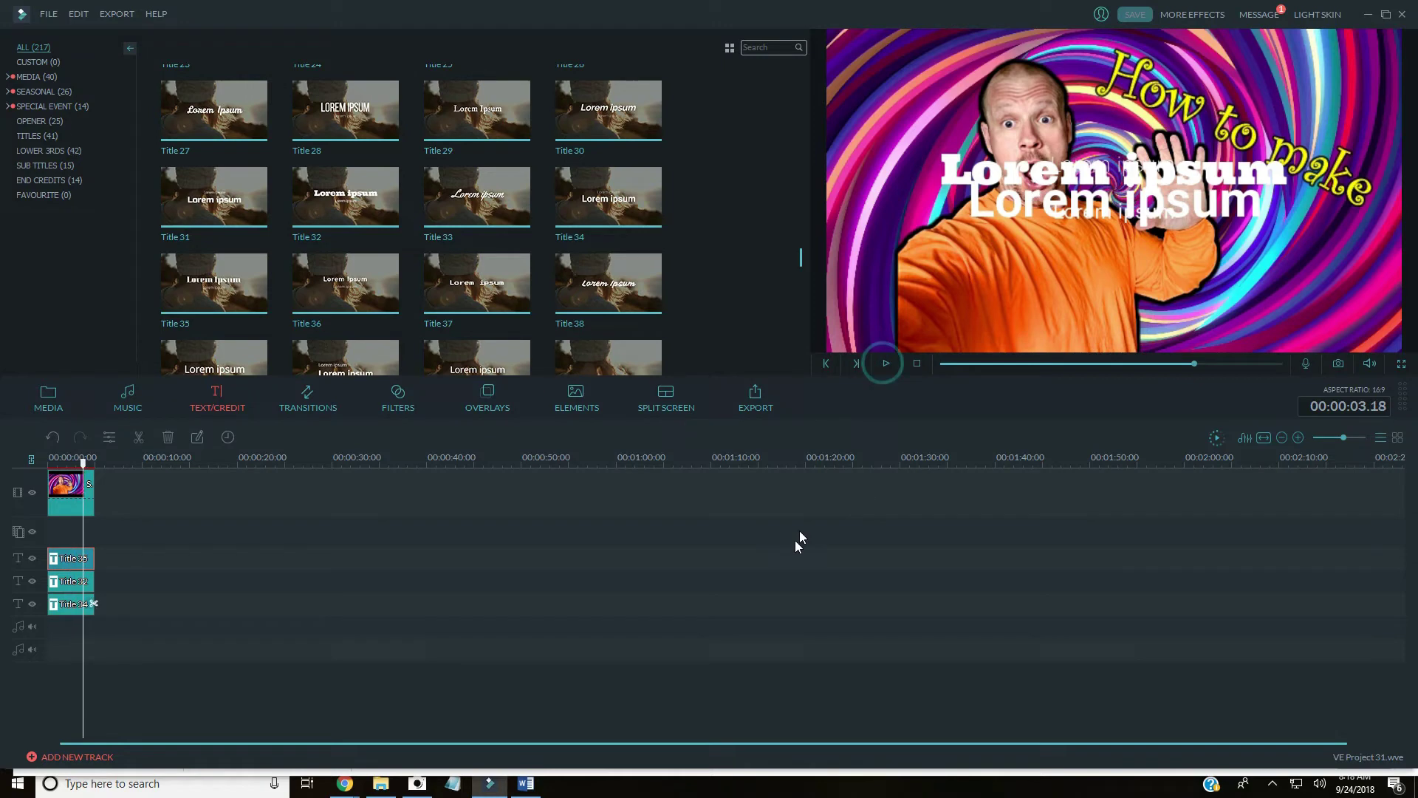
{"action": "left_click", "coordinate": [762, 571]}
{"action": "left_click", "coordinate": [72, 580]}
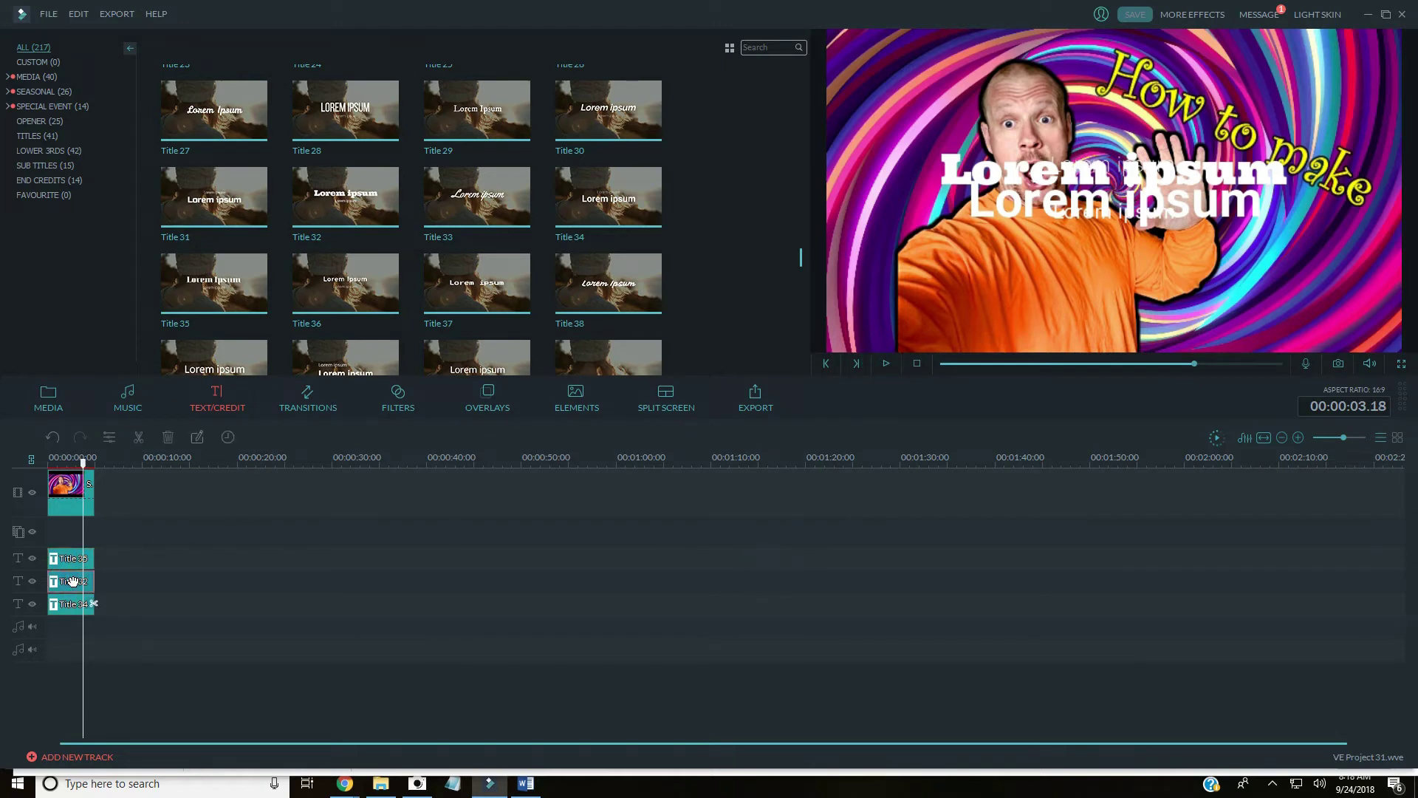
{"action": "right_click", "coordinate": [72, 580]}
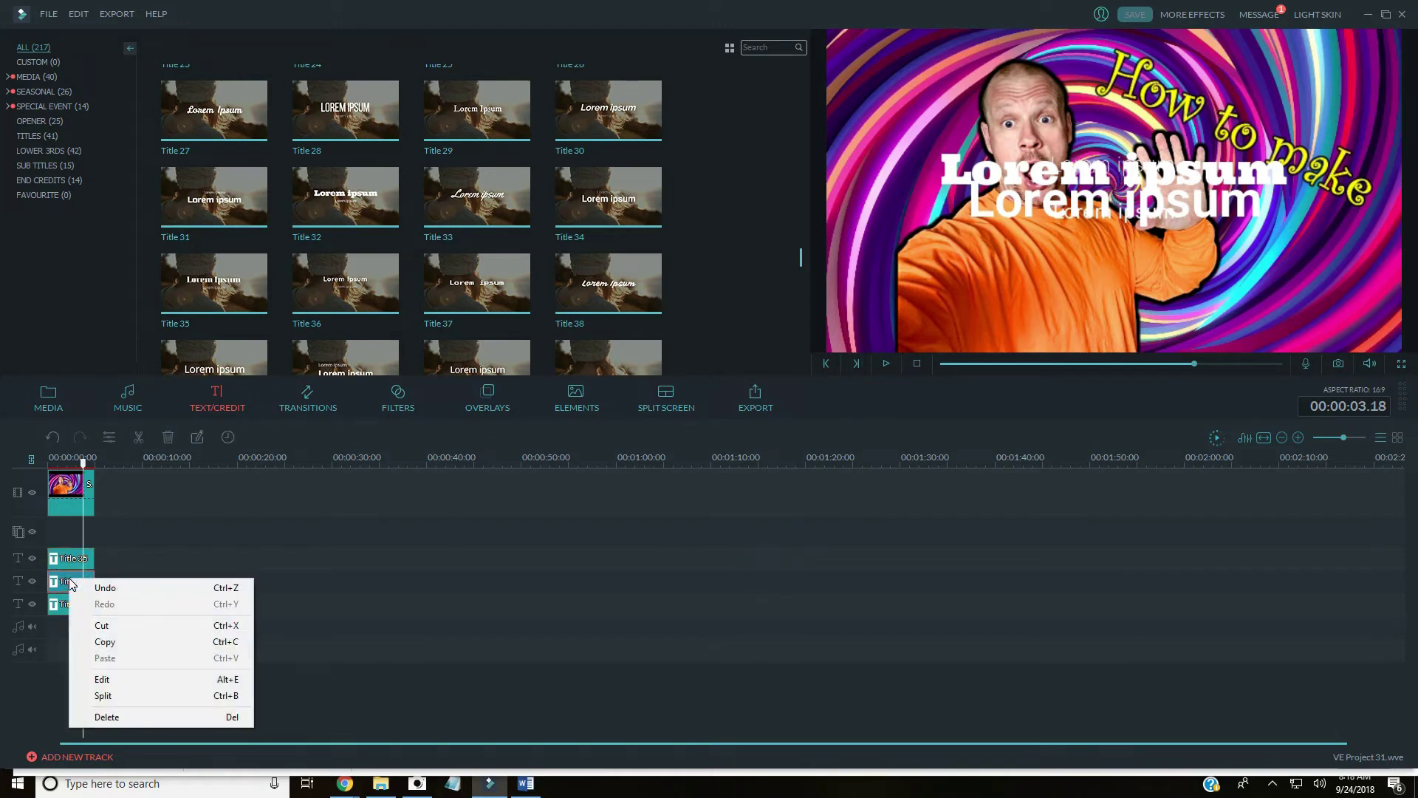
{"action": "left_click", "coordinate": [101, 677]}
- Move the bold Lorem ipsum title to the lower left, clear the small one, and highlight the bottom placeholder
{"action": "left_click", "coordinate": [1176, 178]}
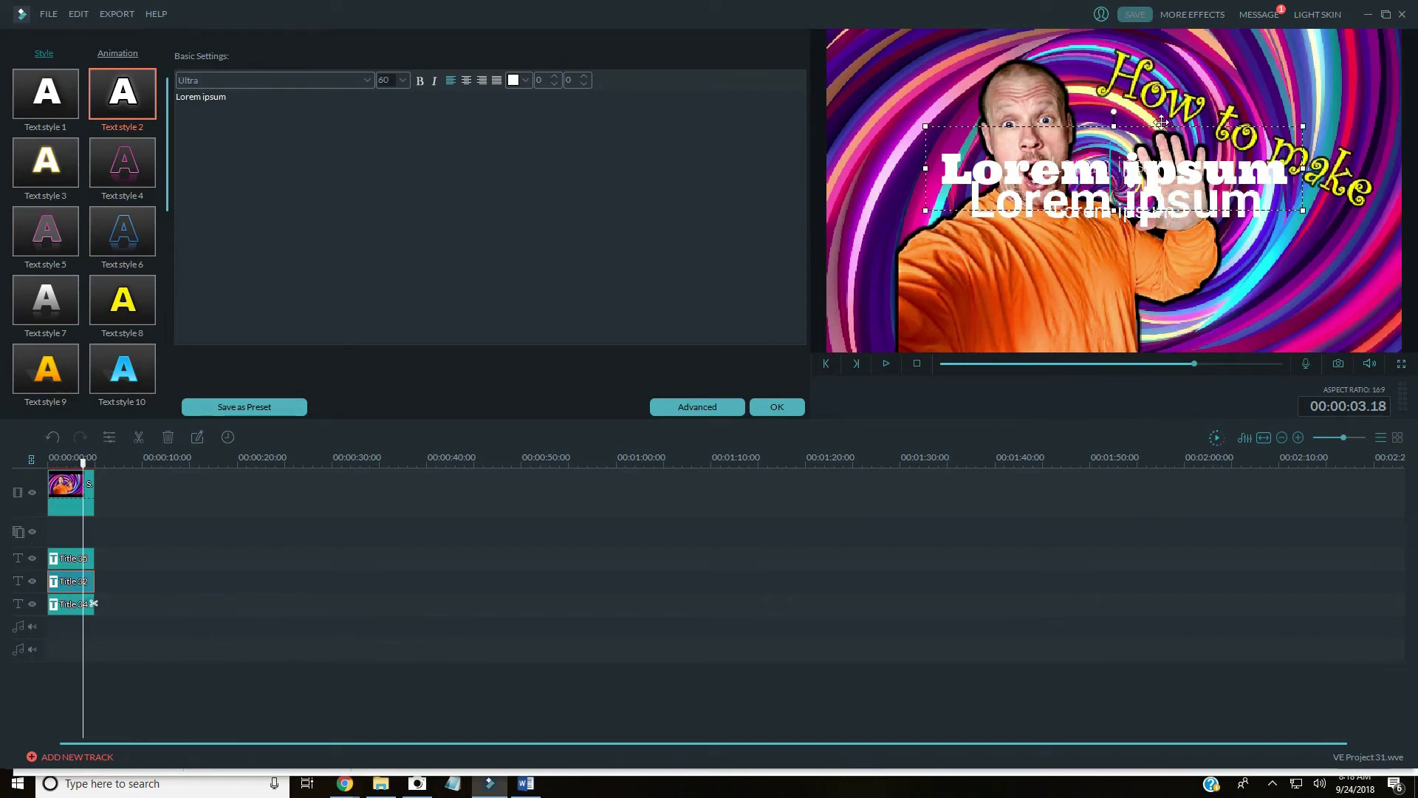
{"action": "left_click_drag", "start_coordinate": [1161, 122], "coordinate": [1088, 266]}
{"action": "left_click", "coordinate": [1092, 210]}
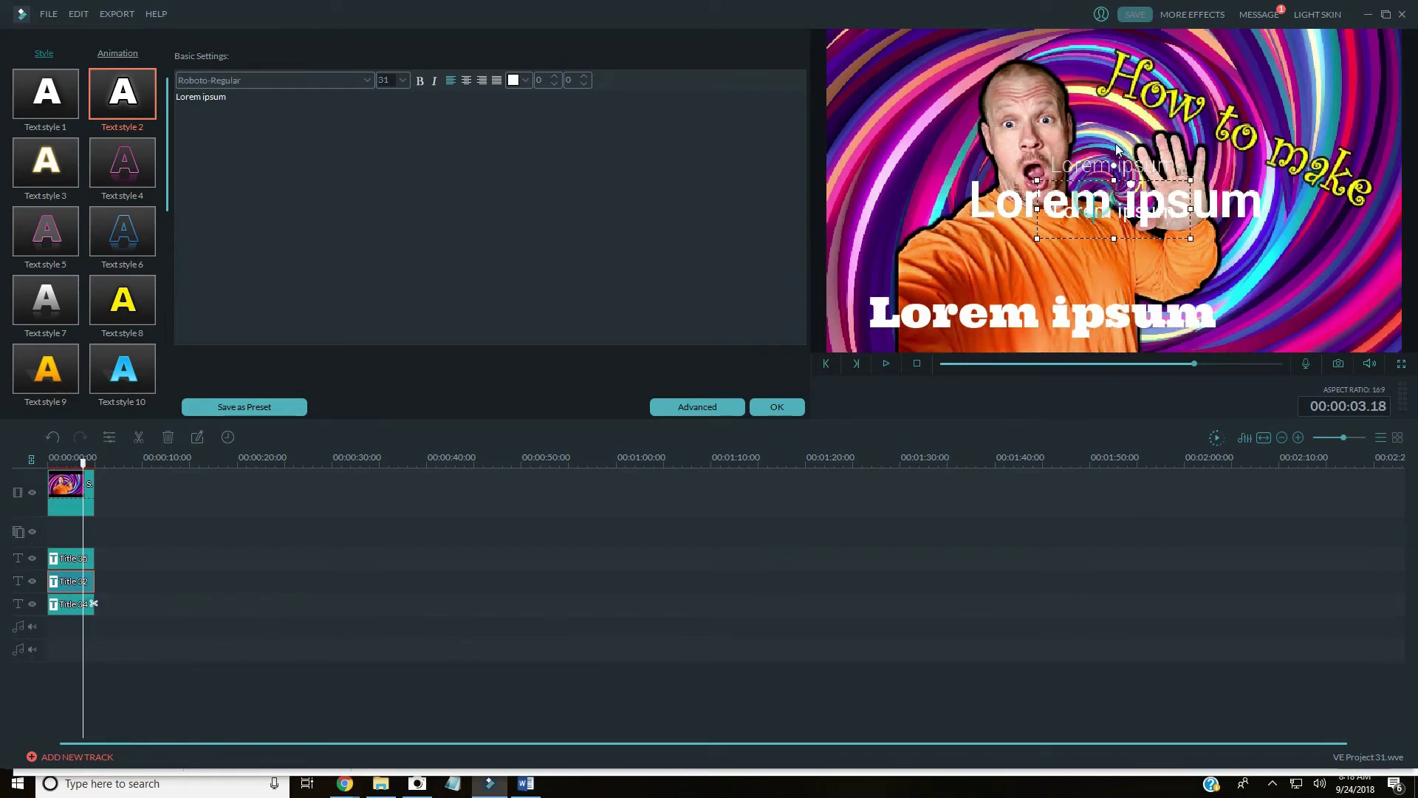
{"action": "left_click_drag", "start_coordinate": [1179, 201], "coordinate": [1027, 214]}
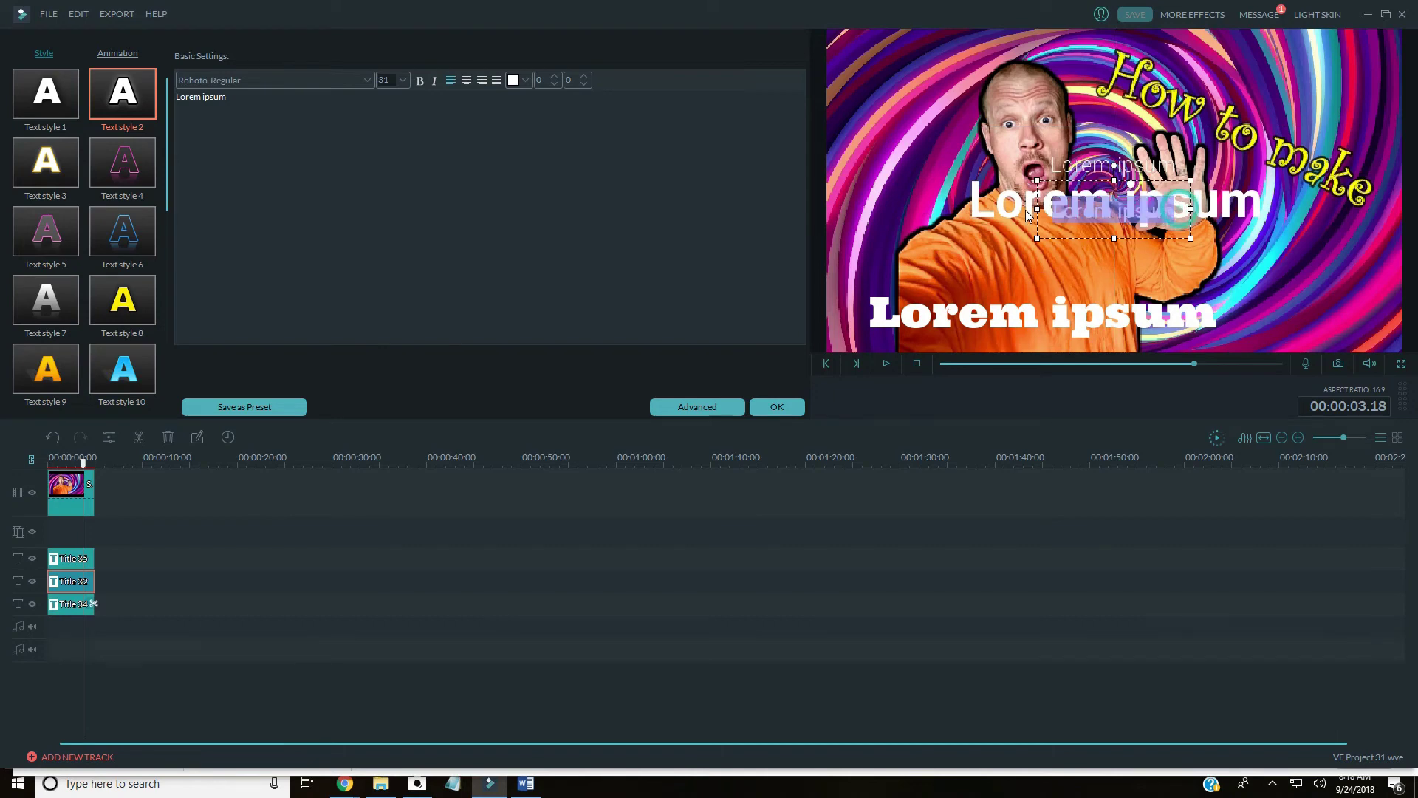
{"action": "key", "text": "BackSpace"}
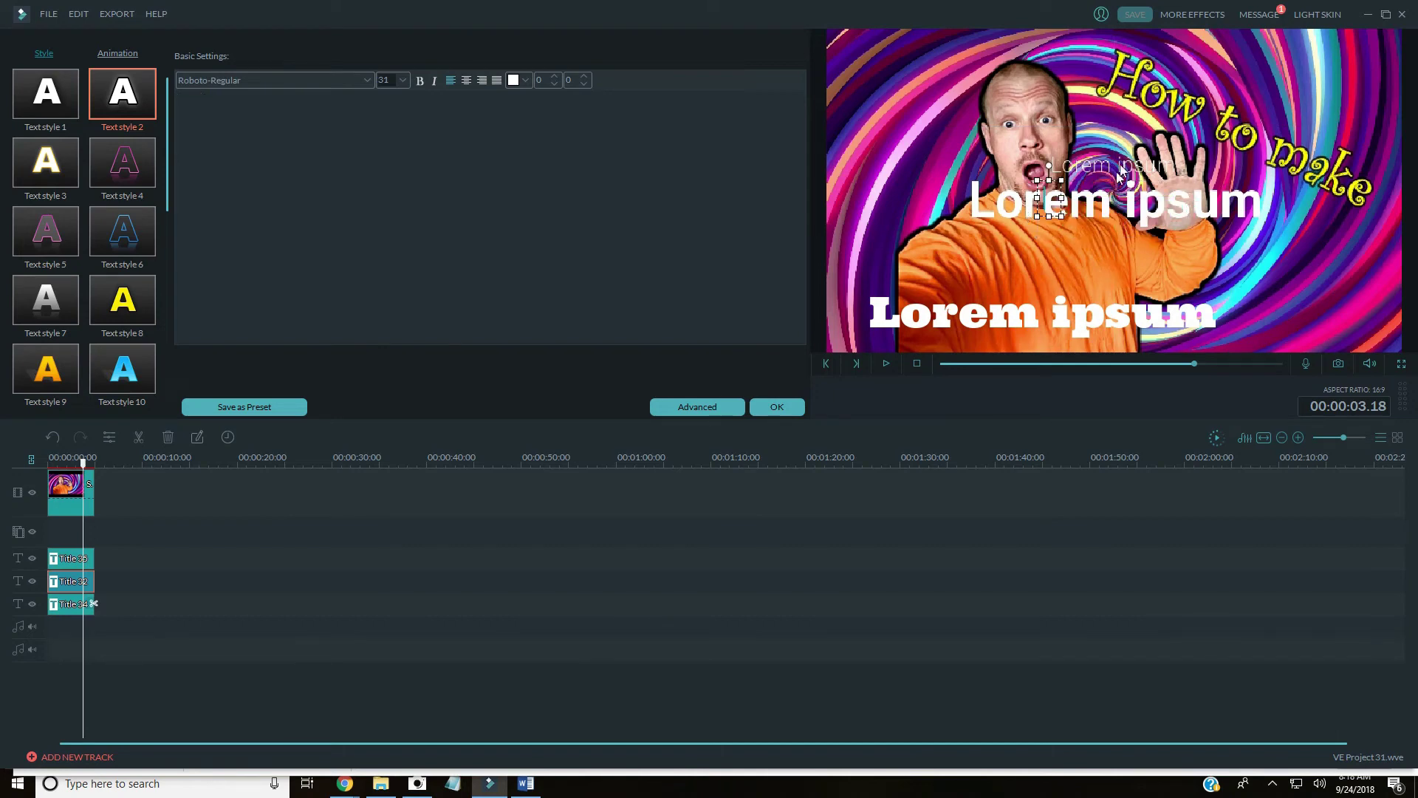
{"action": "left_click", "coordinate": [1119, 173]}
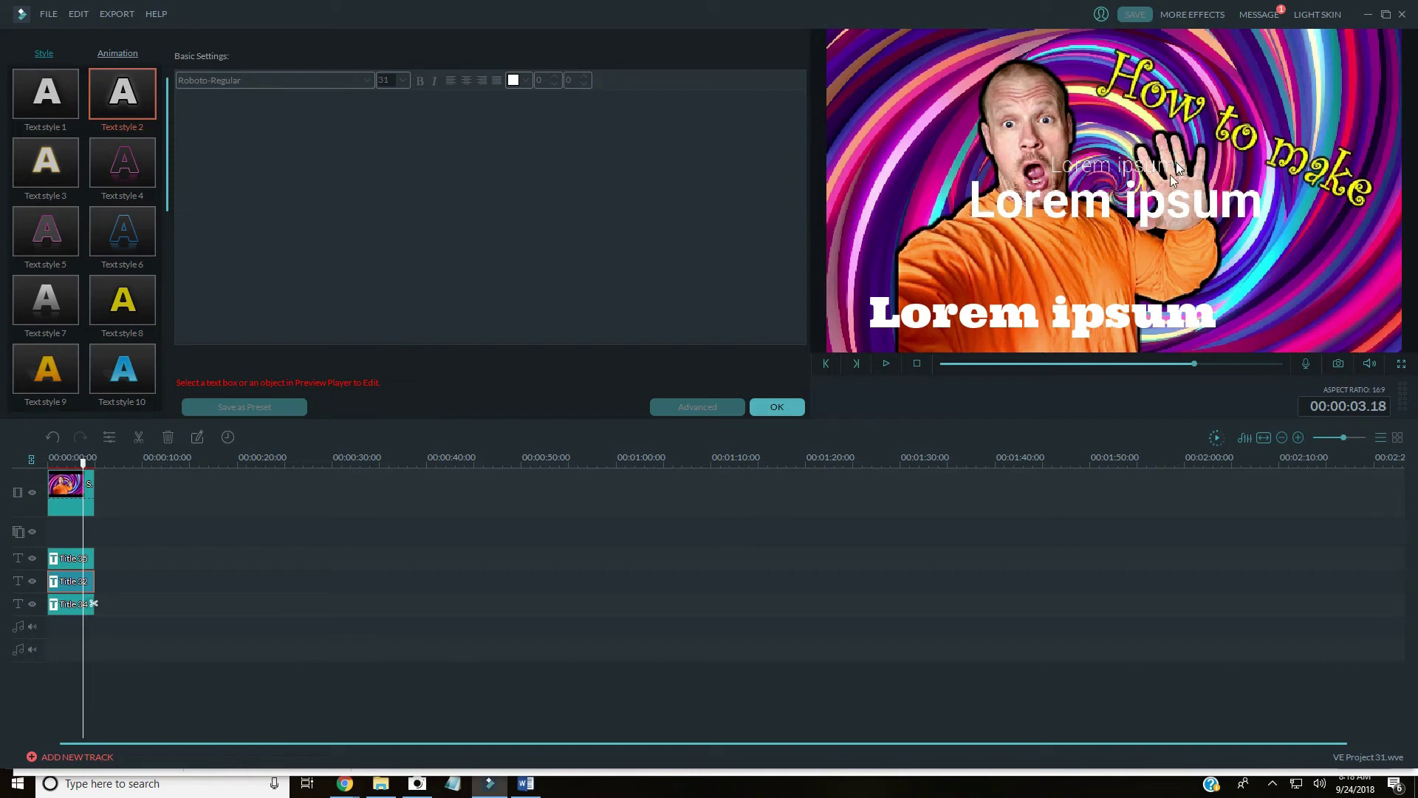
{"action": "left_click", "coordinate": [1216, 272]}
{"action": "left_click_drag", "start_coordinate": [1220, 310], "coordinate": [830, 300]}
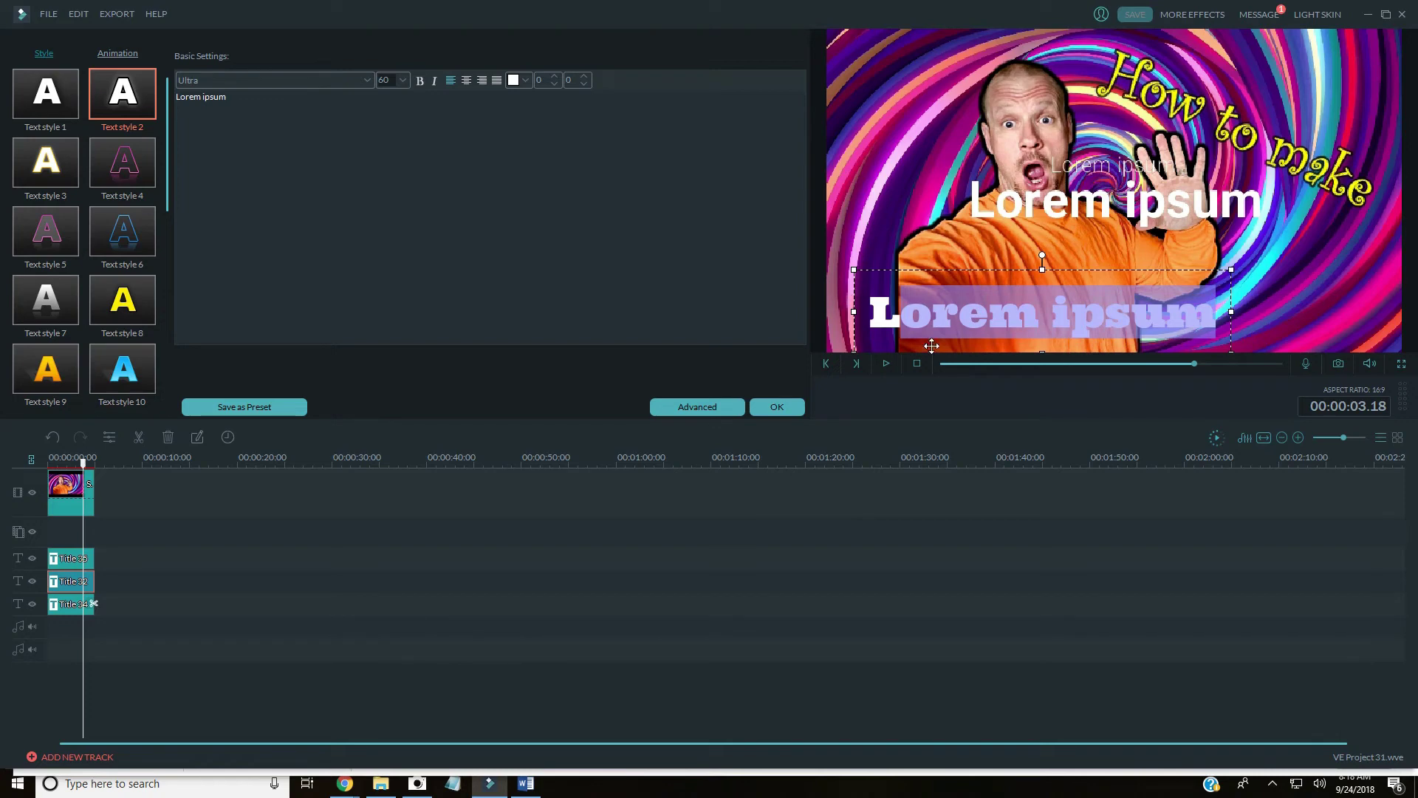
- Replace the placeholder with 'AMAZING THUMBNAILS!!!', correcting typos along the way
{"action": "key", "text": "BackSpace"}
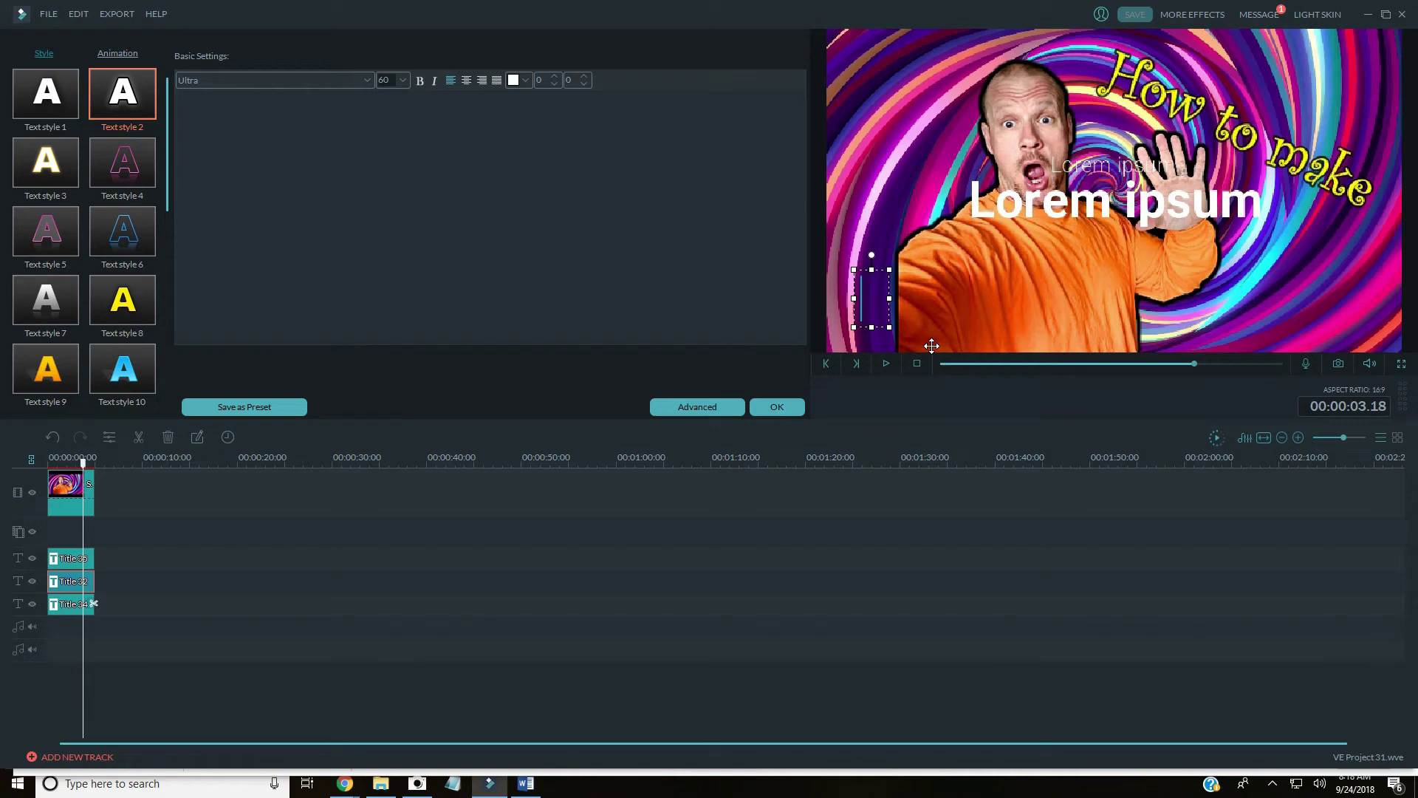
{"action": "type", "text": "ama"}
{"action": "key", "text": "BackSpace"}
{"action": "key", "text": "BackSpace"}
{"action": "key", "text": "BackSpace"}
{"action": "type", "text": "AMAA"}
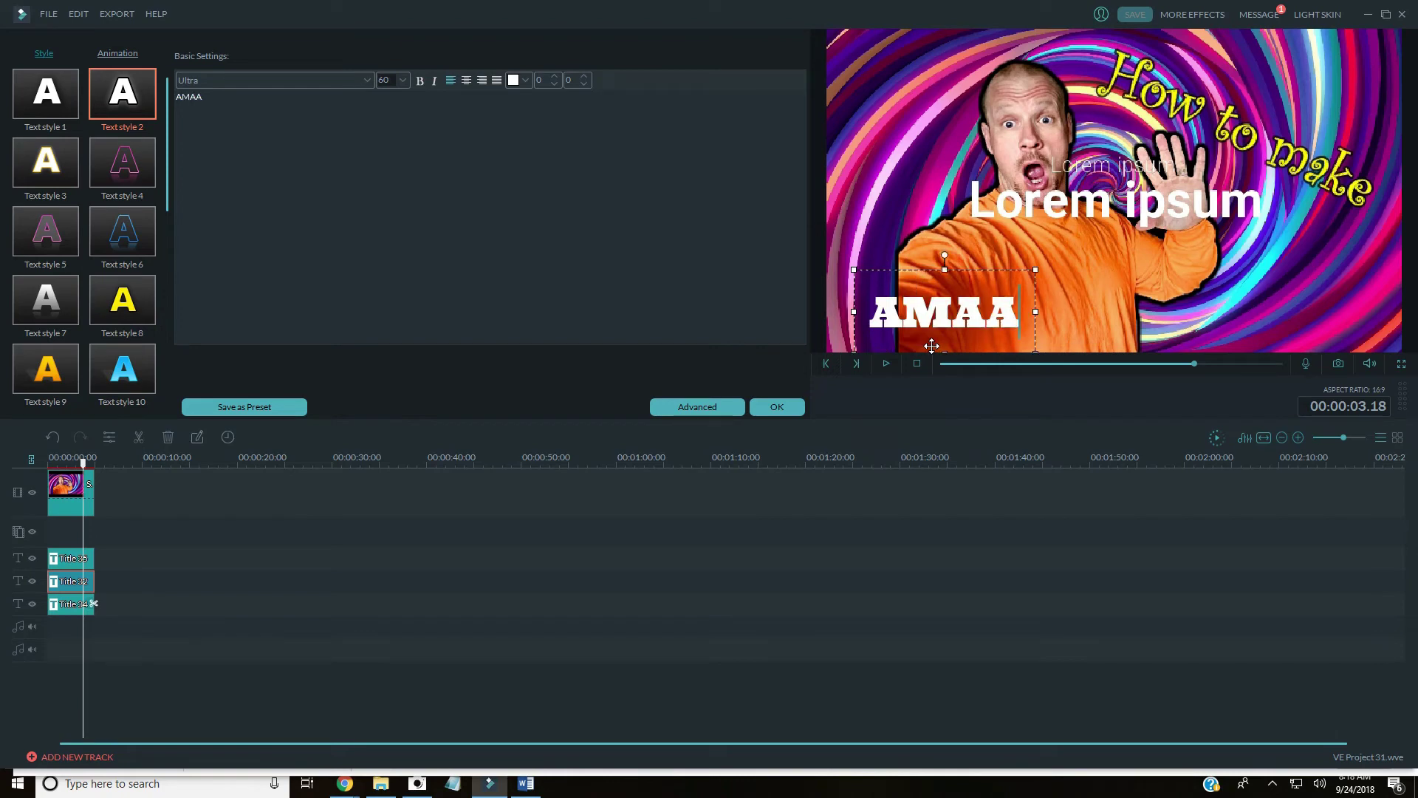
{"action": "key", "text": "BackSpace"}
{"action": "type", "text": "ZIN"}
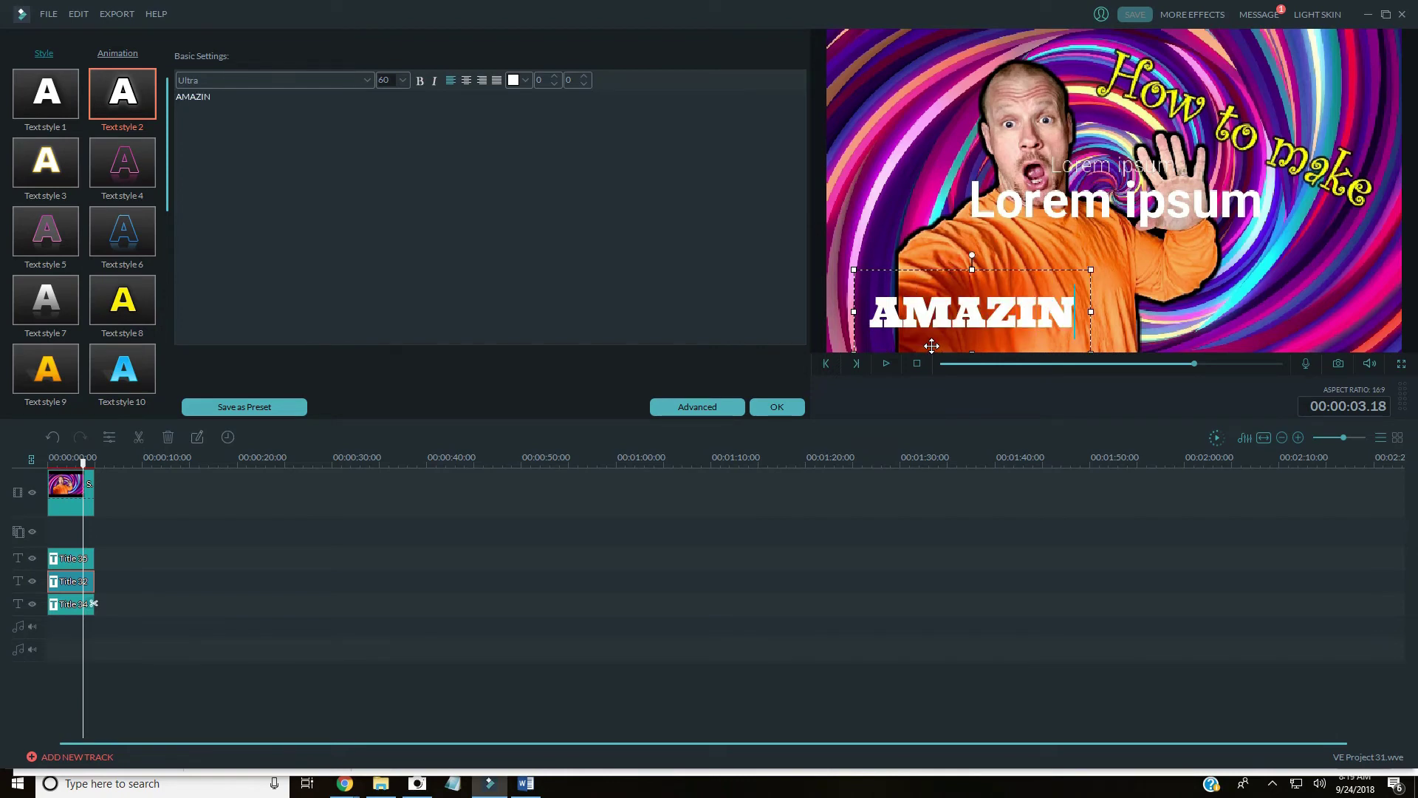
{"action": "type", "text": "G THI"}
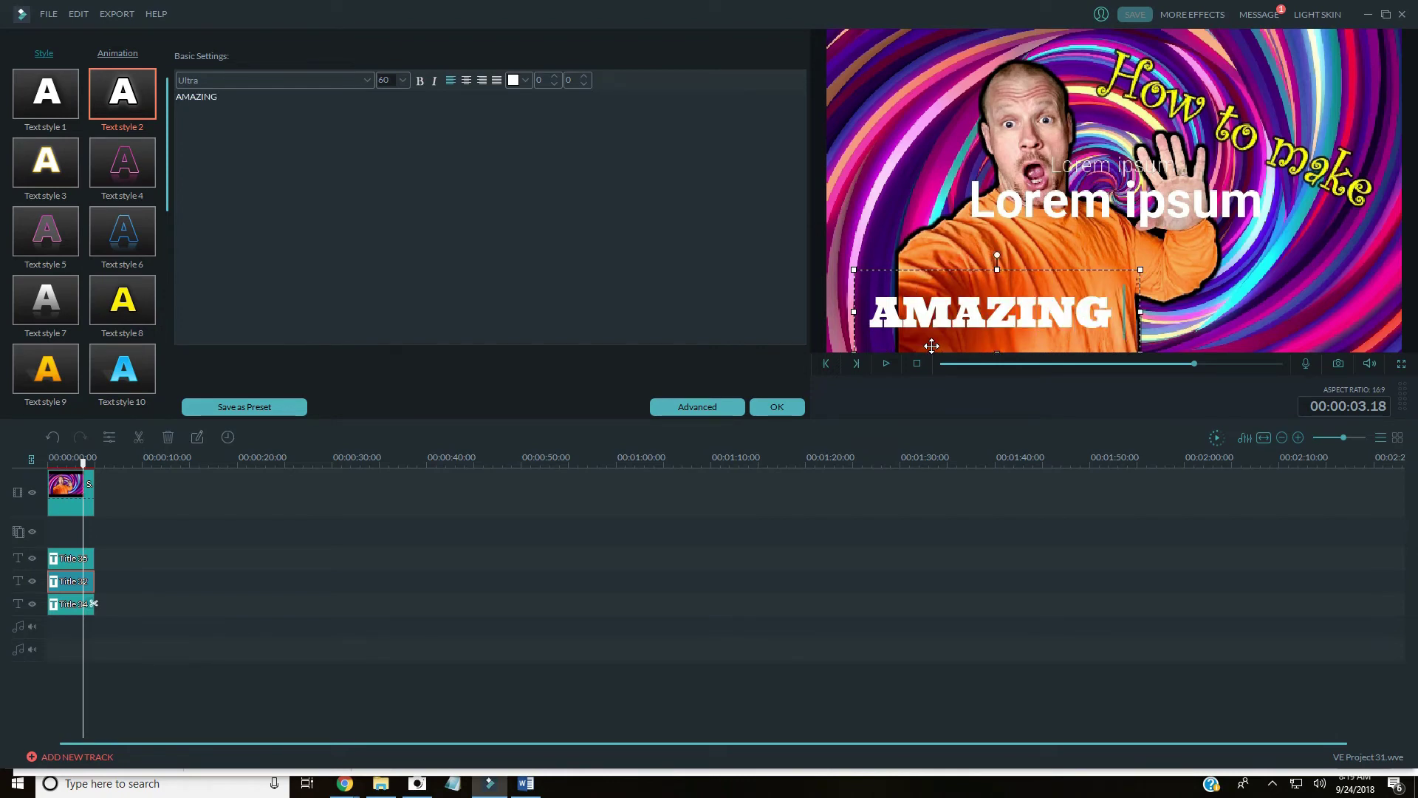
{"action": "key", "text": "BackSpace"}
{"action": "type", "text": "UMB"}
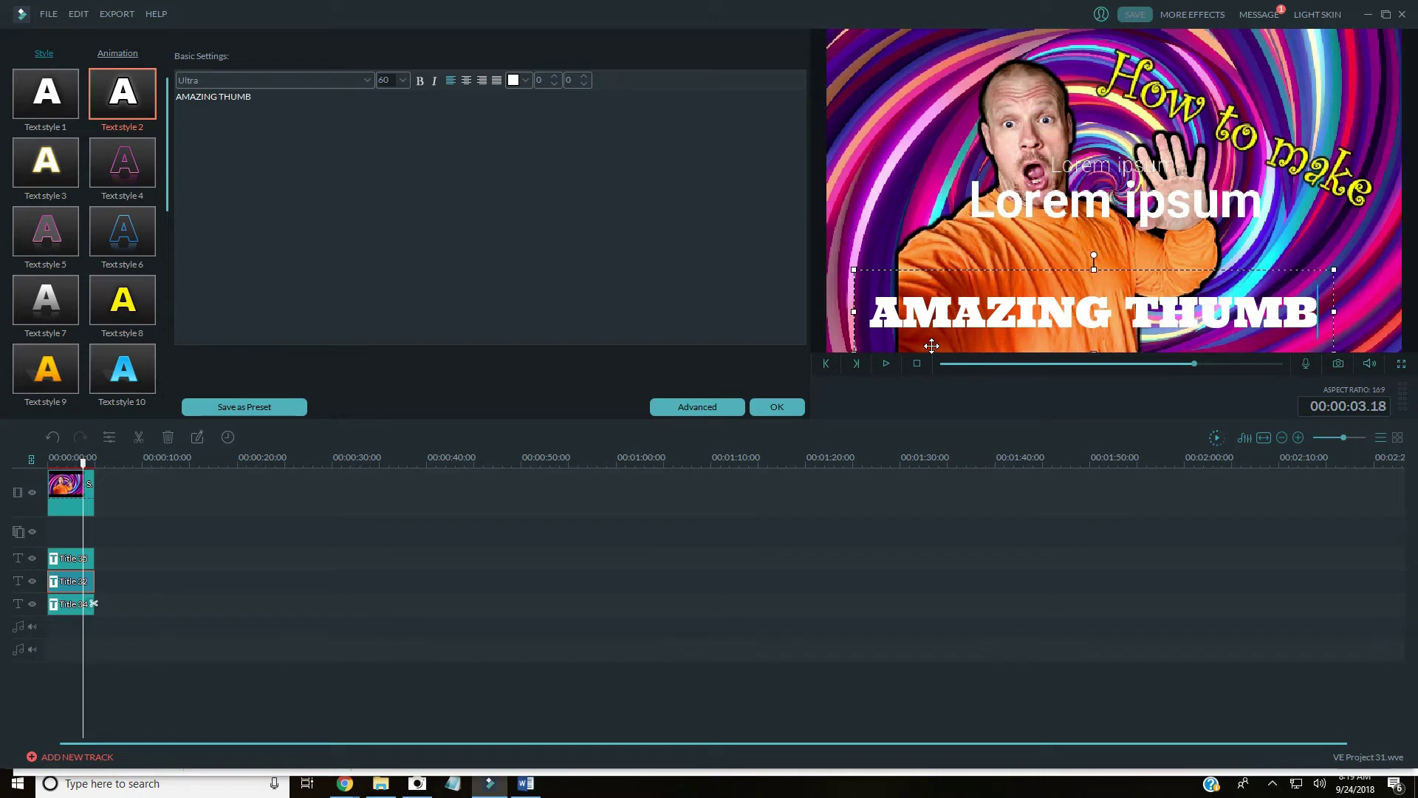
{"action": "type", "text": "NAIOLS!!!"}
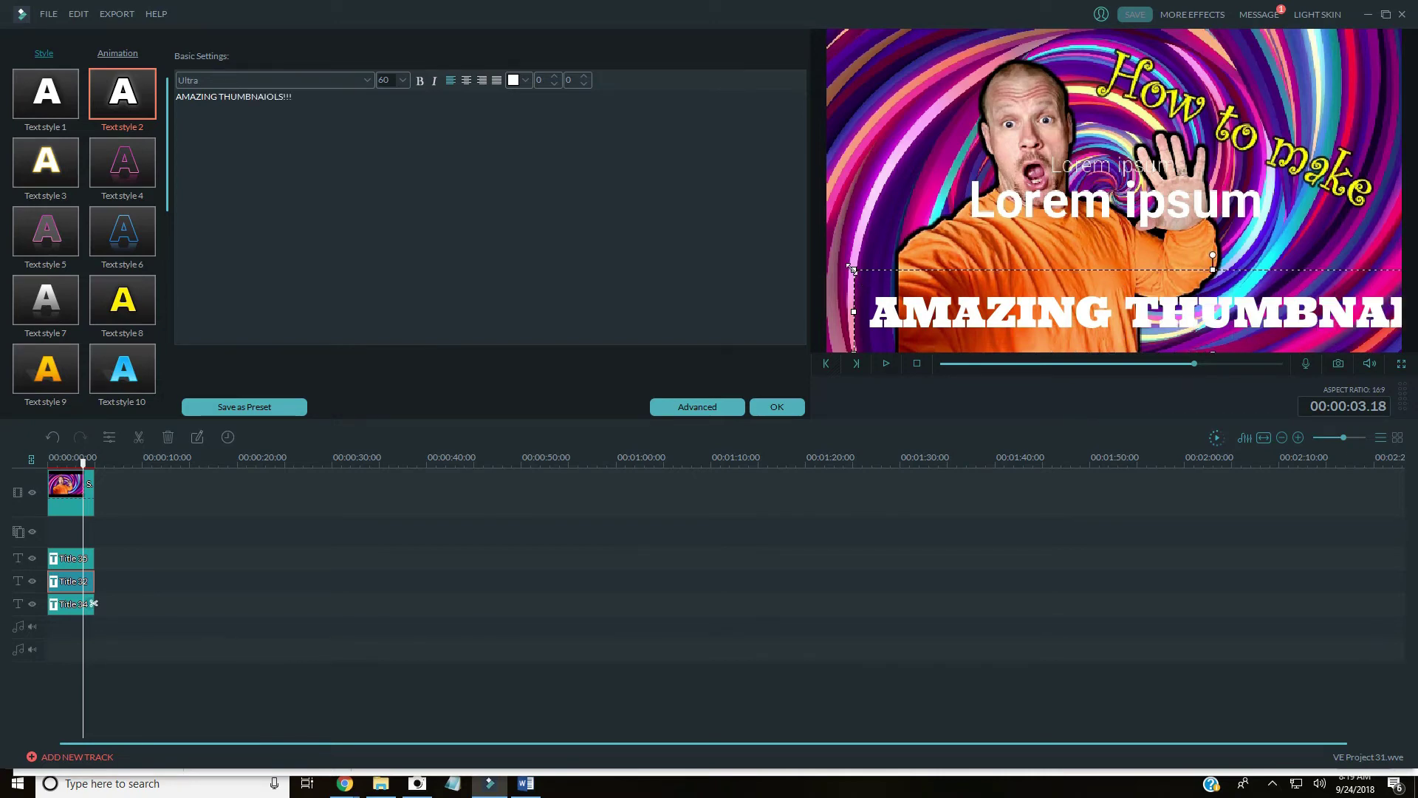
- Shrink the title to fit the frame and remove the stray O from THUMBNAILS
{"action": "left_click_drag", "start_coordinate": [849, 266], "coordinate": [893, 230]}
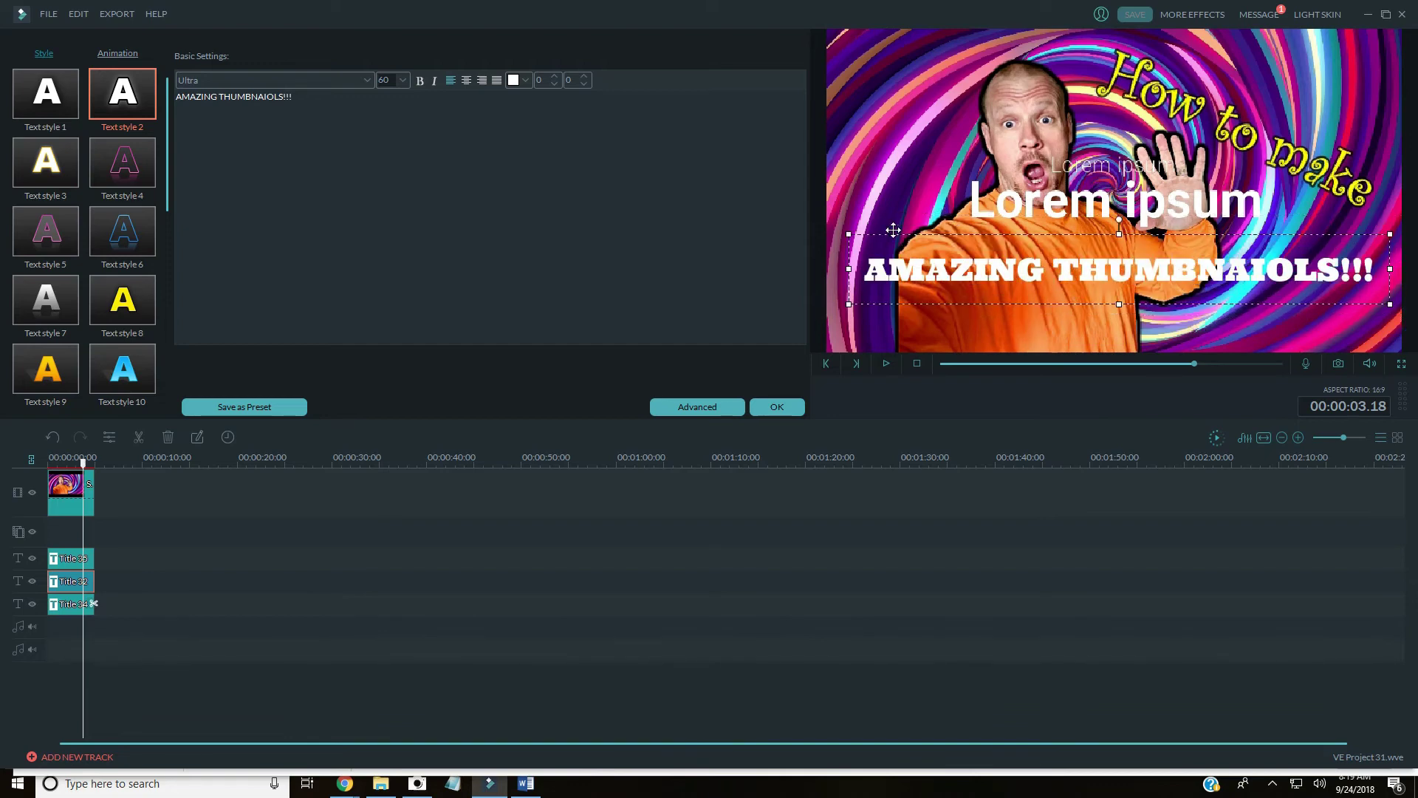
{"action": "left_click", "coordinate": [1291, 270]}
{"action": "key", "text": "BackSpace"}
{"action": "left_click", "coordinate": [1067, 211]}
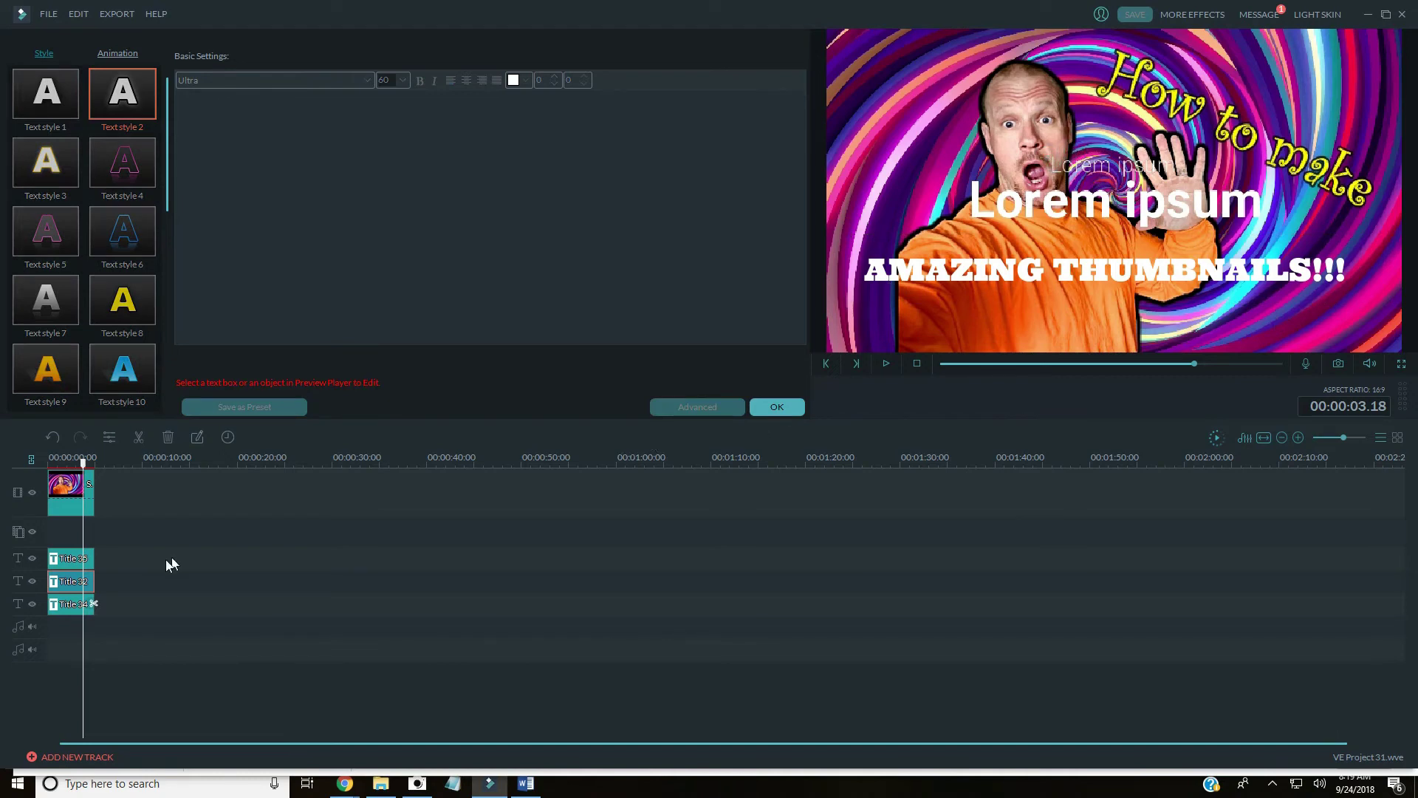
{"action": "right_click", "coordinate": [70, 604]}
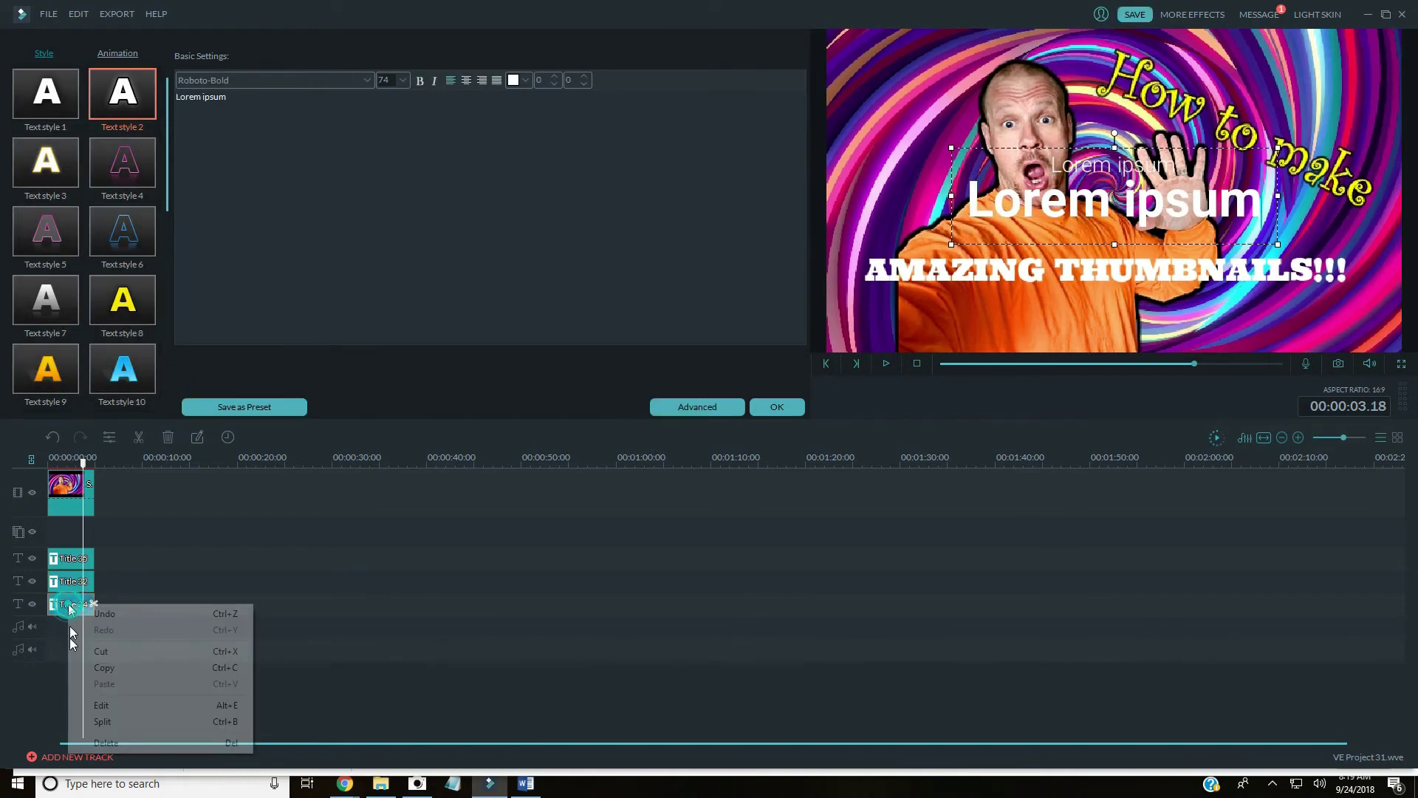
- Delete the leftover Lorem ipsum title clip and close the title editor
{"action": "left_click", "coordinate": [104, 743]}
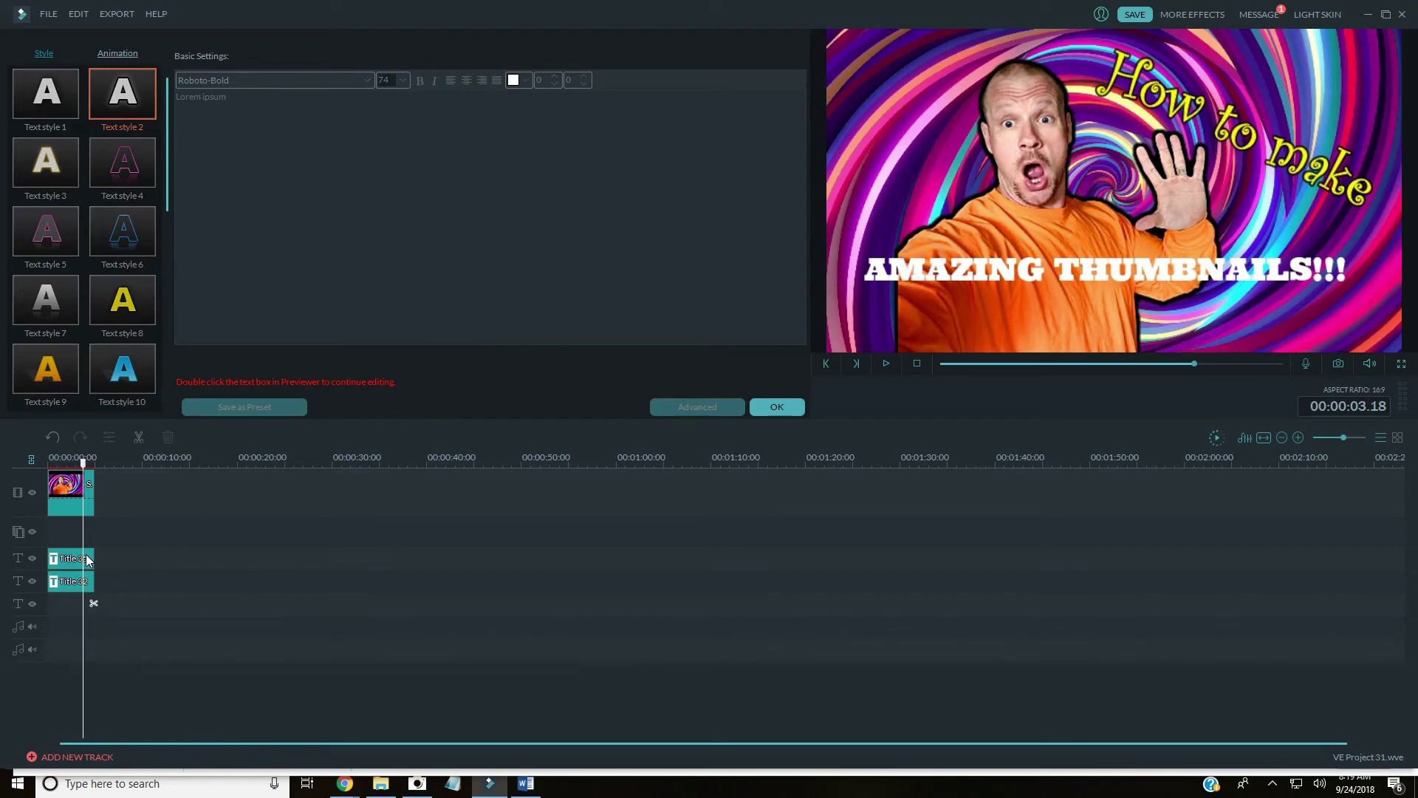
{"action": "right_click", "coordinate": [61, 582]}
{"action": "left_click", "coordinate": [95, 694]}
{"action": "left_click", "coordinate": [791, 410]}
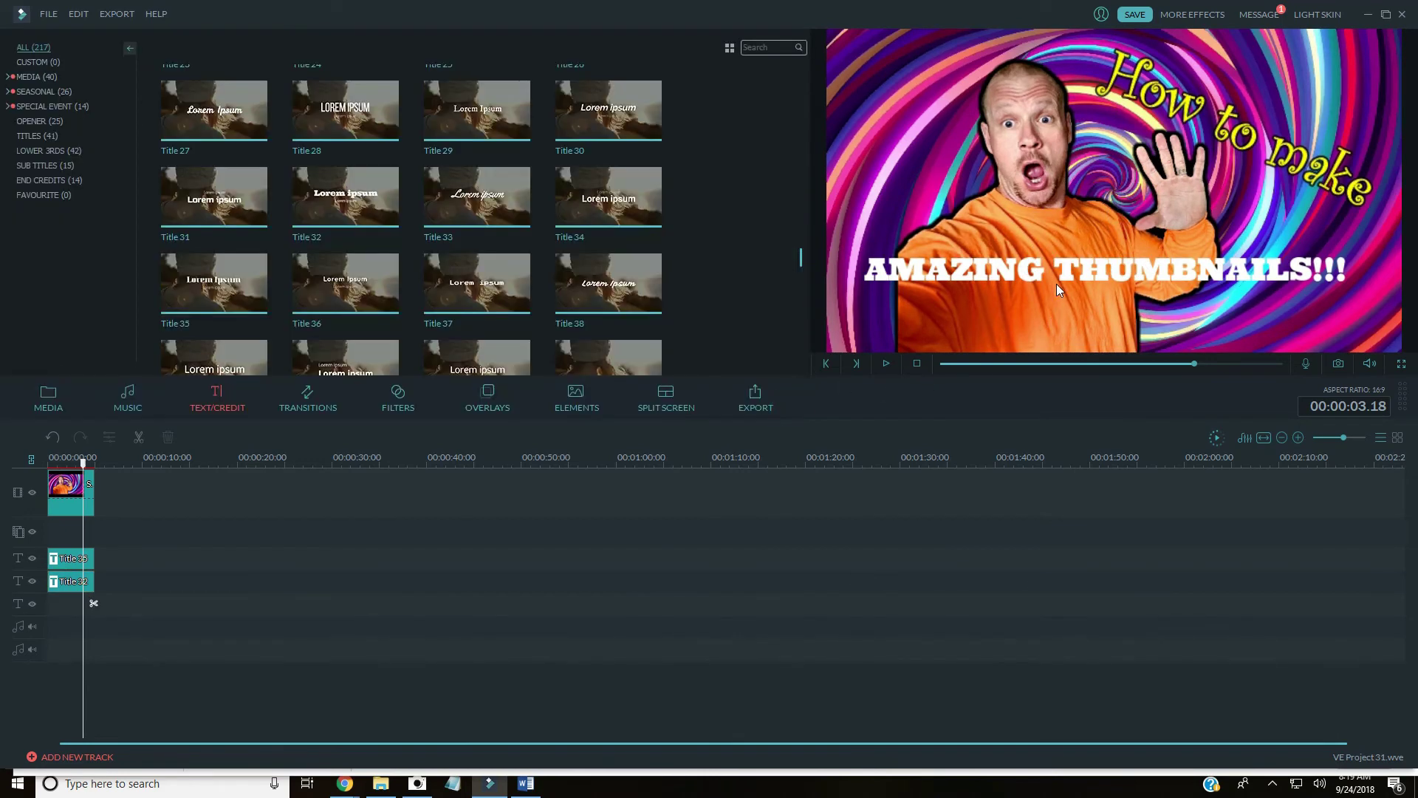
- Reopen the 'AMAZING THUMBNAILS!!!' title for editing and widen its box slightly left
{"action": "right_click", "coordinate": [72, 581]}
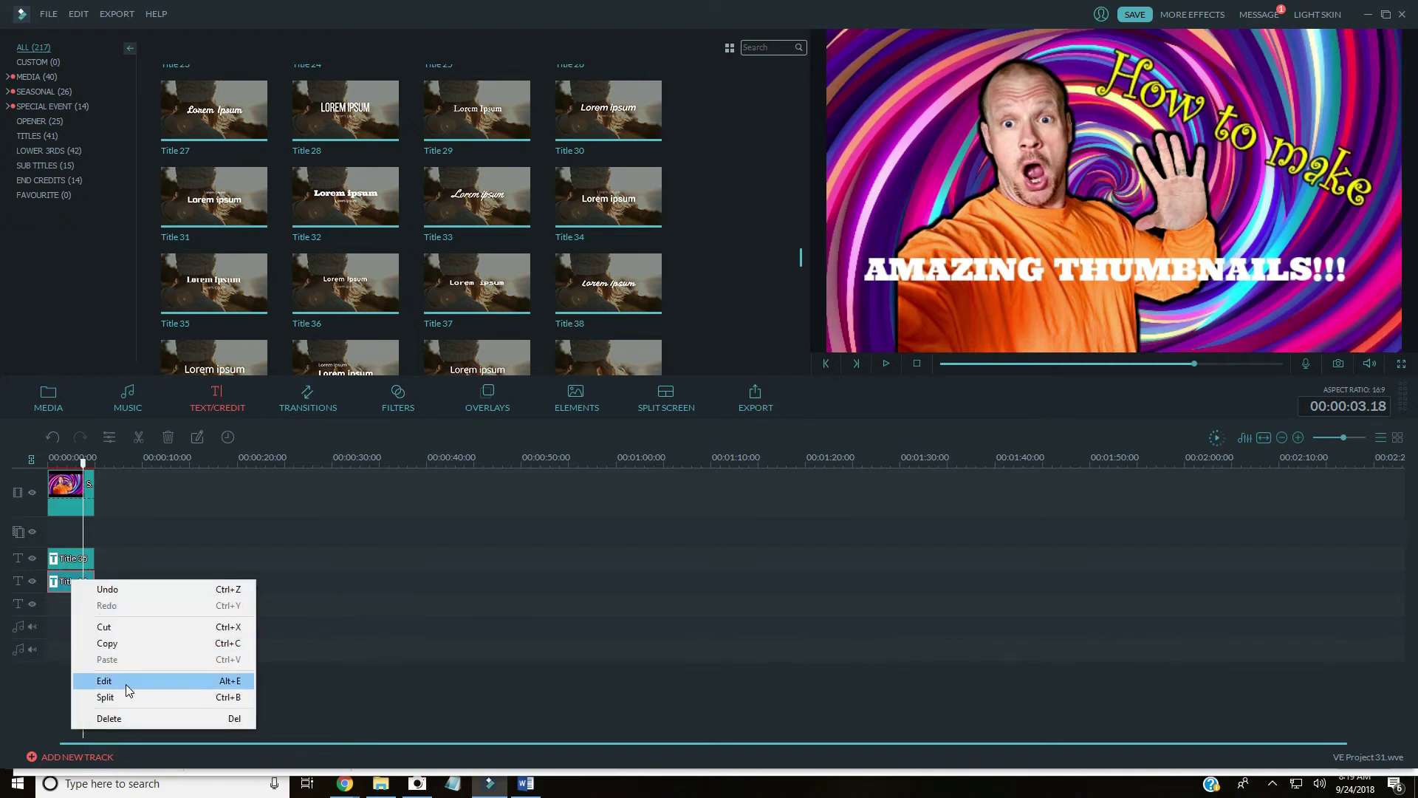
{"action": "left_click", "coordinate": [126, 681]}
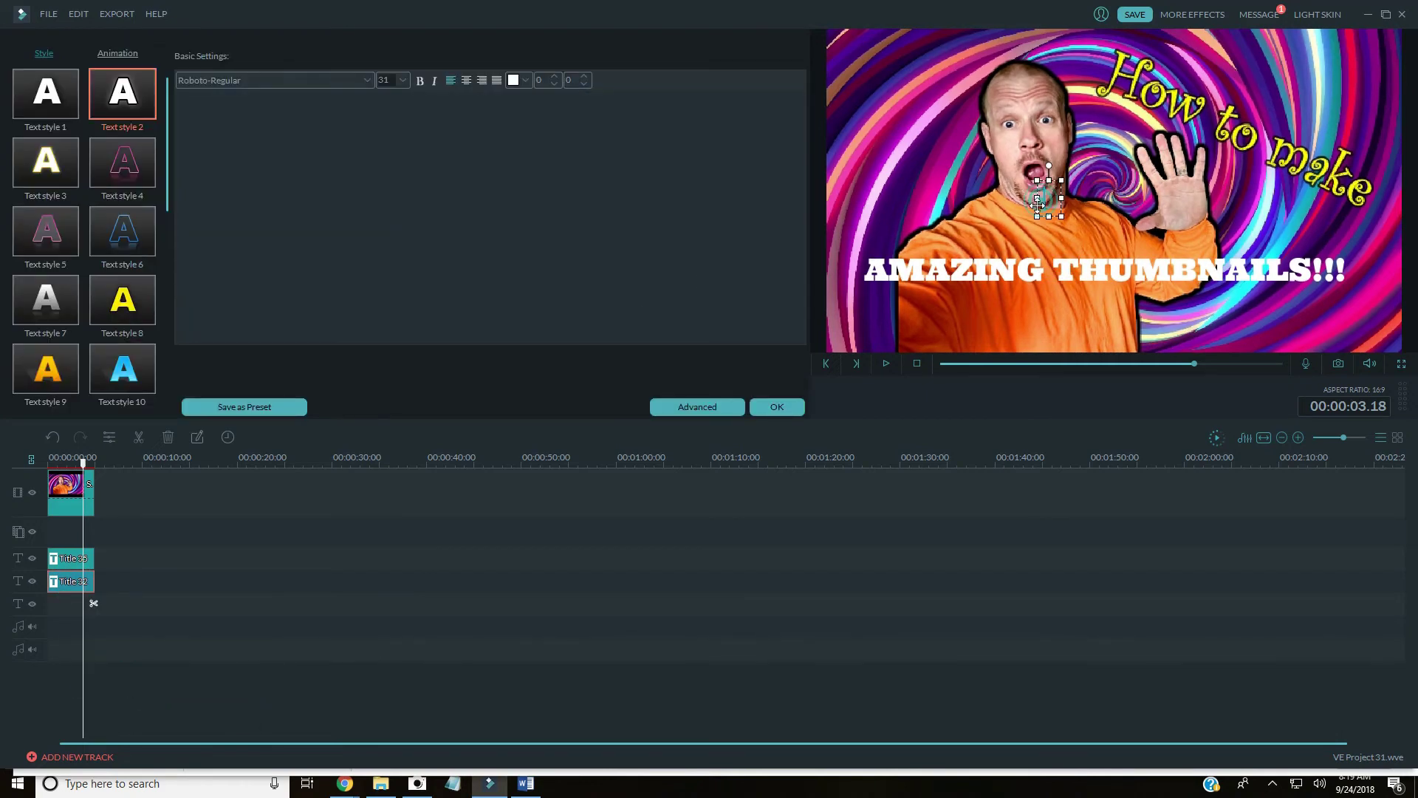
{"action": "left_click", "coordinate": [975, 277]}
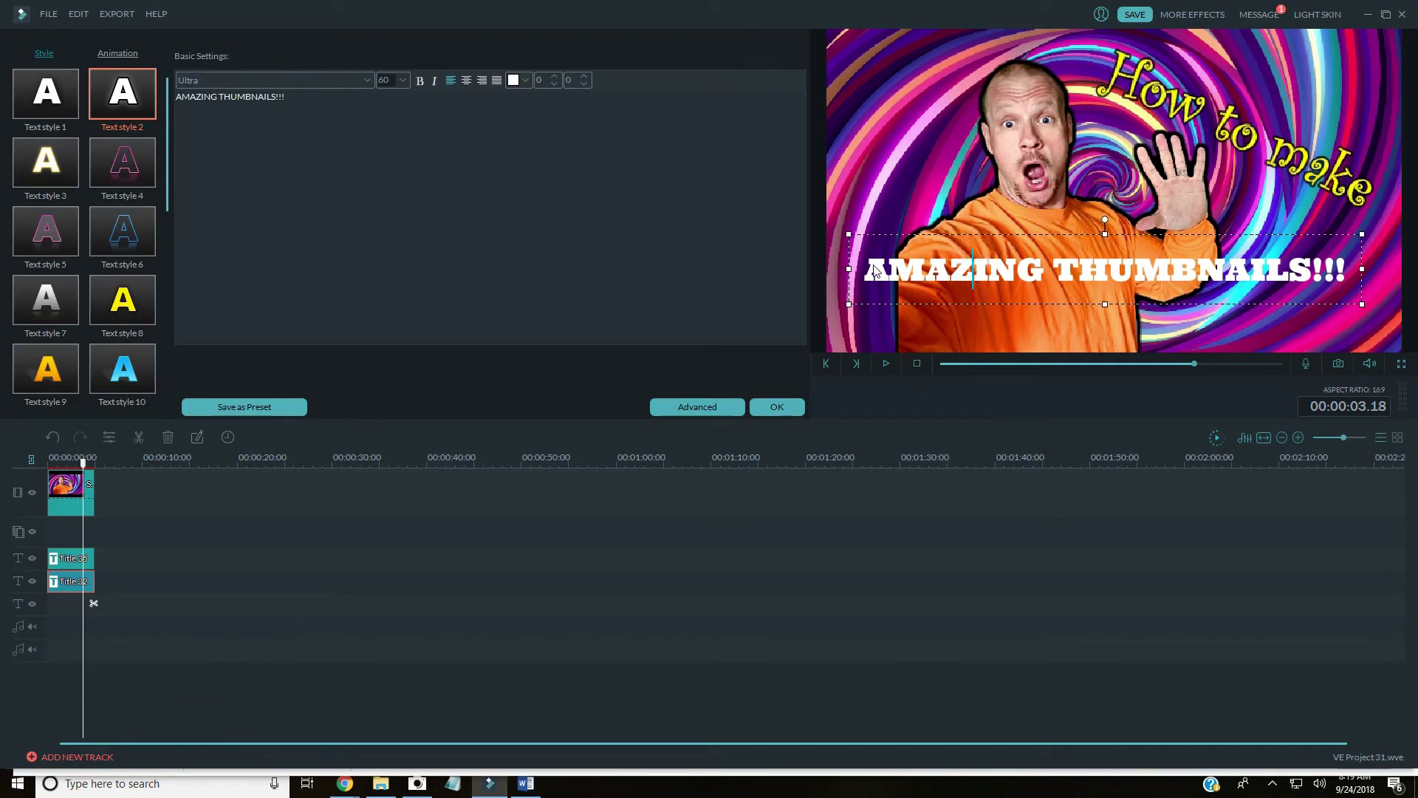
{"action": "left_click_drag", "start_coordinate": [839, 225], "coordinate": [830, 220]}
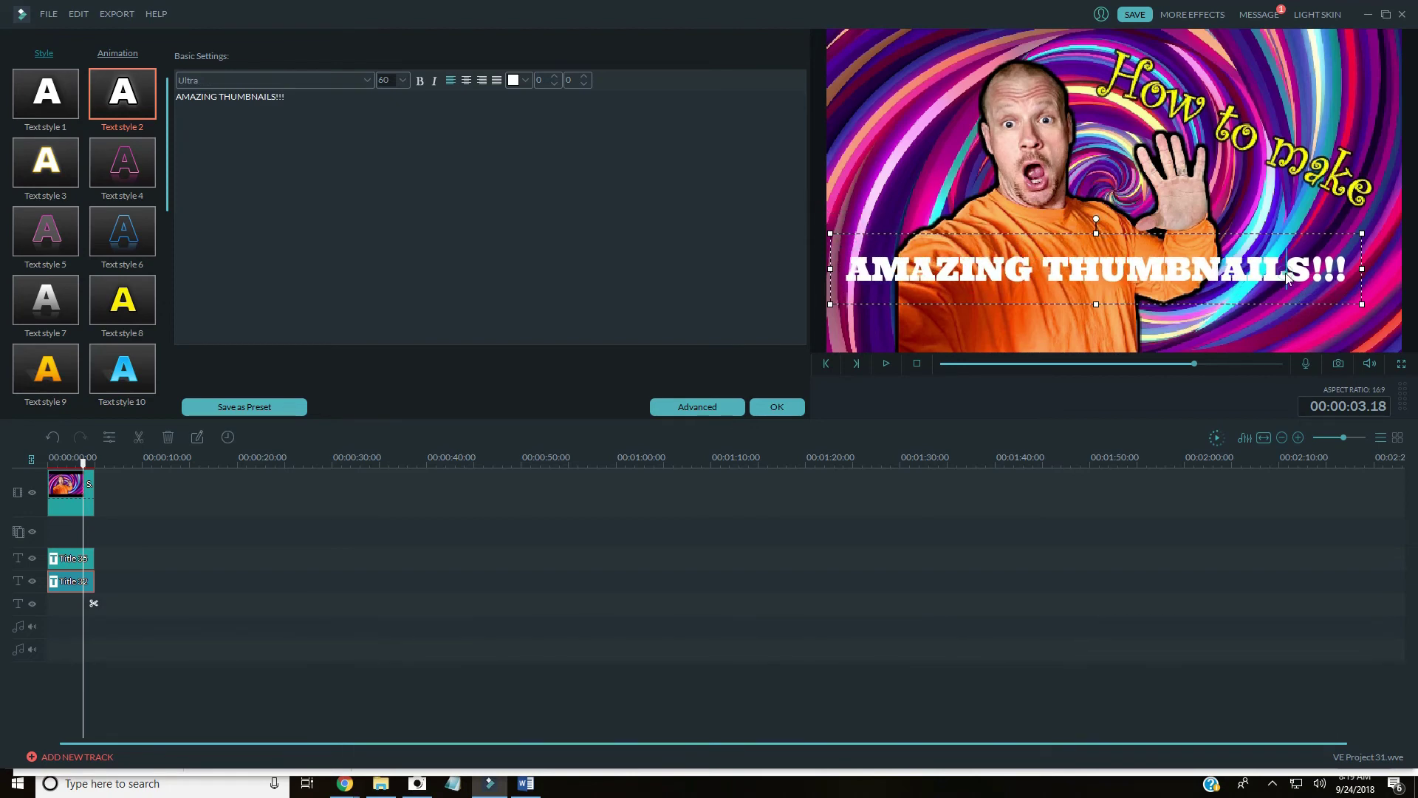
- Apply Text style 20's blue, cyan-outlined look, then enlarge the title and move it up
{"action": "left_click", "coordinate": [125, 87]}
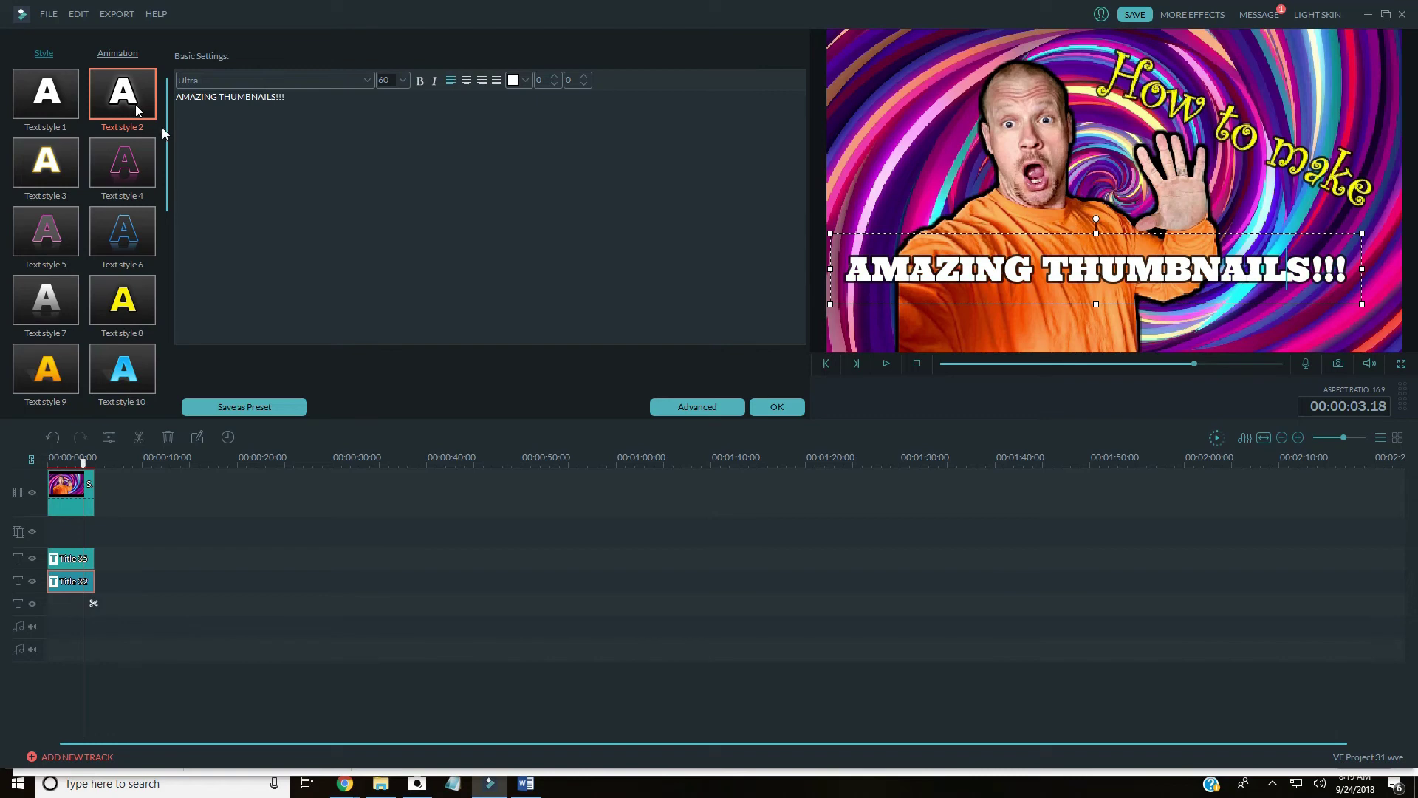
{"action": "scroll", "coordinate": [43, 297], "scroll_direction": "down", "scroll_amount": 5}
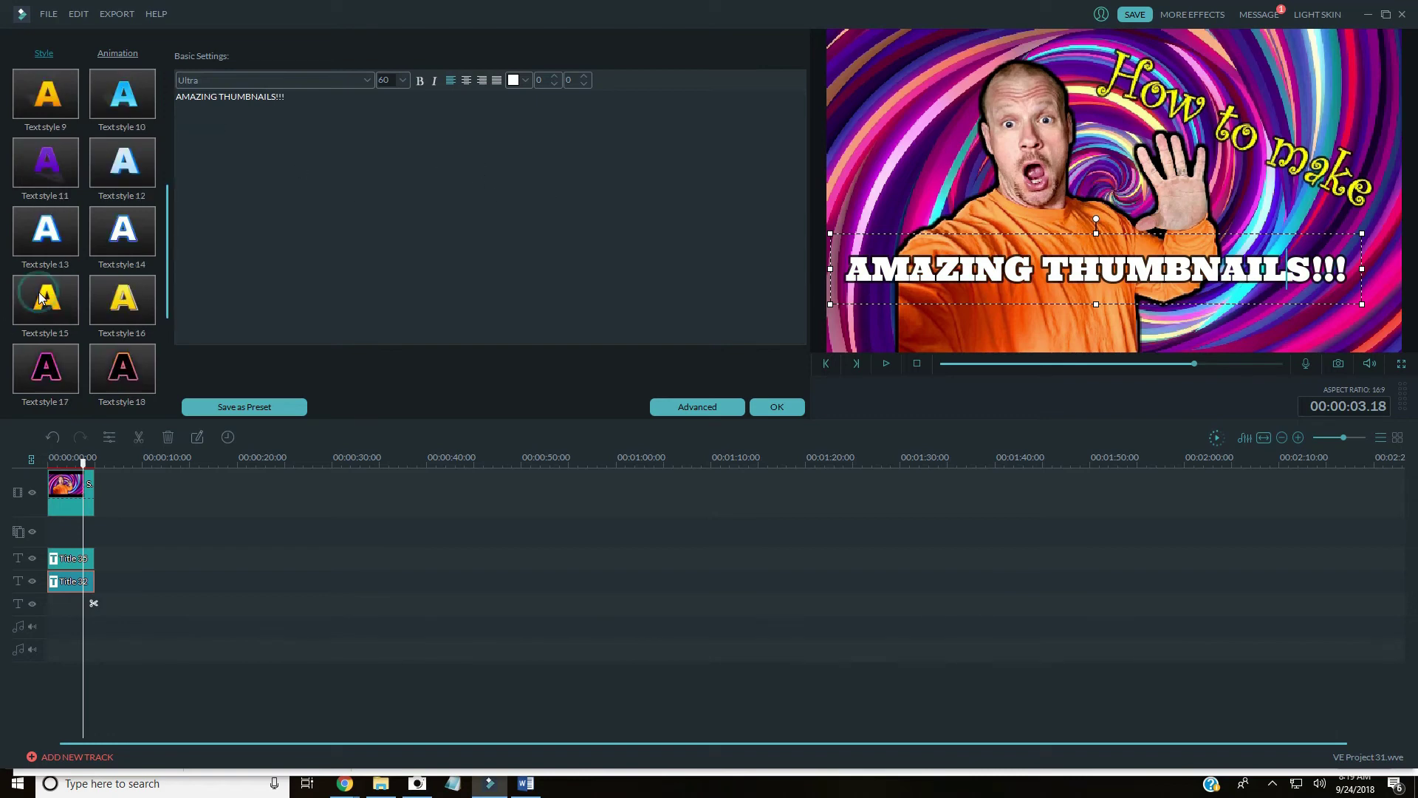
{"action": "left_click", "coordinate": [129, 227]}
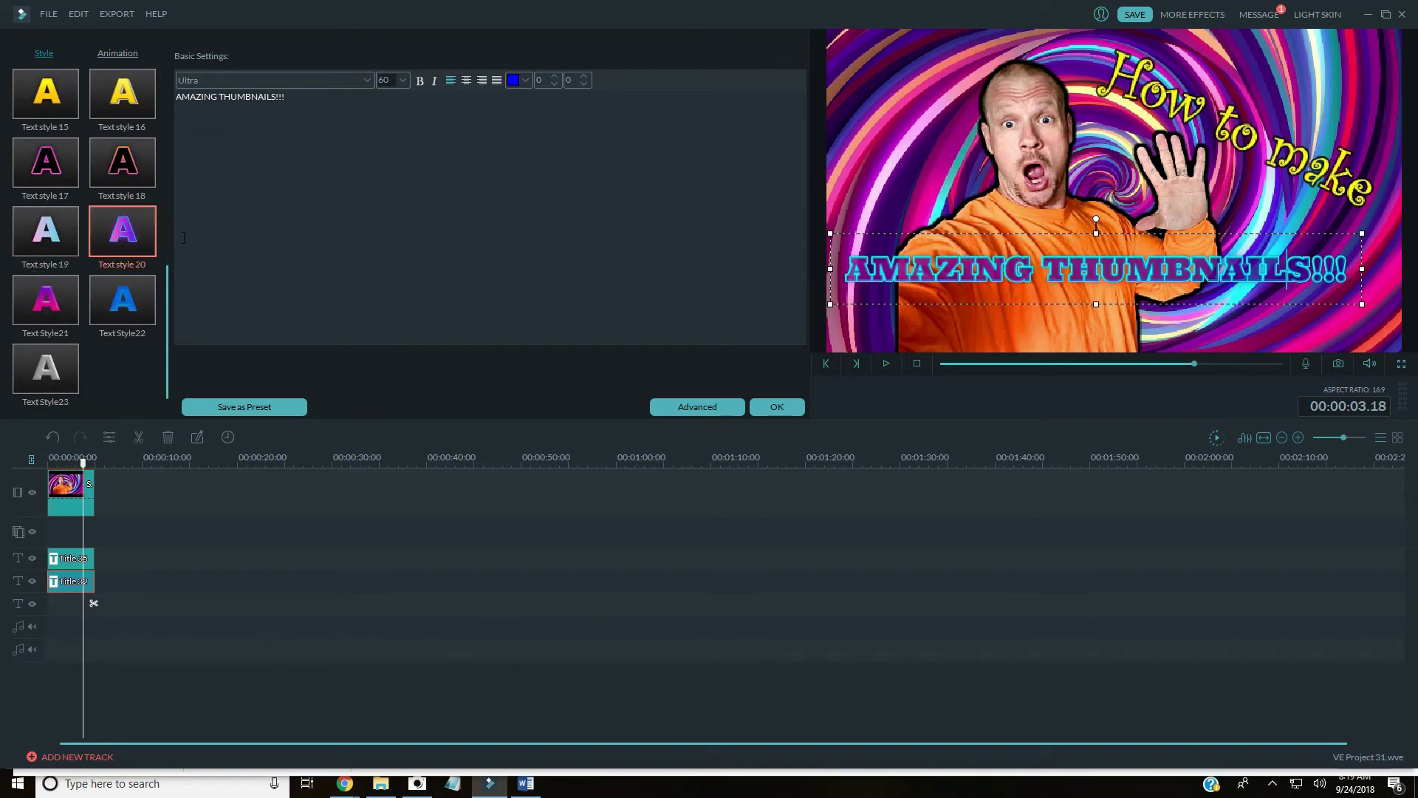
{"action": "left_click_drag", "start_coordinate": [1361, 305], "coordinate": [1401, 309]}
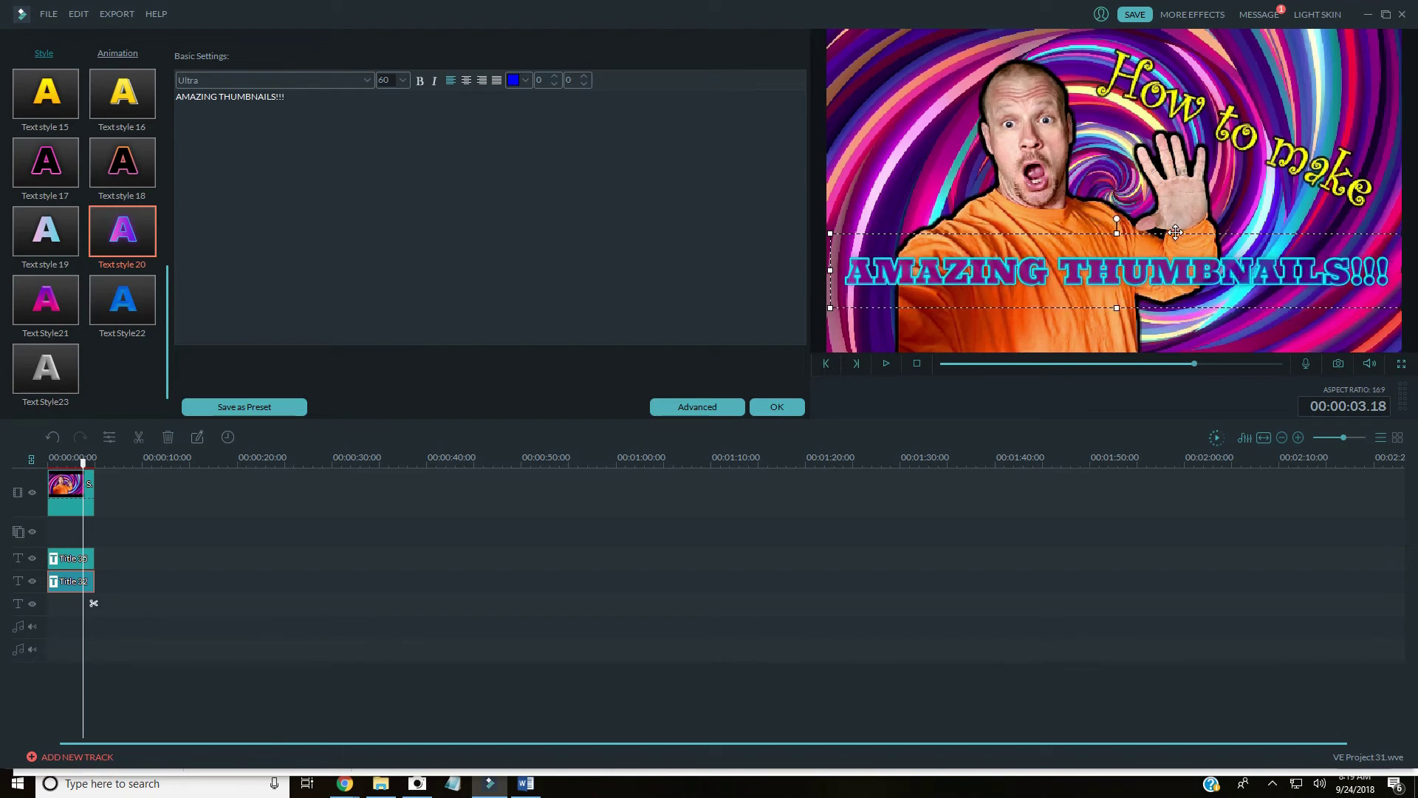
{"action": "left_click_drag", "start_coordinate": [1175, 231], "coordinate": [818, 121]}
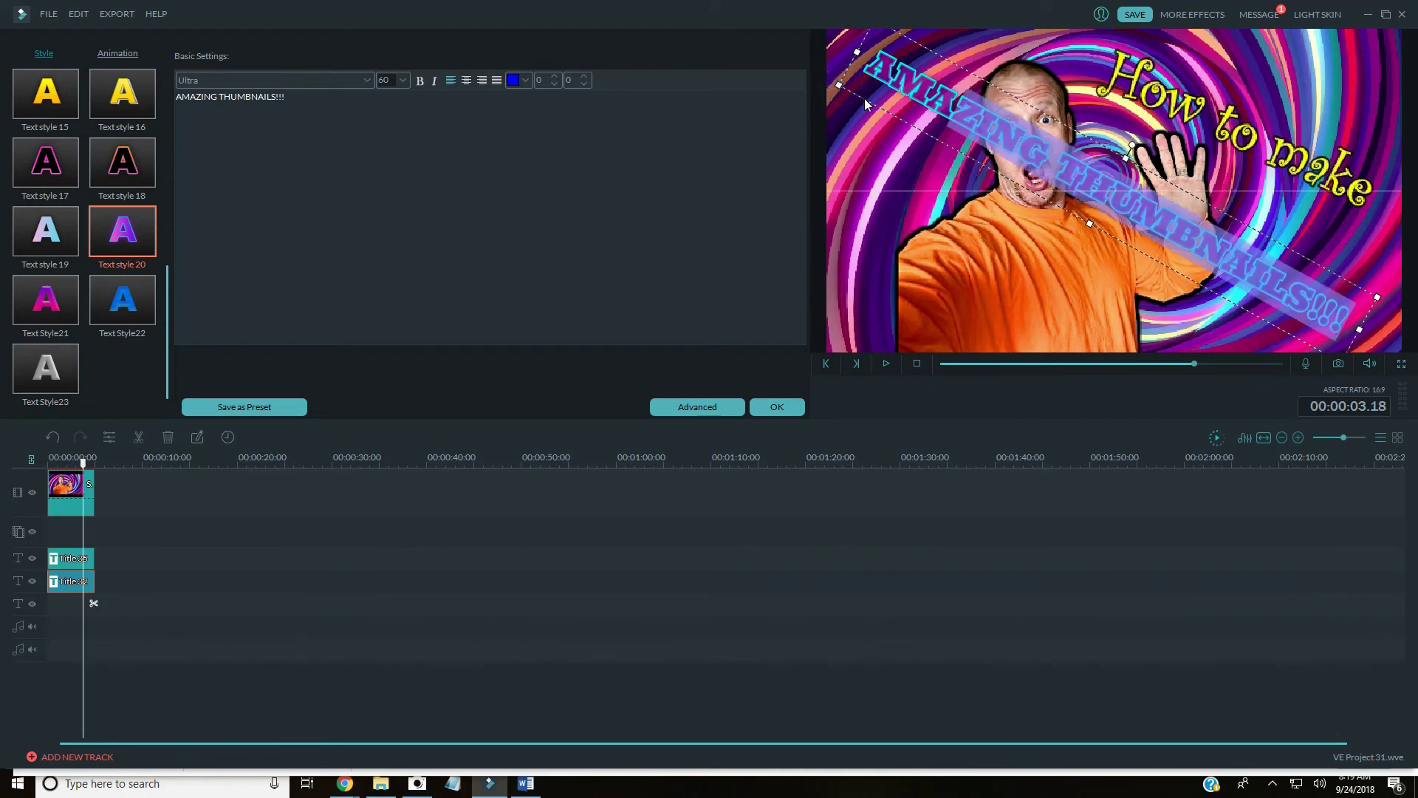
{"action": "left_click", "coordinate": [911, 207]}
- Scale the title down, reposition it, and level it horizontally across the man's chest
{"action": "left_click", "coordinate": [1322, 306]}
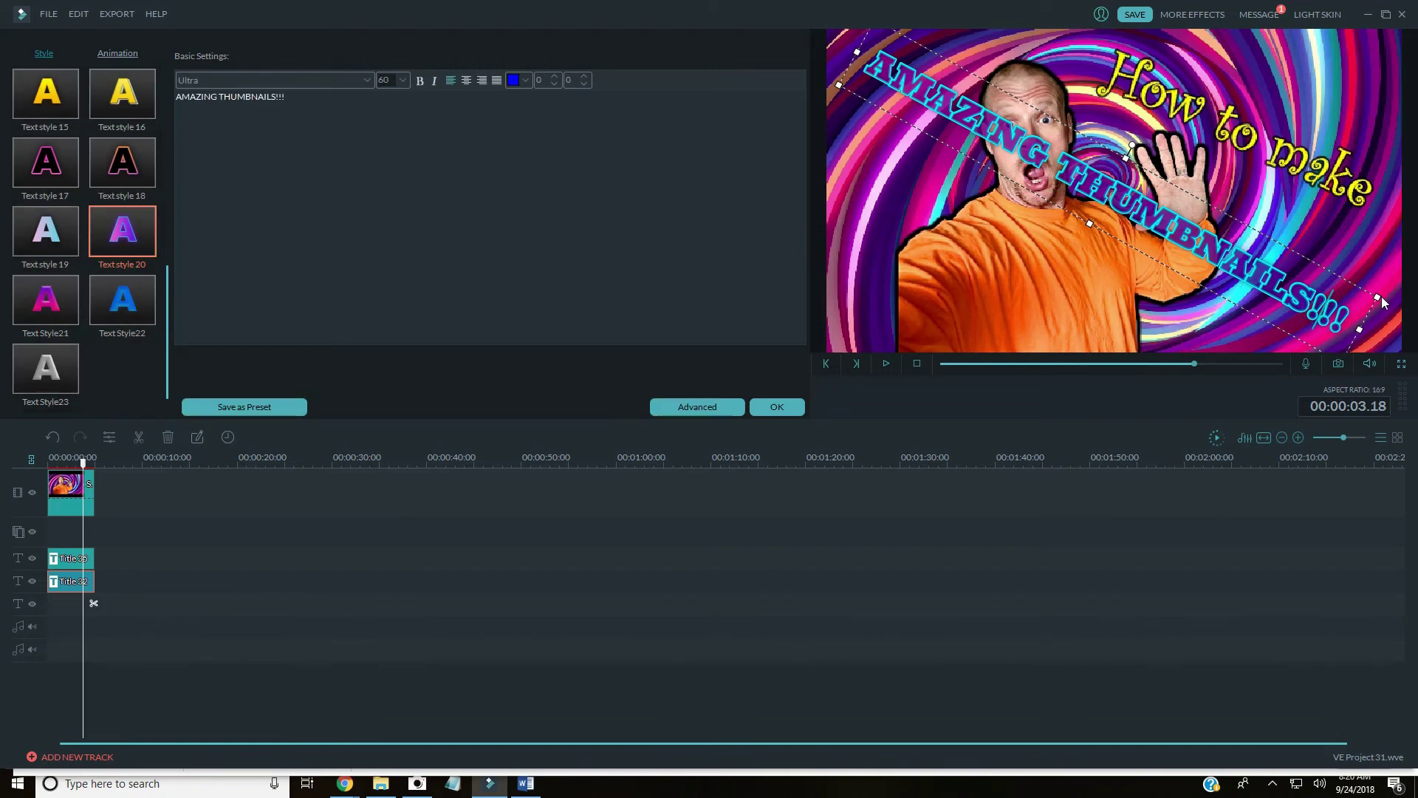
{"action": "left_click_drag", "start_coordinate": [1376, 295], "coordinate": [1135, 262]}
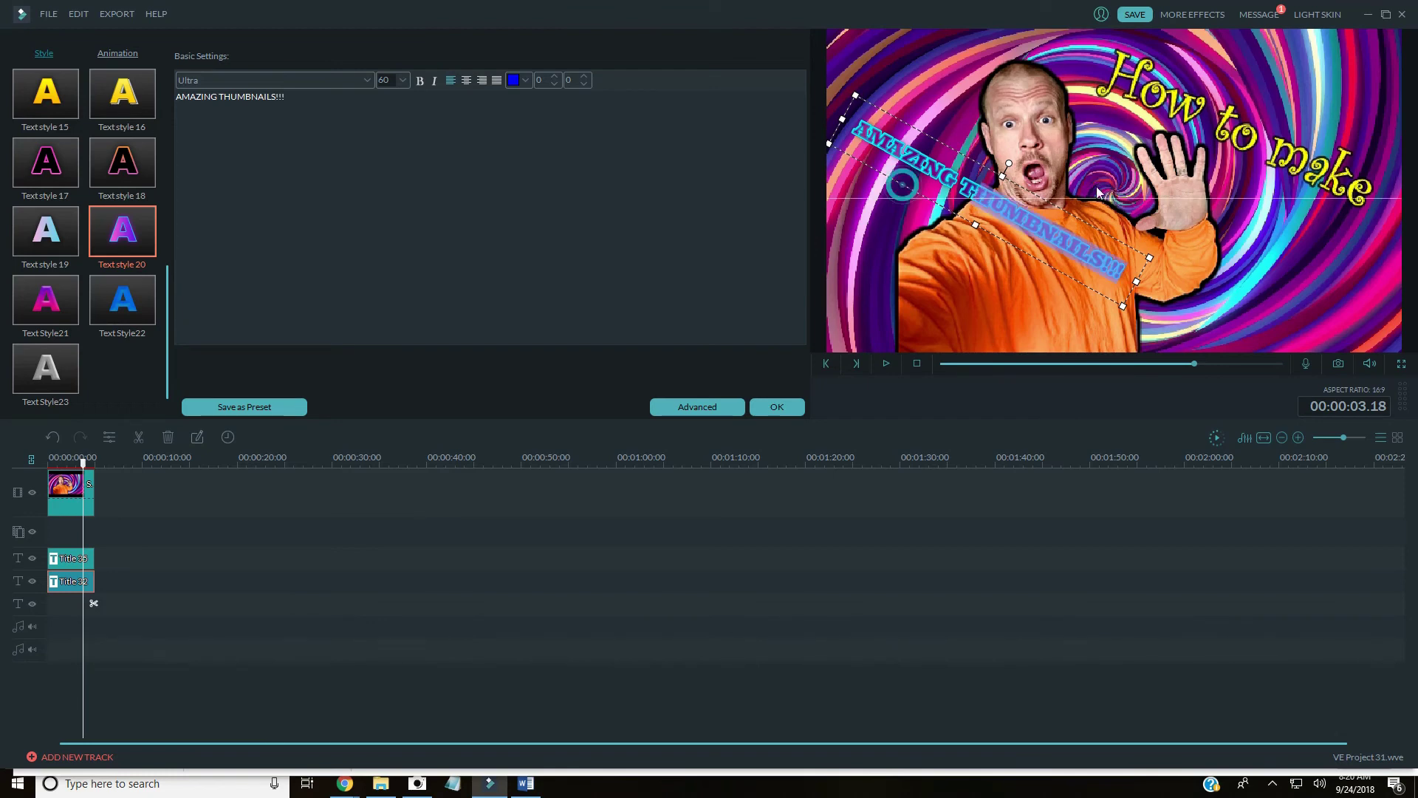
{"action": "mouse_move", "coordinate": [966, 168]}
{"action": "left_mouse_down"}
{"action": "mouse_move", "coordinate": [1176, 168]}
{"action": "mouse_move", "coordinate": [1193, 180]}
{"action": "mouse_move", "coordinate": [1023, 193]}
{"action": "mouse_move", "coordinate": [978, 180]}
{"action": "left_mouse_up"}
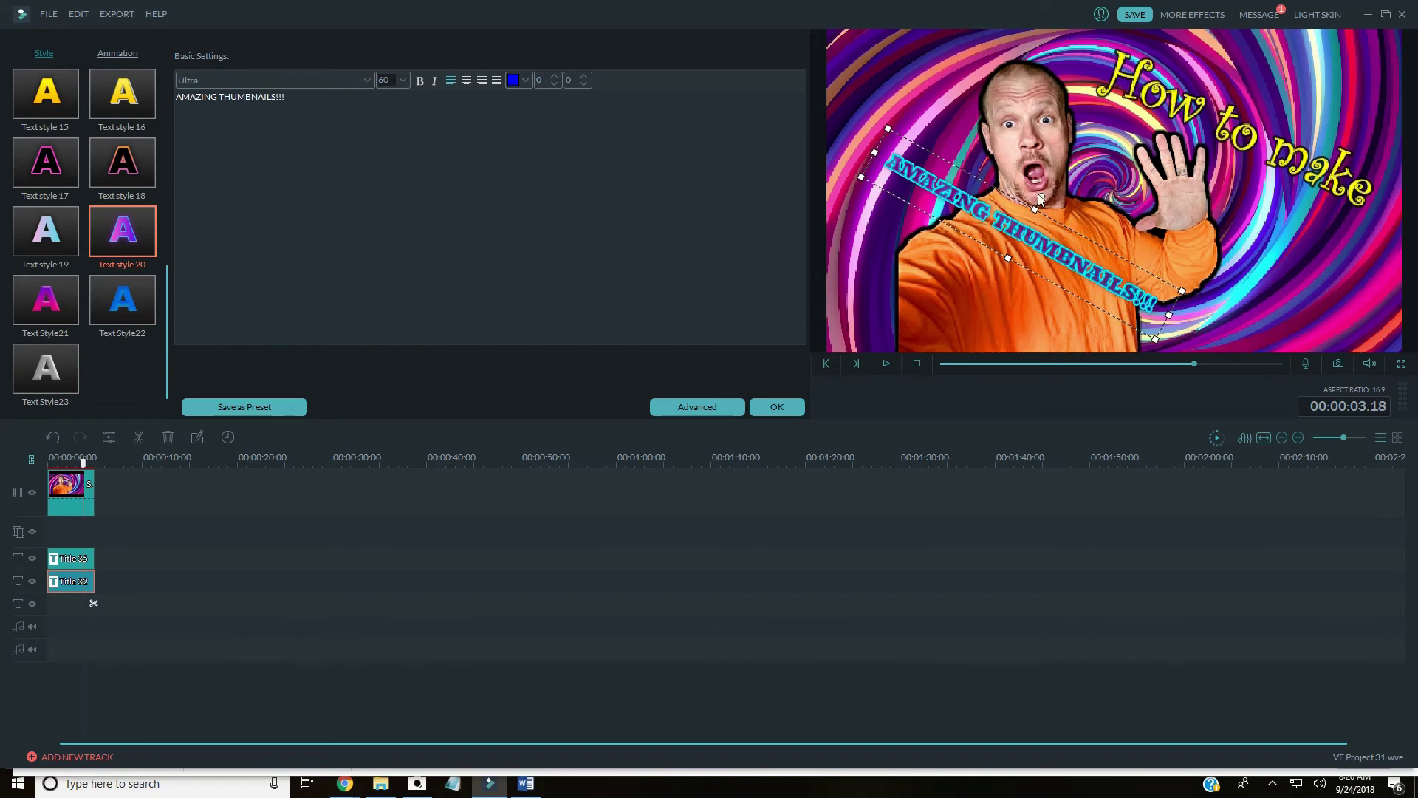
{"action": "left_click_drag", "start_coordinate": [1042, 195], "coordinate": [1024, 195]}
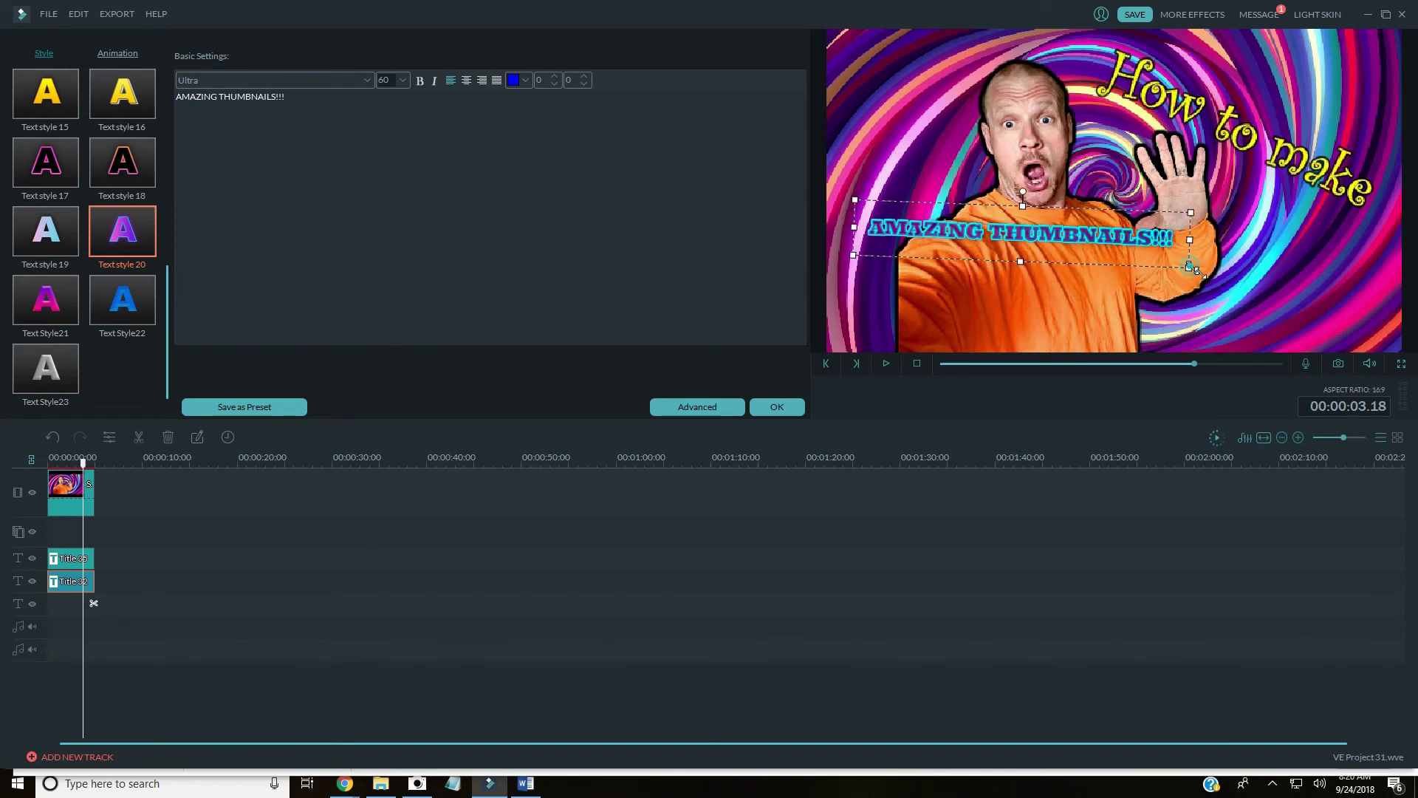
{"action": "left_click_drag", "start_coordinate": [1195, 270], "coordinate": [1336, 298]}
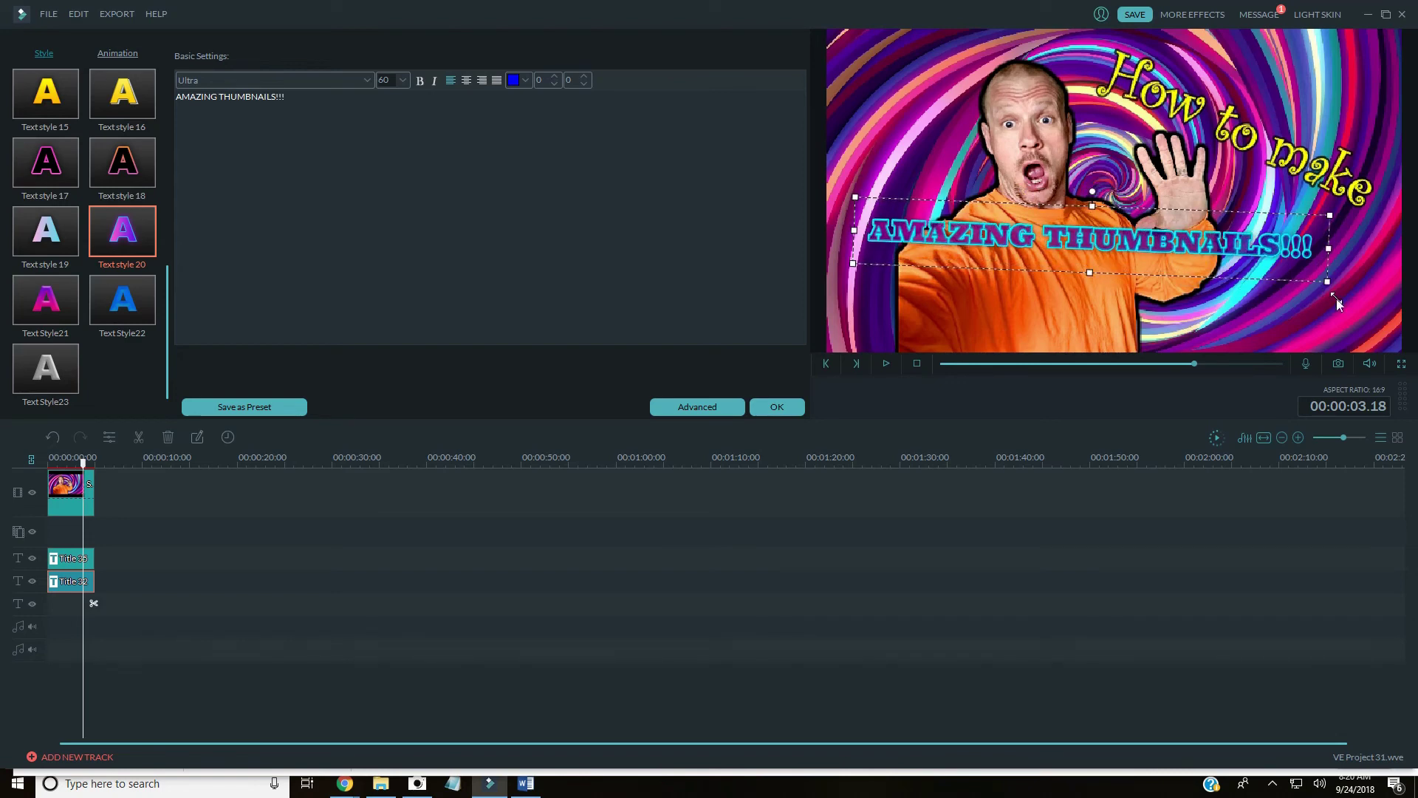
{"action": "left_click_drag", "start_coordinate": [1080, 209], "coordinate": [1080, 215]}
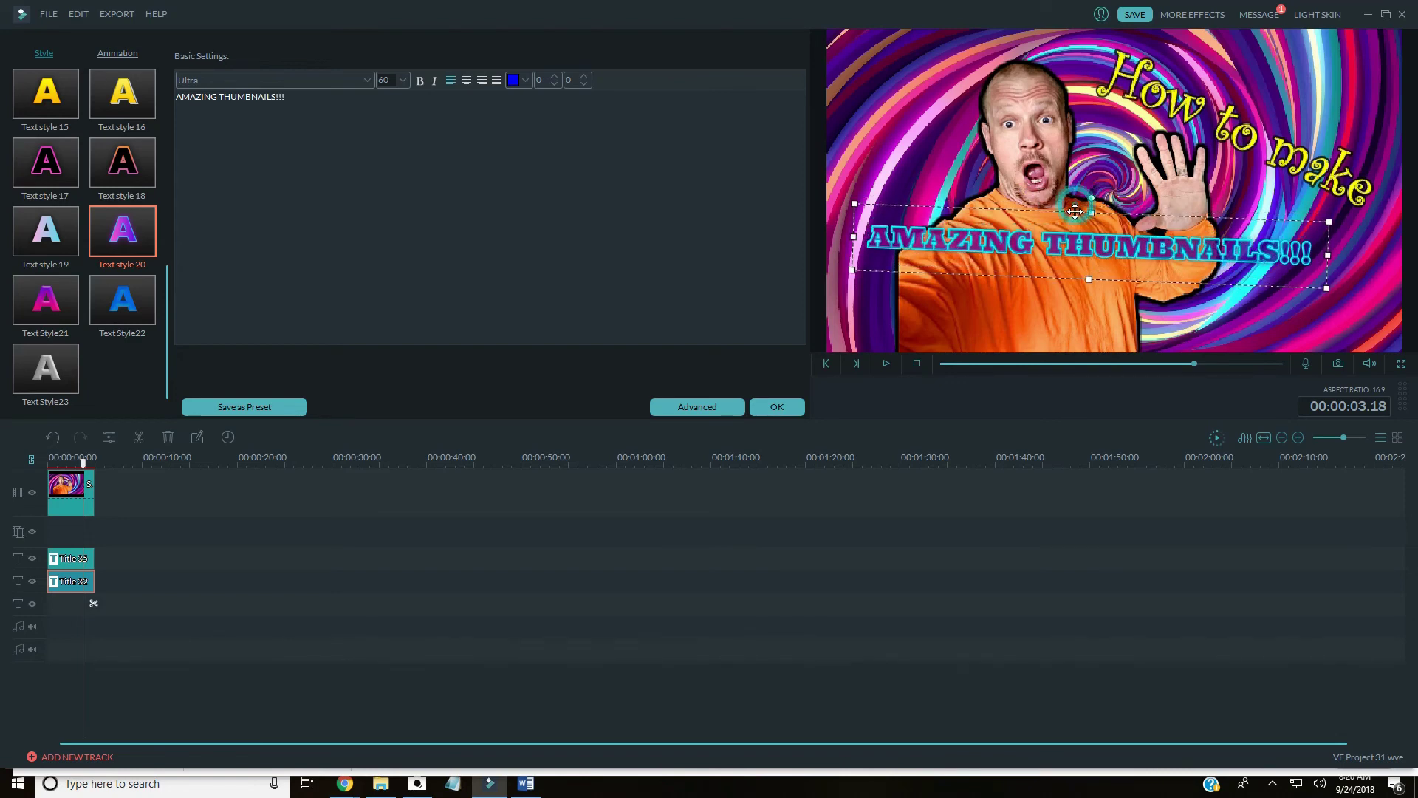
{"action": "left_click", "coordinate": [1046, 312]}
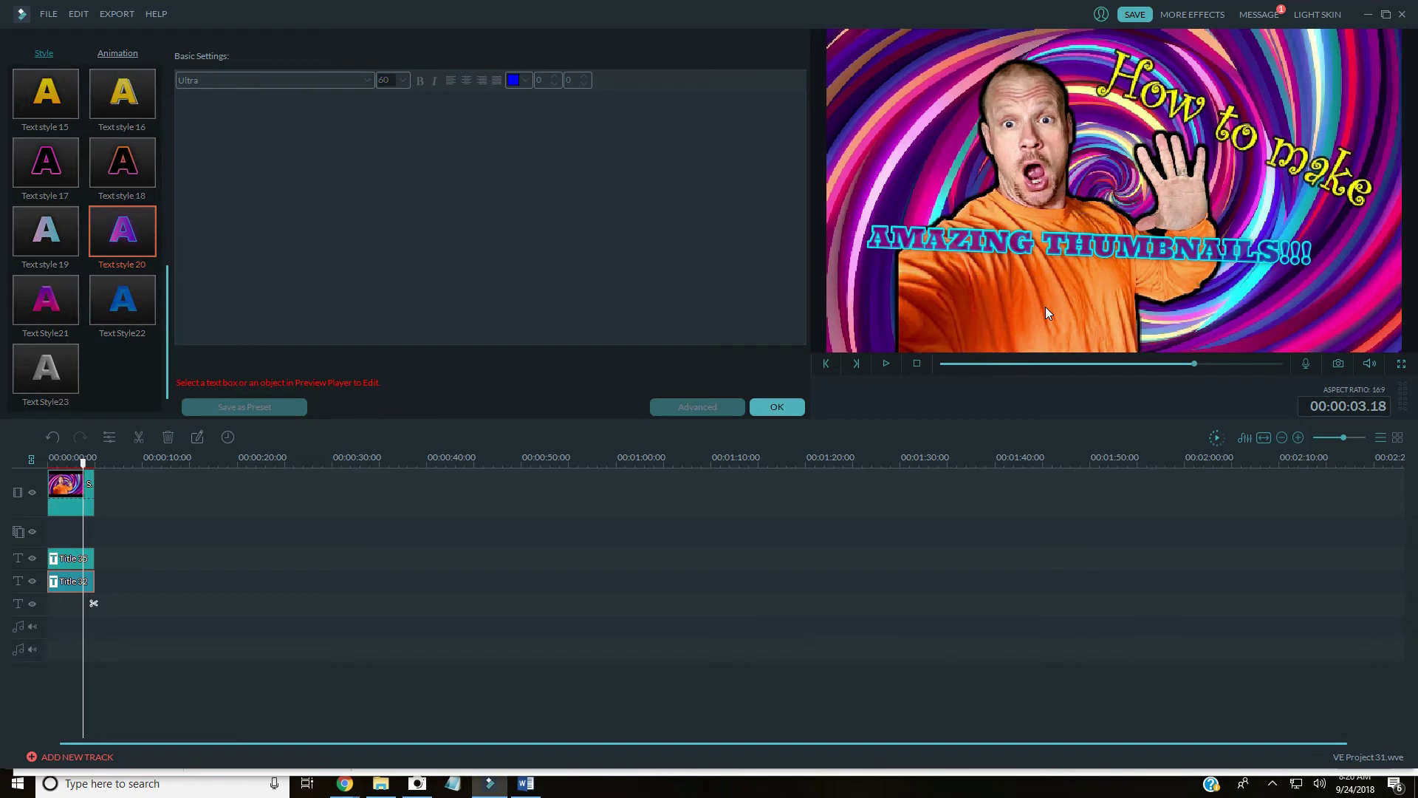
- Save the titled thumbnail as Snapshot_52, put it on the video track, and delete the old clips
{"action": "left_click", "coordinate": [786, 404]}
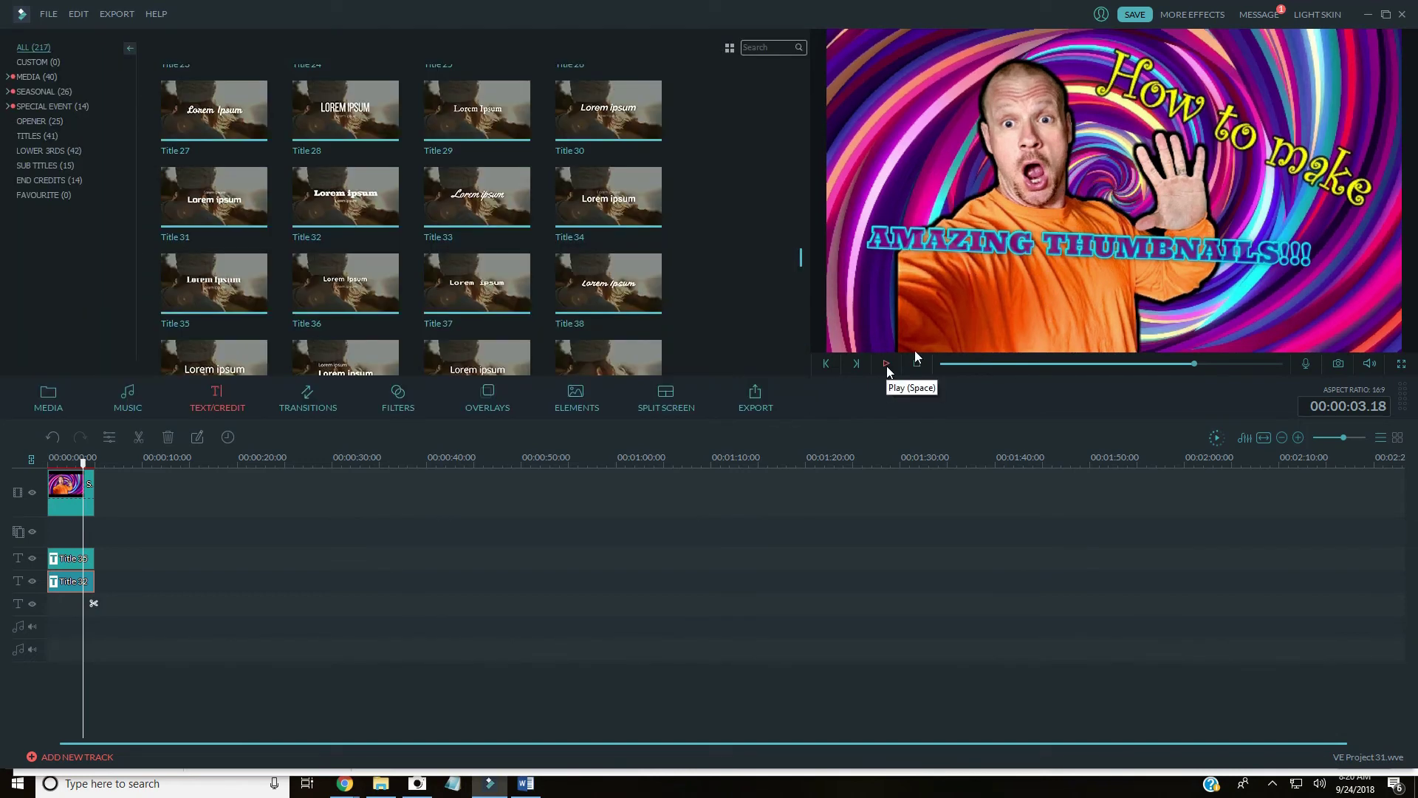
{"action": "left_click", "coordinate": [1338, 365]}
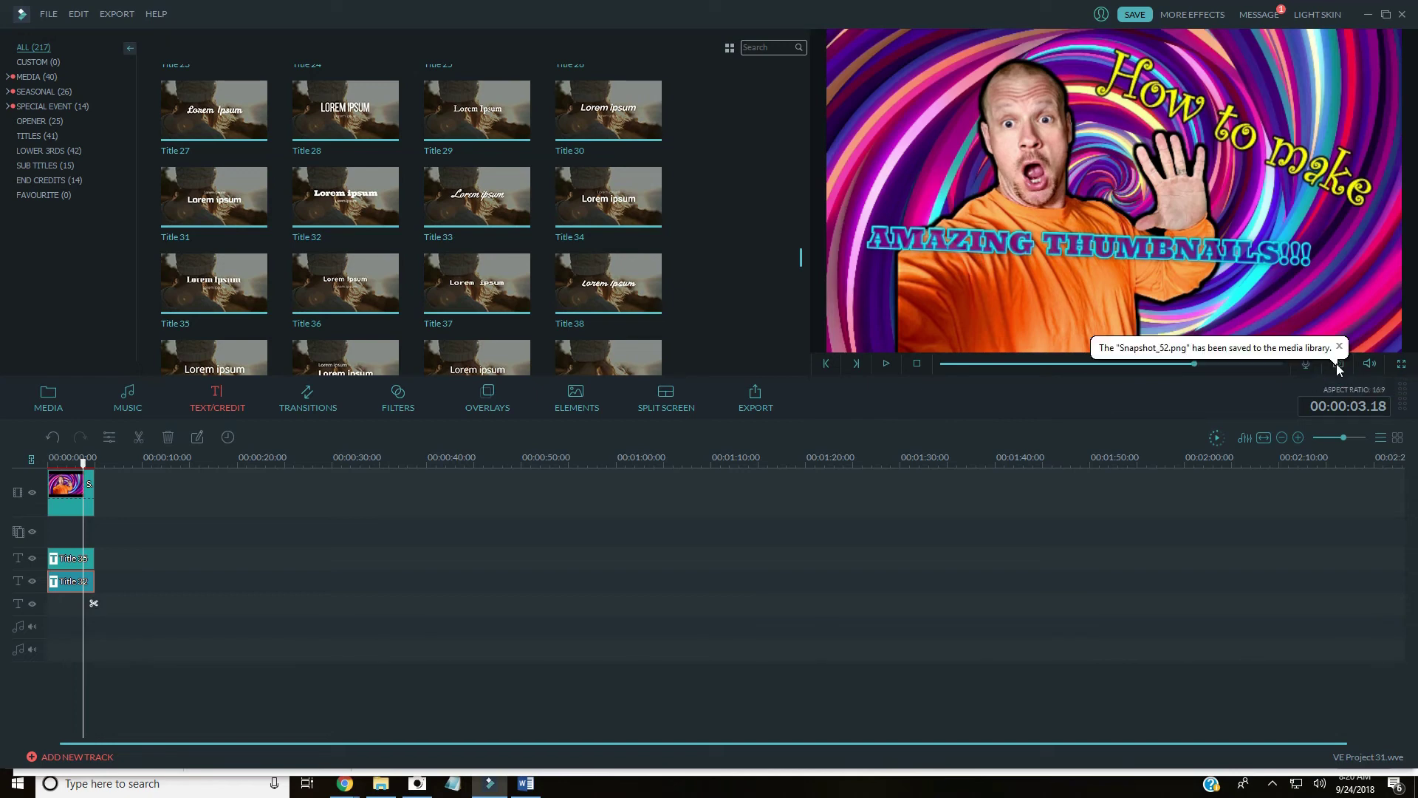
{"action": "left_click", "coordinate": [447, 593]}
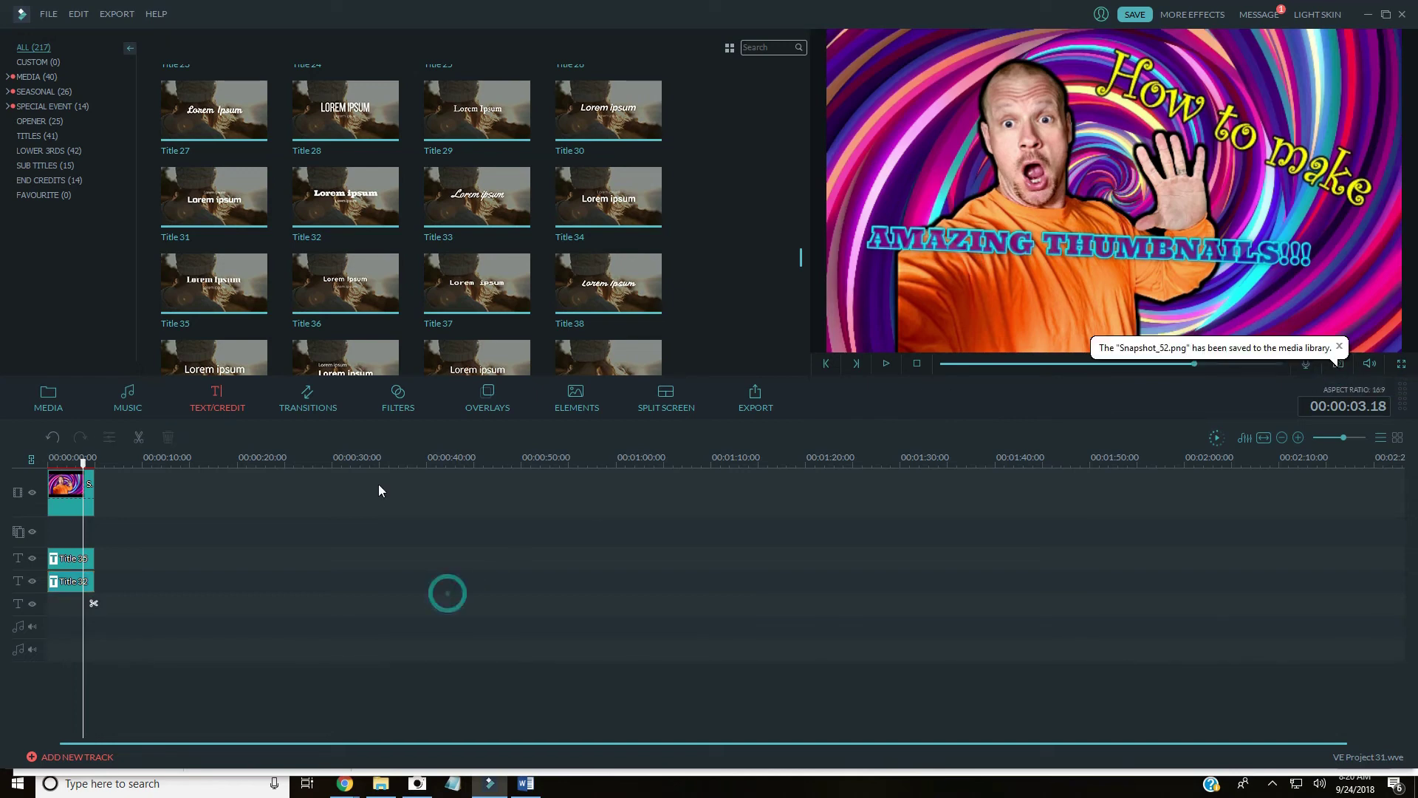
{"action": "left_click", "coordinate": [48, 396]}
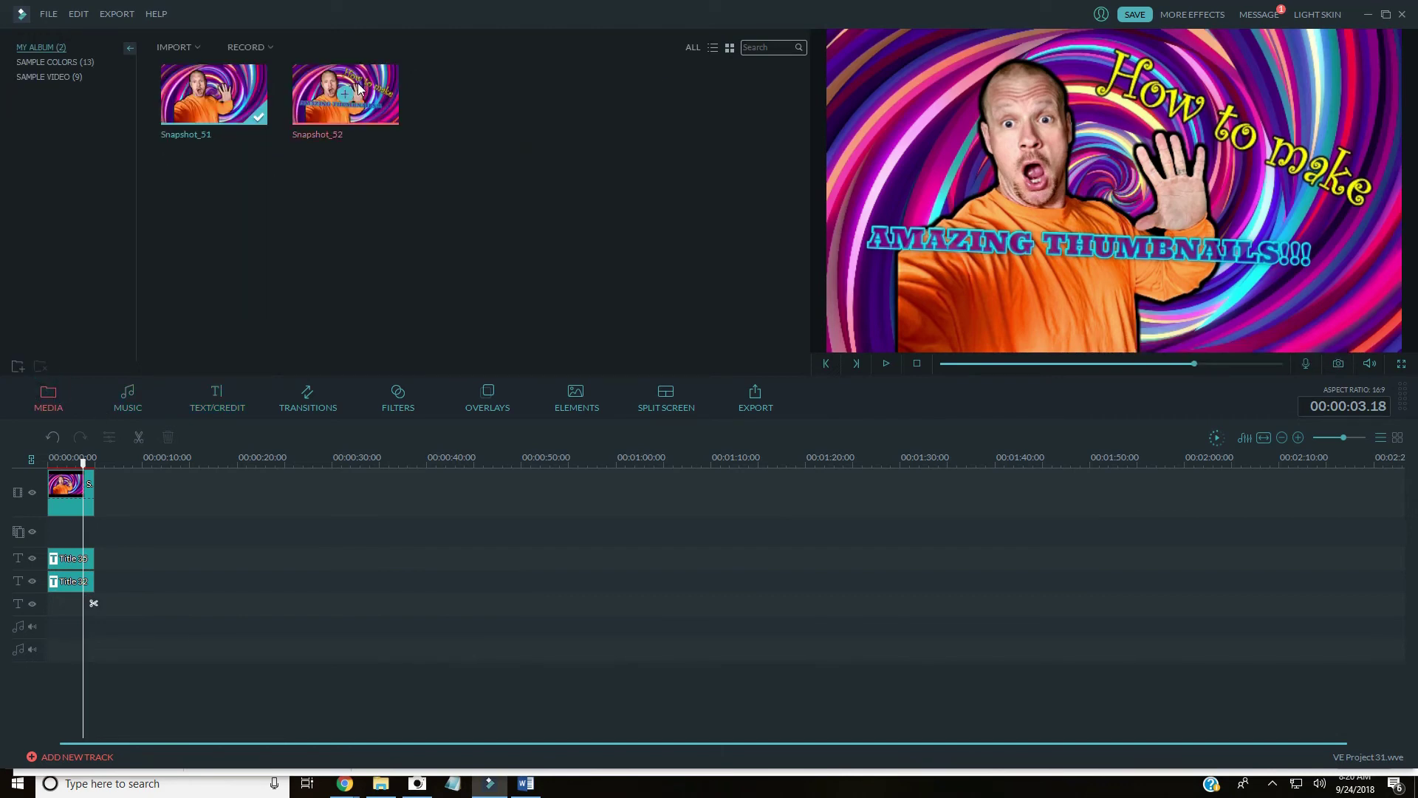
{"action": "left_click_drag", "start_coordinate": [353, 92], "coordinate": [118, 590]}
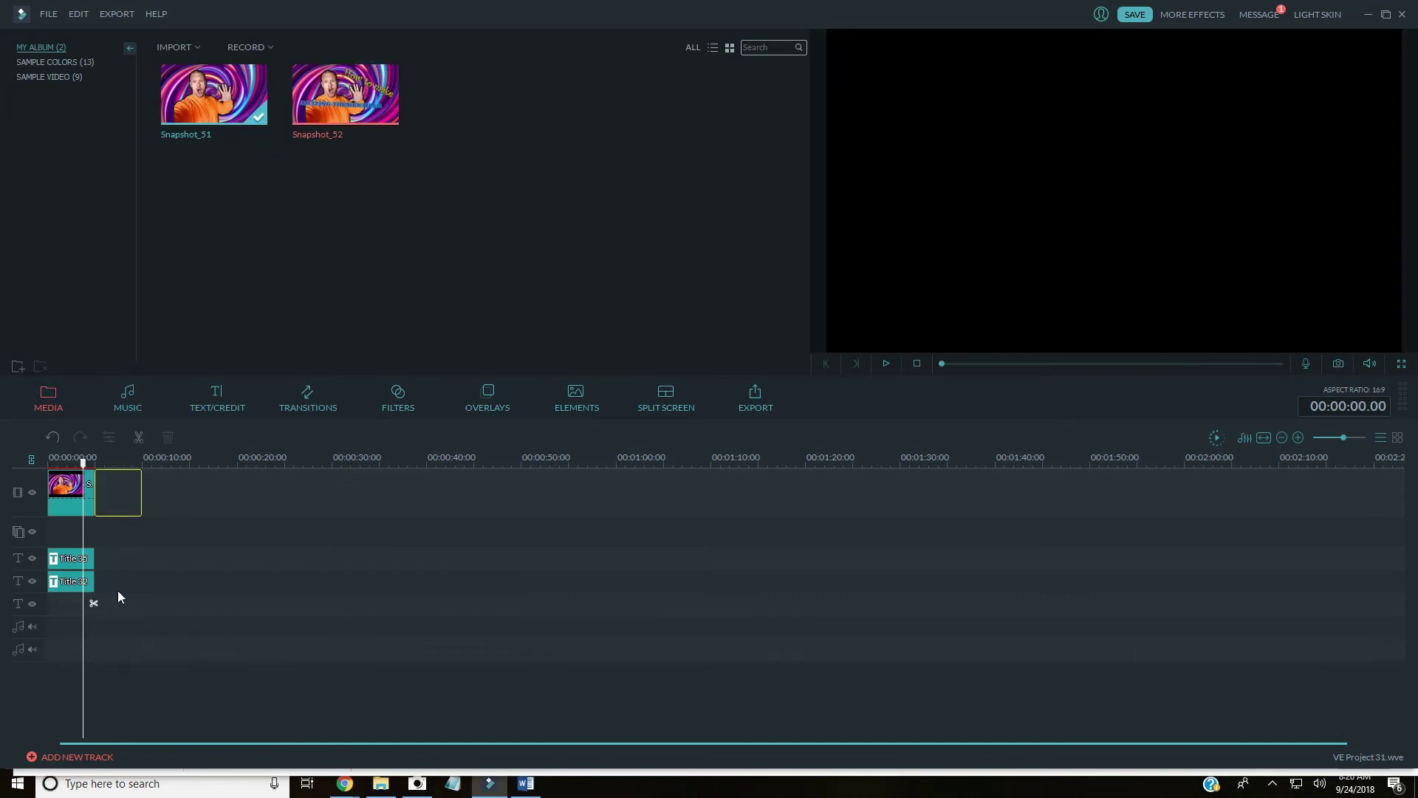
{"action": "right_click", "coordinate": [72, 563]}
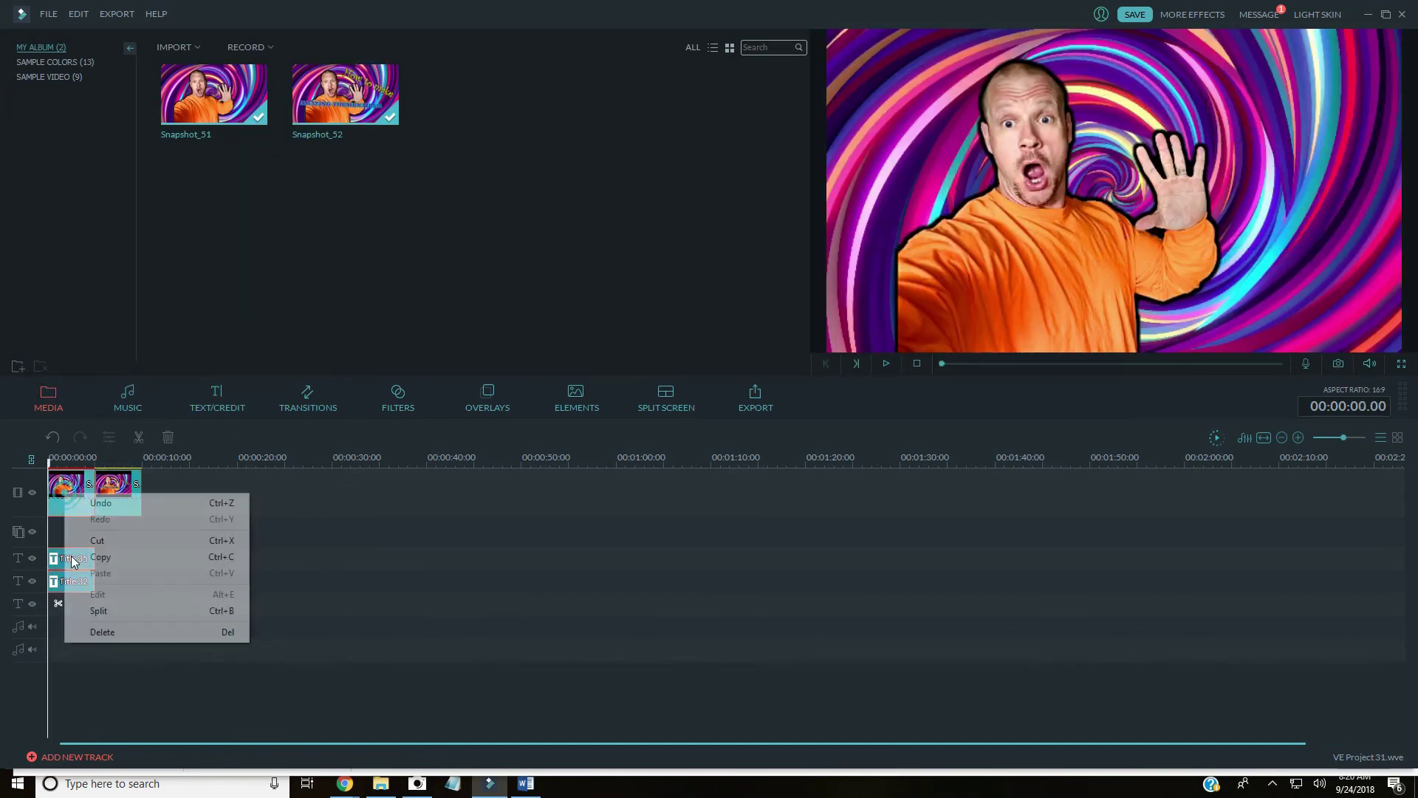
{"action": "left_click", "coordinate": [102, 632]}
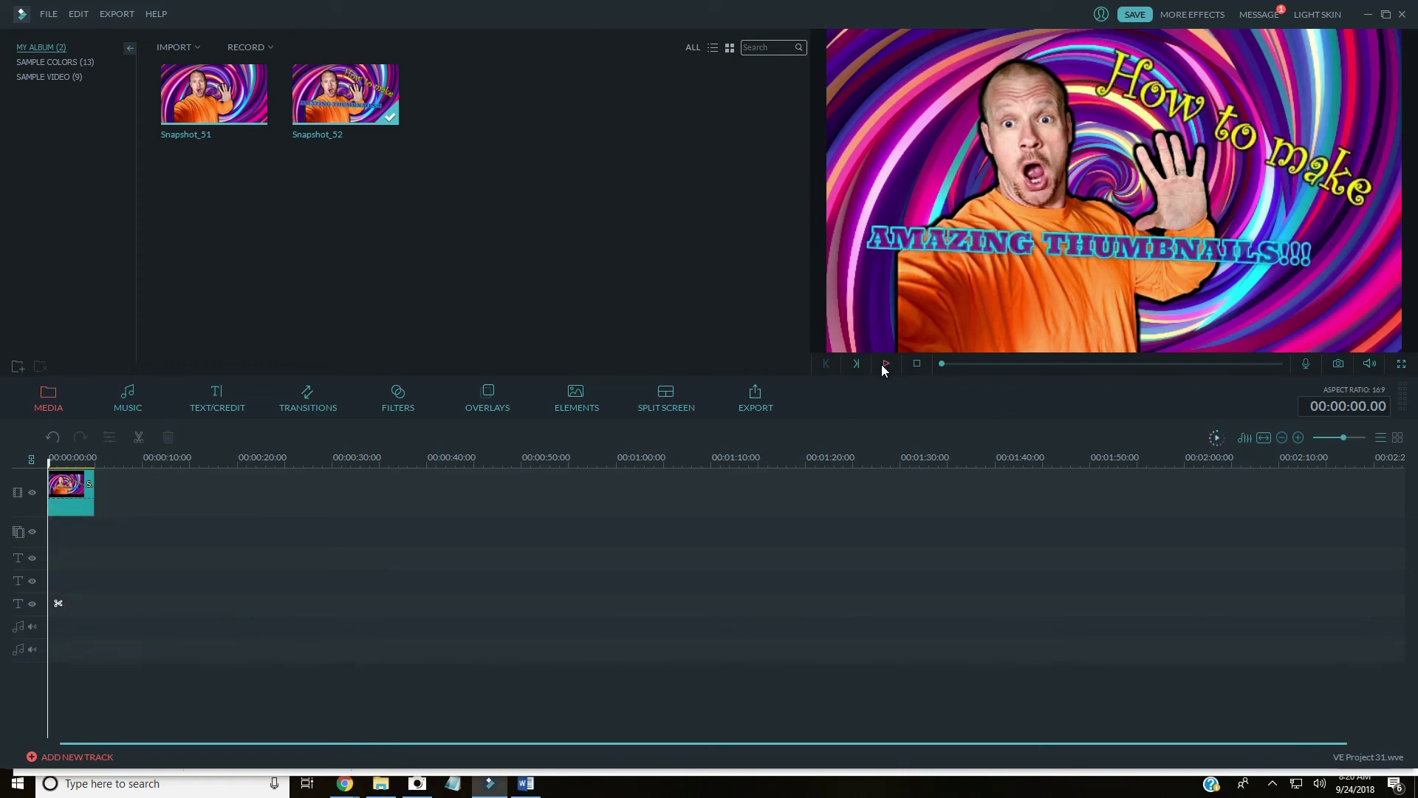
- Drag the Title 32 template onto the first text track above Snapshot_52 and open its editor
{"action": "left_click", "coordinate": [220, 391]}
{"action": "left_click", "coordinate": [694, 215]}
{"action": "scroll", "coordinate": [694, 215], "scroll_direction": "down", "scroll_amount": 3}
{"action": "scroll", "coordinate": [690, 209], "scroll_direction": "up", "scroll_amount": 4}
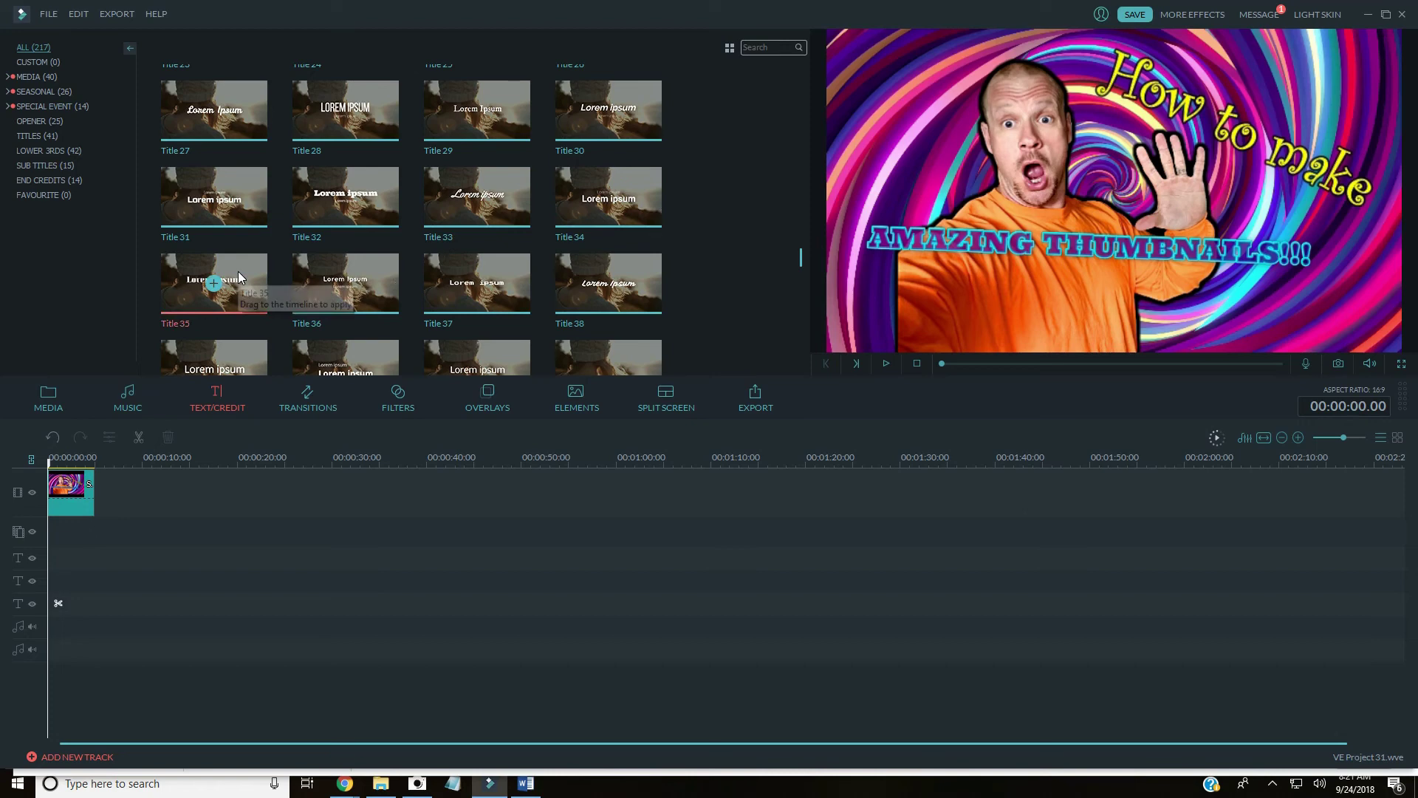
{"action": "left_click", "coordinate": [314, 214]}
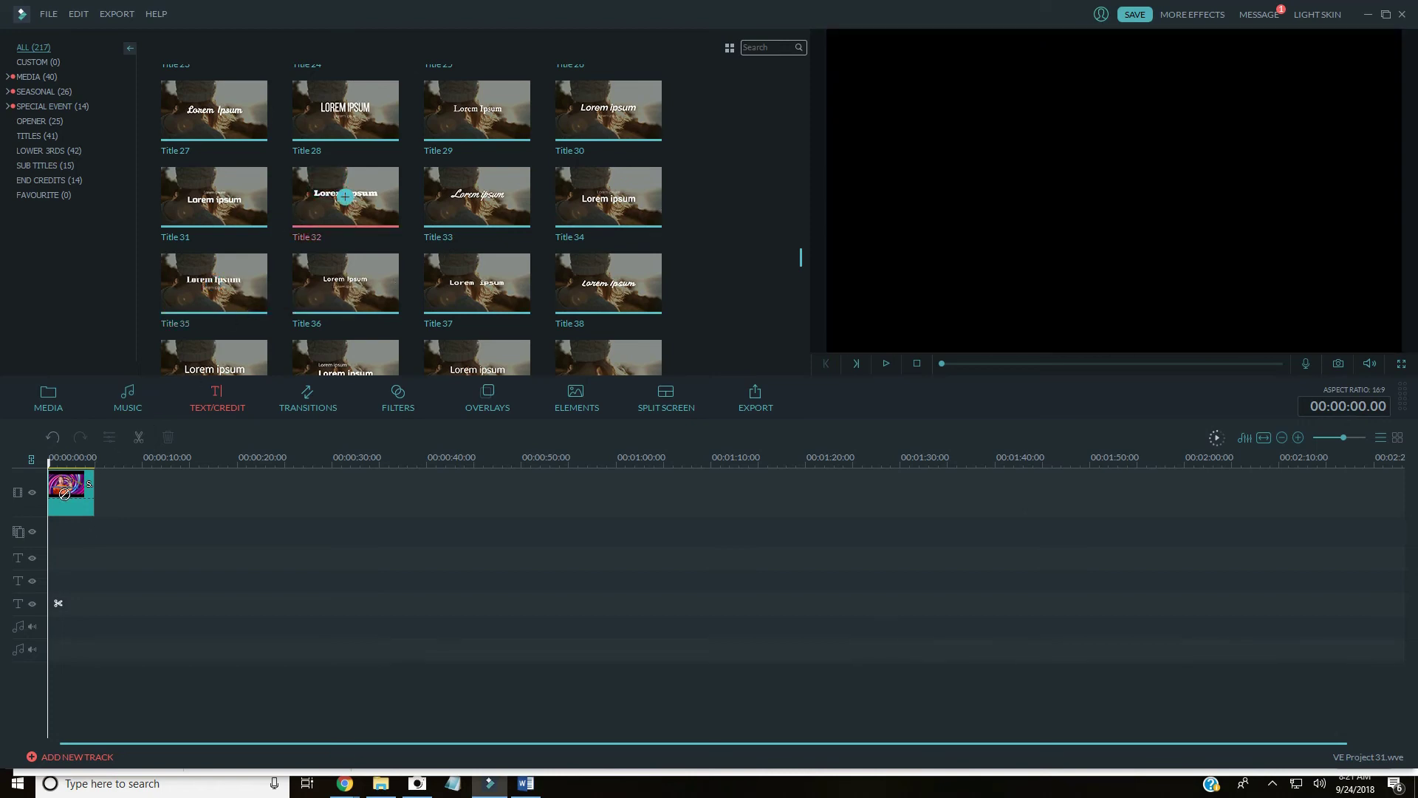
{"action": "left_click_drag", "start_coordinate": [65, 494], "coordinate": [59, 558]}
{"action": "right_click", "coordinate": [69, 560]}
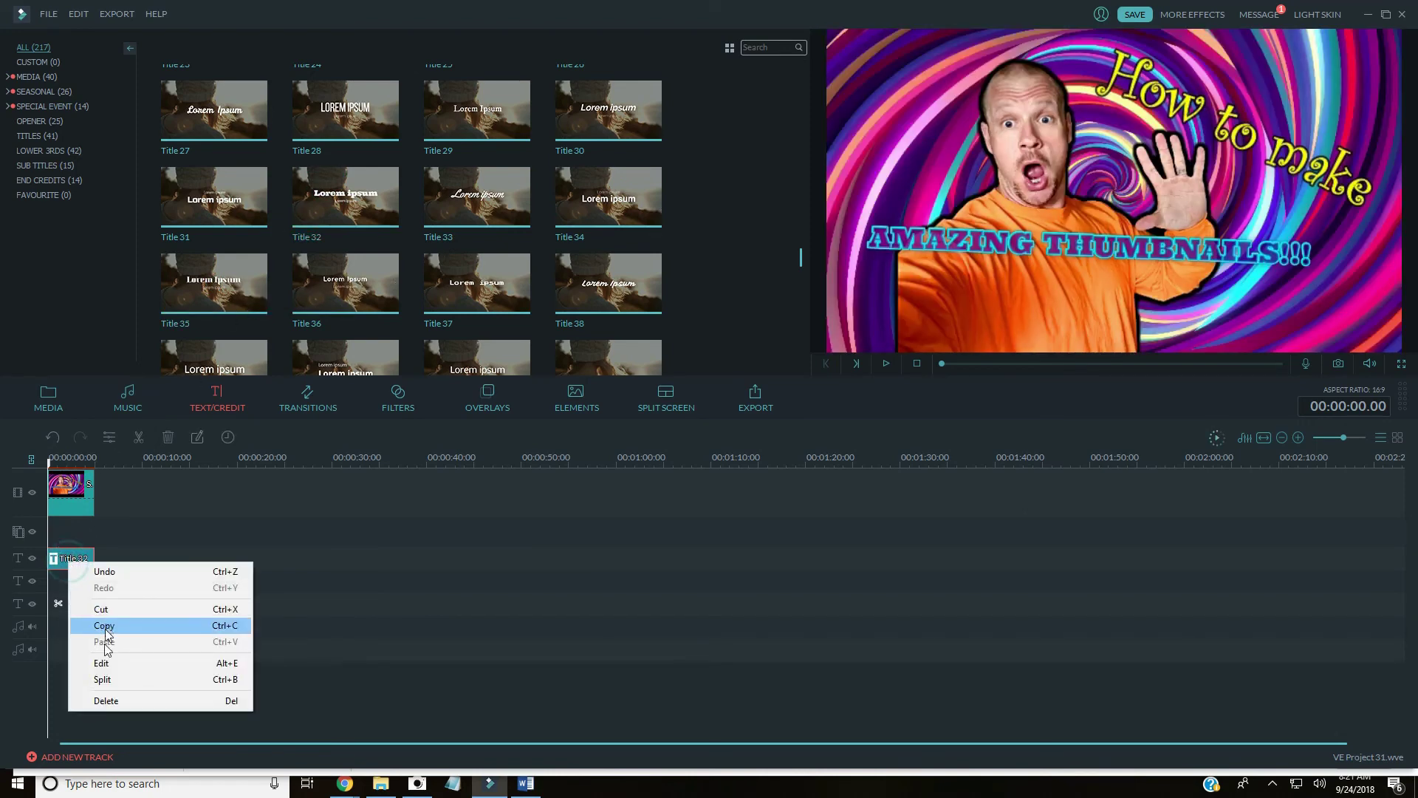
{"action": "left_click", "coordinate": [101, 662]}
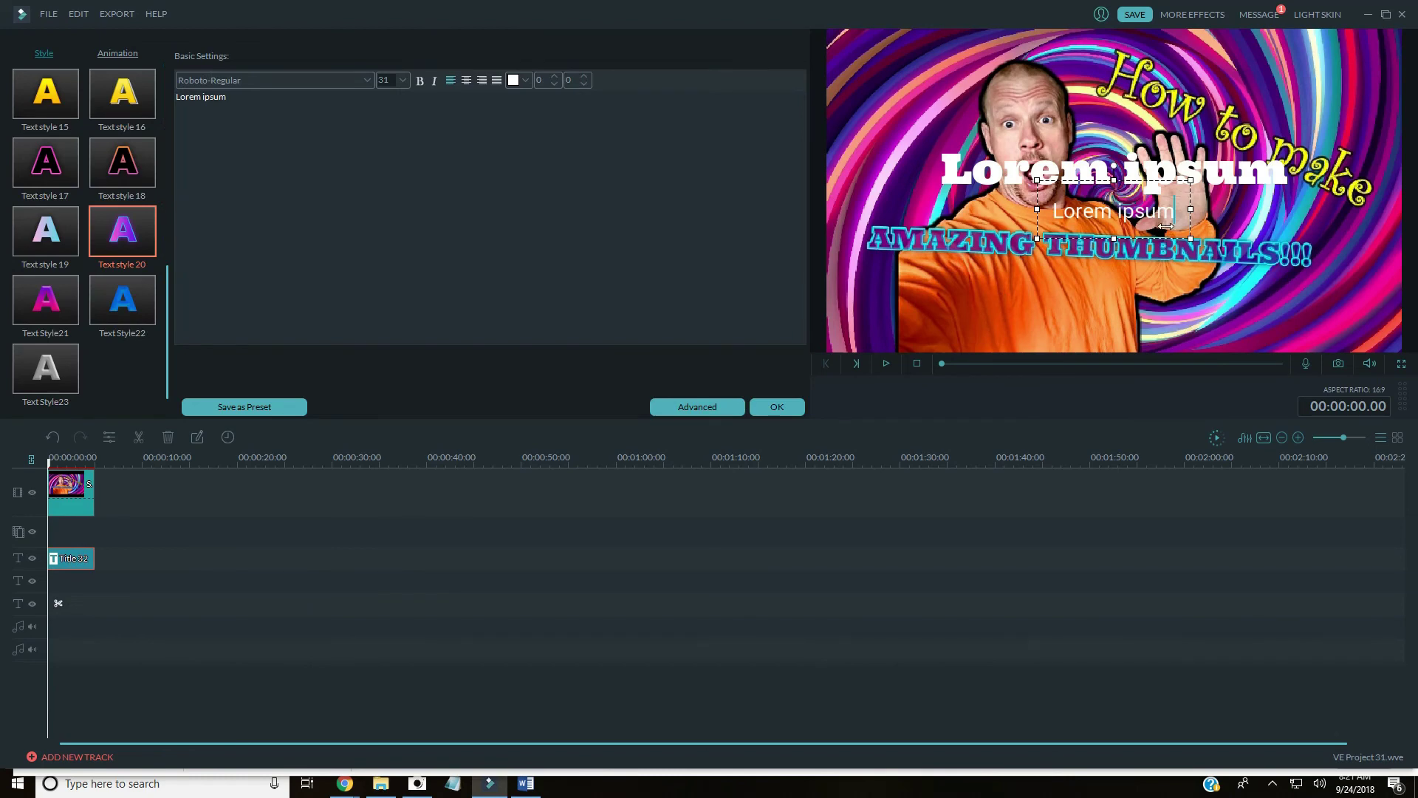
- Move the large Lorem ipsum title below AMAZING THUMBNAILS and retype it as 'FILMORA WONDERSHARE!!!!!'
{"action": "left_click_drag", "start_coordinate": [1168, 220], "coordinate": [1134, 341]}
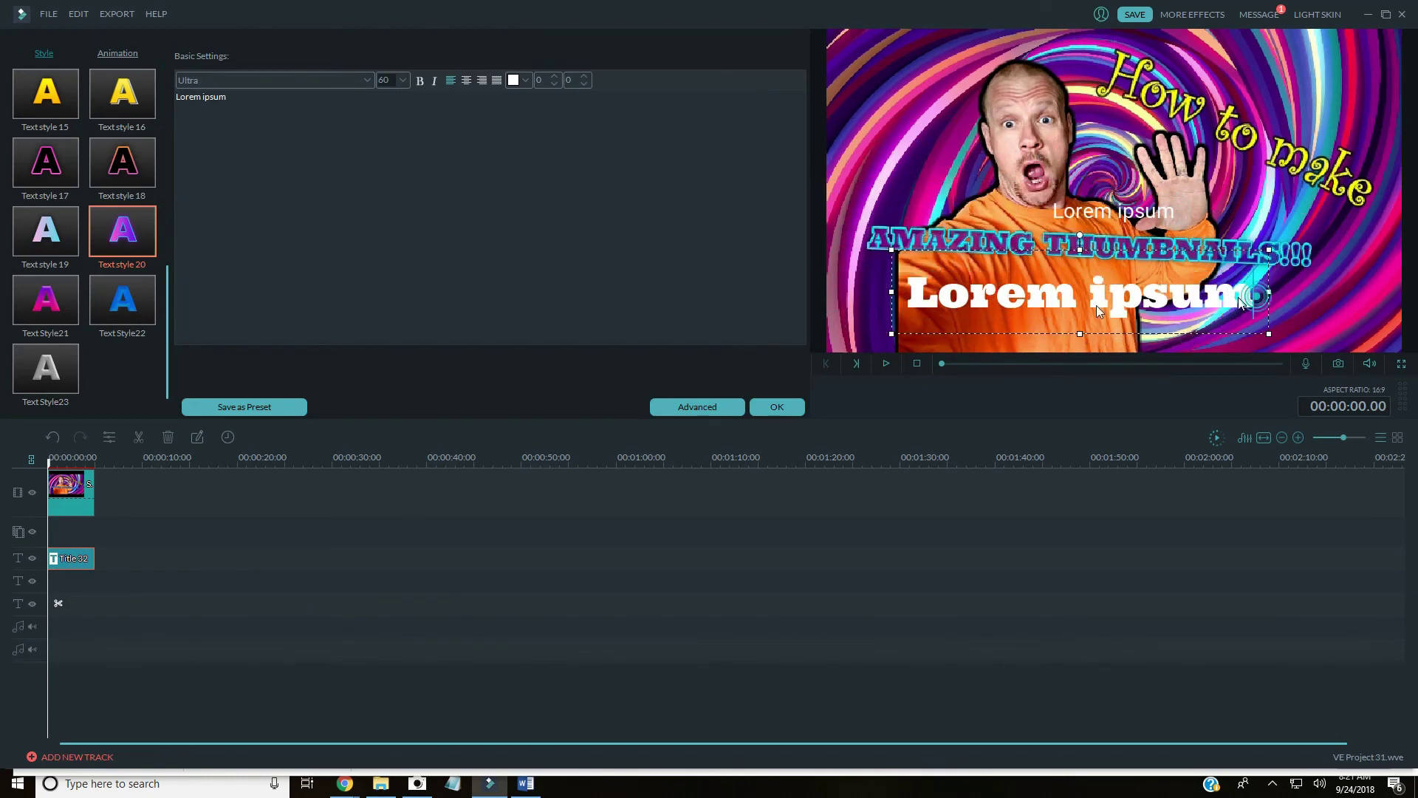
{"action": "left_click_drag", "start_coordinate": [1241, 299], "coordinate": [938, 296]}
{"action": "key", "text": "BackSpace"}
{"action": "key", "text": "BackSpace"}
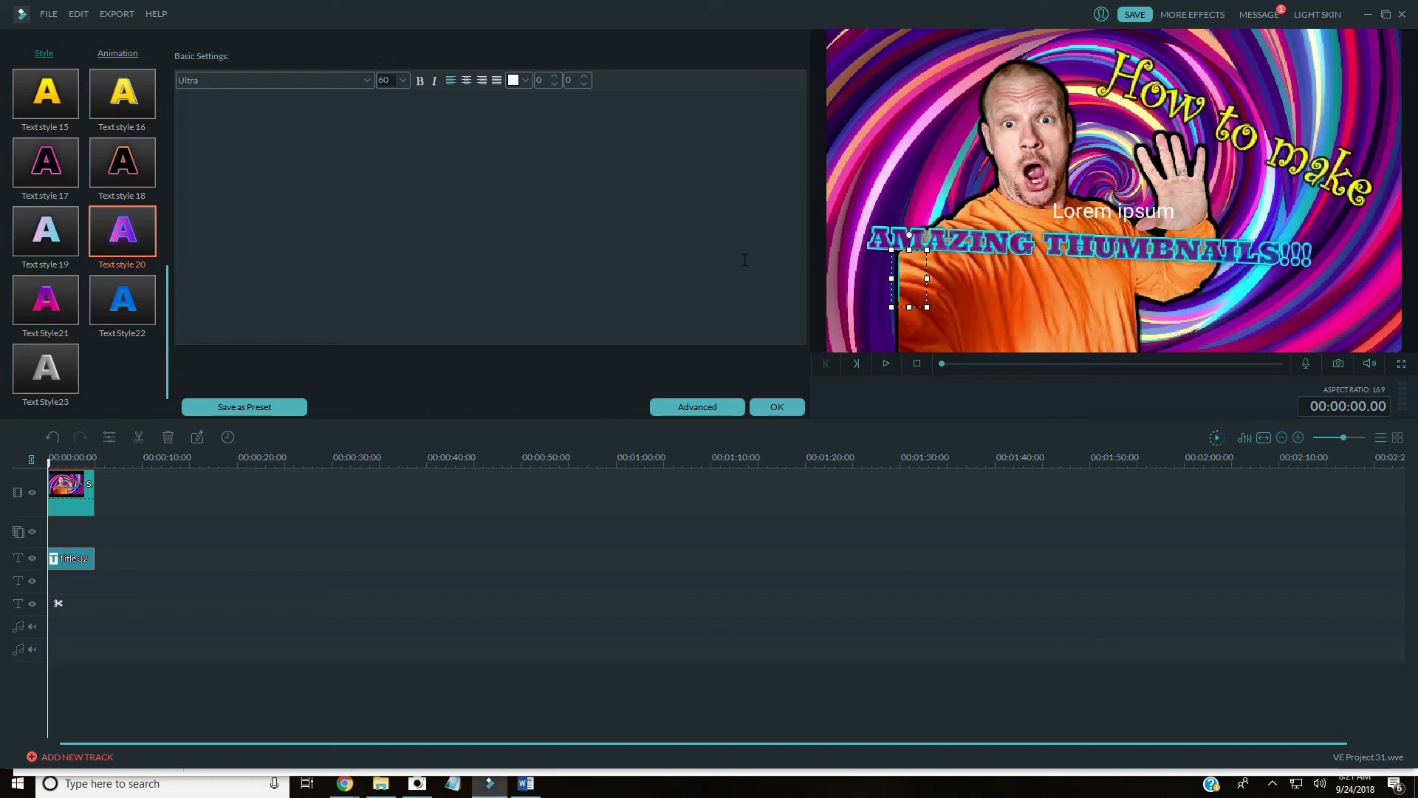
{"action": "type", "text": "FILMORE"}
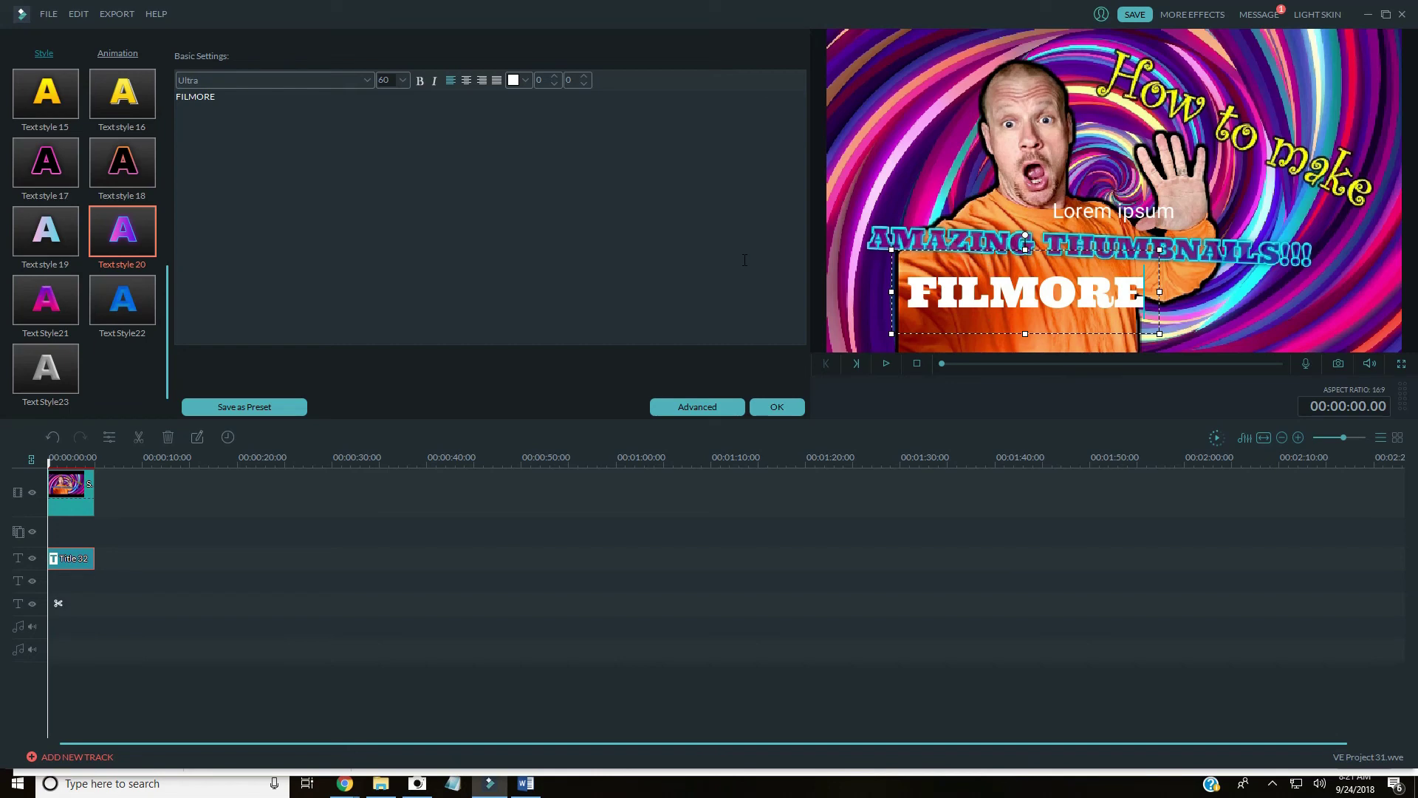
{"action": "key", "text": "BackSpace"}
{"action": "type", "text": "A WOND"}
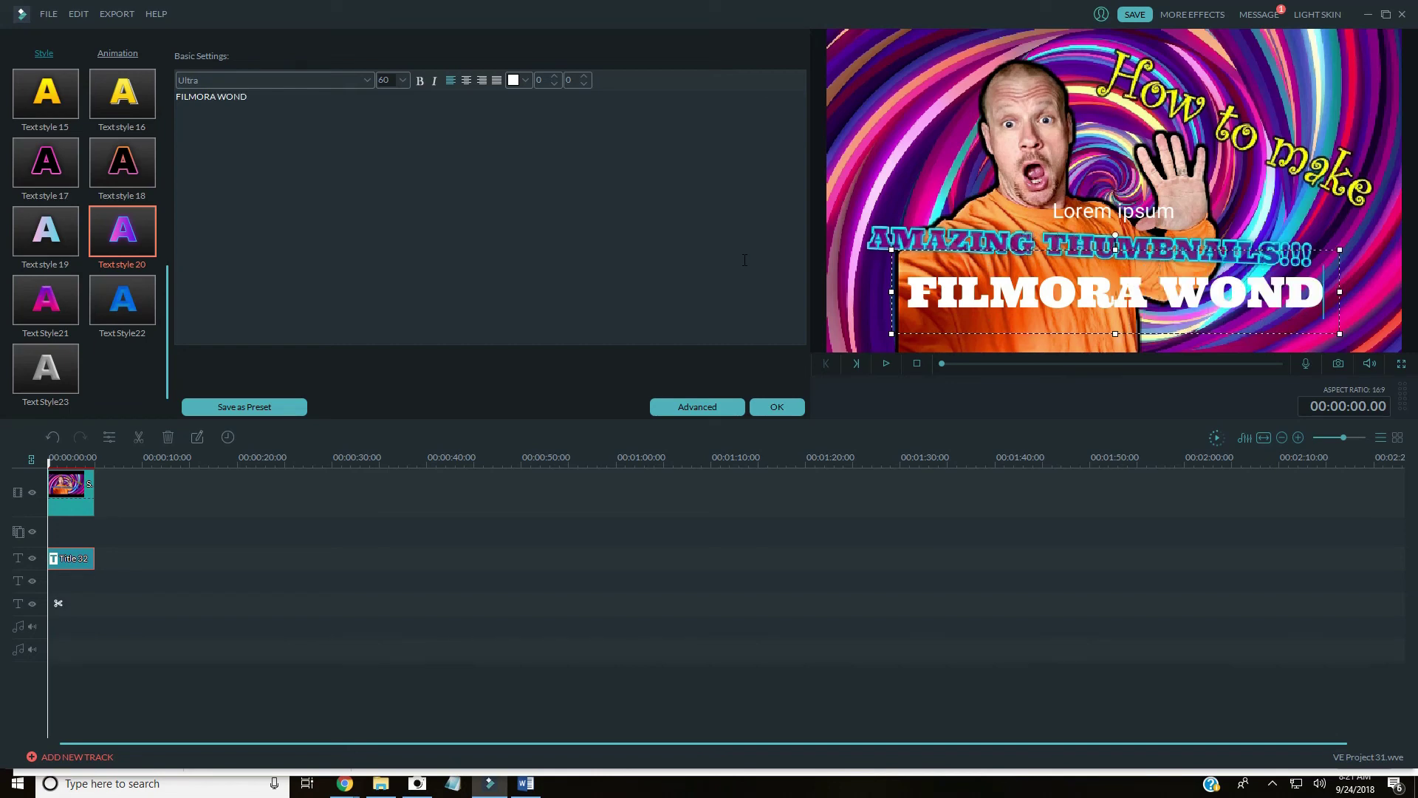
{"action": "type", "text": "ERSHARE"}
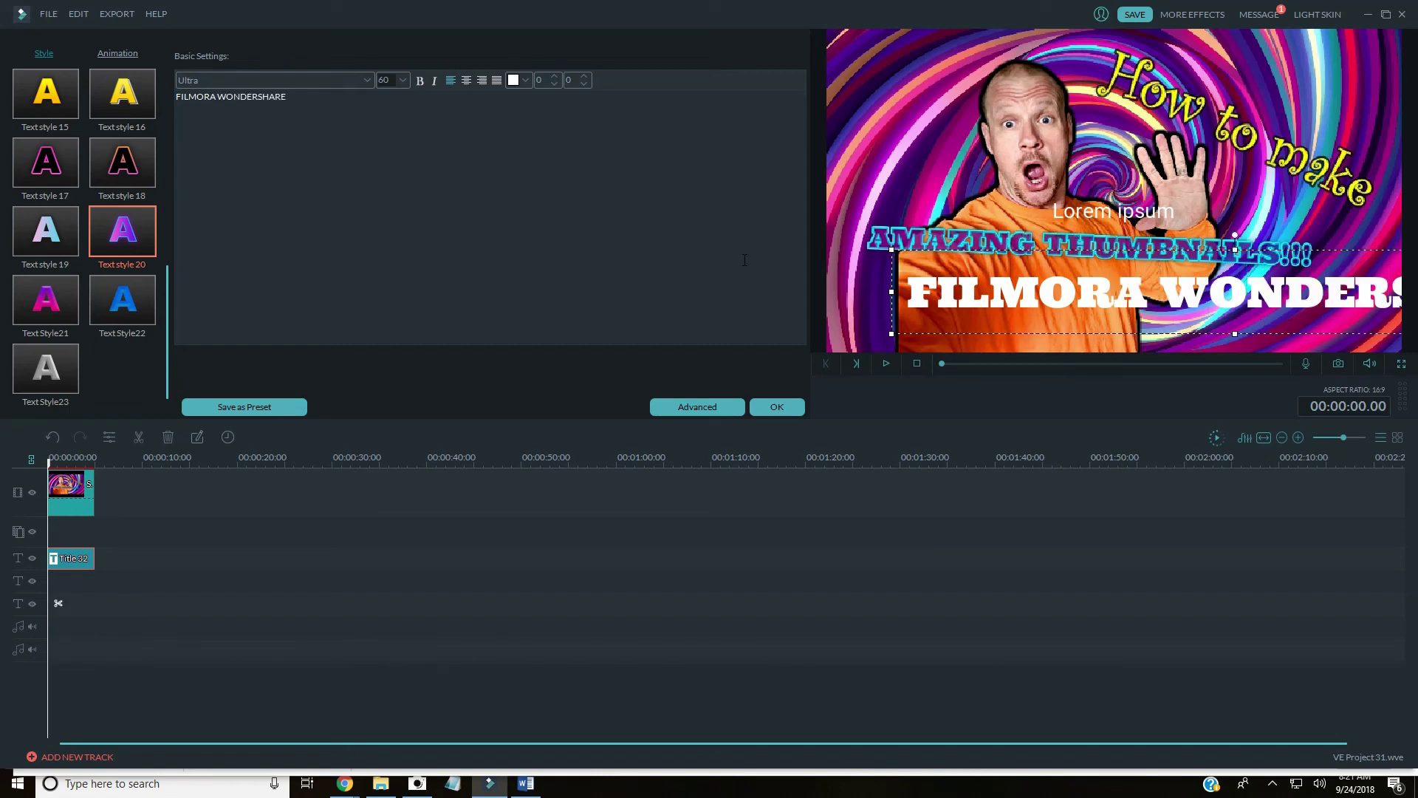
{"action": "type", "text": "!!!!!"}
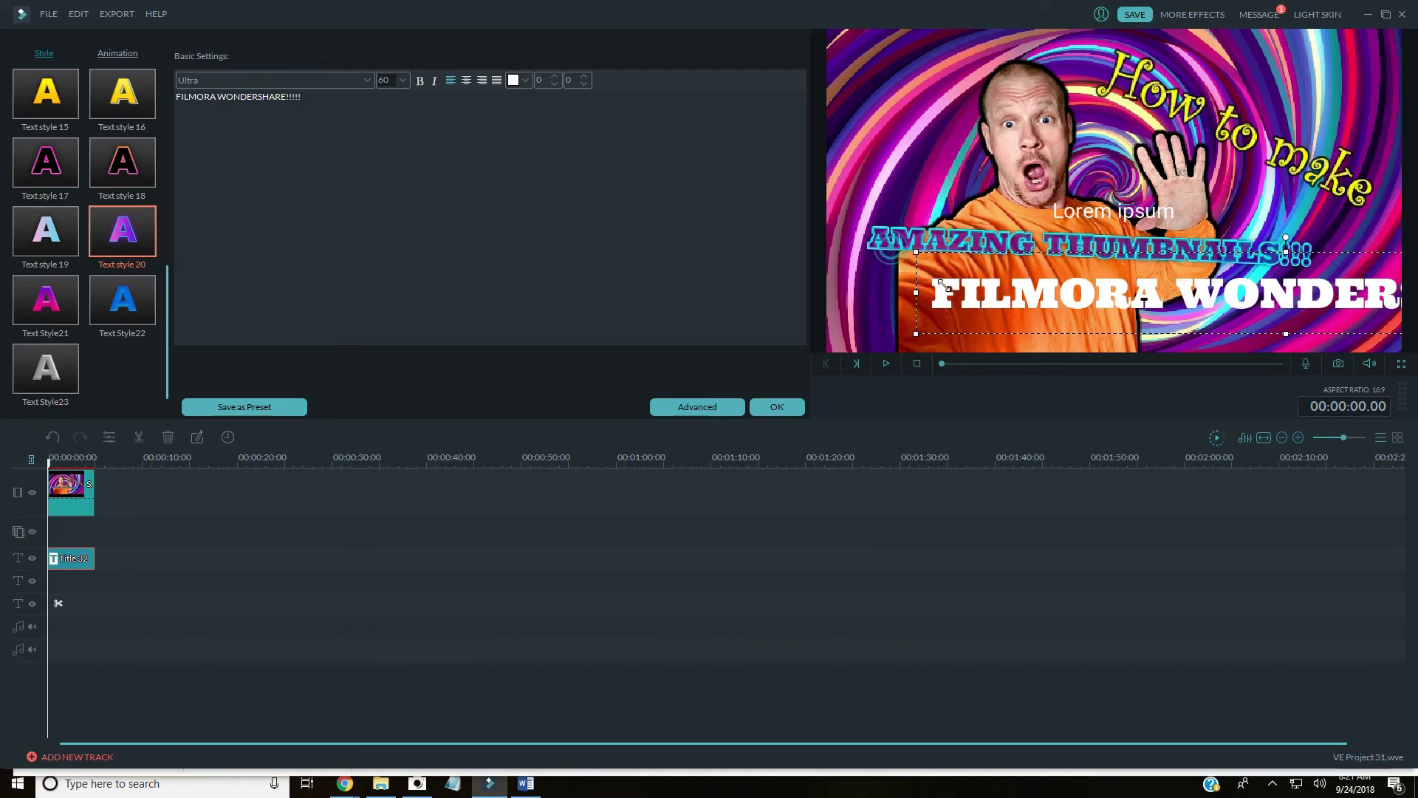
- Shift the FILMORA WONDERSHARE!!!!! title left to the edge of the frame
{"action": "left_click_drag", "start_coordinate": [944, 285], "coordinate": [891, 271]}
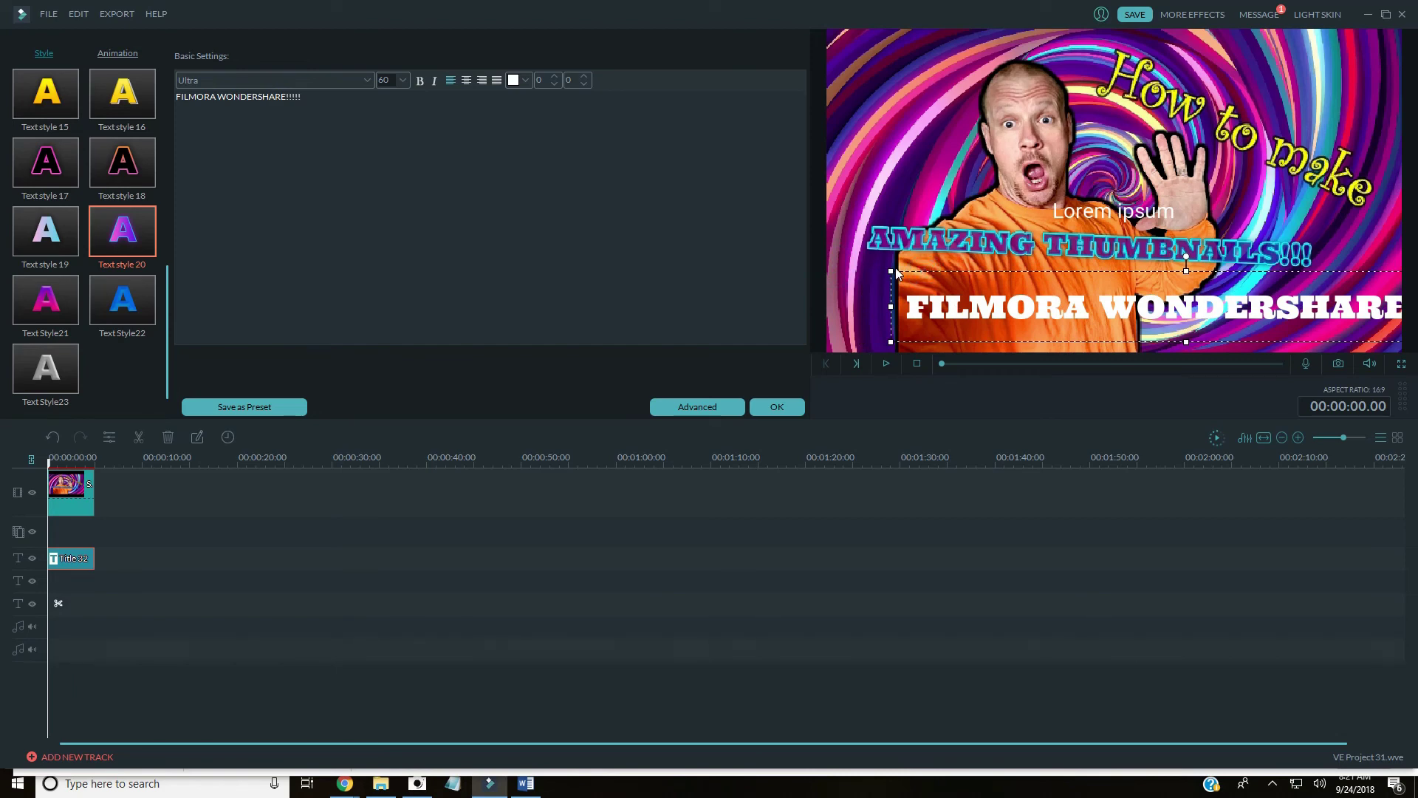
{"action": "left_click_drag", "start_coordinate": [896, 273], "coordinate": [841, 274]}
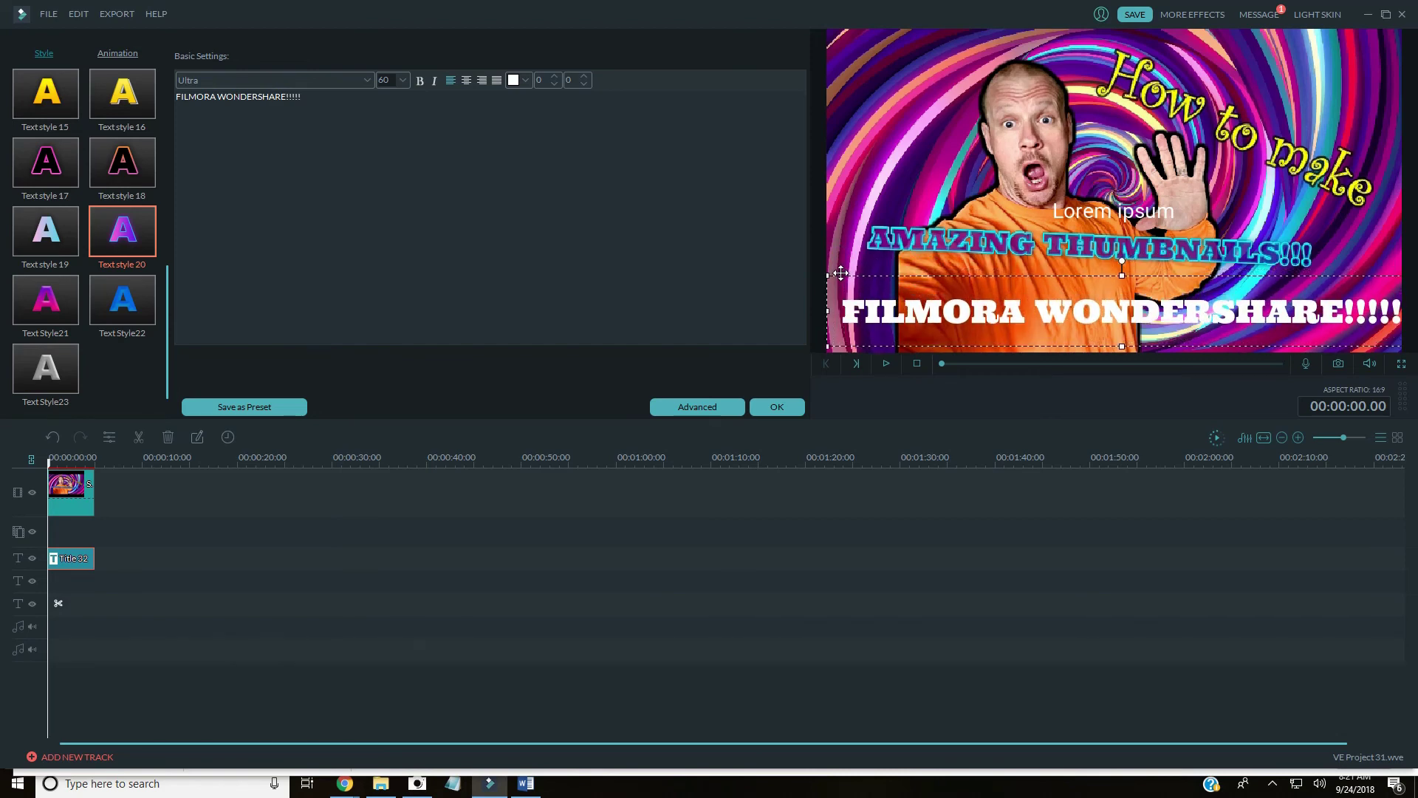
{"action": "double_click", "coordinate": [905, 319]}
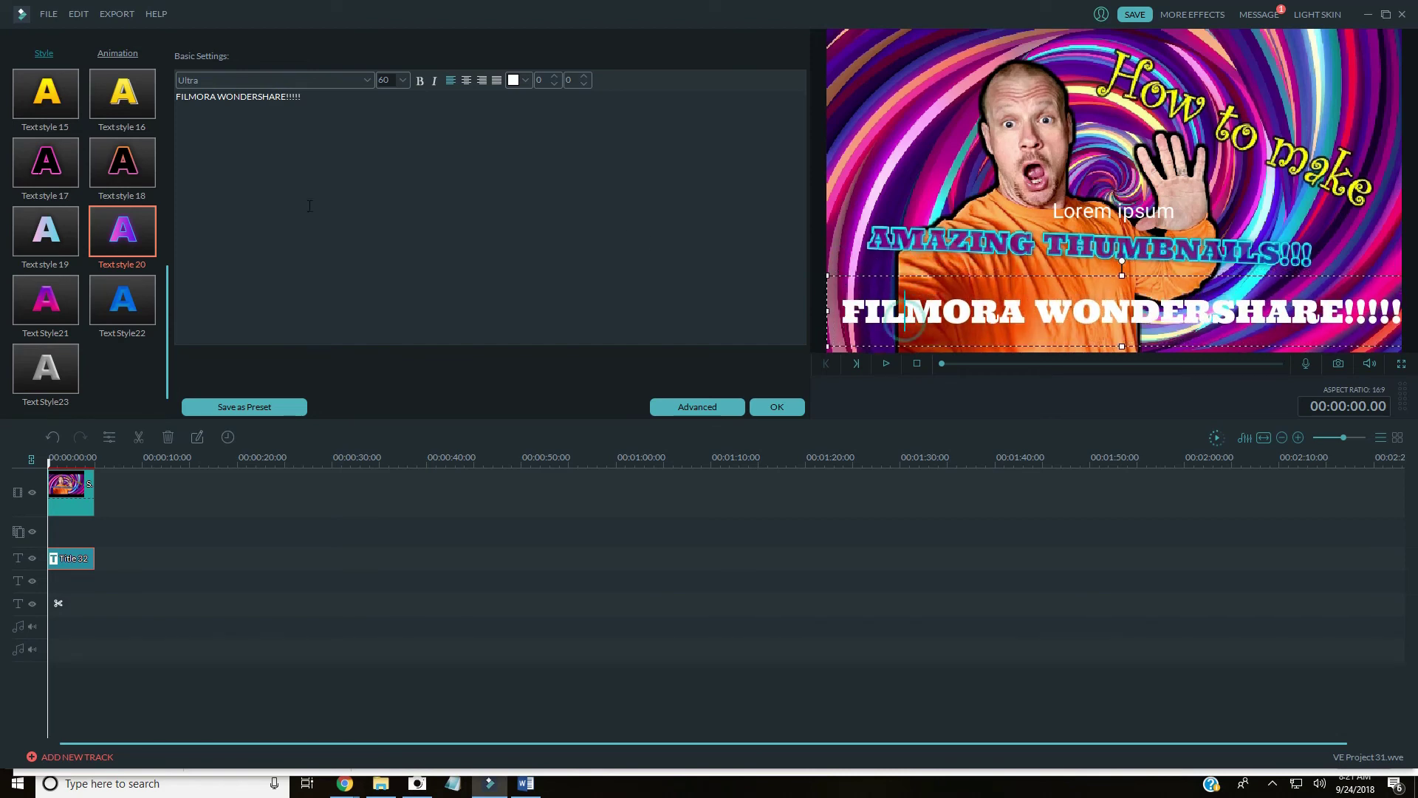
- Try several title style presets, then settle on the plain white style with magenta text colour
{"action": "left_click", "coordinate": [52, 162]}
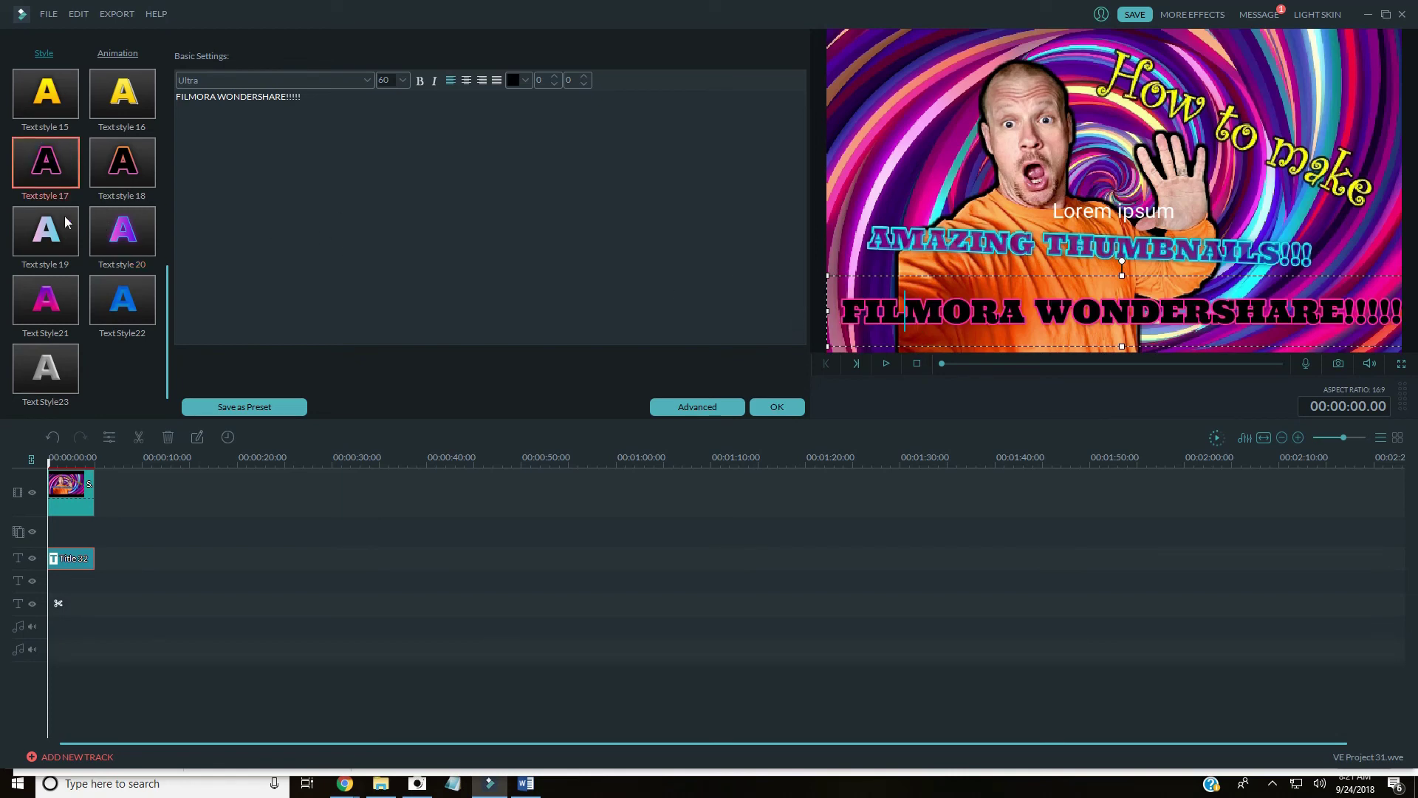
{"action": "left_click", "coordinate": [56, 295]}
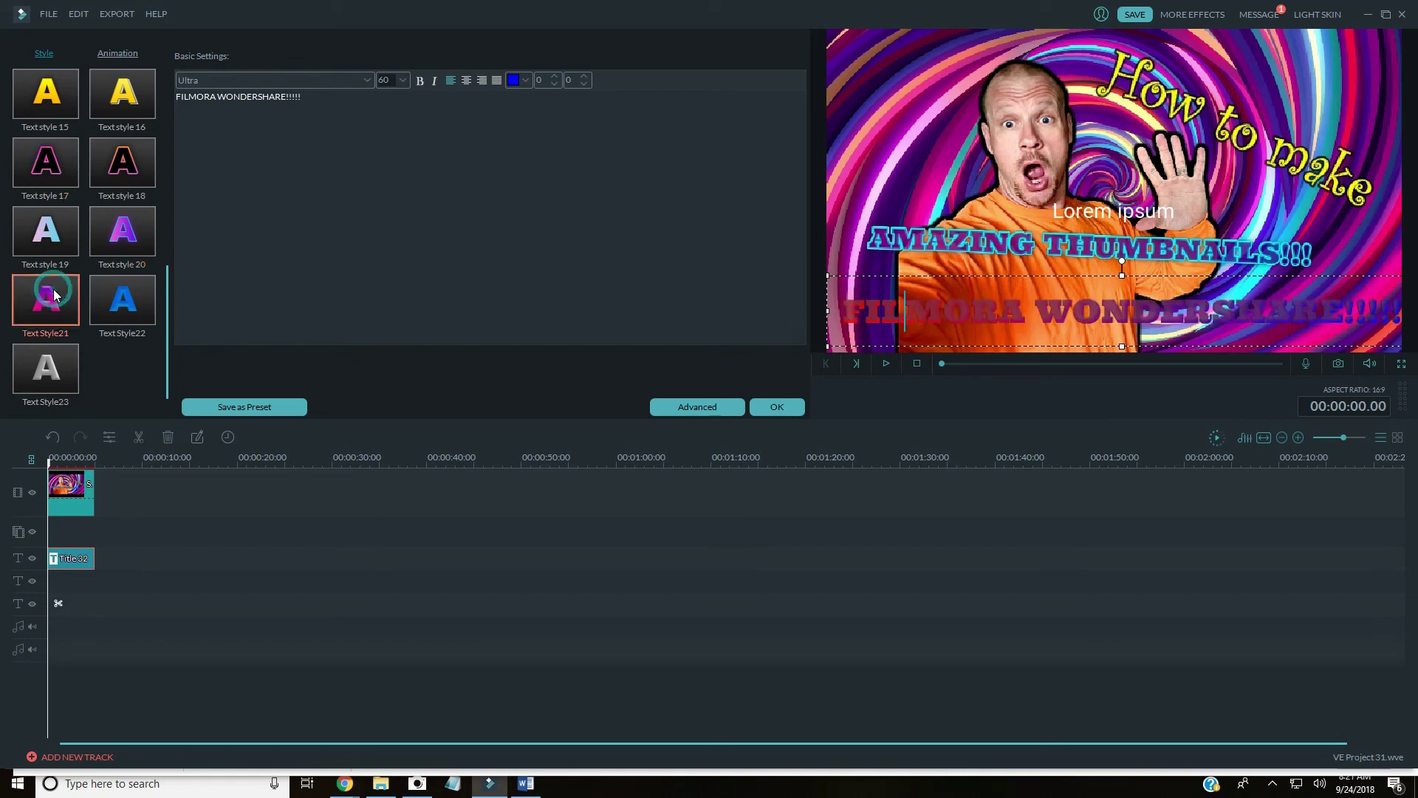
{"action": "left_click", "coordinate": [47, 238]}
{"action": "left_click", "coordinate": [120, 229]}
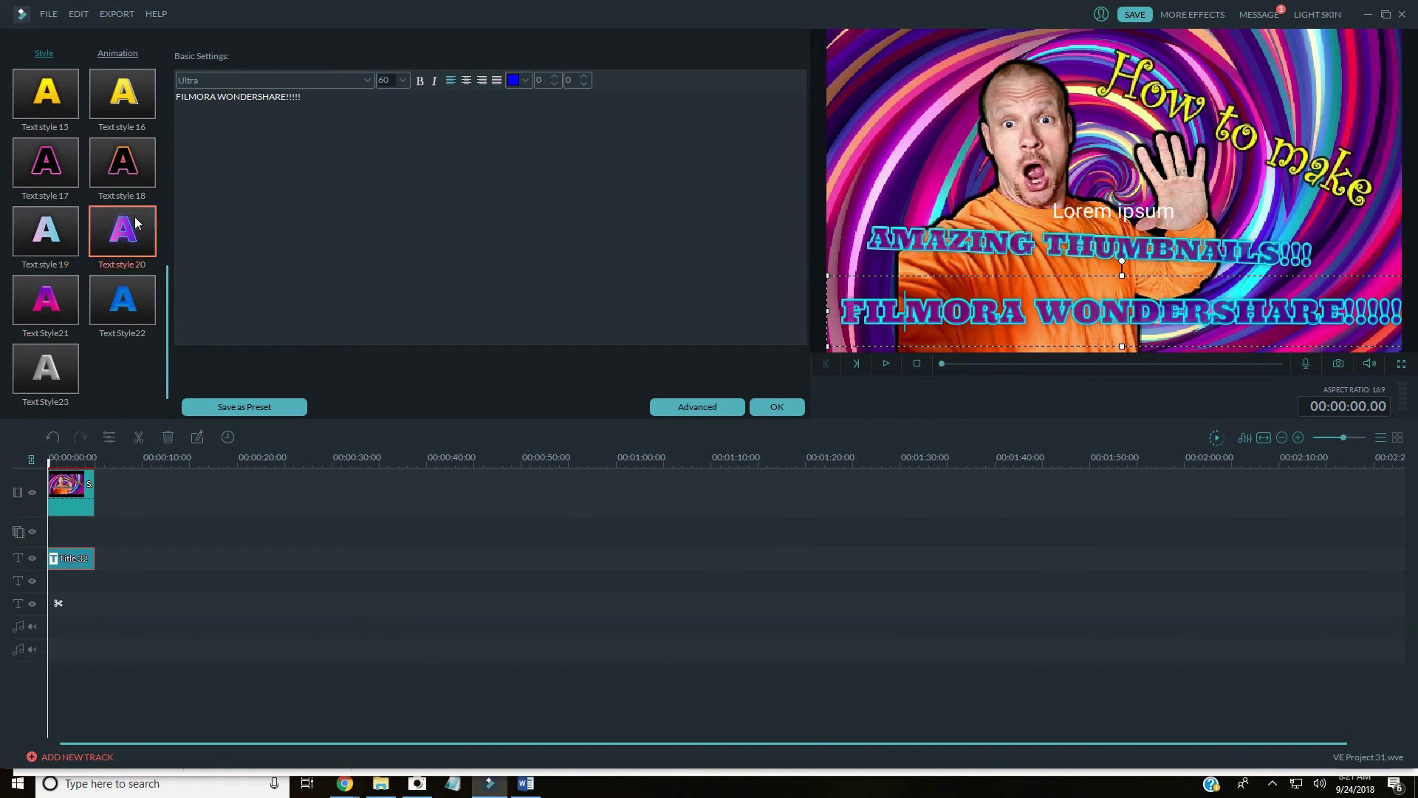
{"action": "left_click", "coordinate": [124, 169]}
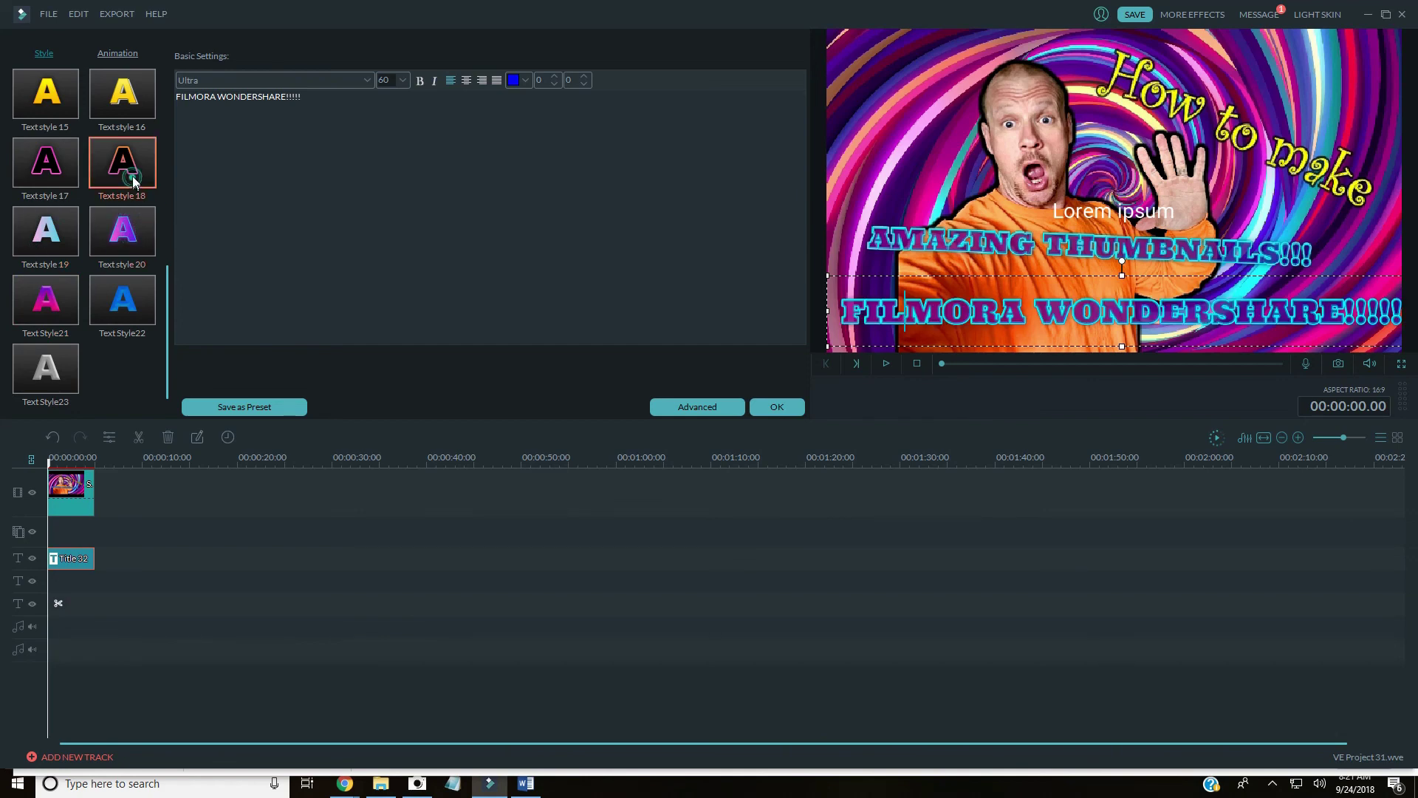
{"action": "left_click", "coordinate": [51, 161]}
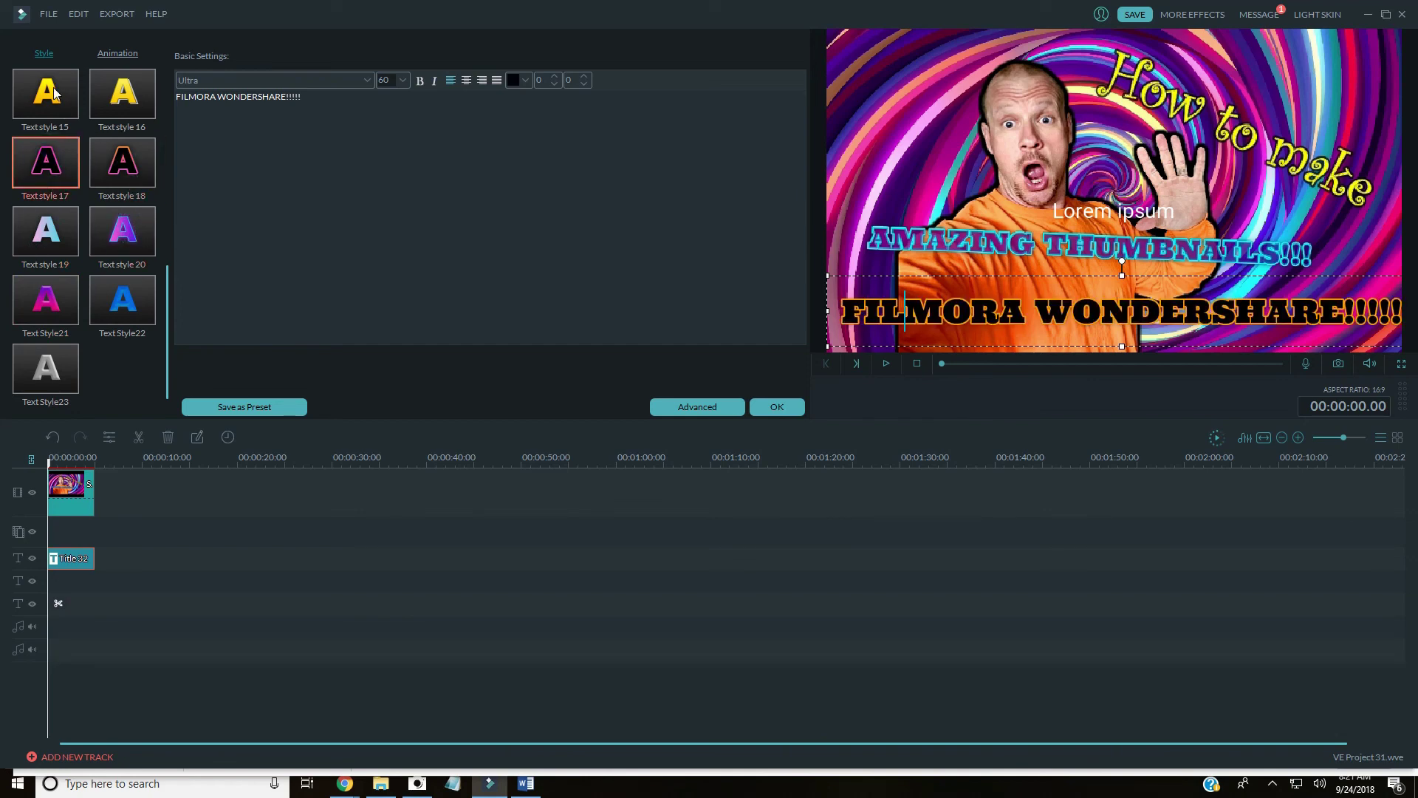
{"action": "scroll", "coordinate": [95, 192], "scroll_direction": "up", "scroll_amount": 5}
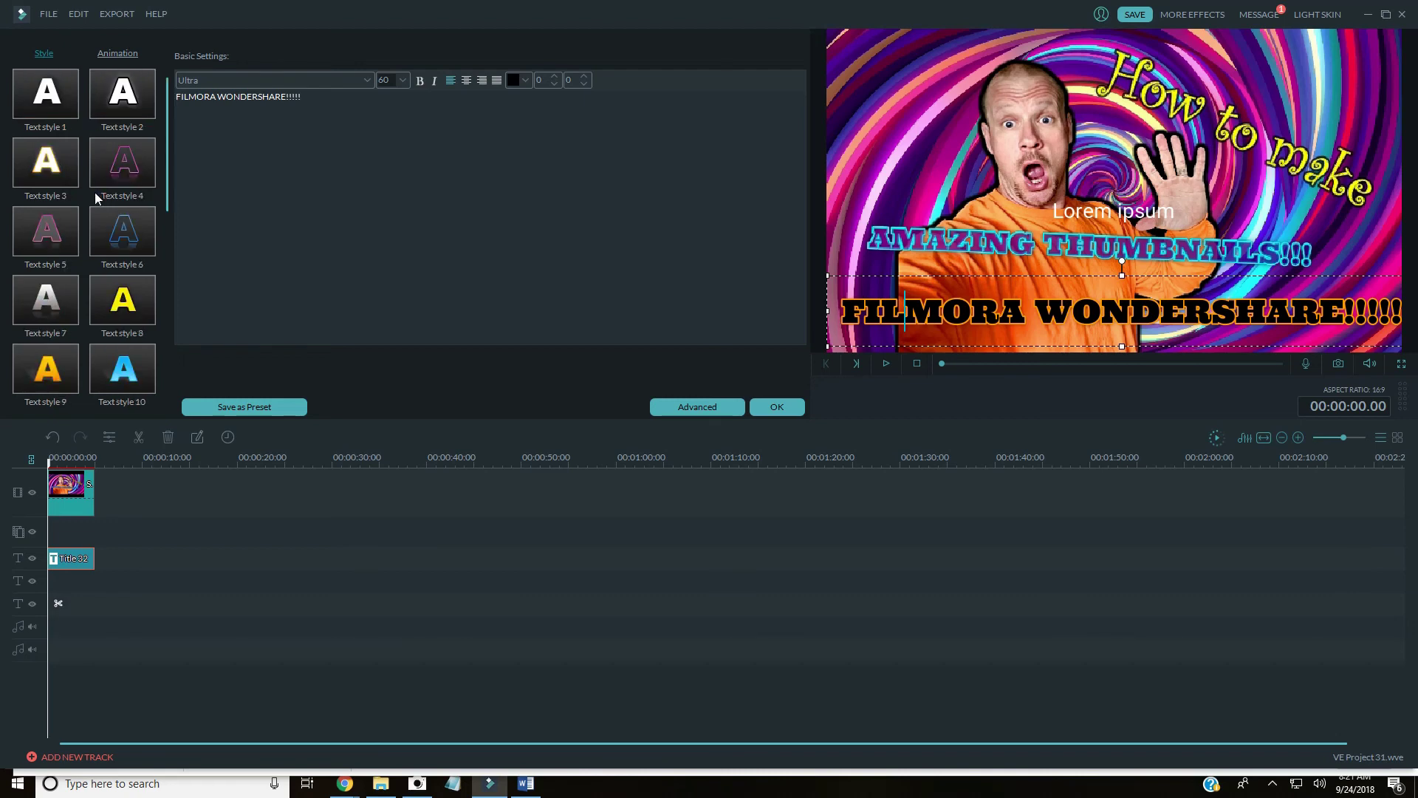
{"action": "left_click", "coordinate": [123, 93]}
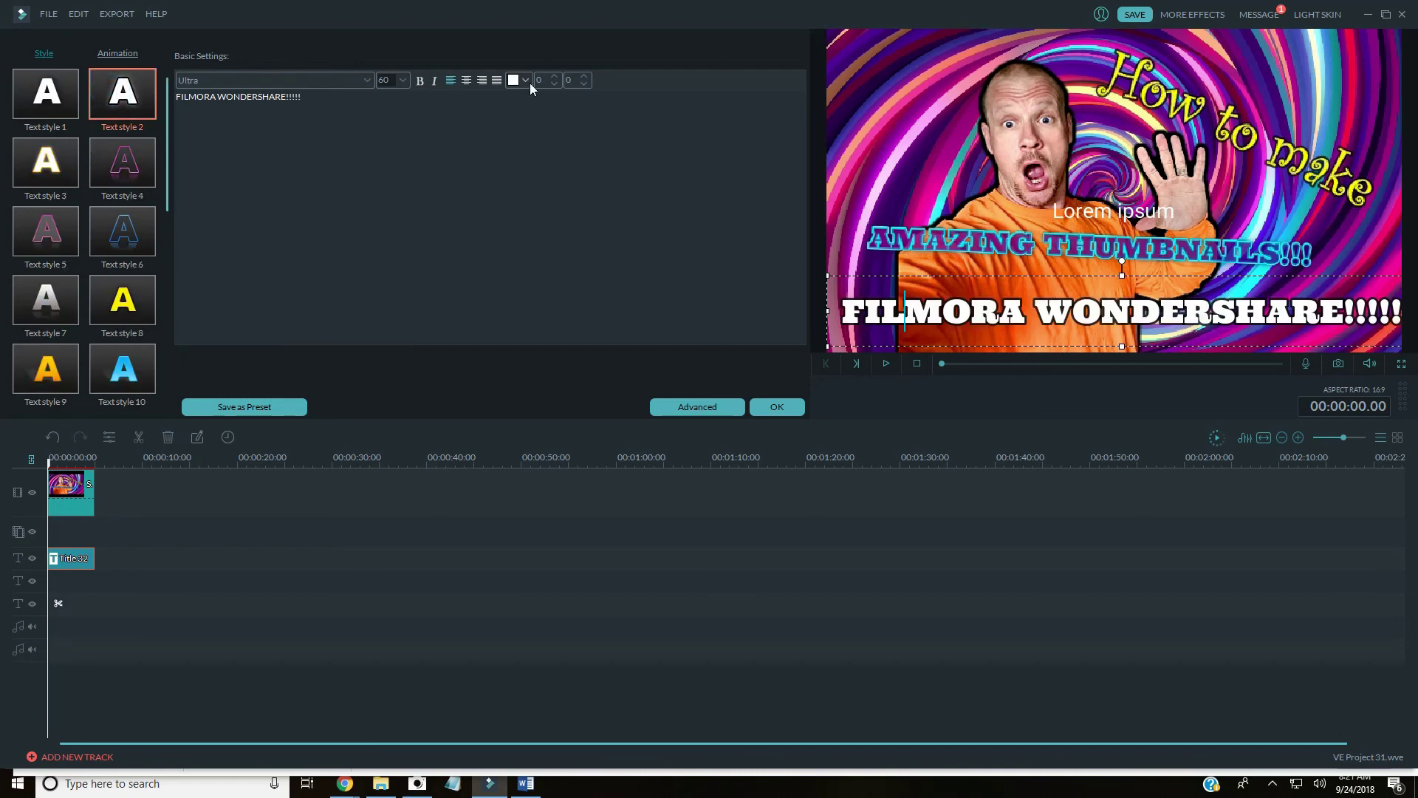
{"action": "left_click", "coordinate": [528, 80]}
{"action": "left_click", "coordinate": [513, 133]}
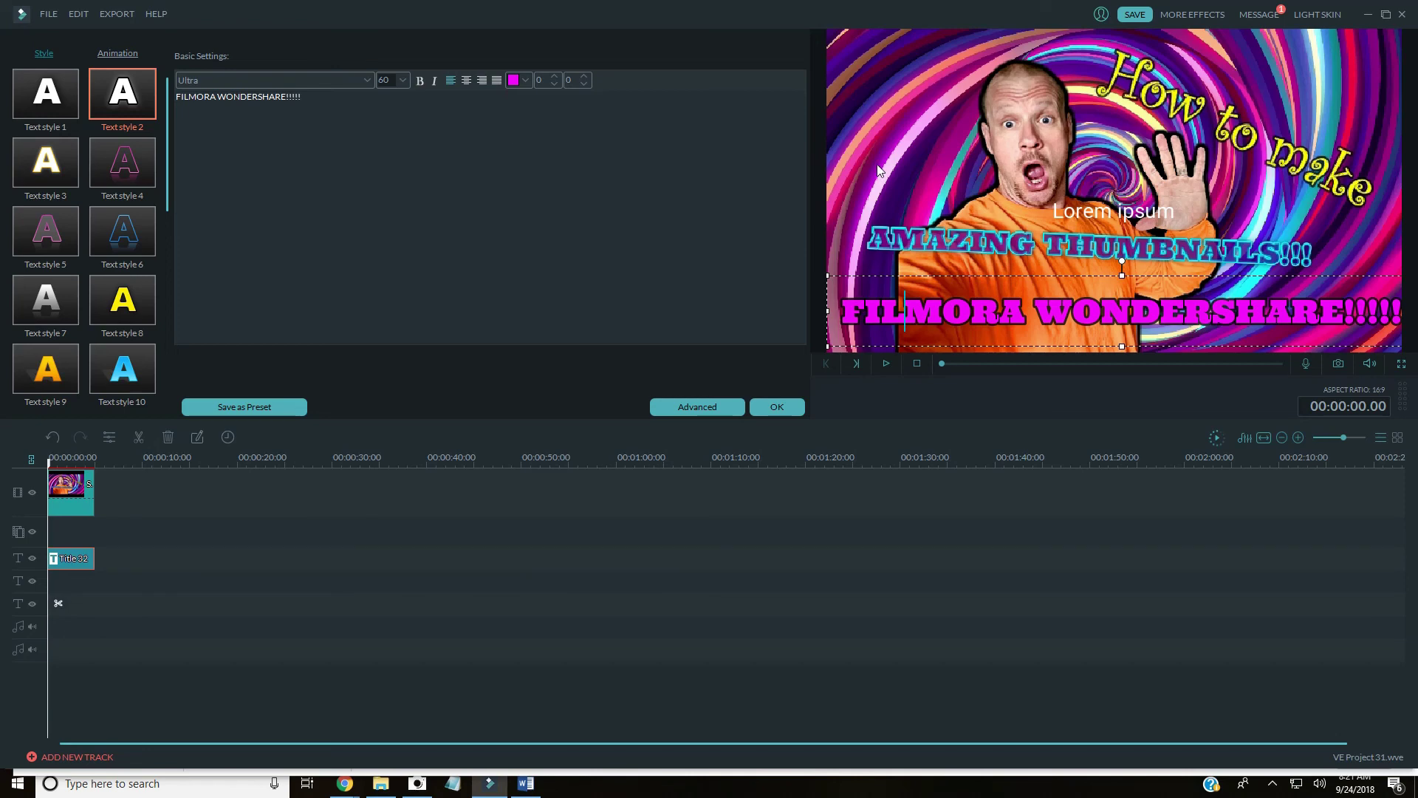
- Delete the small Lorem ipsum placeholder text from the preview
{"action": "left_click", "coordinate": [913, 147]}
{"action": "left_click", "coordinate": [1093, 206]}
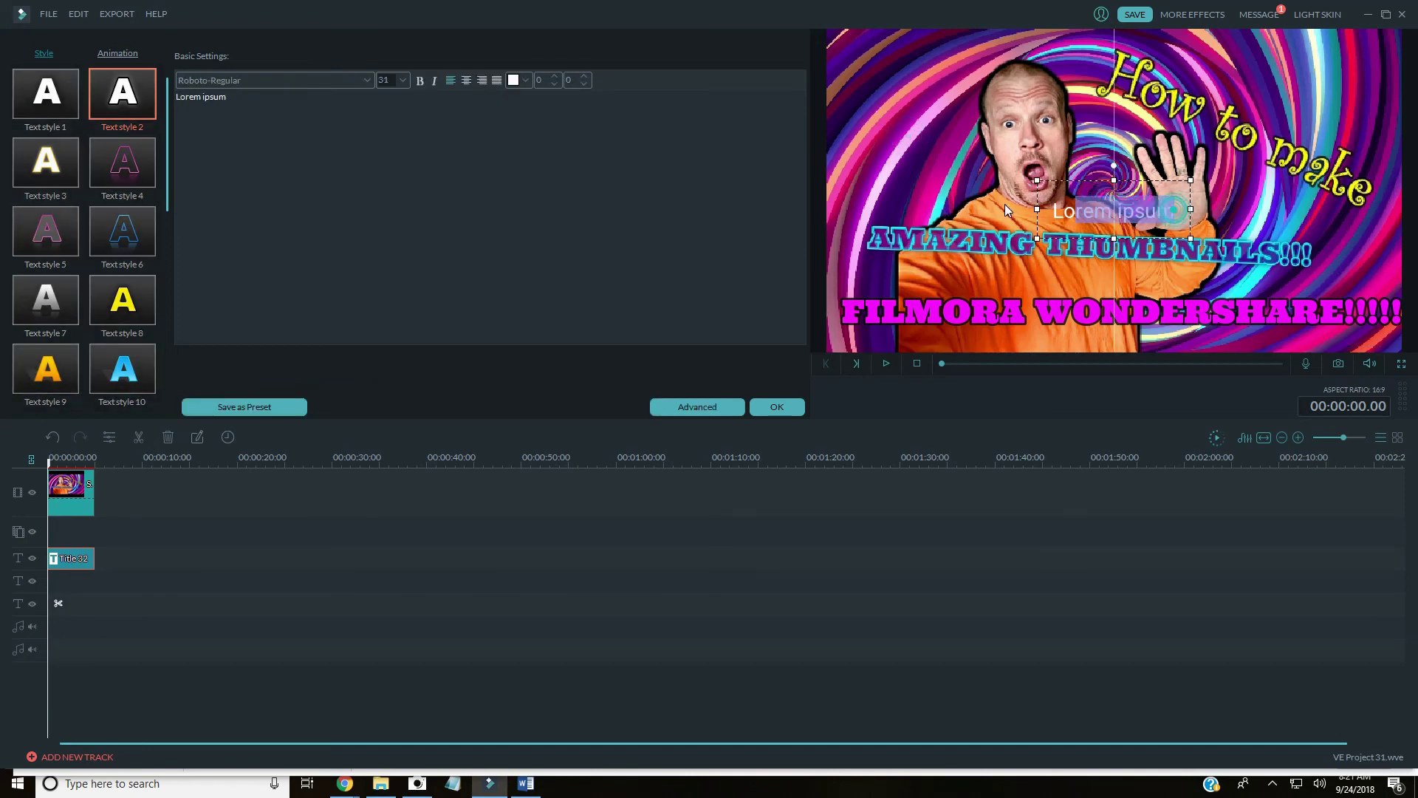
{"action": "left_click_drag", "start_coordinate": [1084, 197], "coordinate": [1057, 201]}
{"action": "key", "text": "BackSpace"}
{"action": "left_click", "coordinate": [903, 161]}
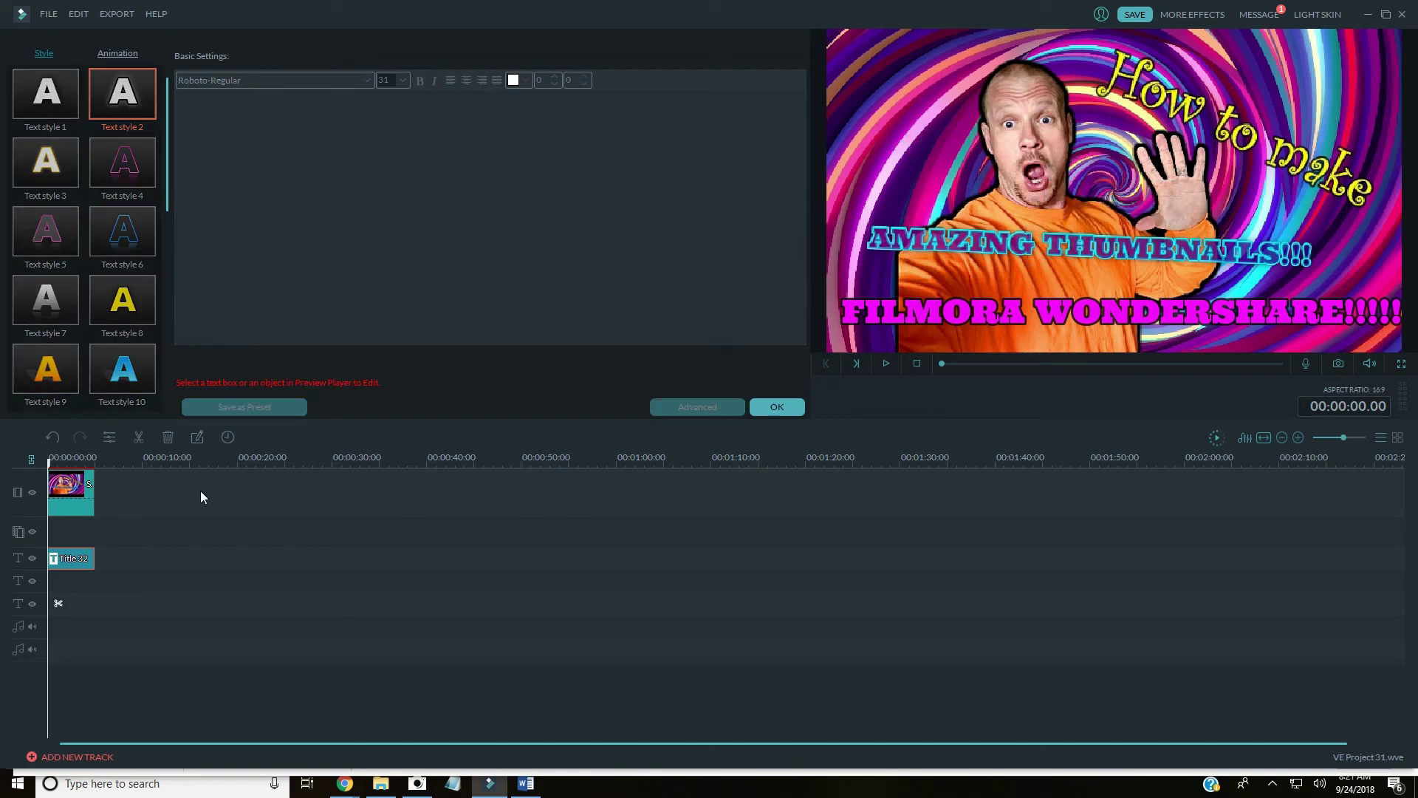
- Nudge the FILMORA WONDERSHARE!!!!! title to line up with the frame's left edge
{"action": "left_click", "coordinate": [1061, 312]}
{"action": "mouse_move", "coordinate": [1050, 275]}
{"action": "left_mouse_down"}
{"action": "mouse_move", "coordinate": [1015, 278]}
{"action": "mouse_move", "coordinate": [1045, 269]}
{"action": "left_mouse_up"}
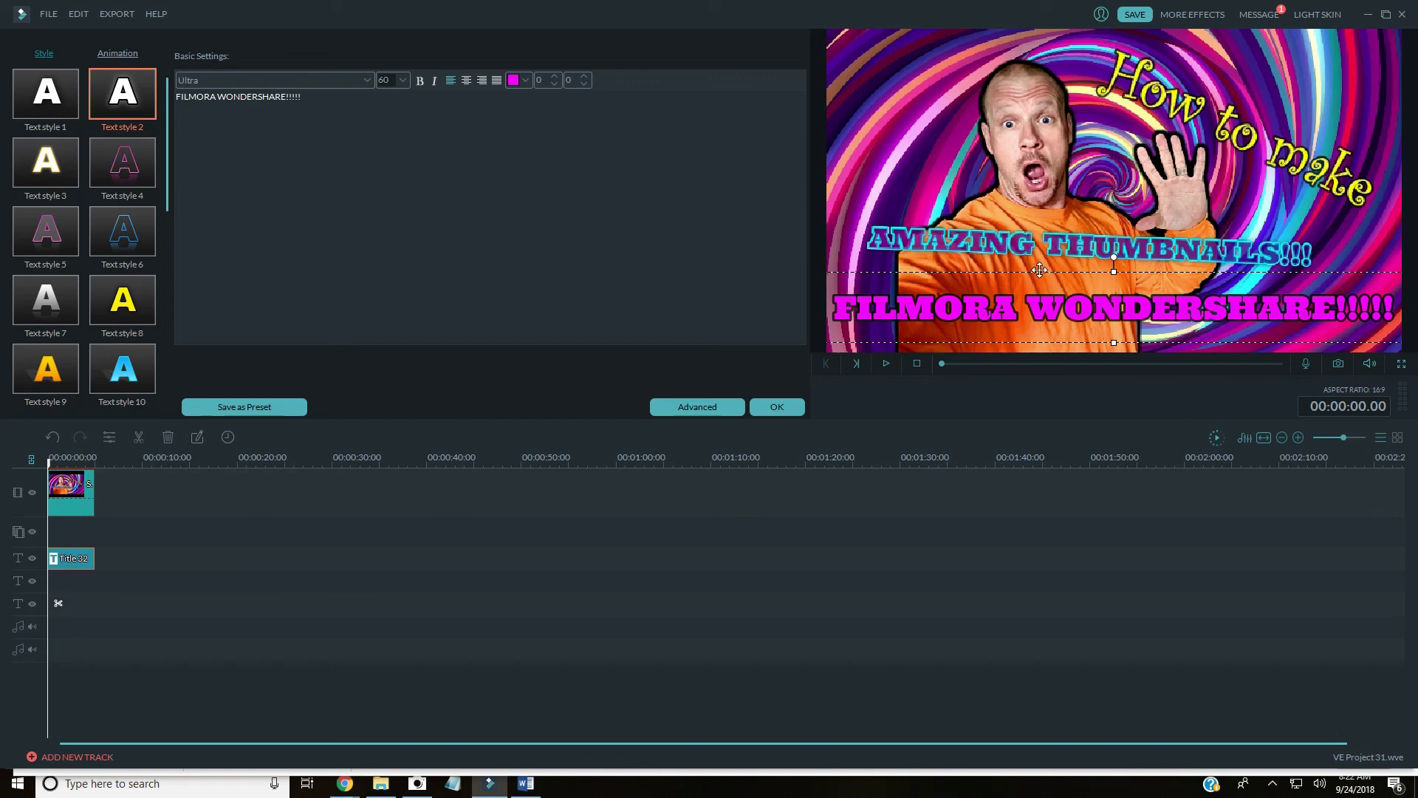
{"action": "left_click", "coordinate": [1026, 486]}
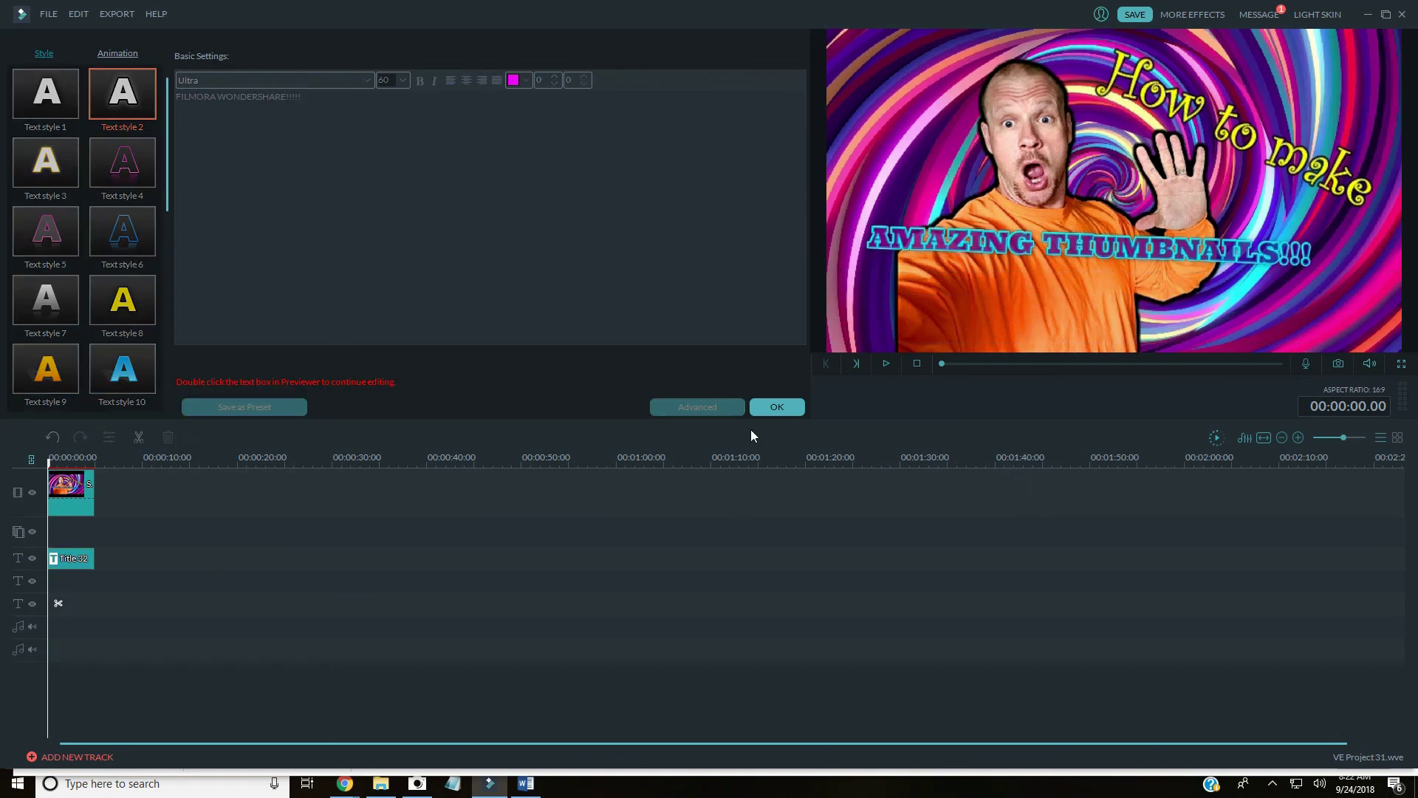
- Confirm the title edits with OK and play the thumbnail preview showing all three titles
{"action": "left_click", "coordinate": [886, 363]}
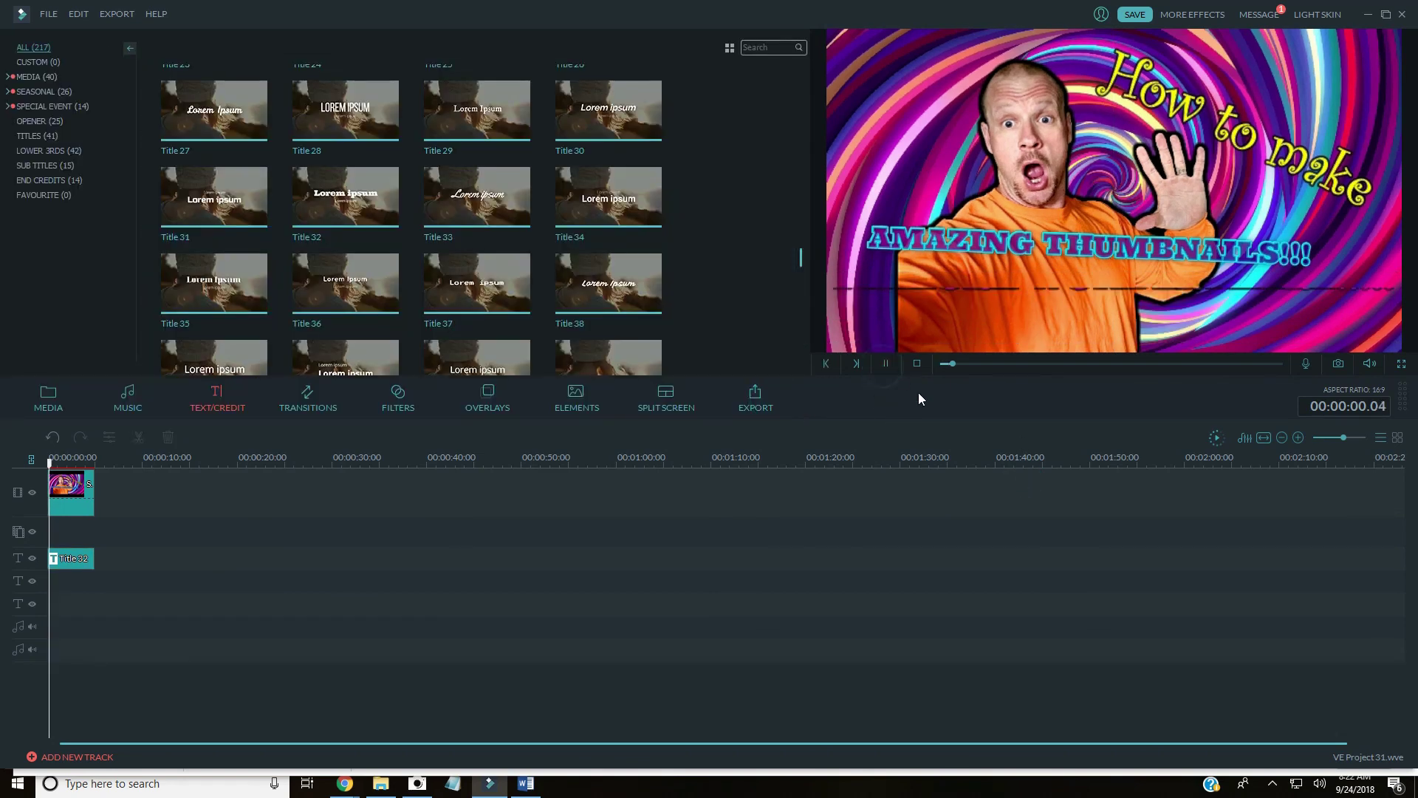
{"action": "left_click", "coordinate": [887, 361]}
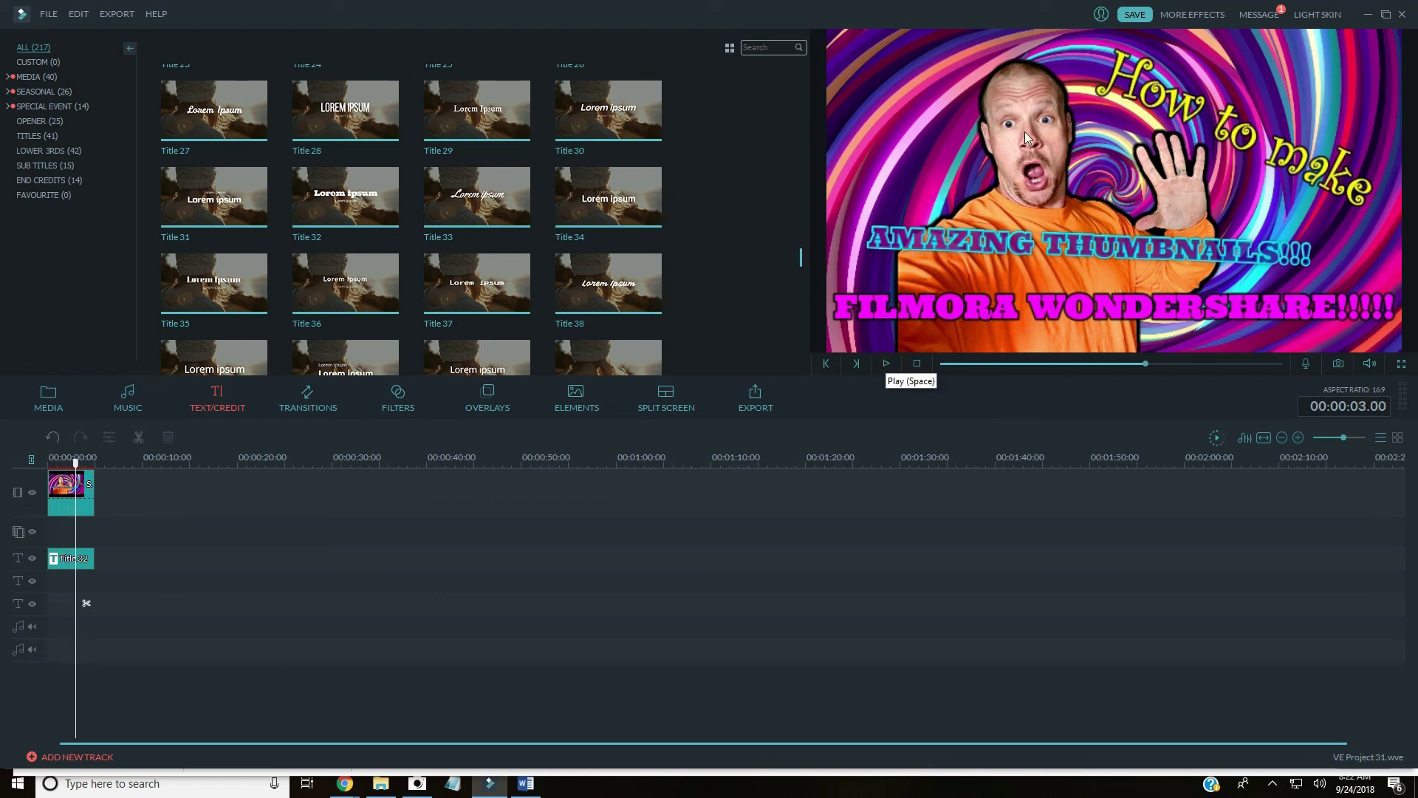